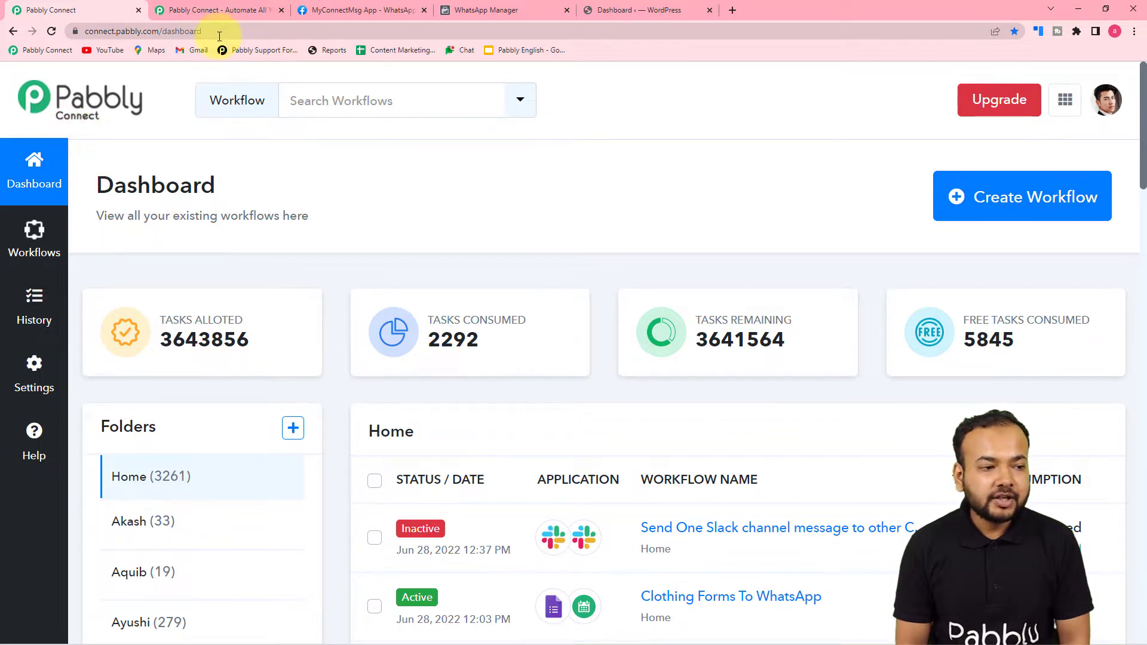
click(219, 10)
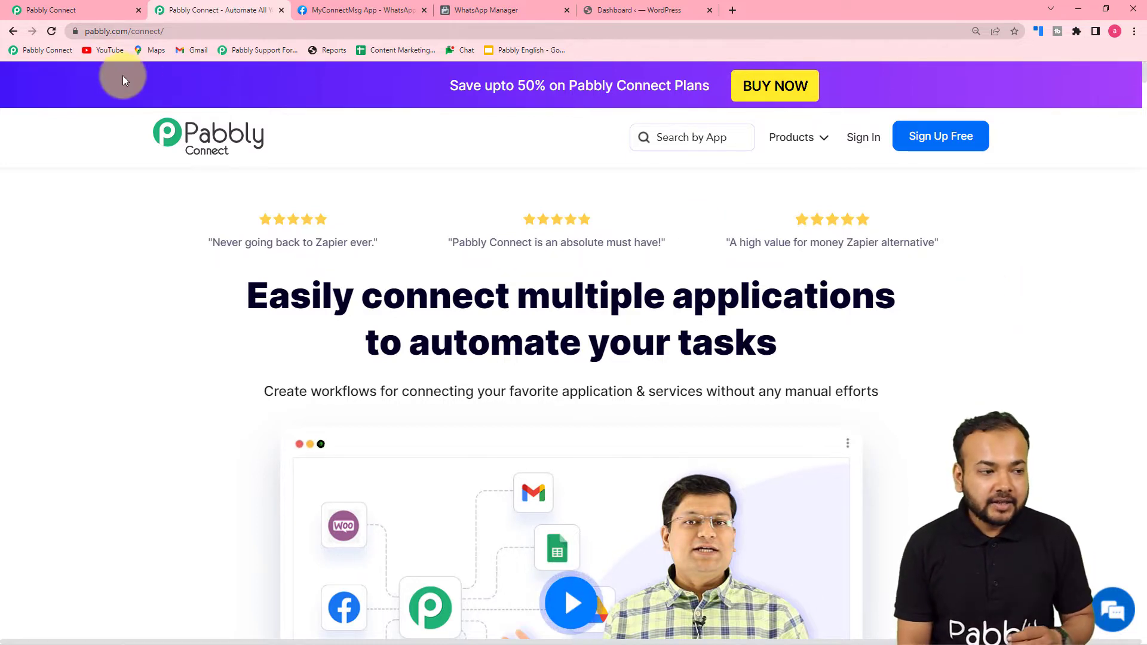
click(90, 7)
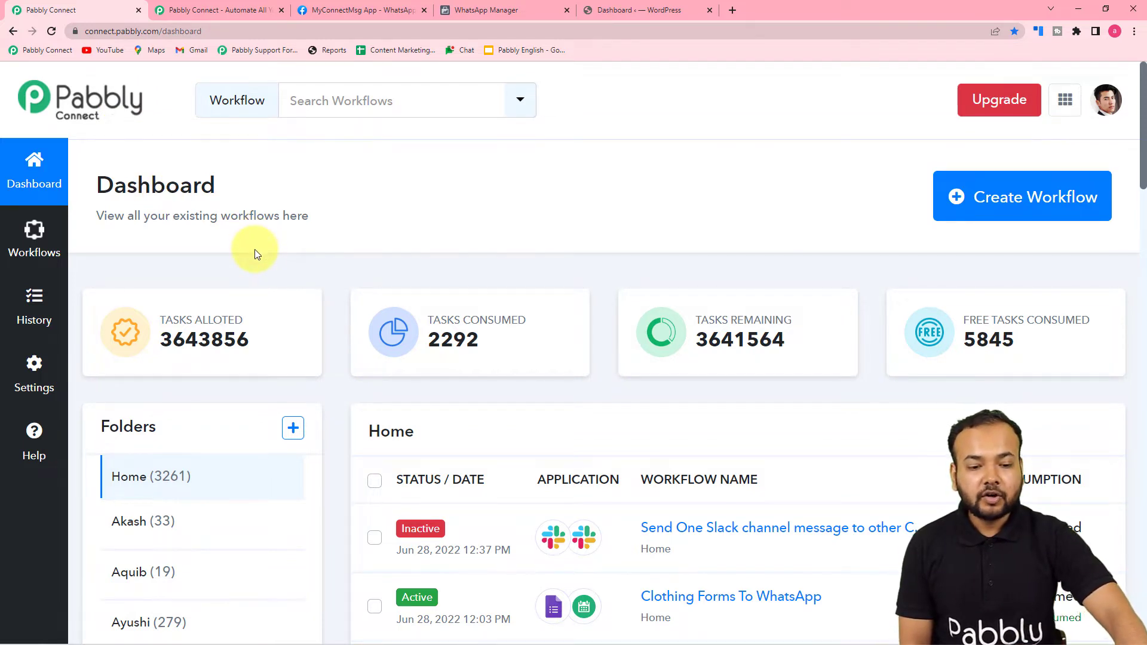
Step: Create a new workflow named "WooCommerce to WhatsApp Automation"
click(1048, 207)
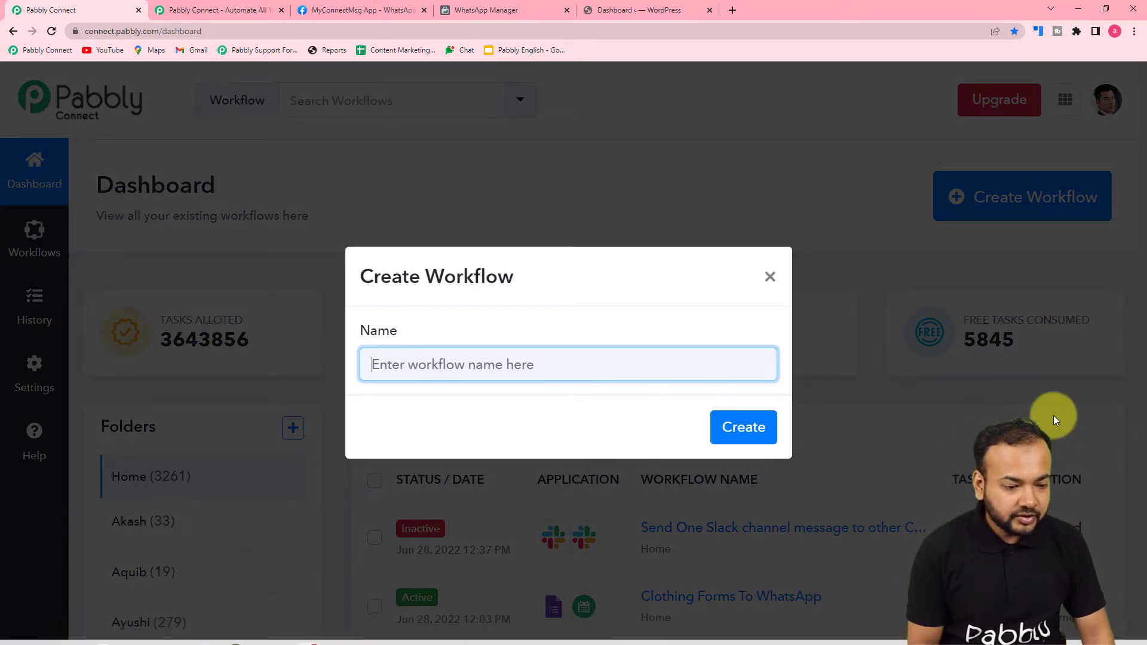
text(Woo)
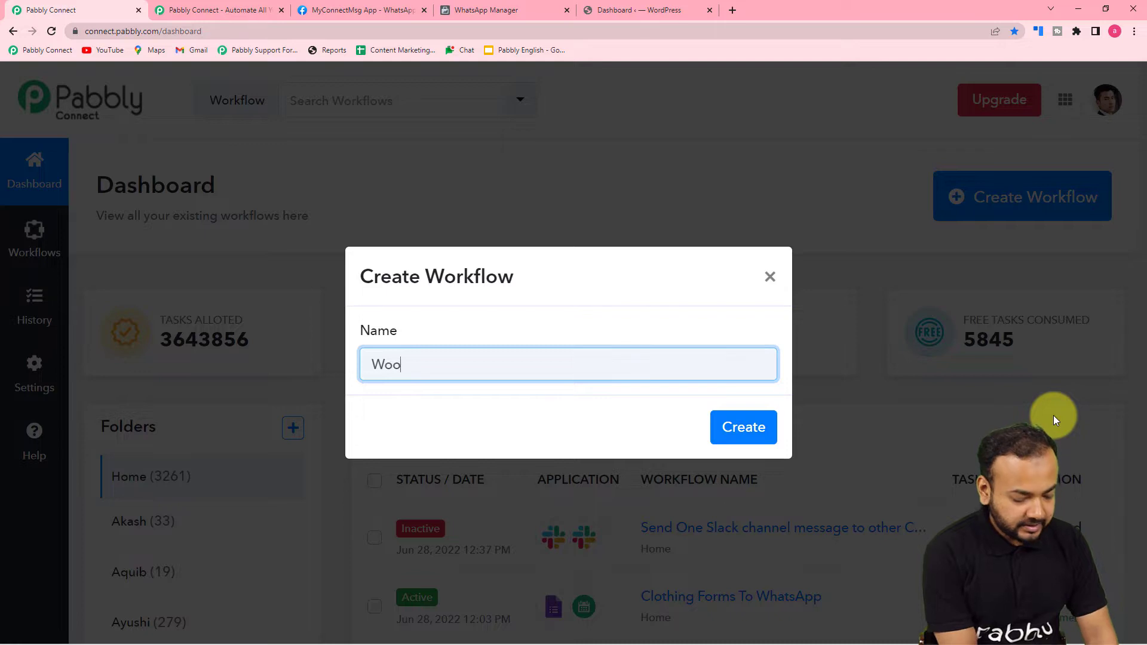
text(Commer)
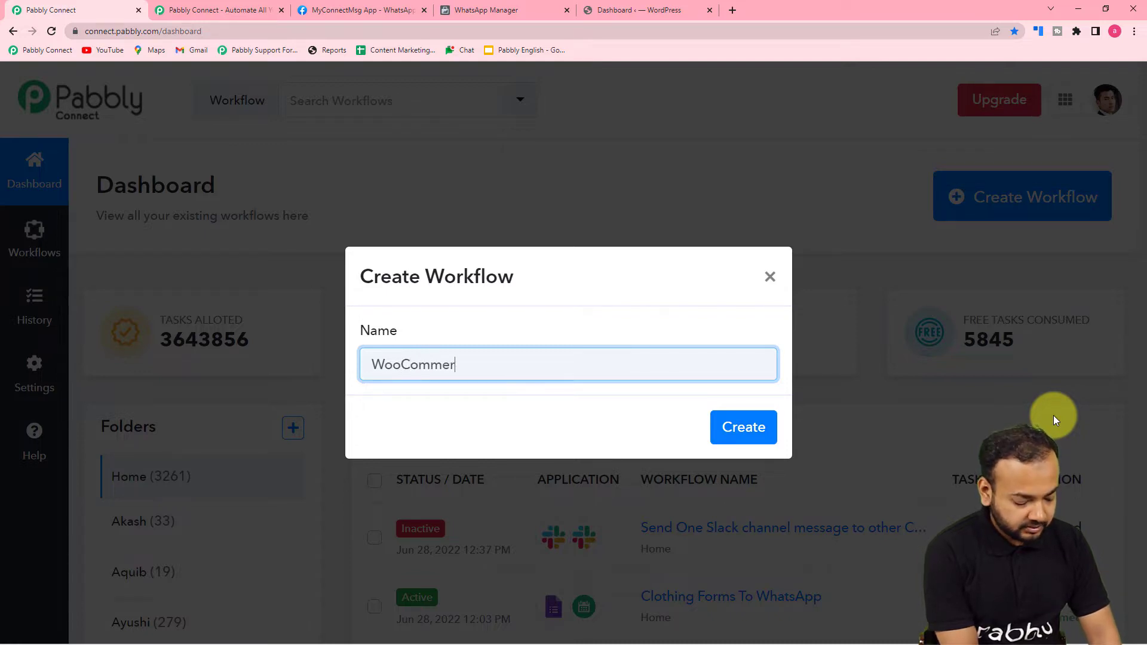
text(ce to W)
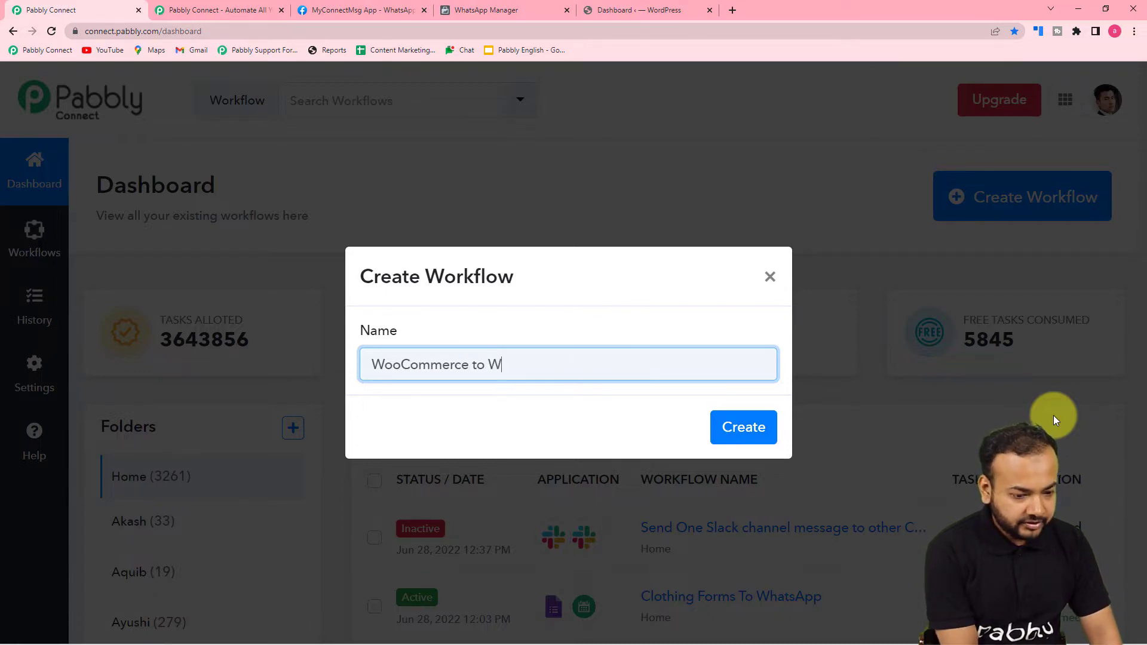
text(hatsA)
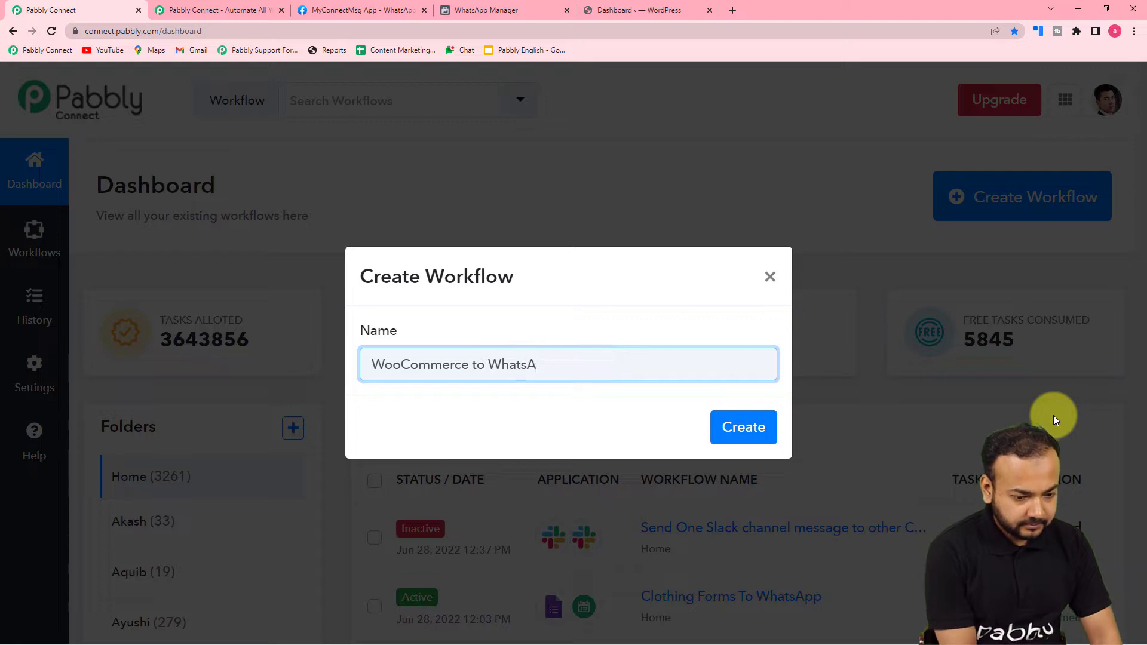
text(pp A)
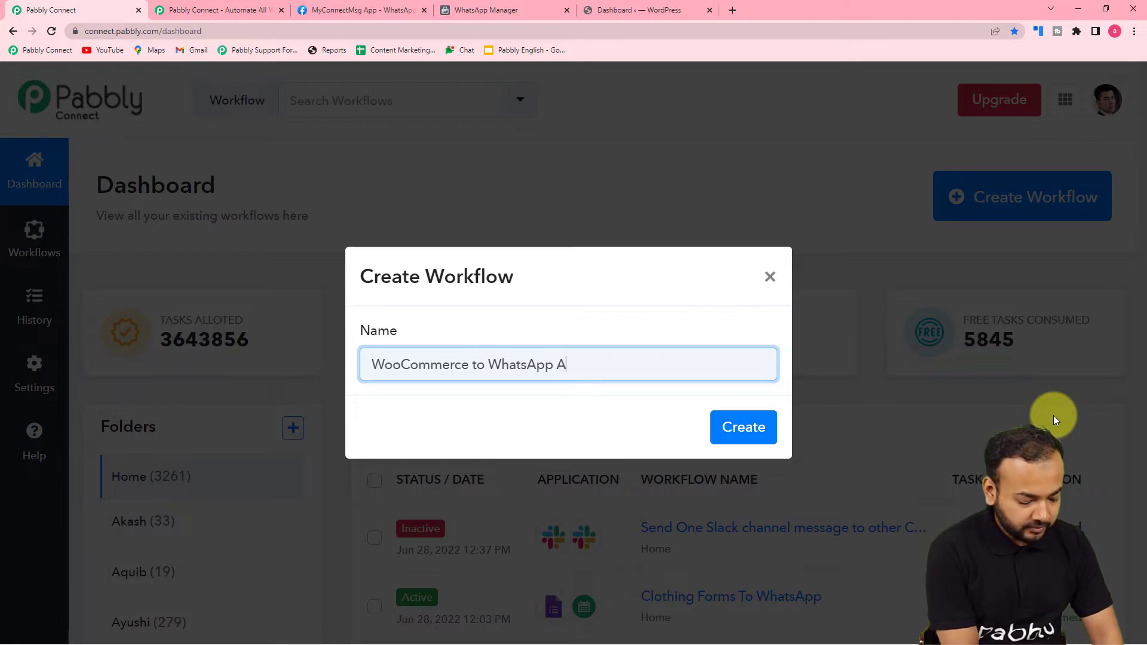
text(utomatio)
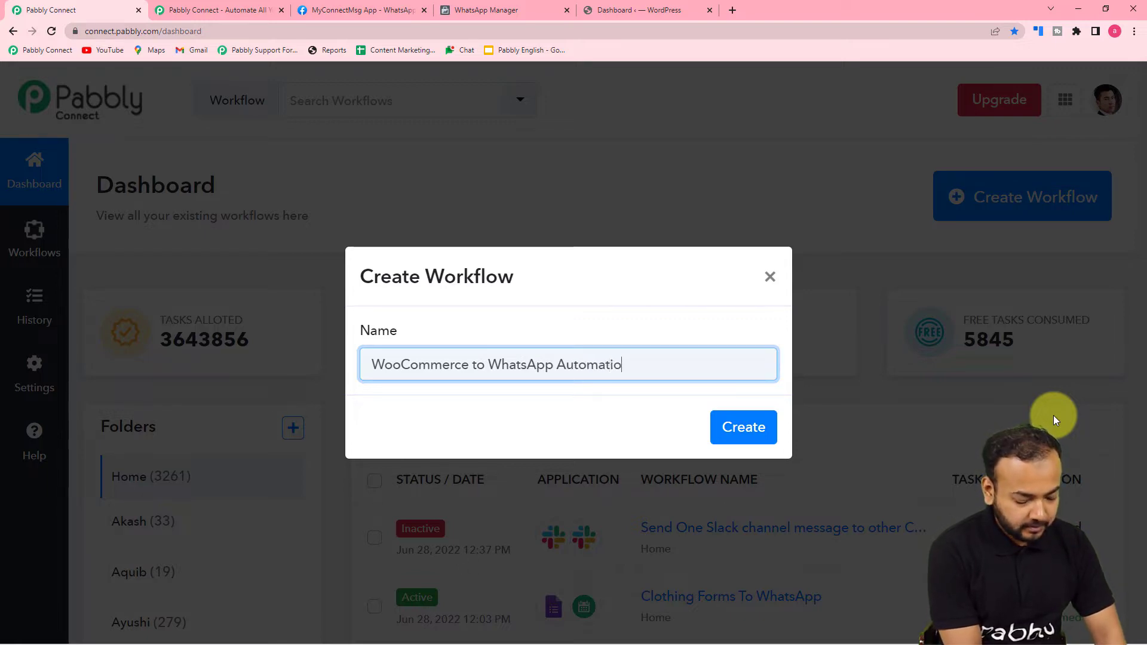
text(n)
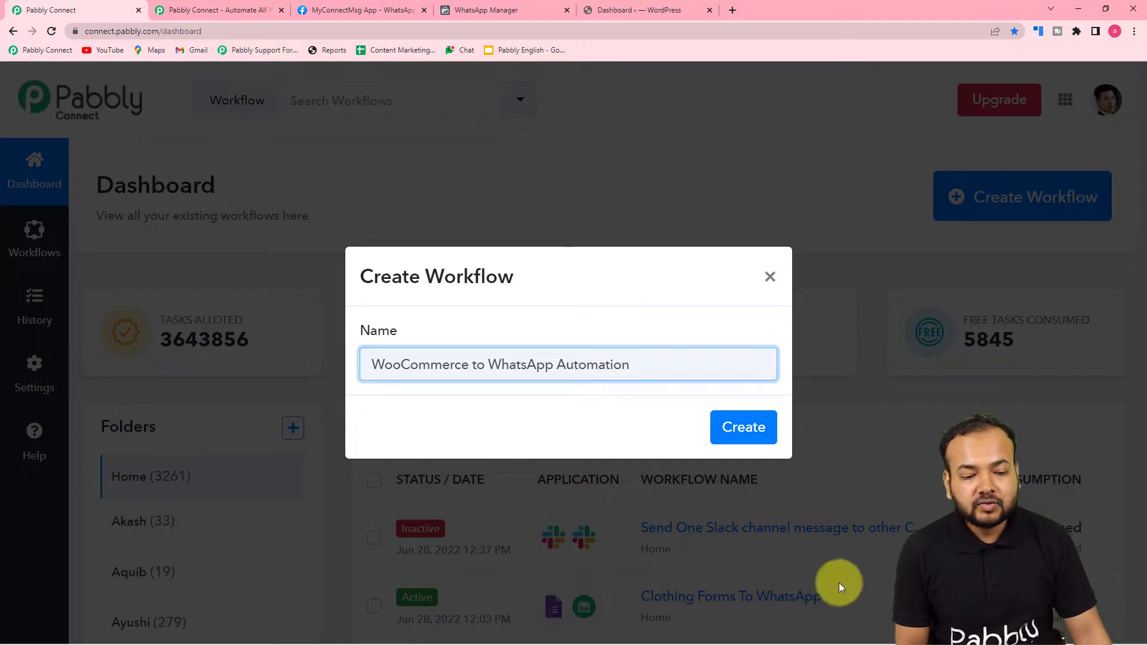
click(748, 428)
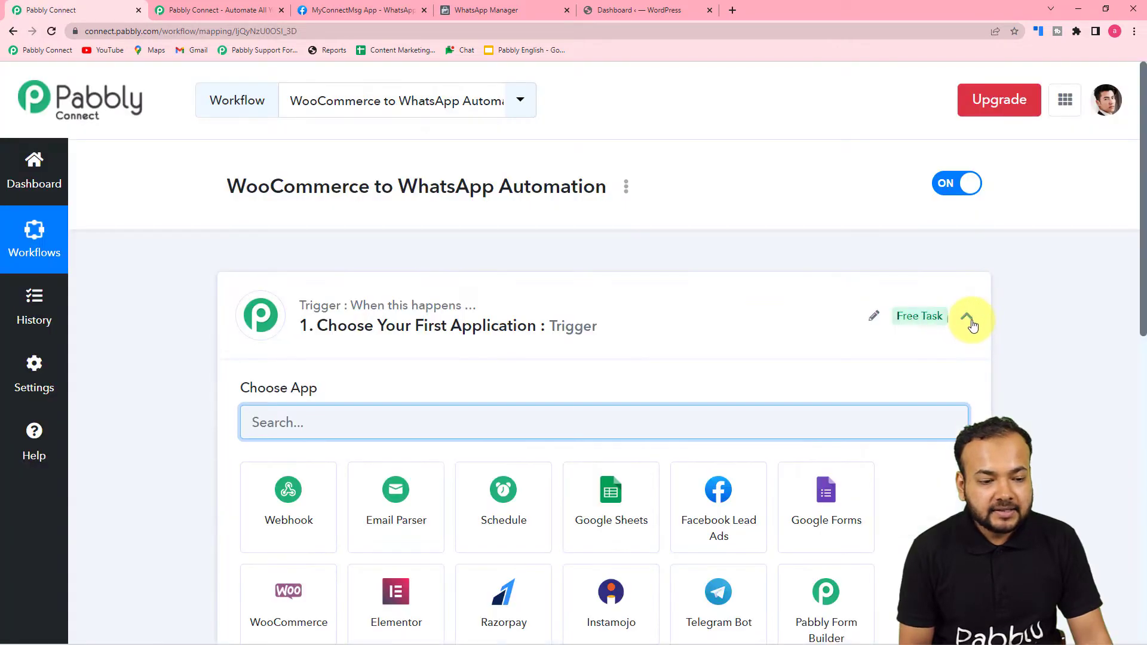
Step: Set the workflow's trigger application to WooCommerce with New Order Created as the trigger event
click(971, 322)
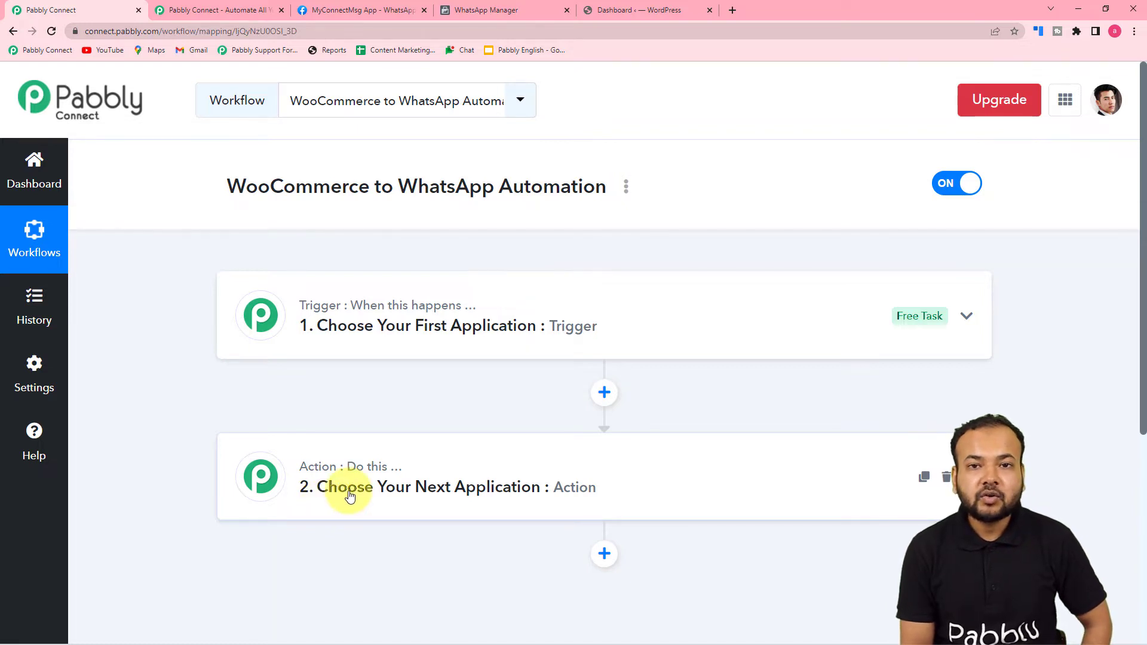
click(391, 334)
scroll(263, 230, down, 3)
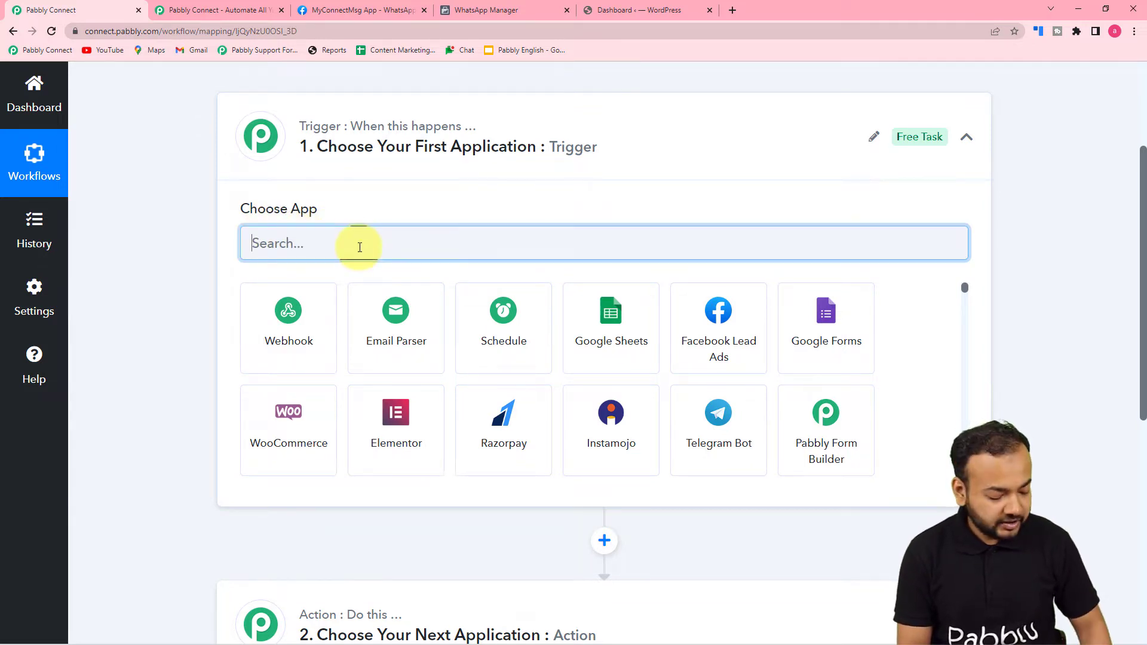
text(o)
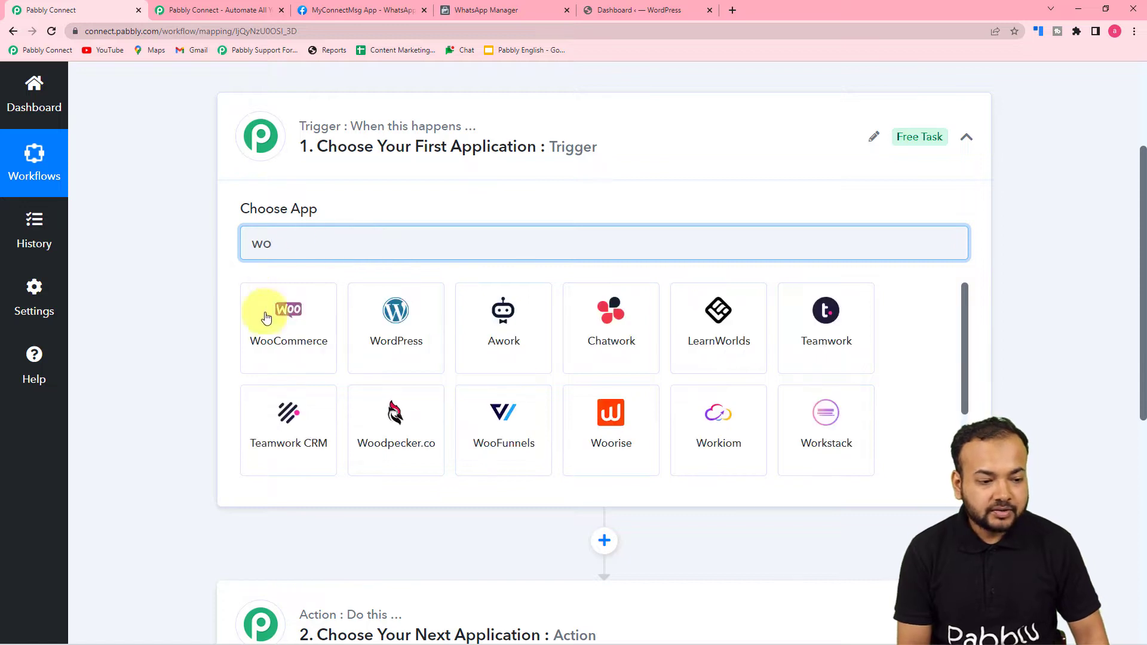
click(291, 336)
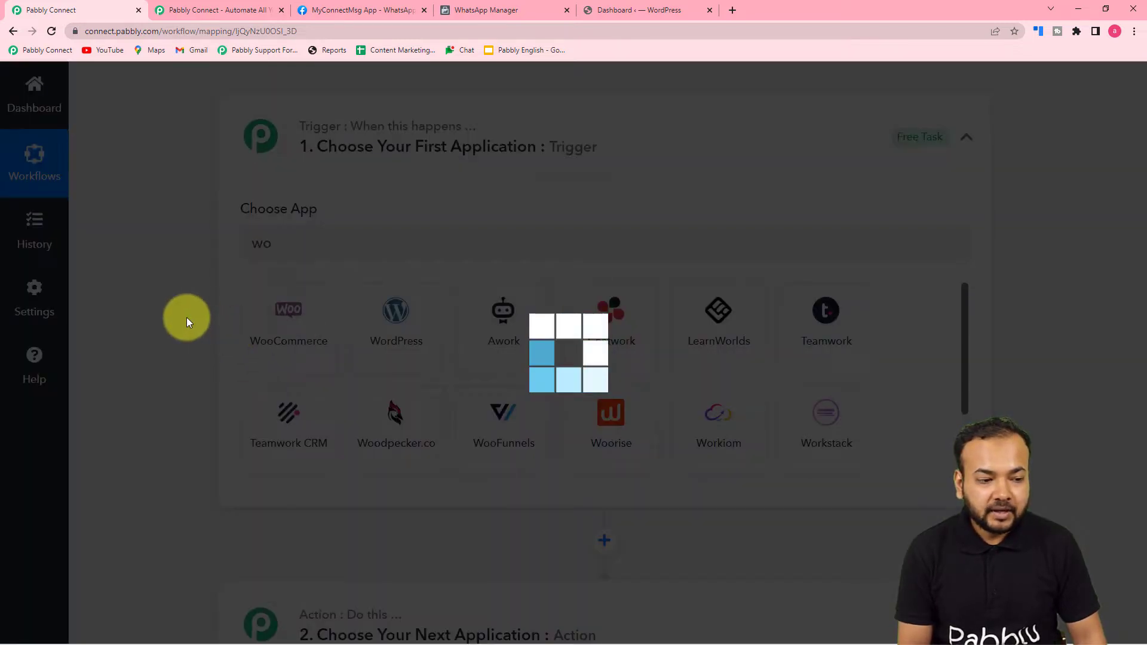
scroll(186, 317, down, 2)
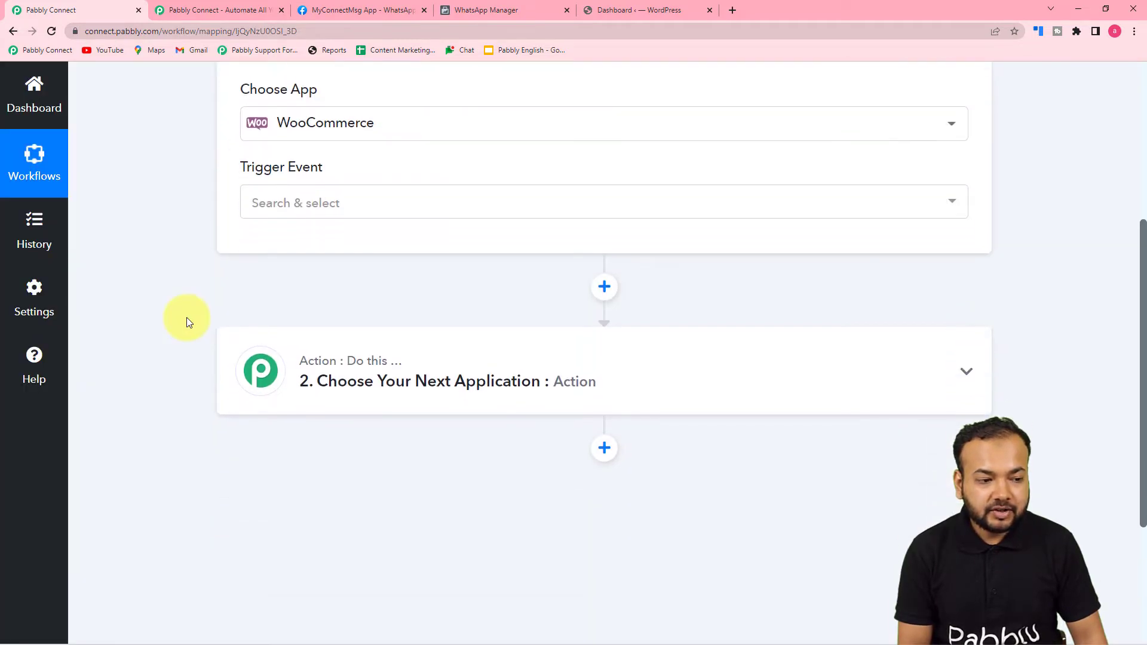
click(321, 204)
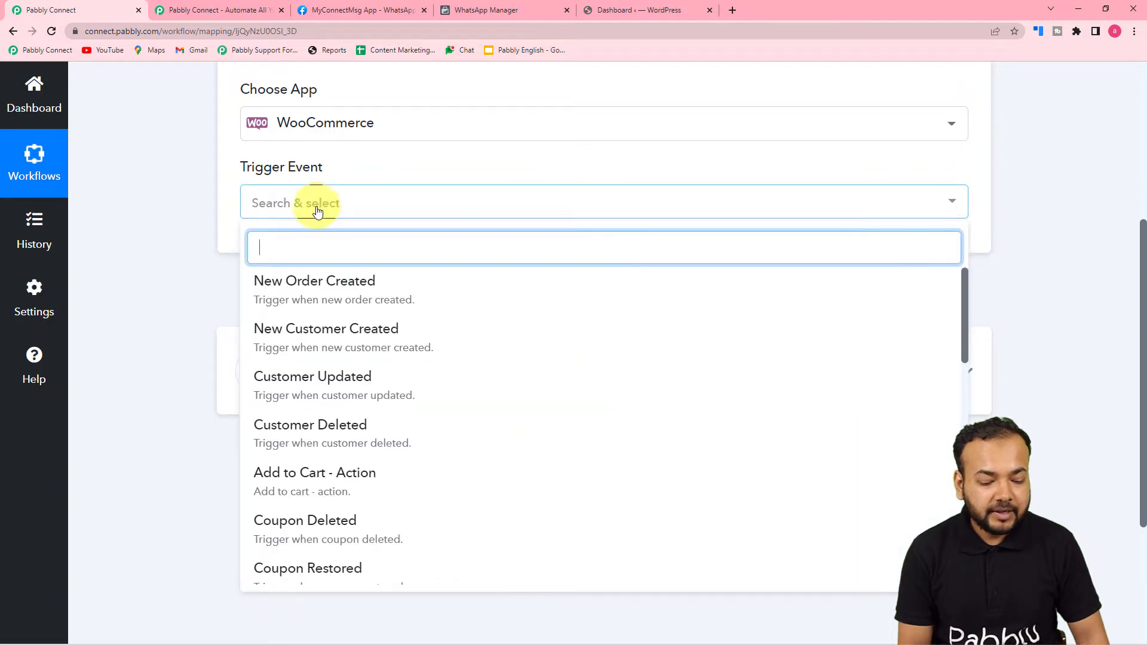
click(303, 307)
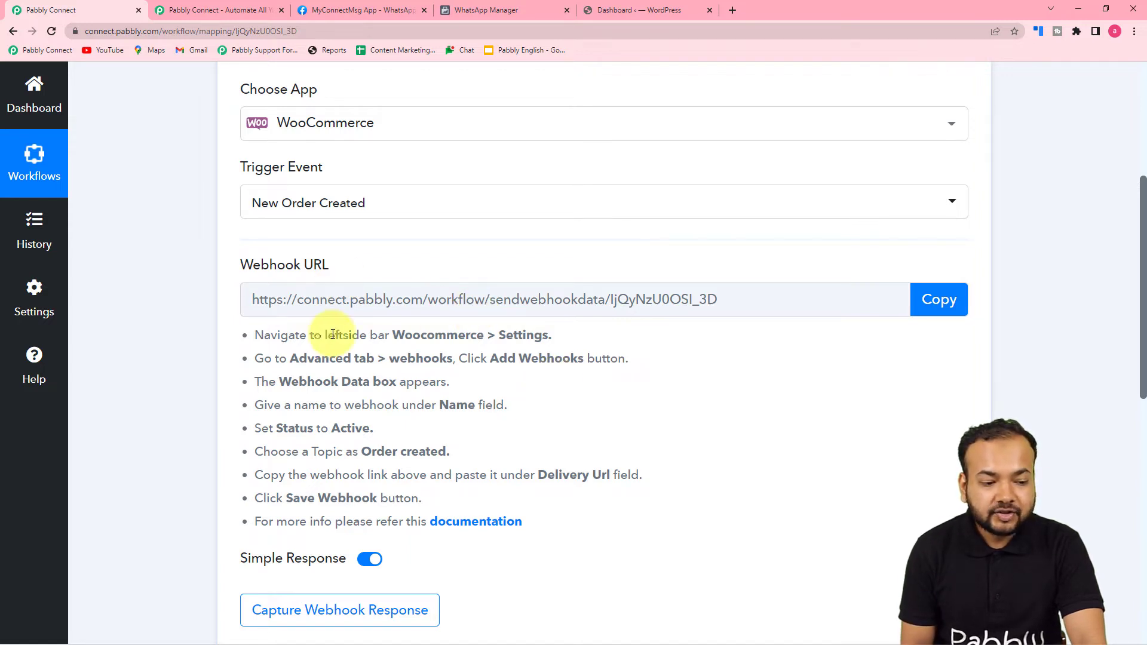
scroll(332, 334, down, 2)
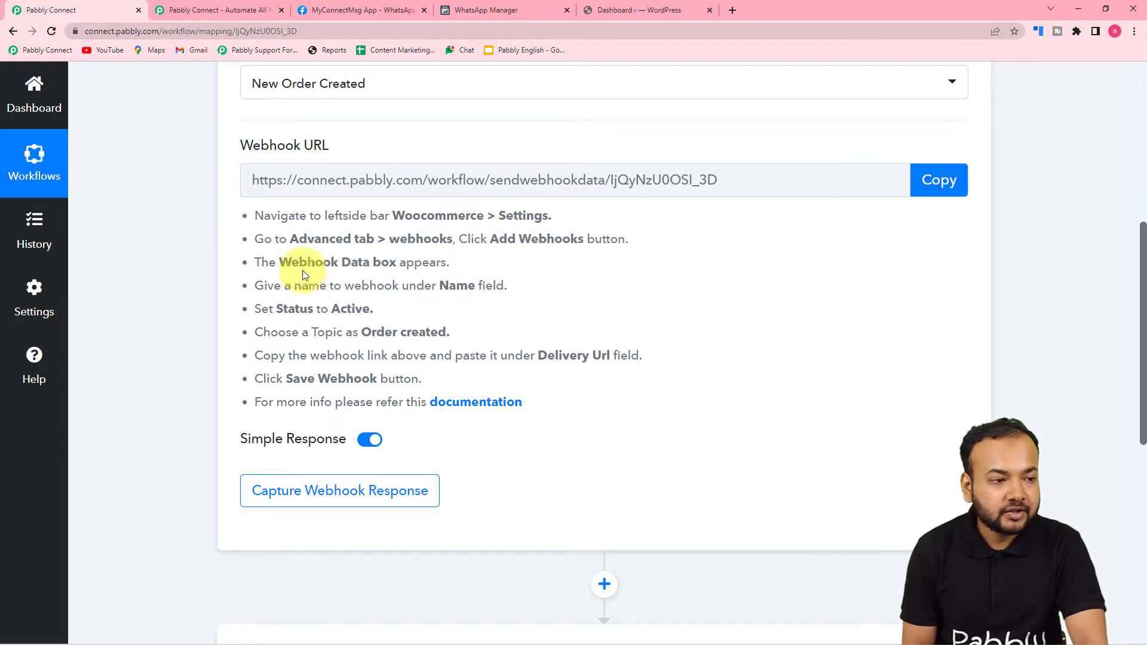
Step: Switch to the WordPress admin site and open the Webhooks section of WooCommerce's advanced settings
click(642, 10)
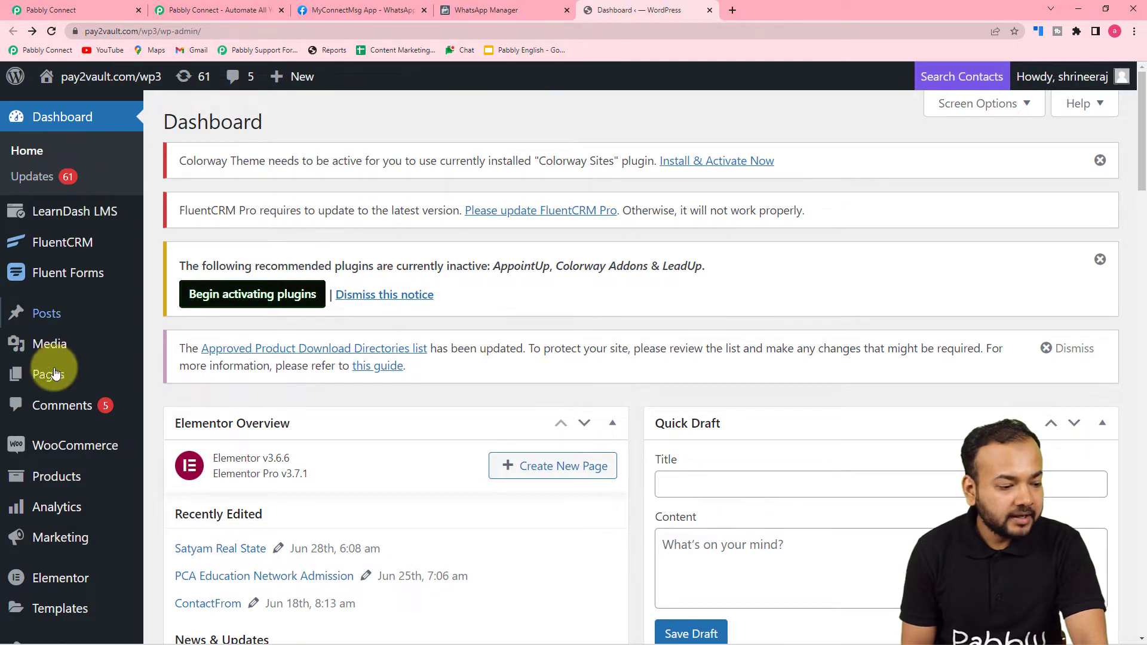
scroll(47, 364, down, 3)
mouse_move(61, 272)
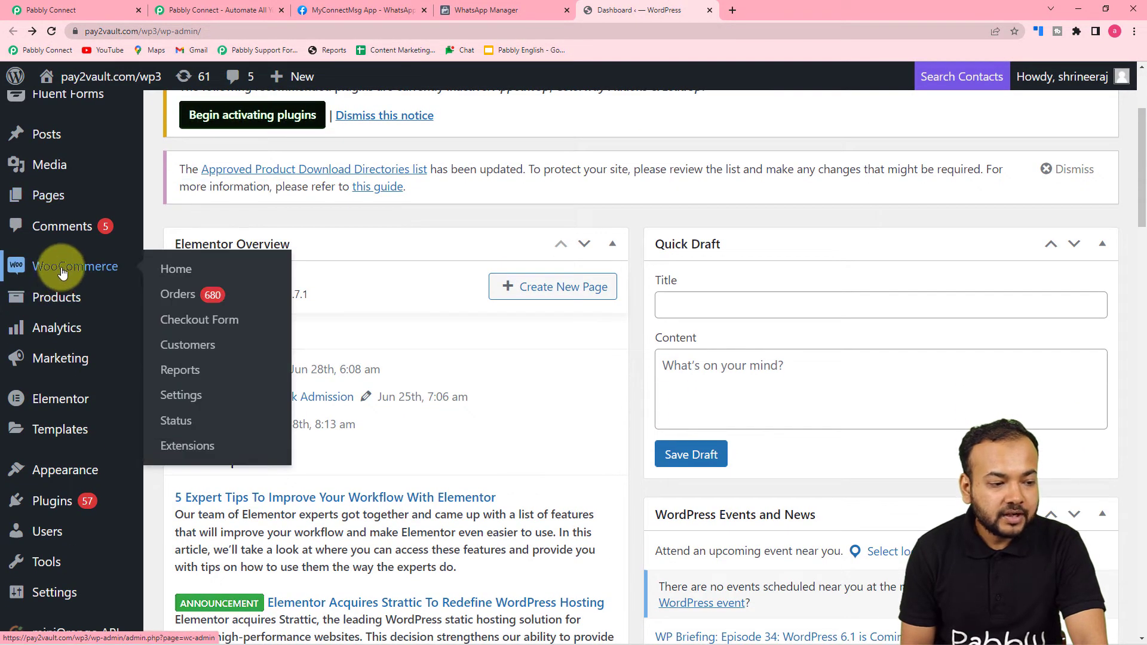
click(186, 398)
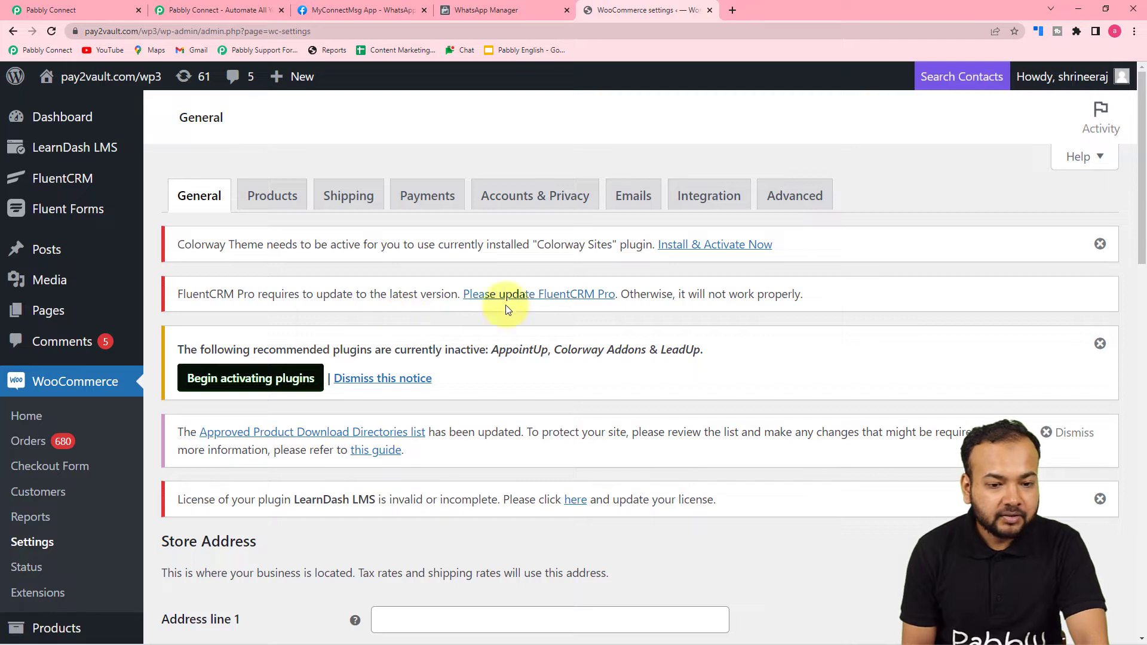
click(794, 202)
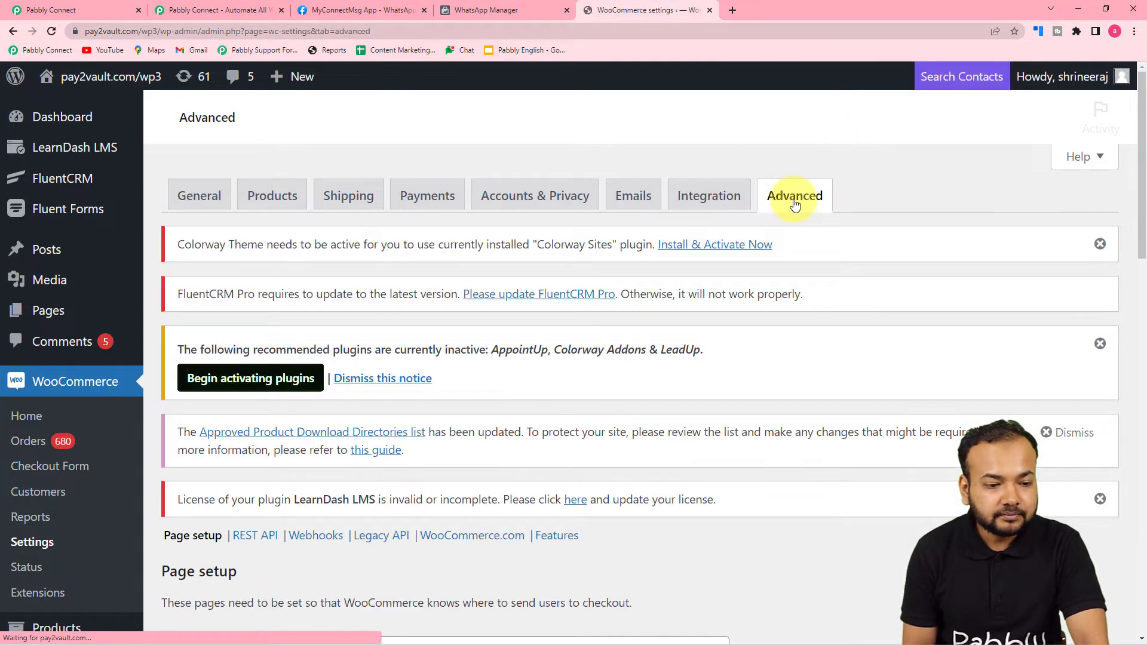
scroll(794, 203, down, 6)
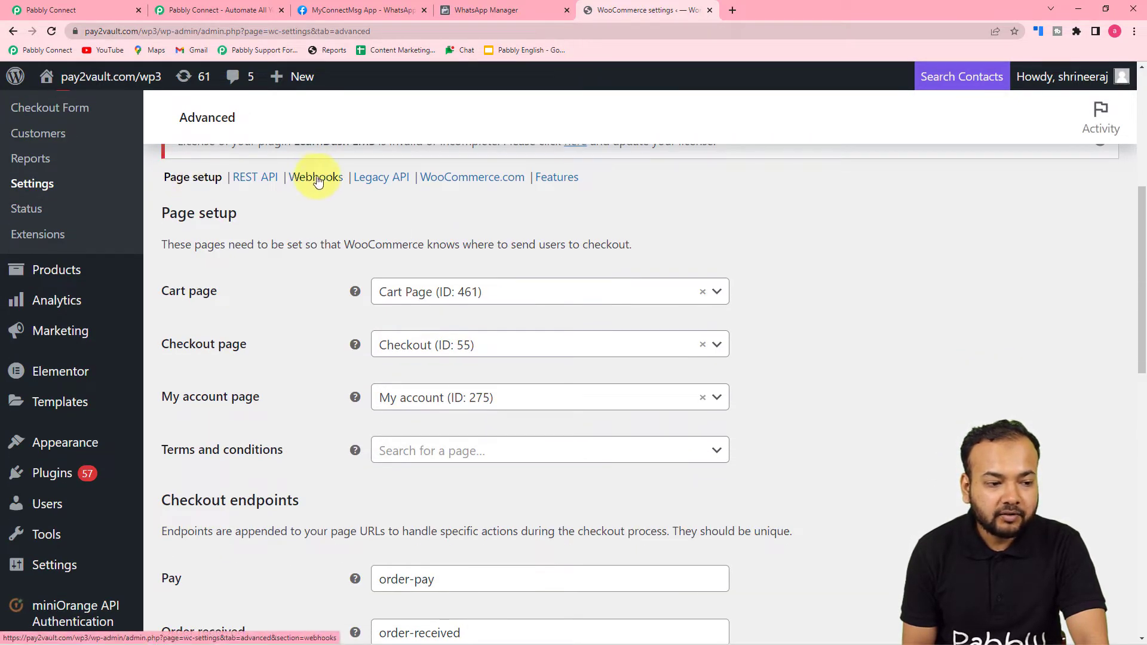
click(316, 177)
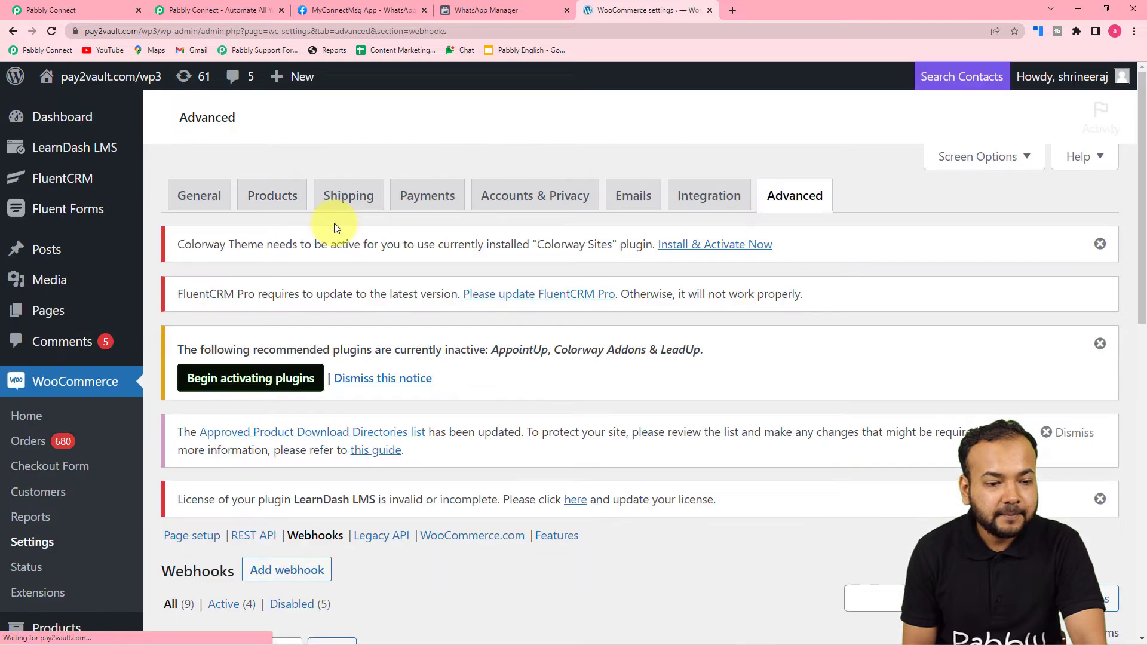
scroll(334, 223, down, 7)
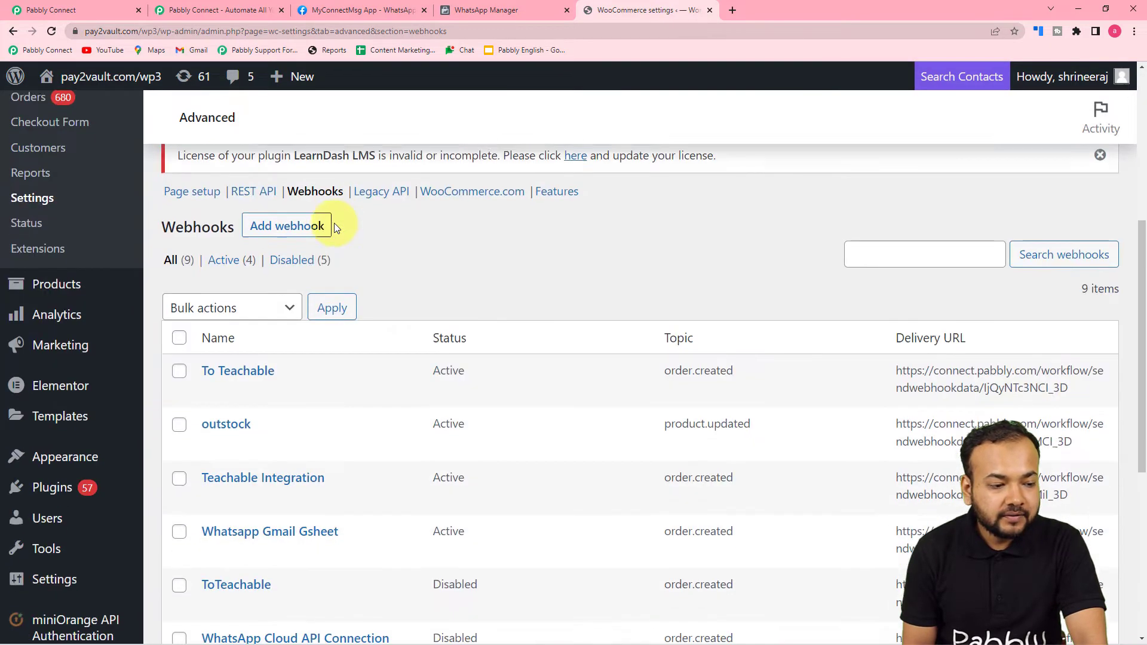
scroll(264, 210, up, 1)
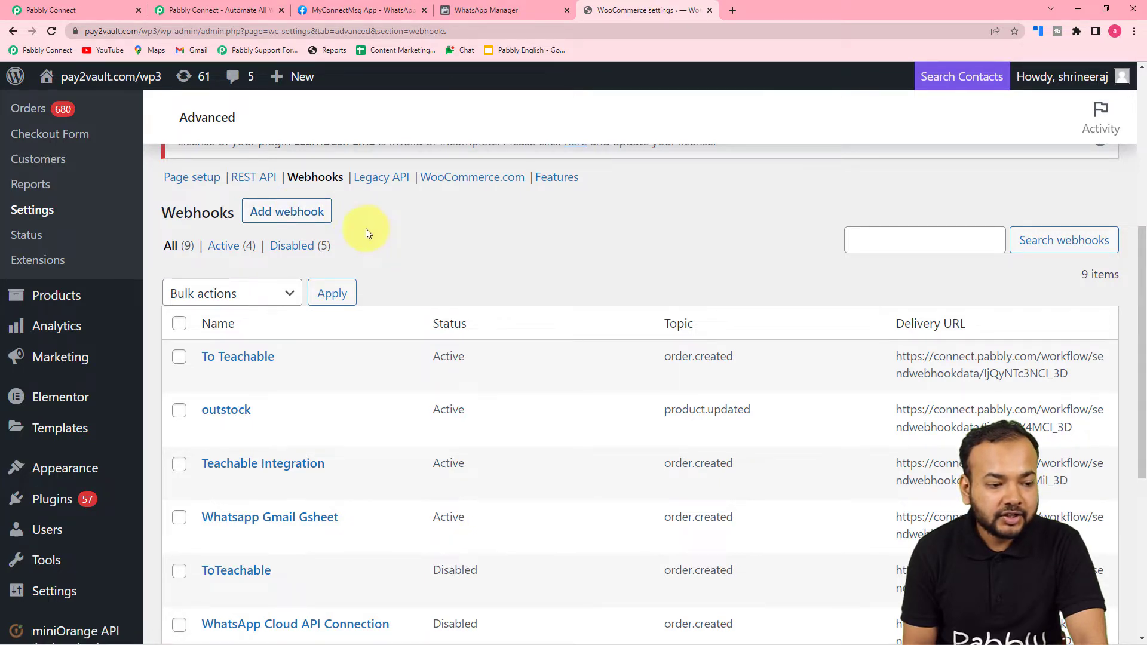
Step: Add a WooCommerce webhook, name it "To customer" and set its status to Active
click(272, 214)
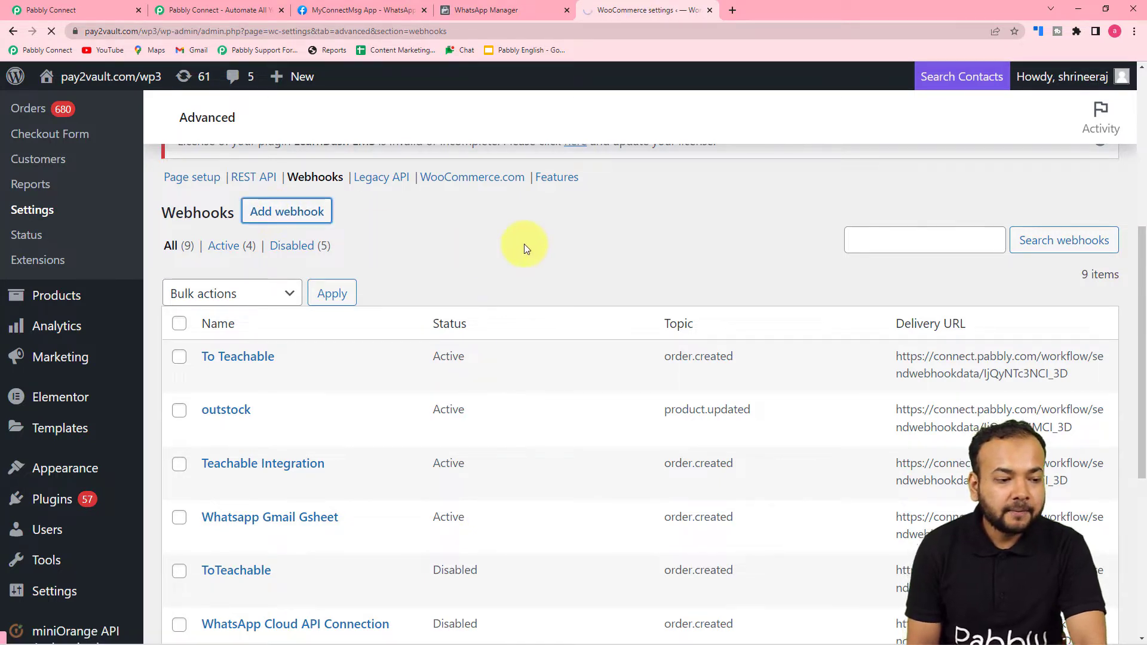
scroll(524, 243, down, 7)
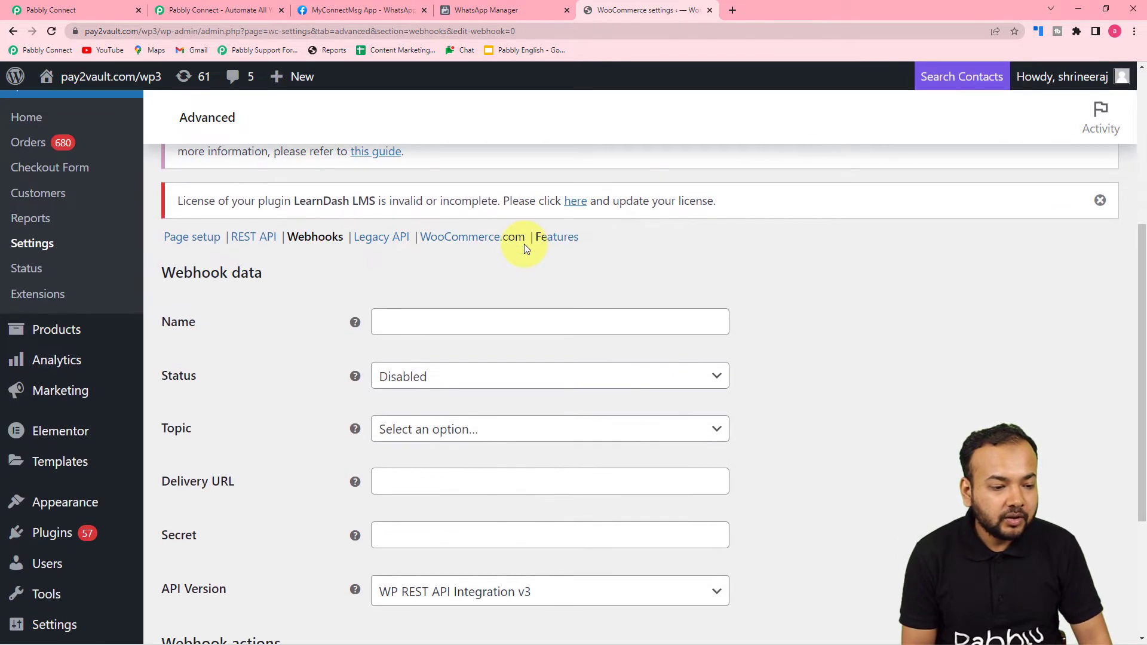
click(453, 202)
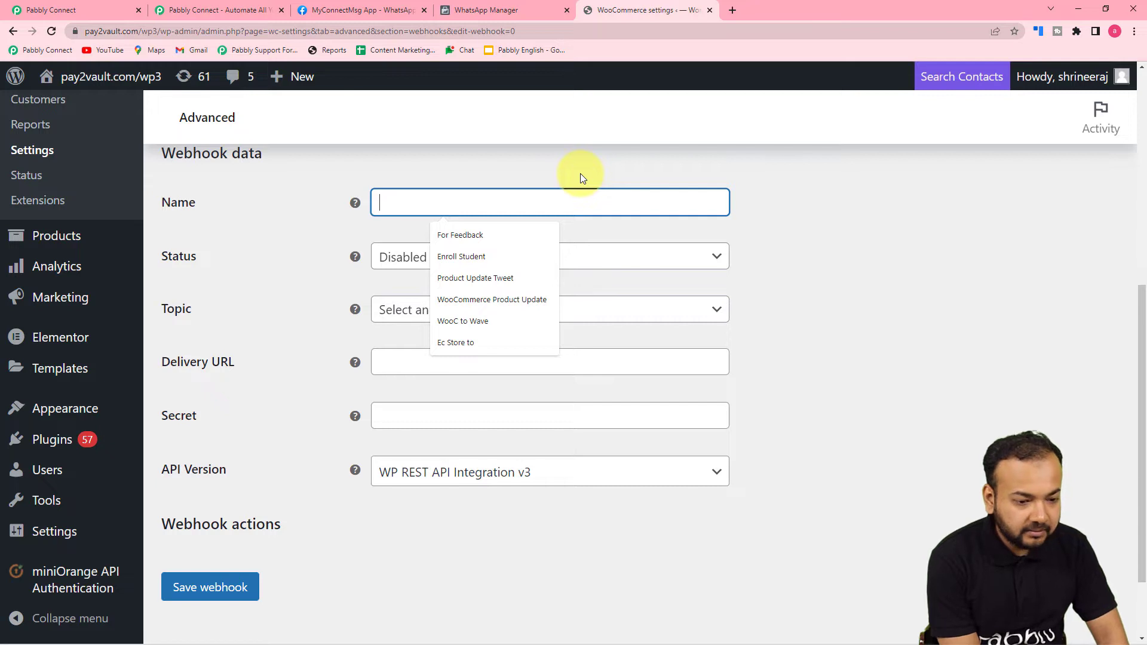
text(To )
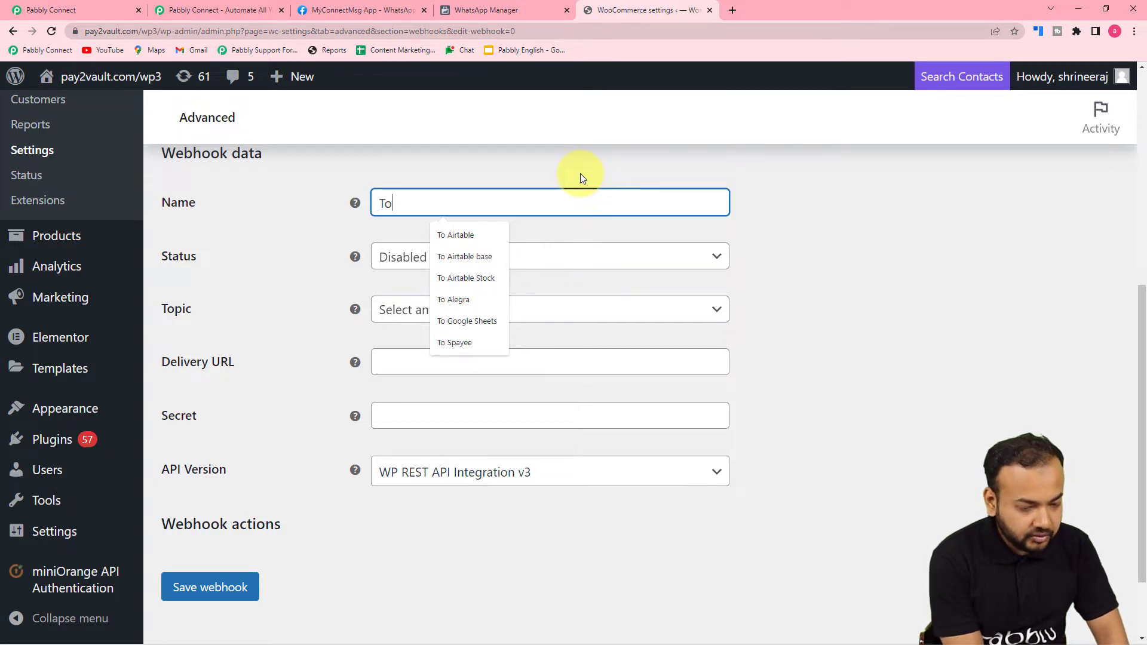
text(d)
key(BackSpace)
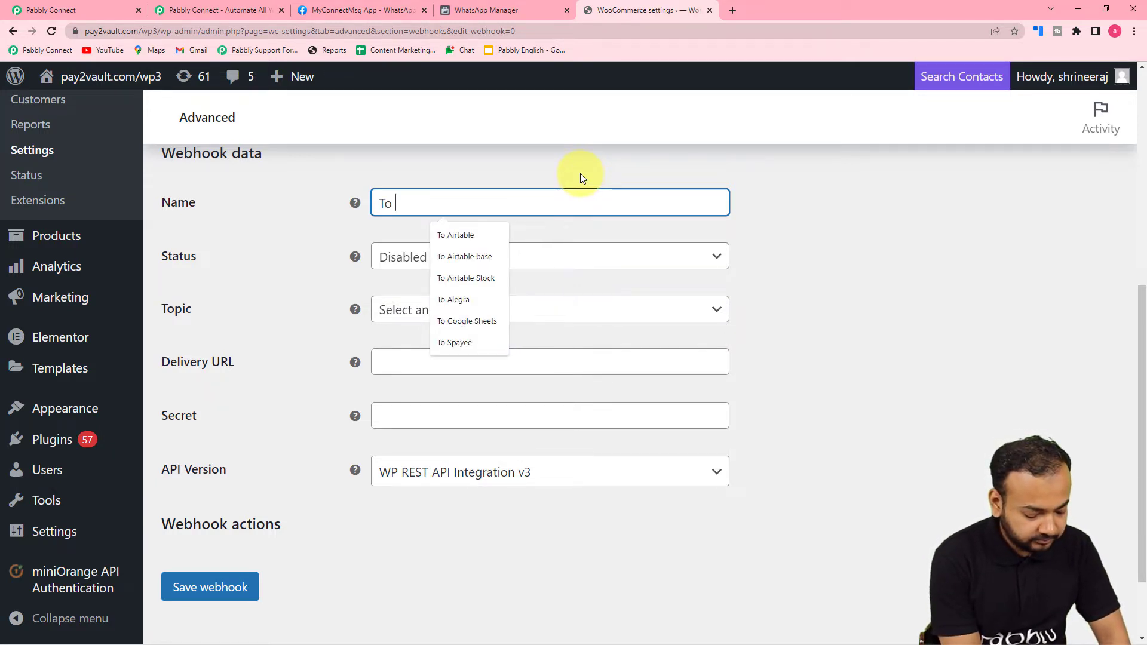
text(customer)
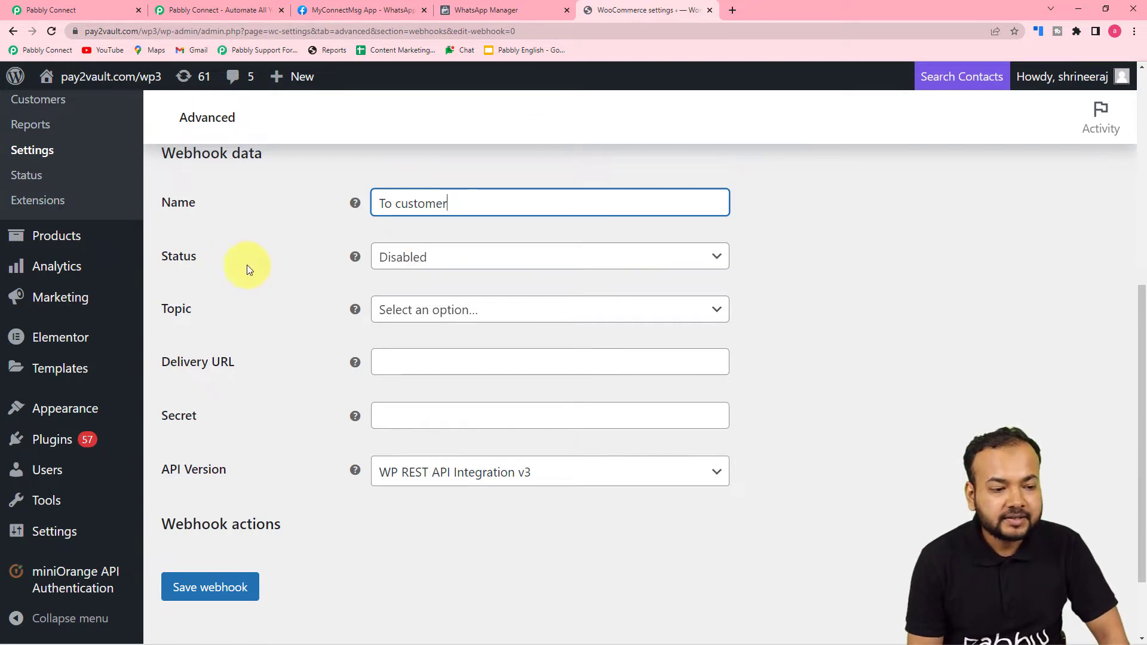
click(411, 257)
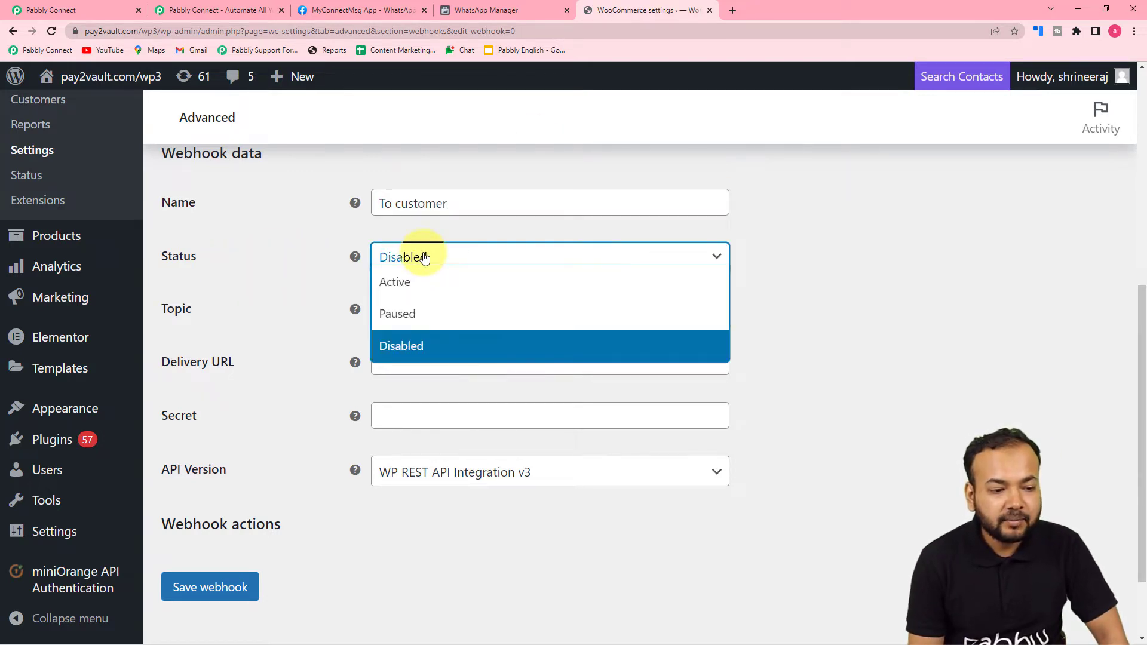
click(397, 292)
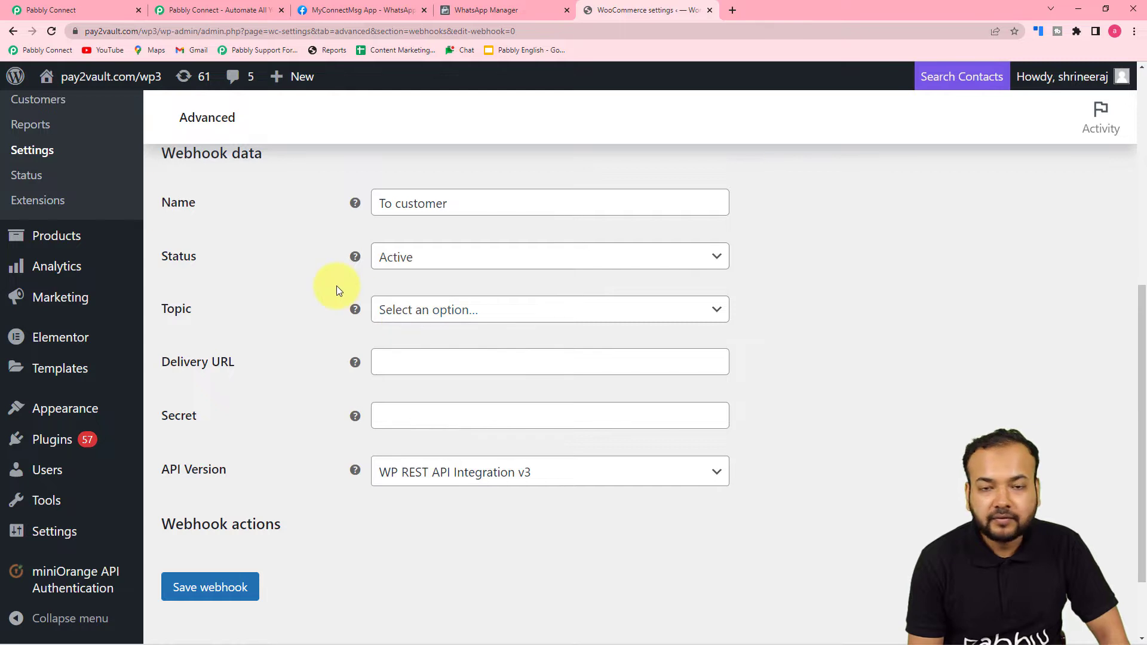
Step: Check the webhook setup instructions in Pabbly Connect and set the WooCommerce webhook's topic to Order created
click(112, 15)
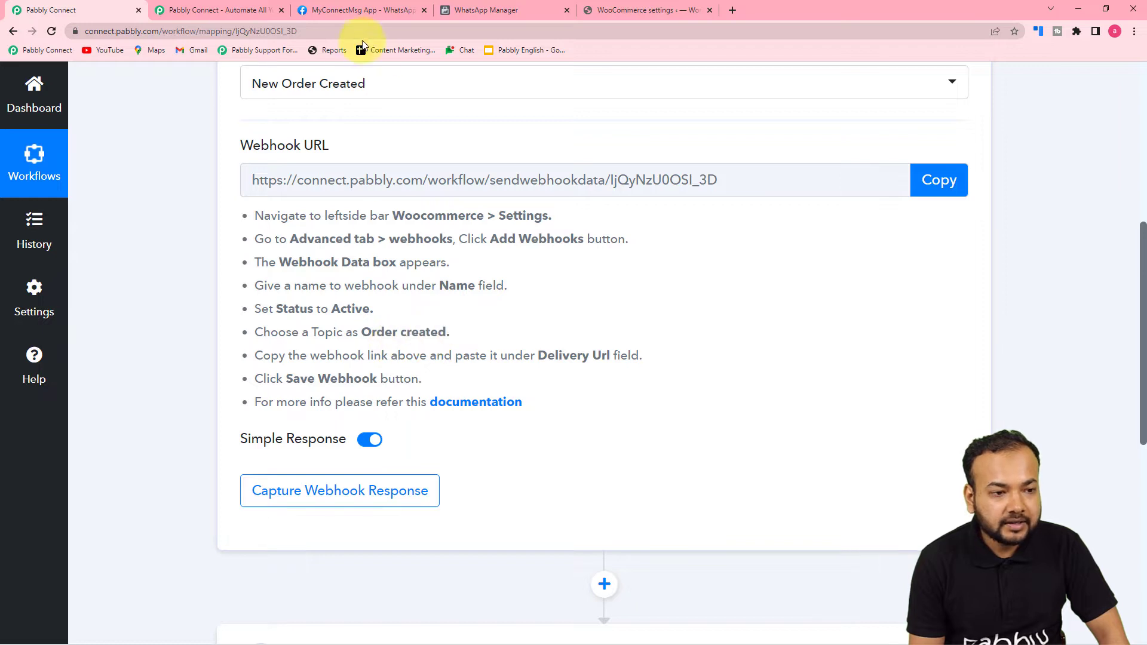
click(609, 8)
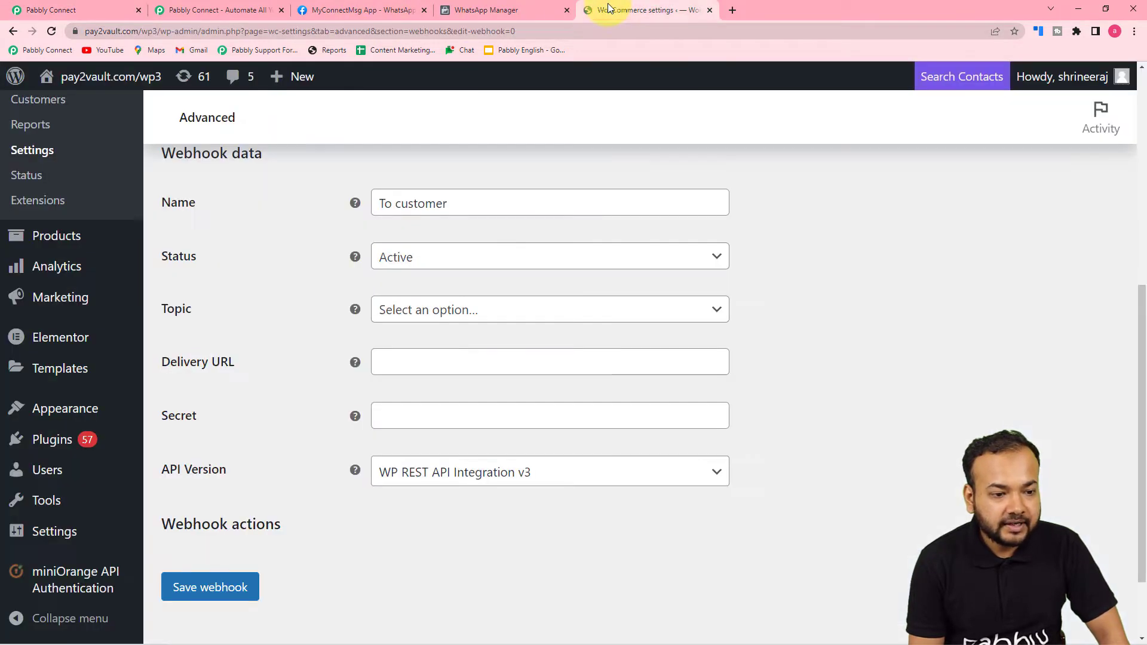
click(391, 314)
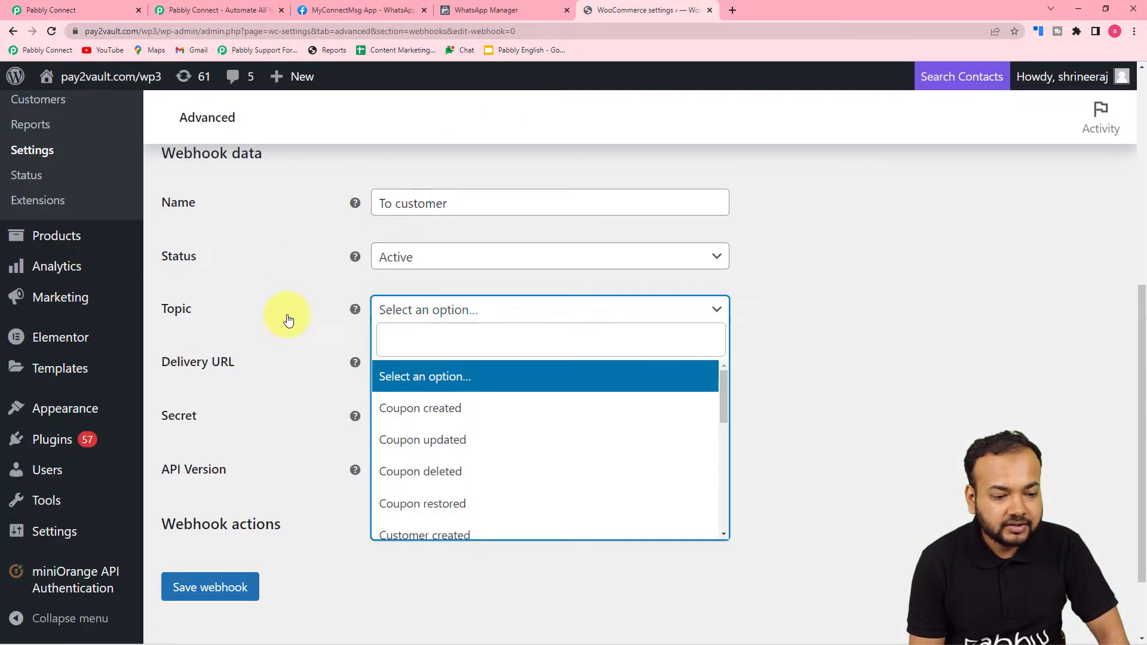
scroll(486, 412, down, 3)
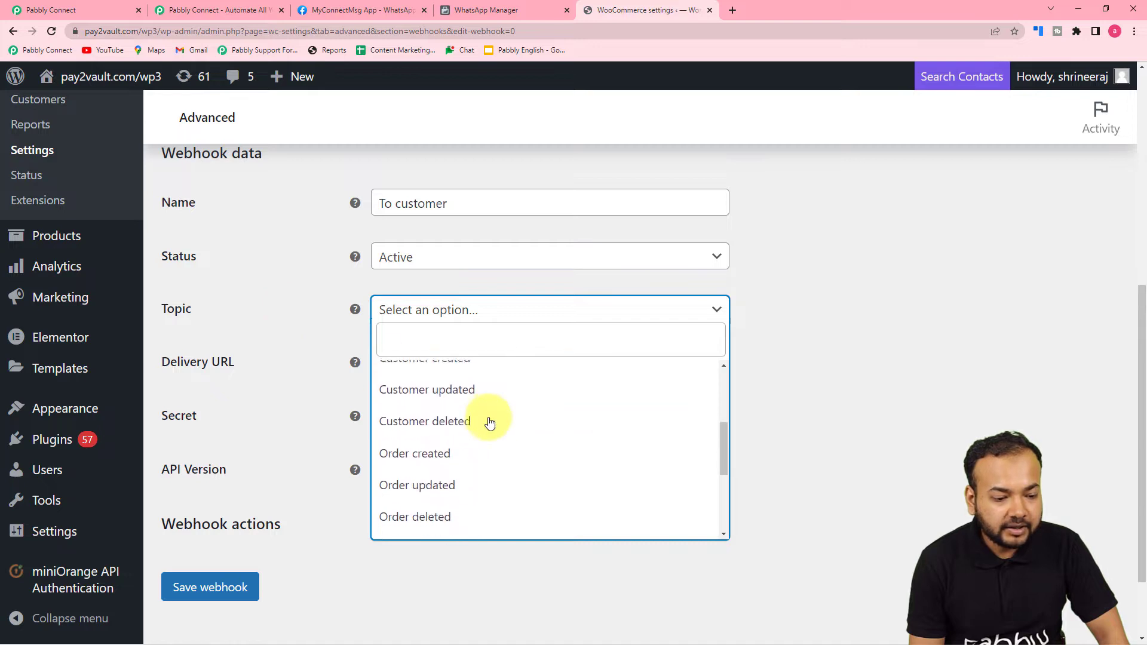
click(422, 452)
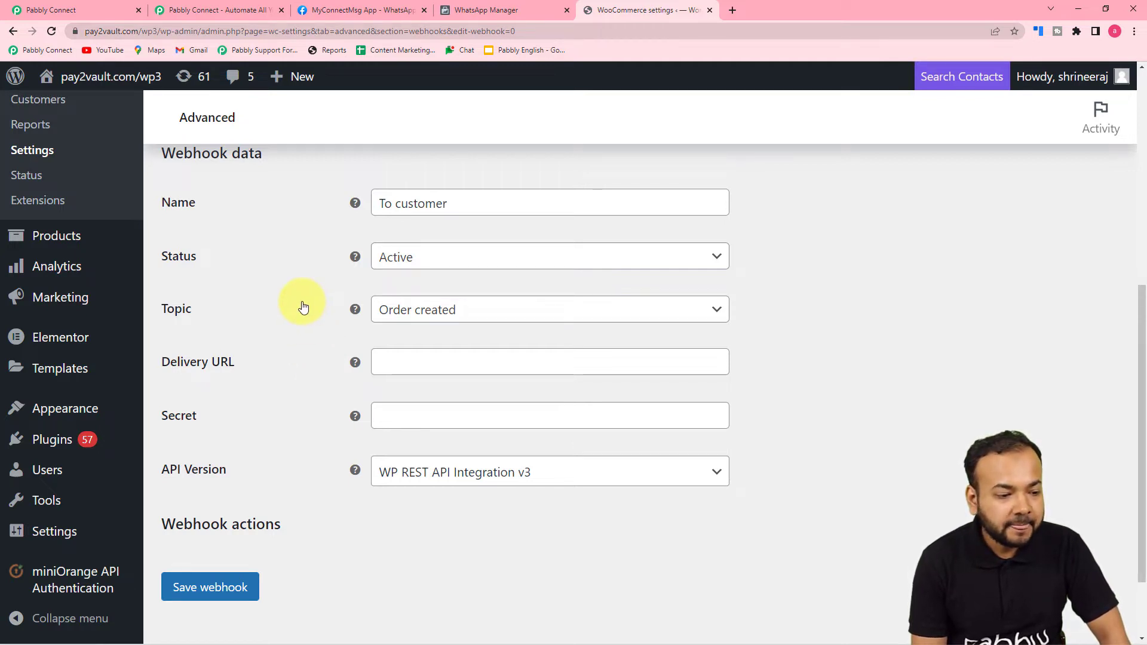
Step: Copy the webhook URL from the Pabbly Connect workflow into the WooCommerce webhook's Delivery URL and save the webhook
scroll(292, 301, down, 2)
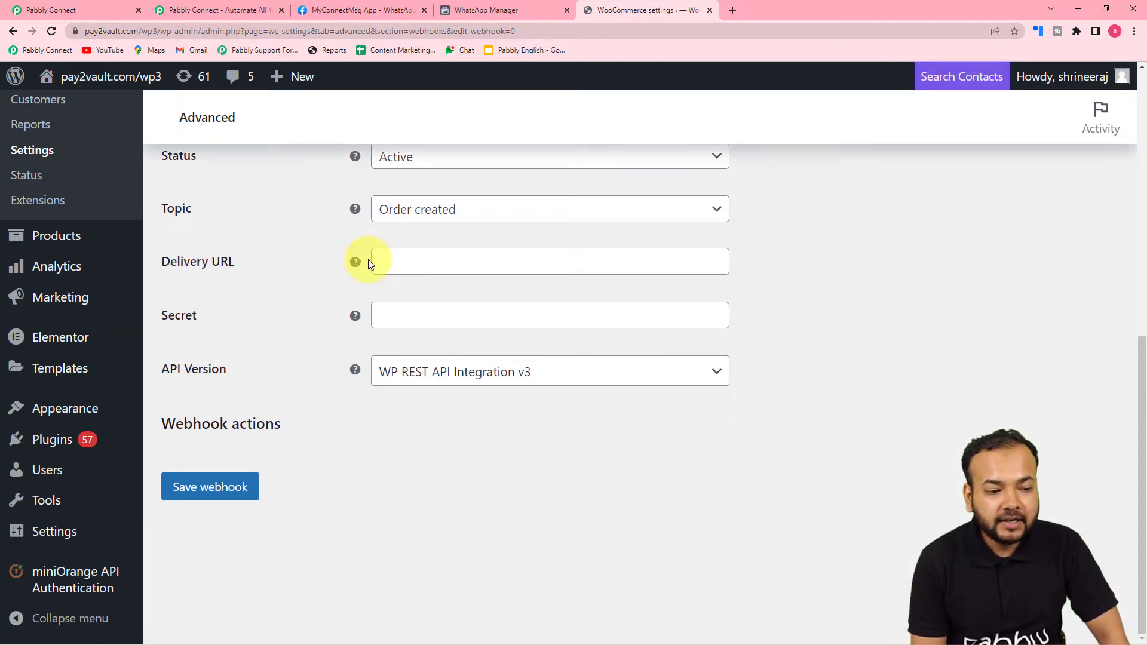
click(125, 5)
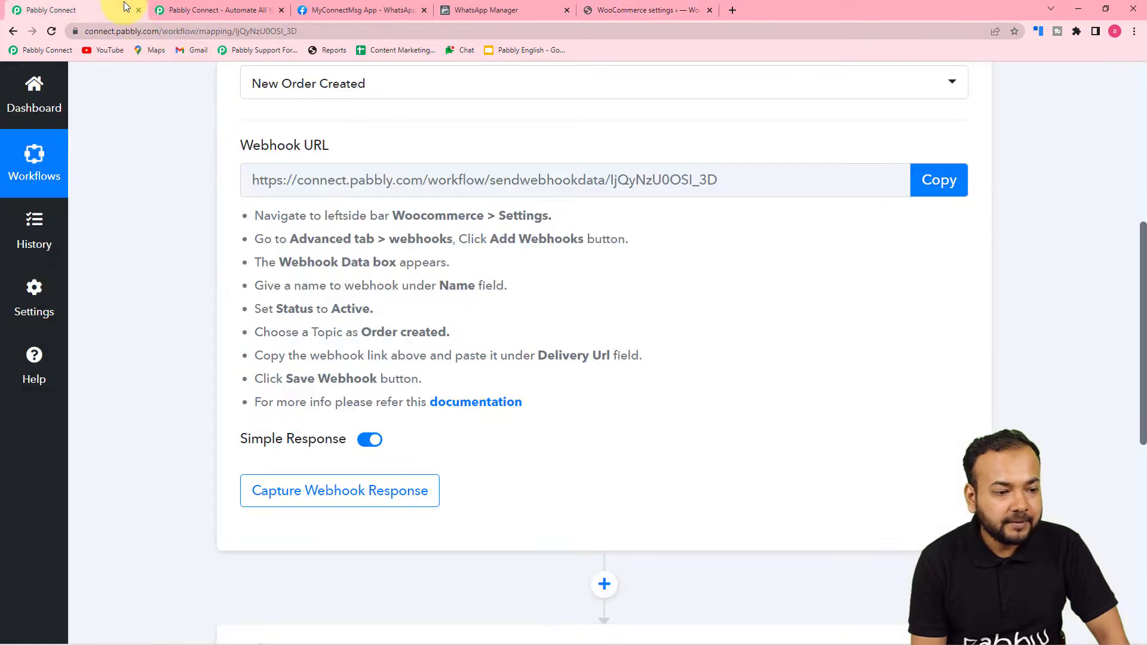
click(939, 180)
click(621, 13)
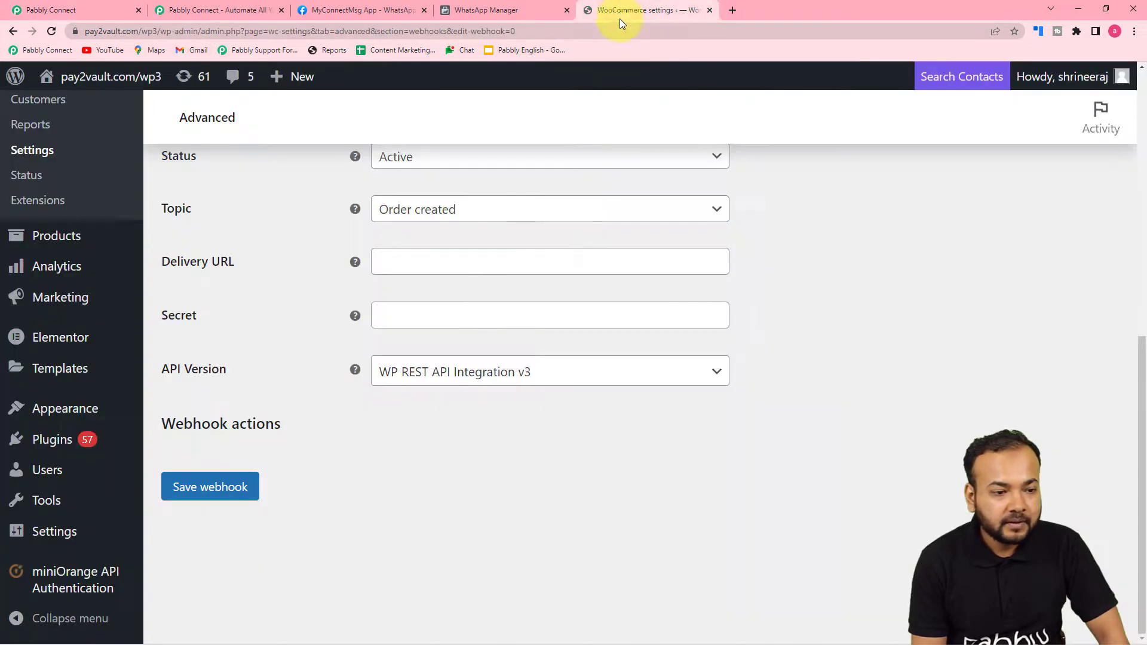
click(396, 260)
right_click(399, 263)
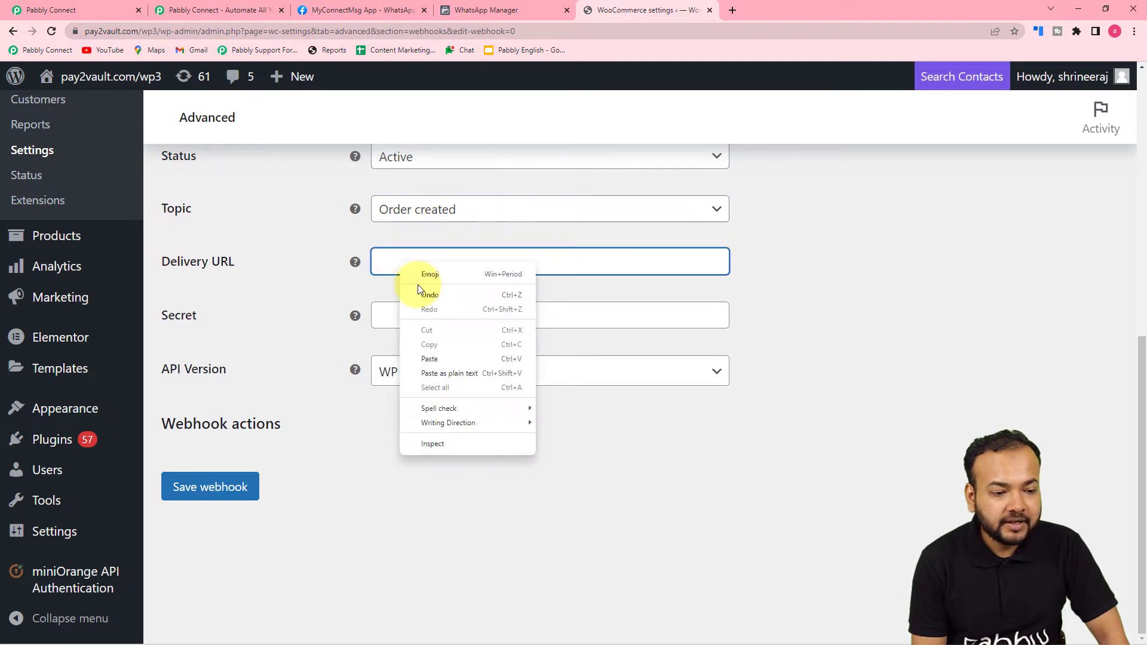
click(430, 373)
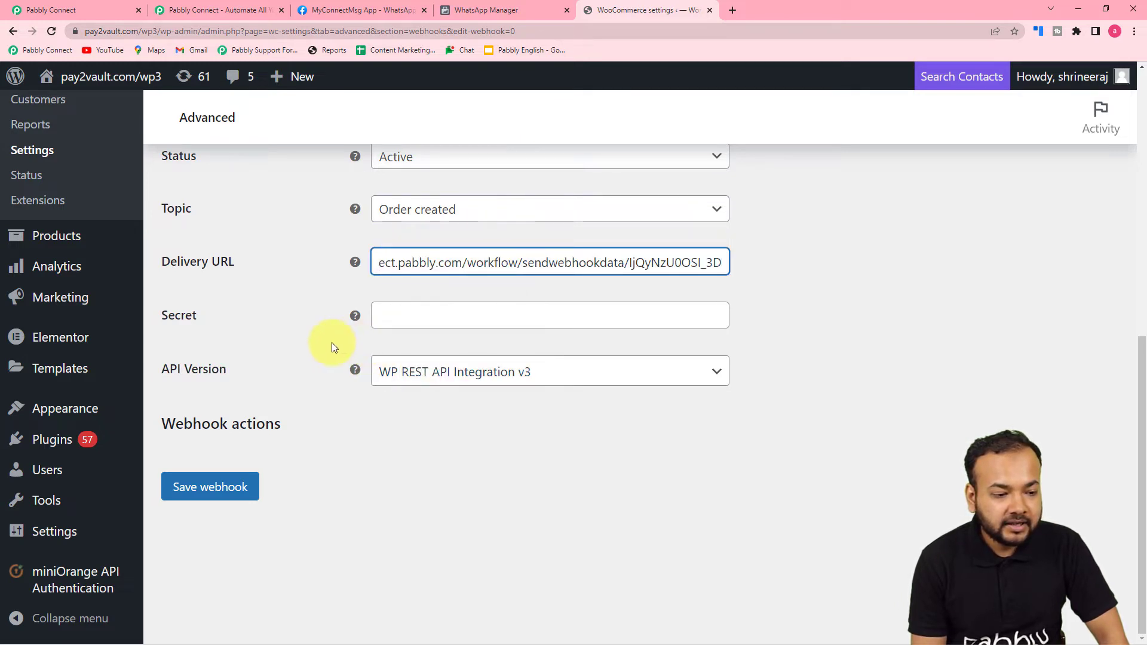
click(283, 335)
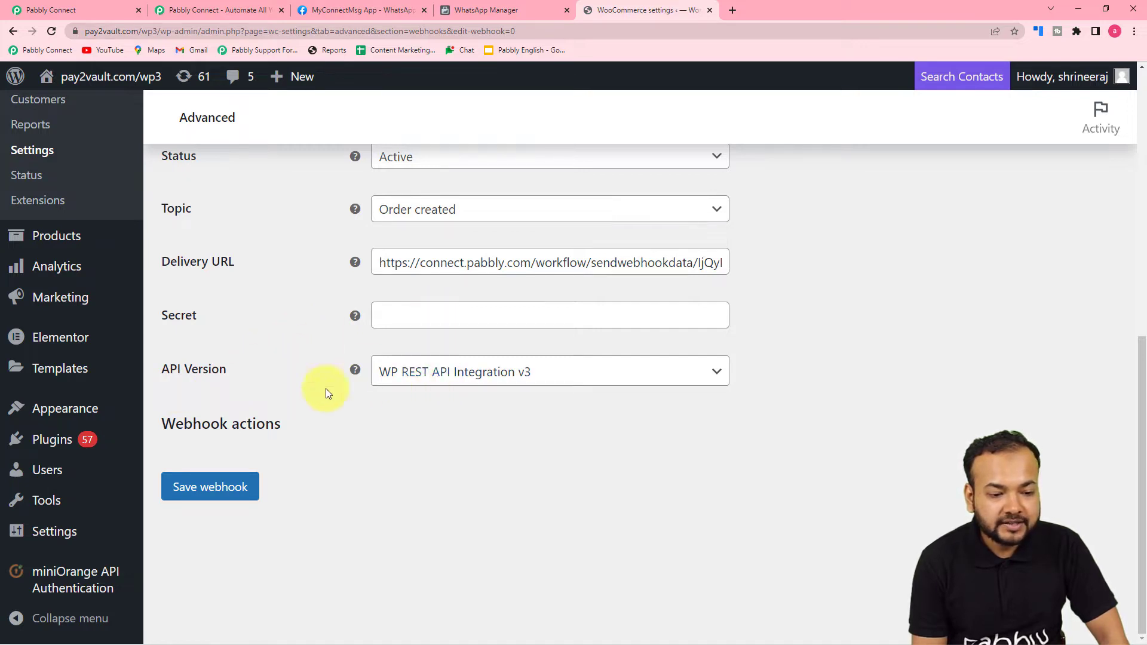
click(243, 489)
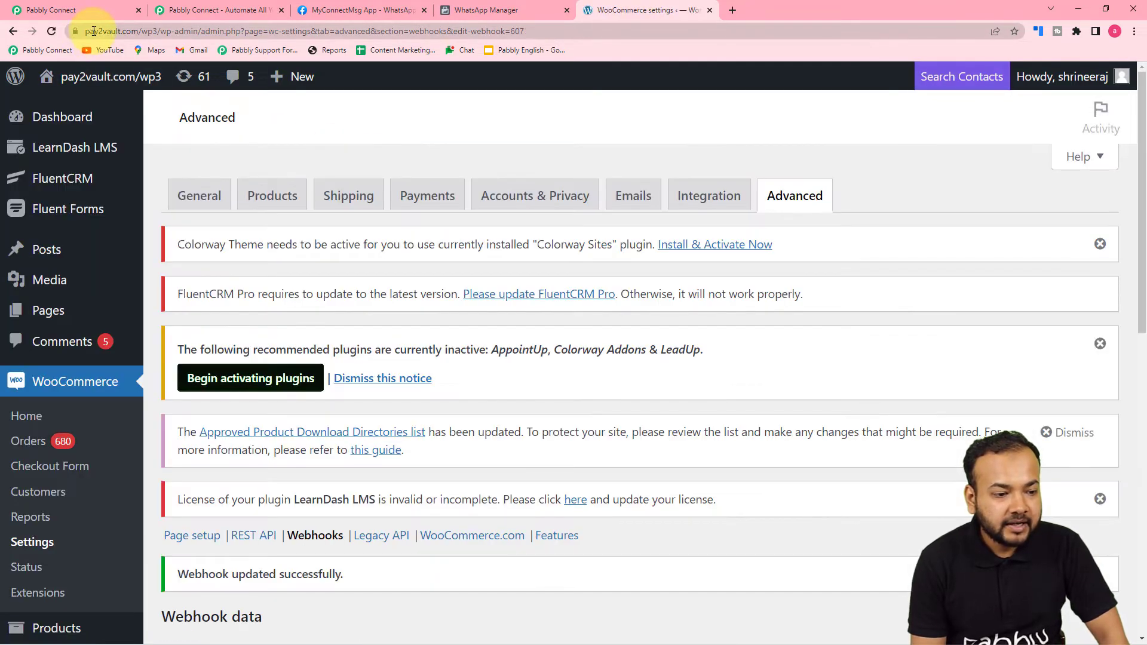
scroll(234, 186, down, 2)
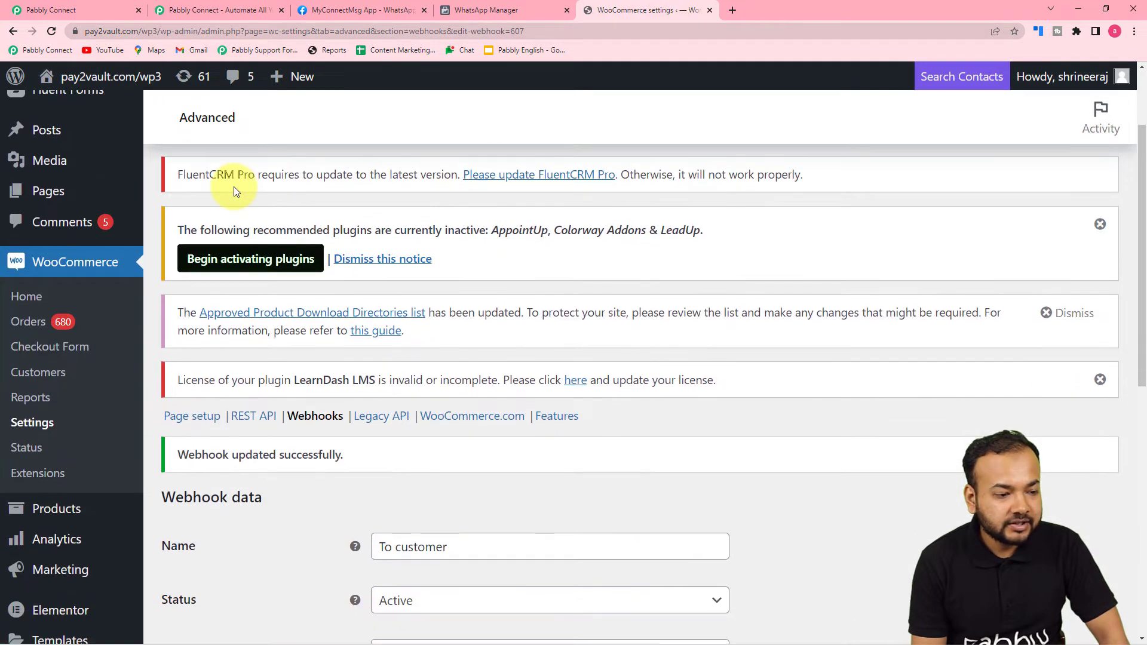
Step: Return to the Pabbly Connect workflow and recapture the WooCommerce trigger's webhook response
click(36, 10)
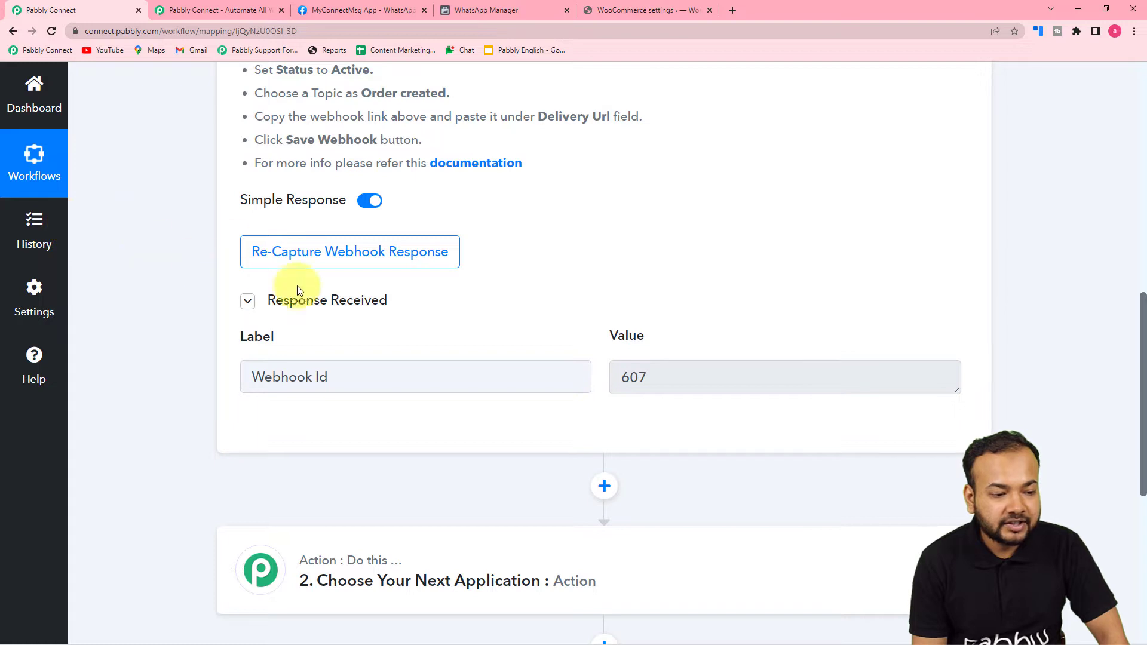
scroll(277, 367, down, 2)
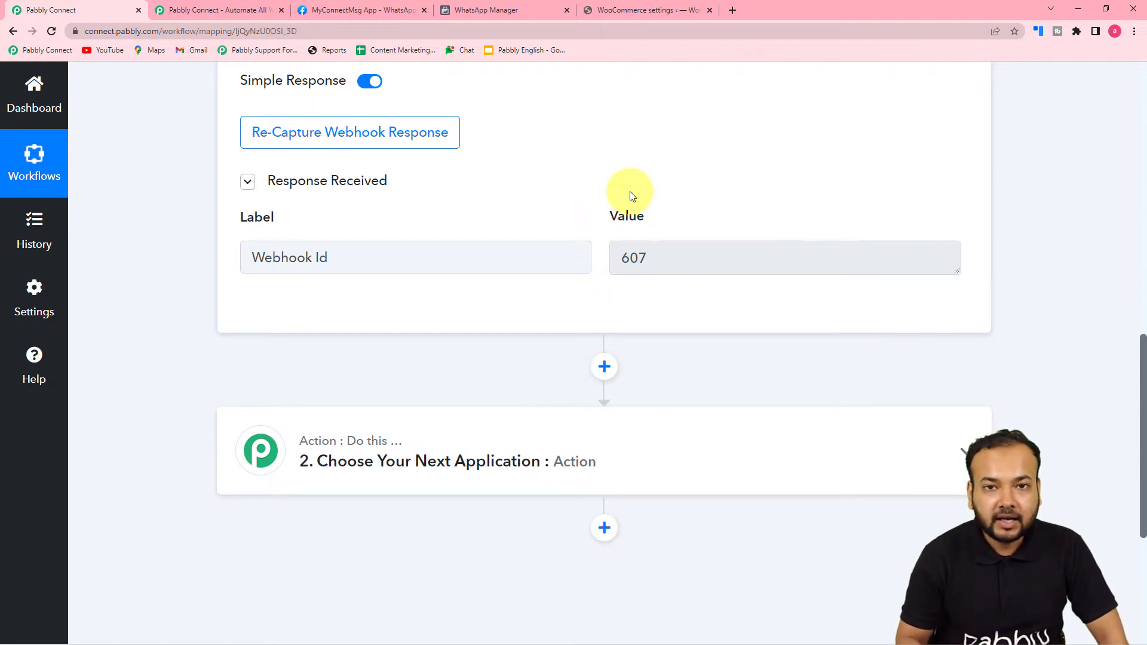
click(335, 132)
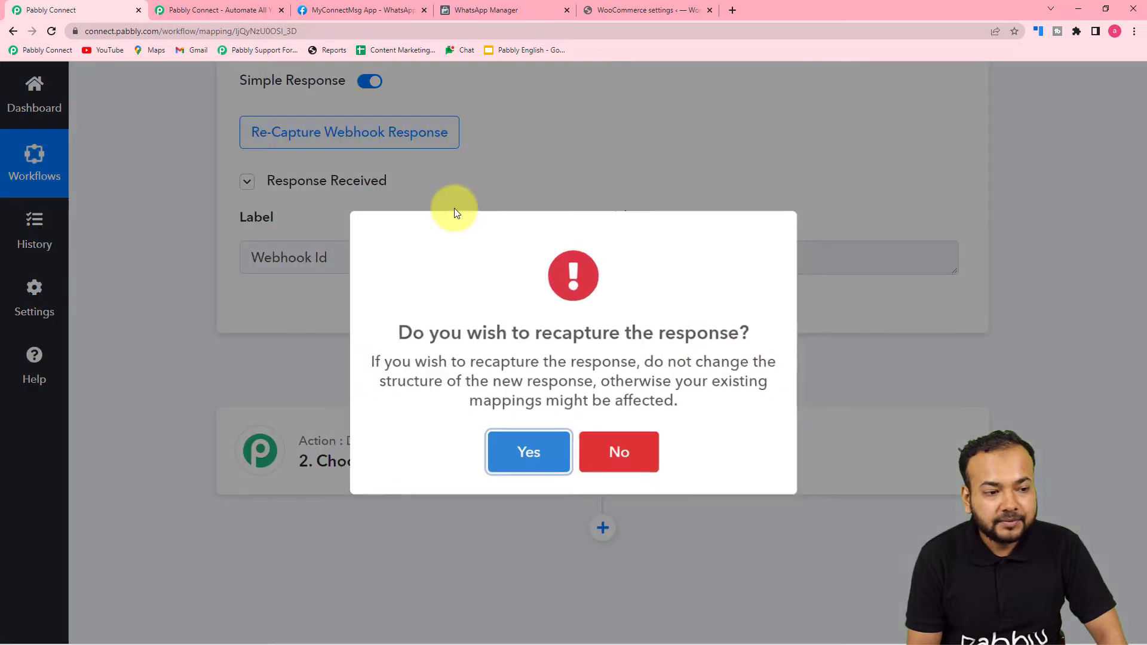
click(499, 460)
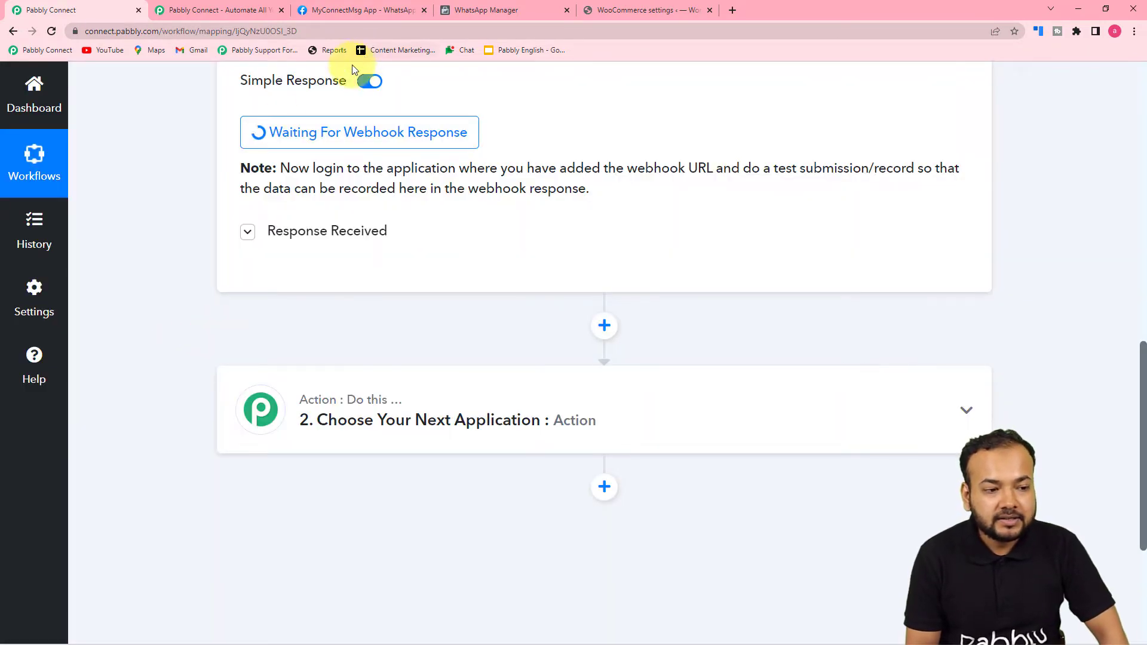
scroll(300, 151, up, 1)
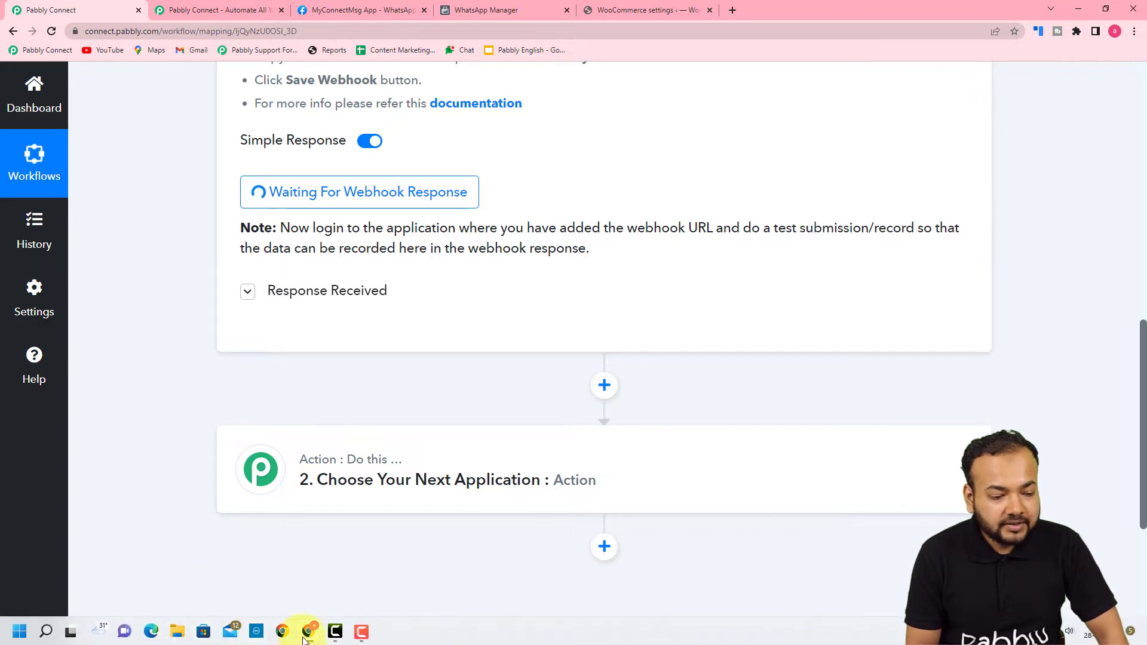
Step: Switch to the store's shop page, add the Drone with HD Camera to the cart and proceed to checkout
mouse_move(311, 629)
click(335, 579)
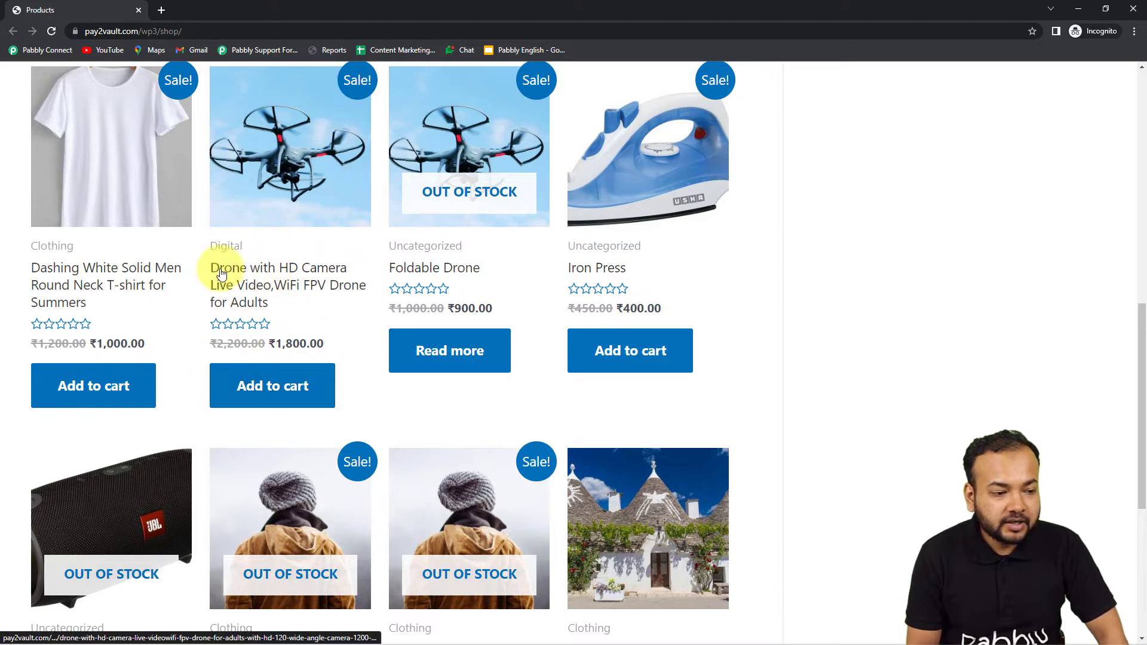
click(273, 392)
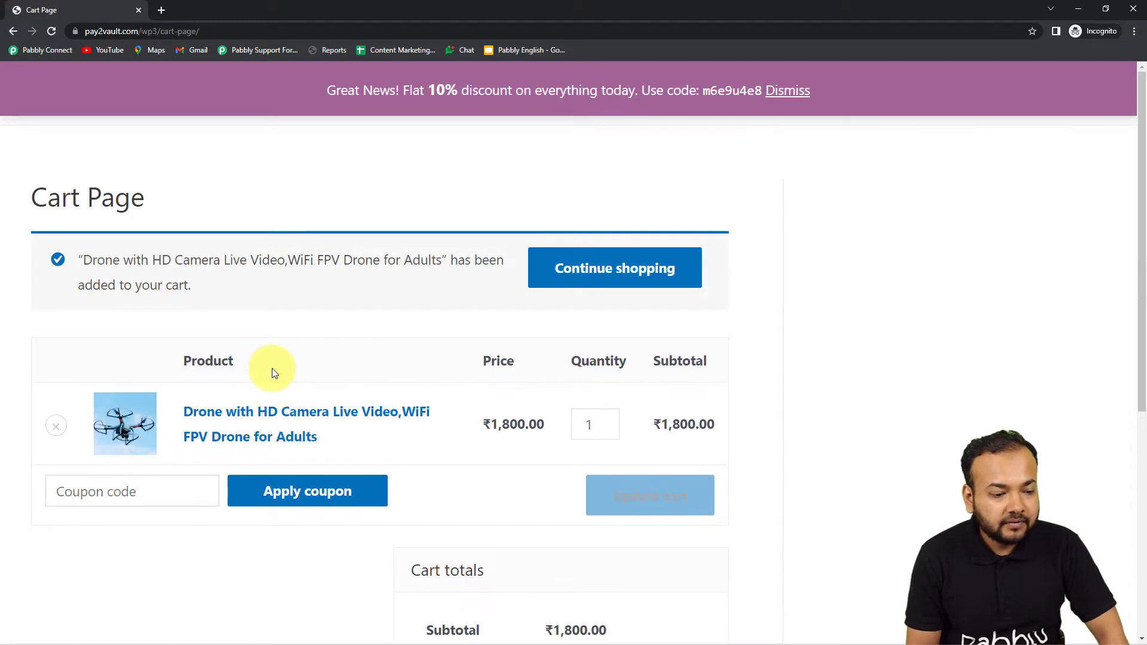
scroll(274, 373, down, 5)
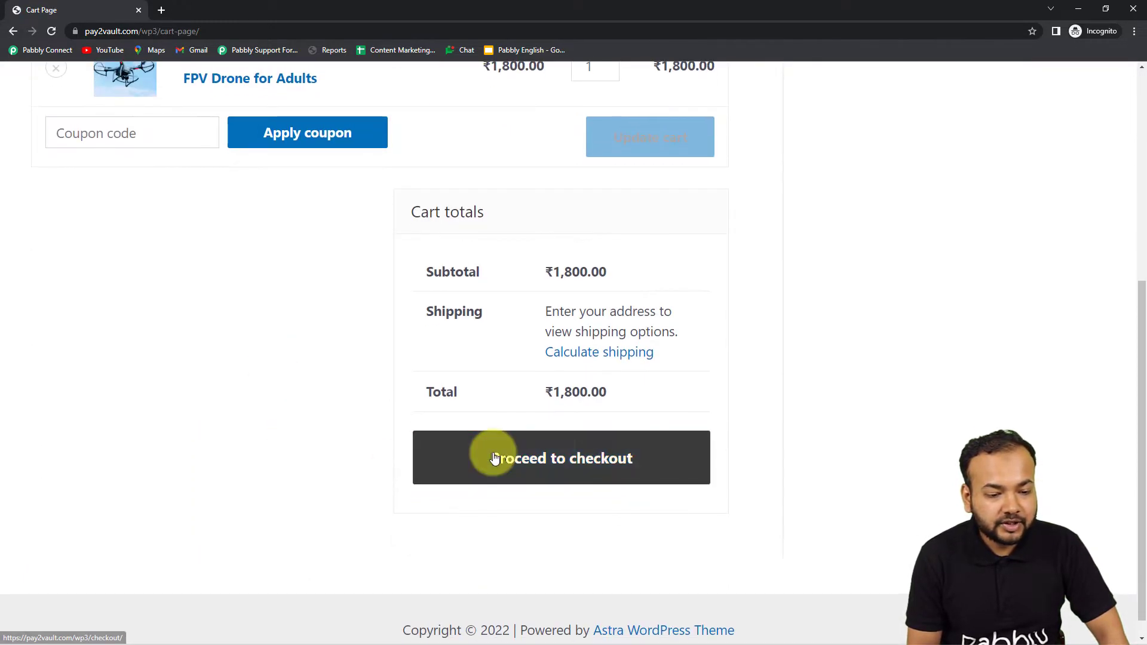
click(495, 458)
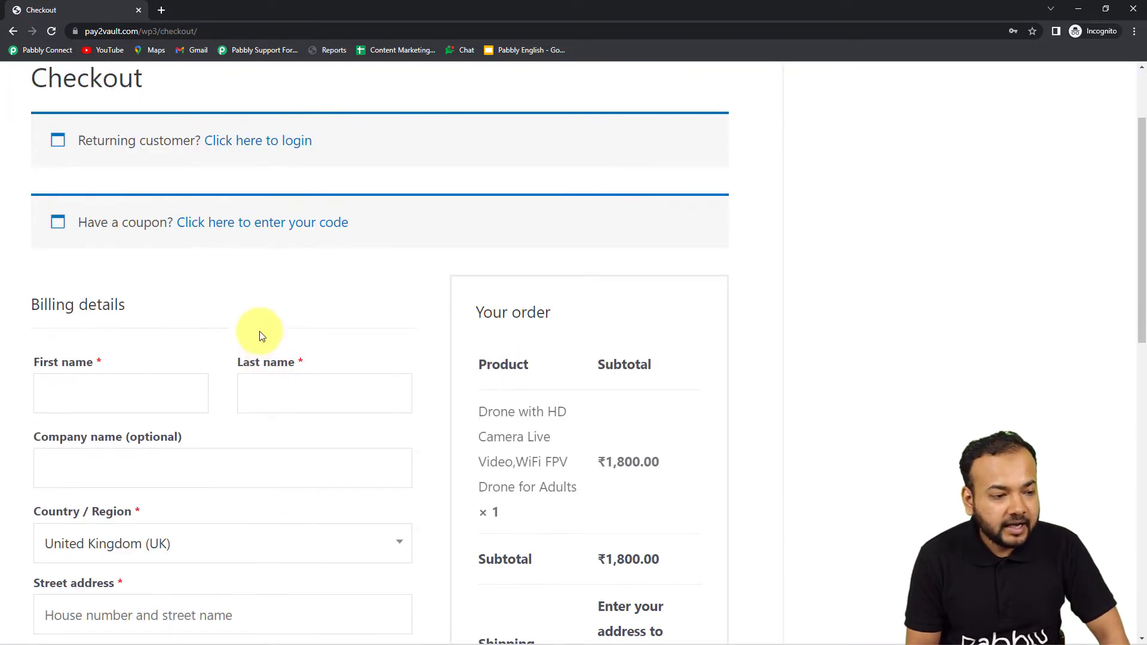
Step: Fill in the customer's first and last name in the billing details from the saved suggestions
scroll(251, 322, down, 2)
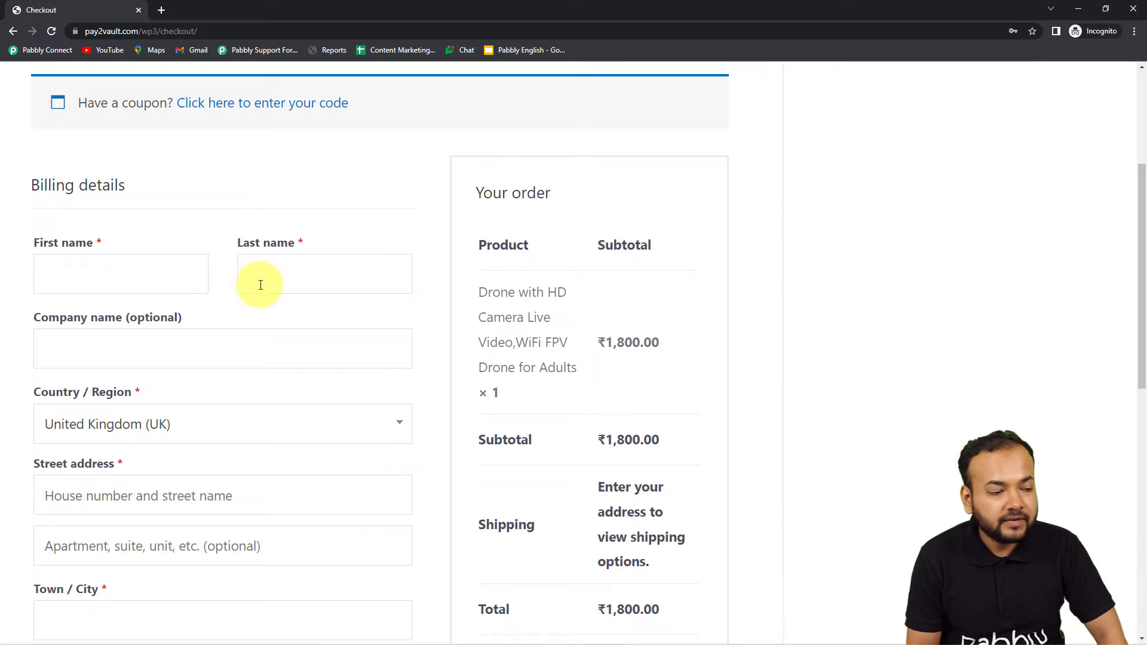
click(112, 278)
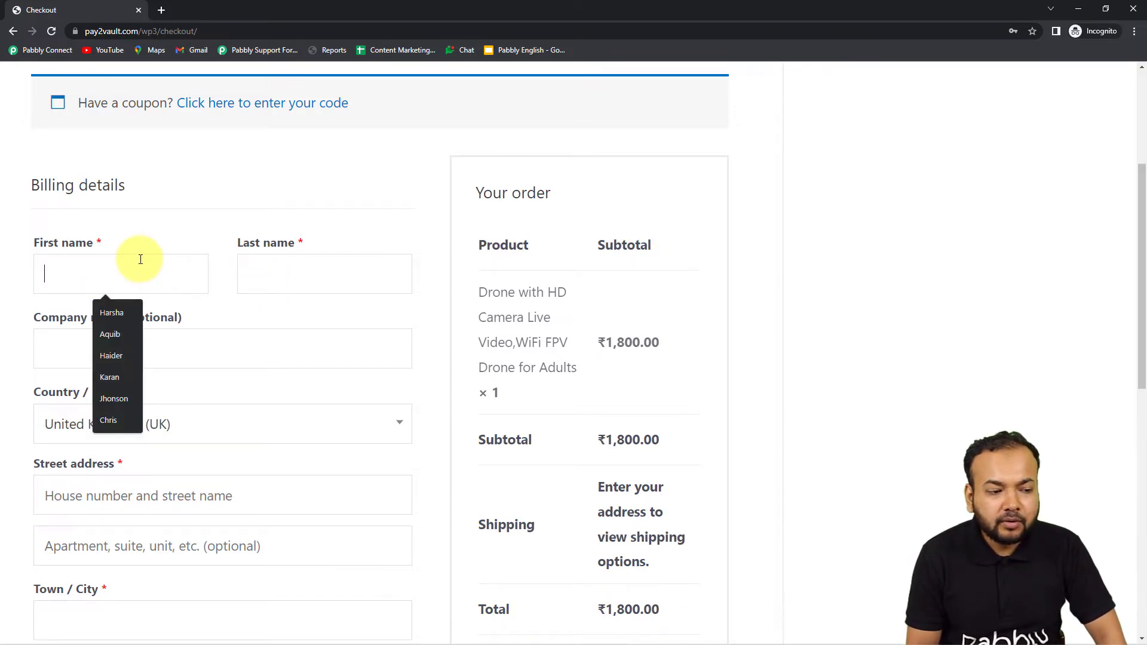
click(102, 315)
click(294, 272)
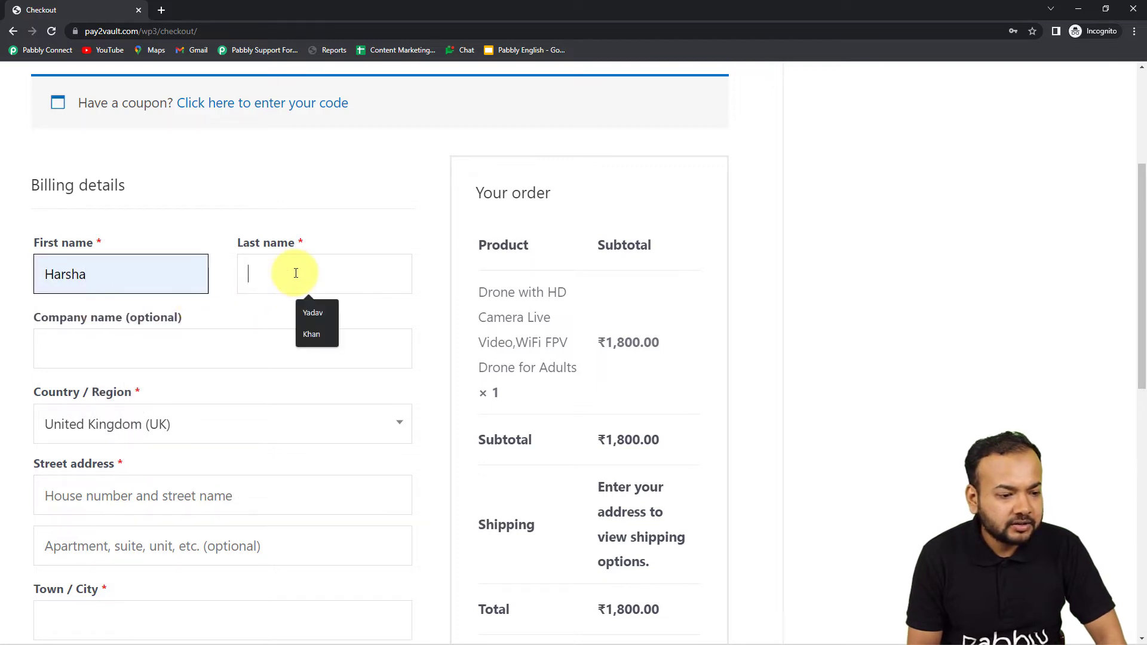
click(304, 315)
Step: Set the country in the billing details to United States (US)
scroll(126, 361, down, 2)
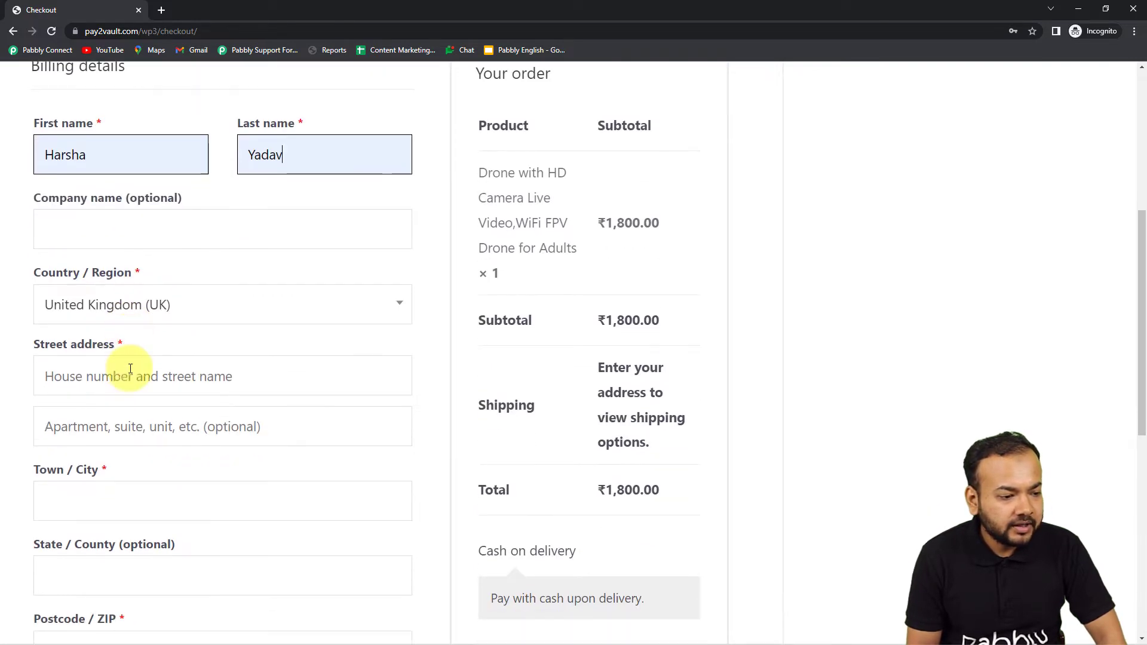
scroll(133, 371, down, 1)
click(192, 253)
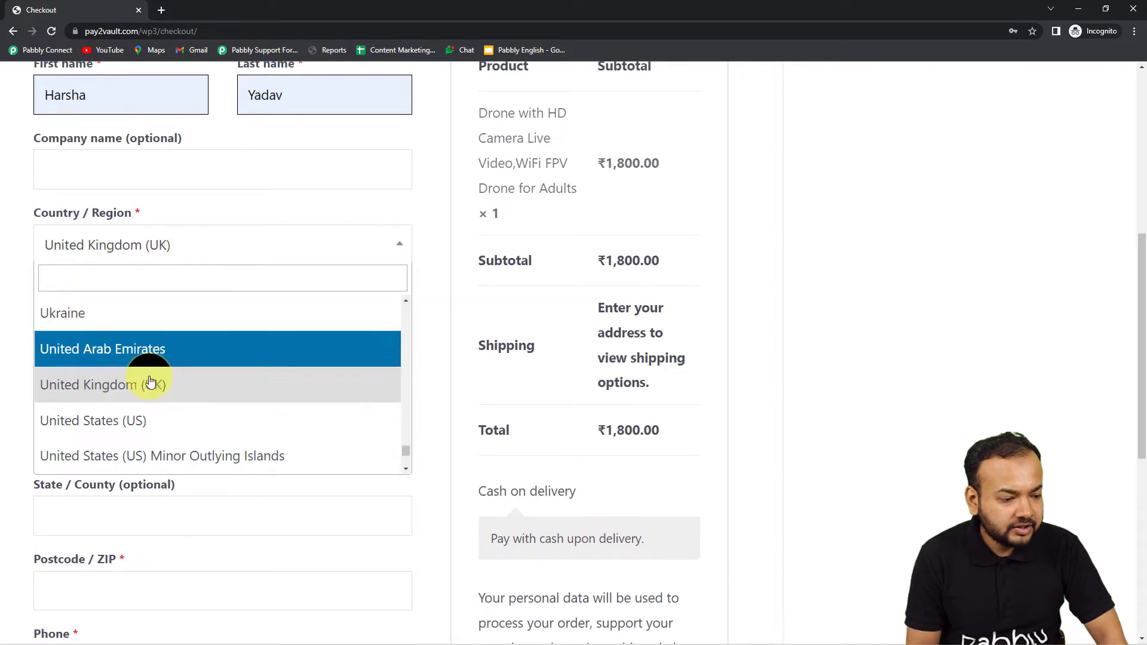
click(127, 421)
Step: Fill in the billing address and phone number from the browser's saved address and review the entries
click(218, 314)
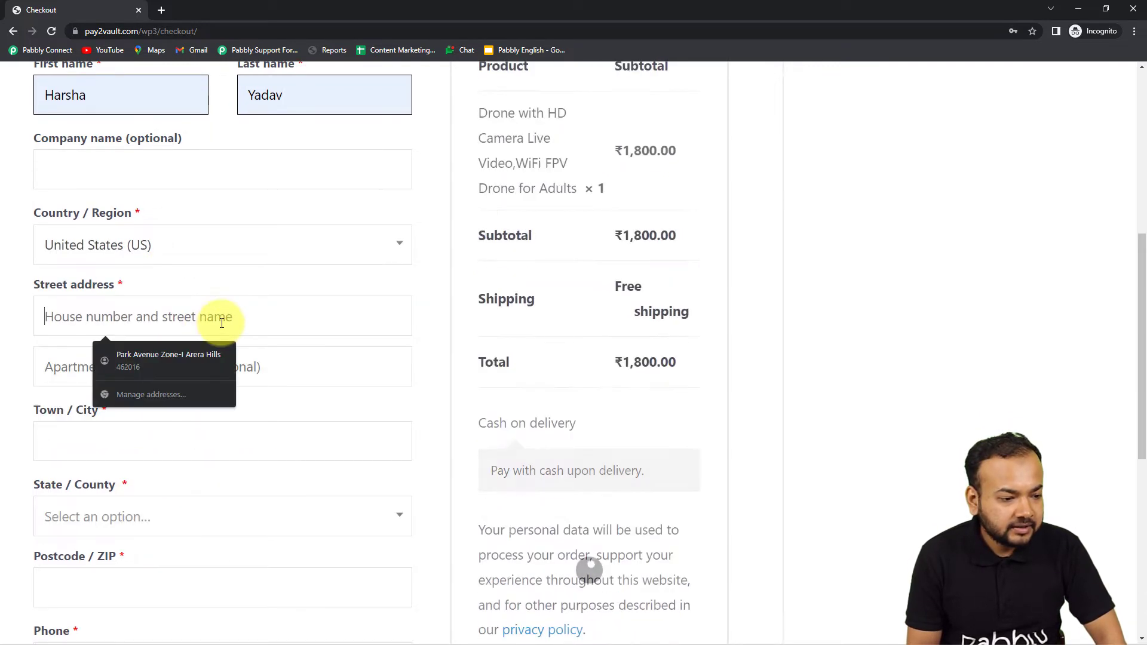
click(166, 359)
scroll(122, 383, down, 1)
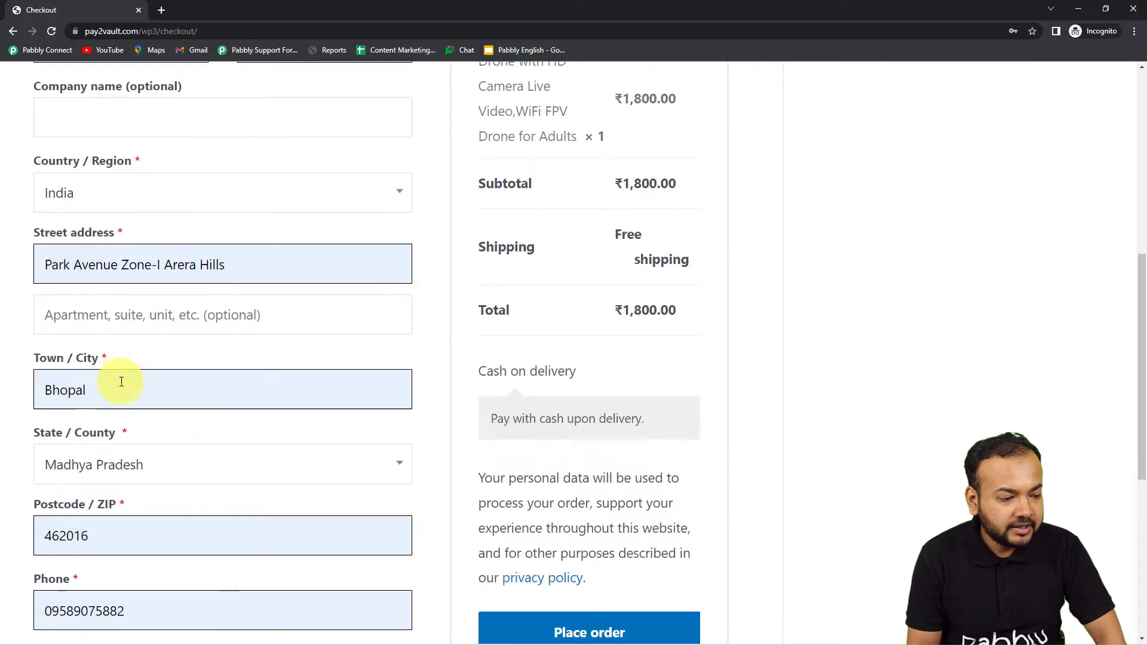
scroll(128, 435, down, 2)
scroll(215, 307, up, 2)
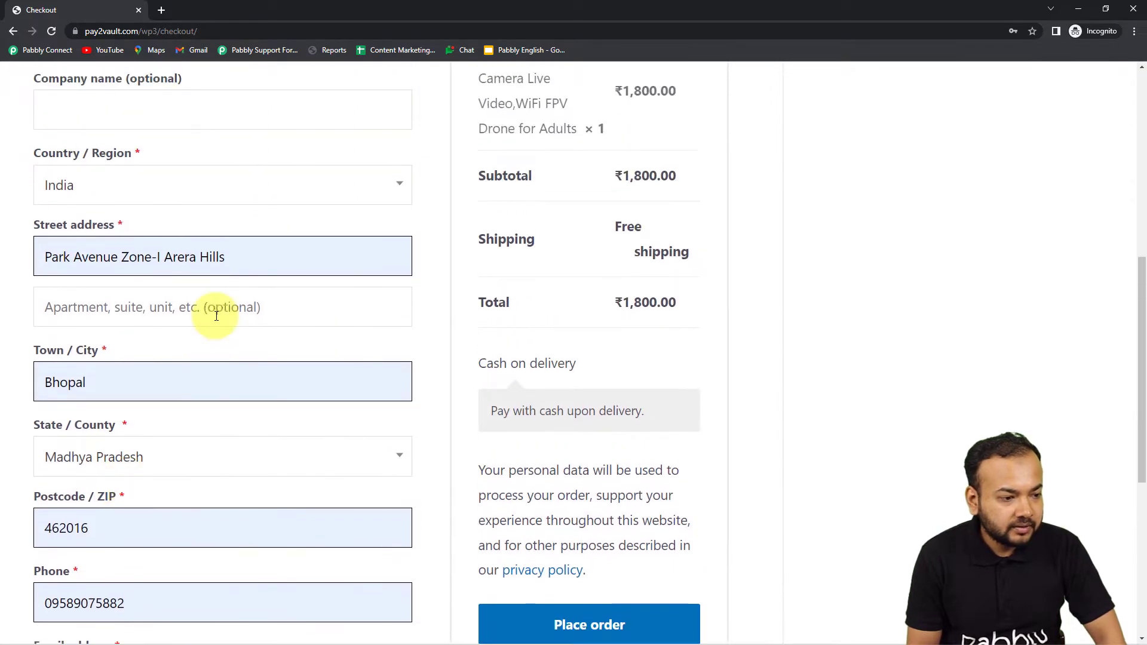
scroll(215, 295, up, 2)
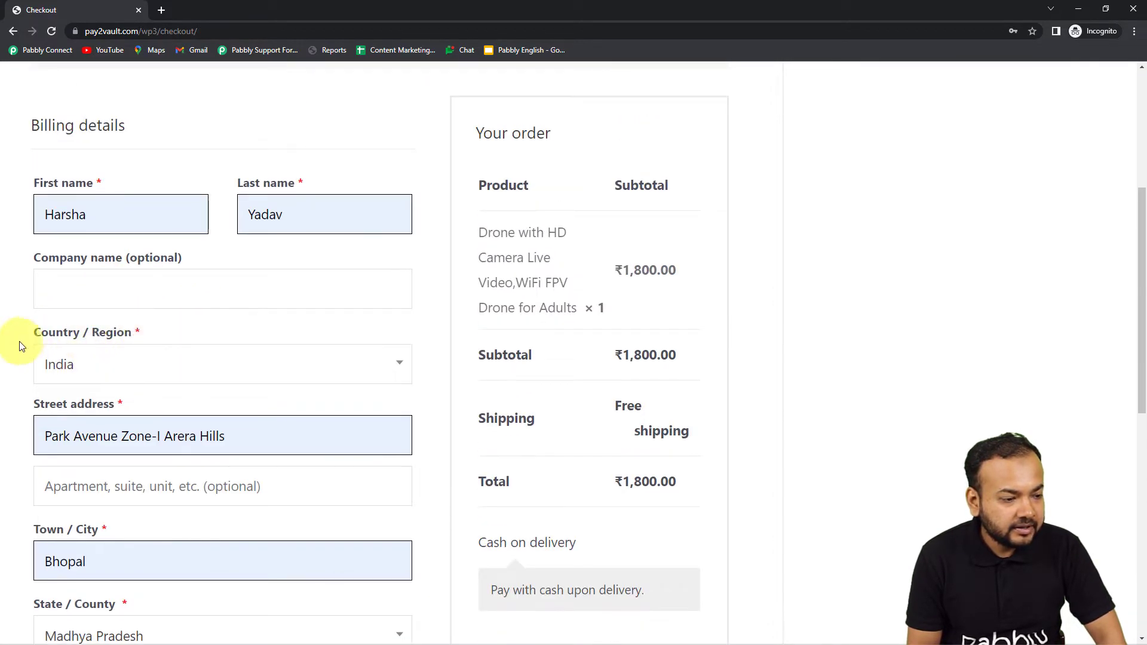
Step: Replace the leading zero of the billing phone number with country code 91 and fill in the customer's email from the saved suggestions
scroll(86, 367, down, 4)
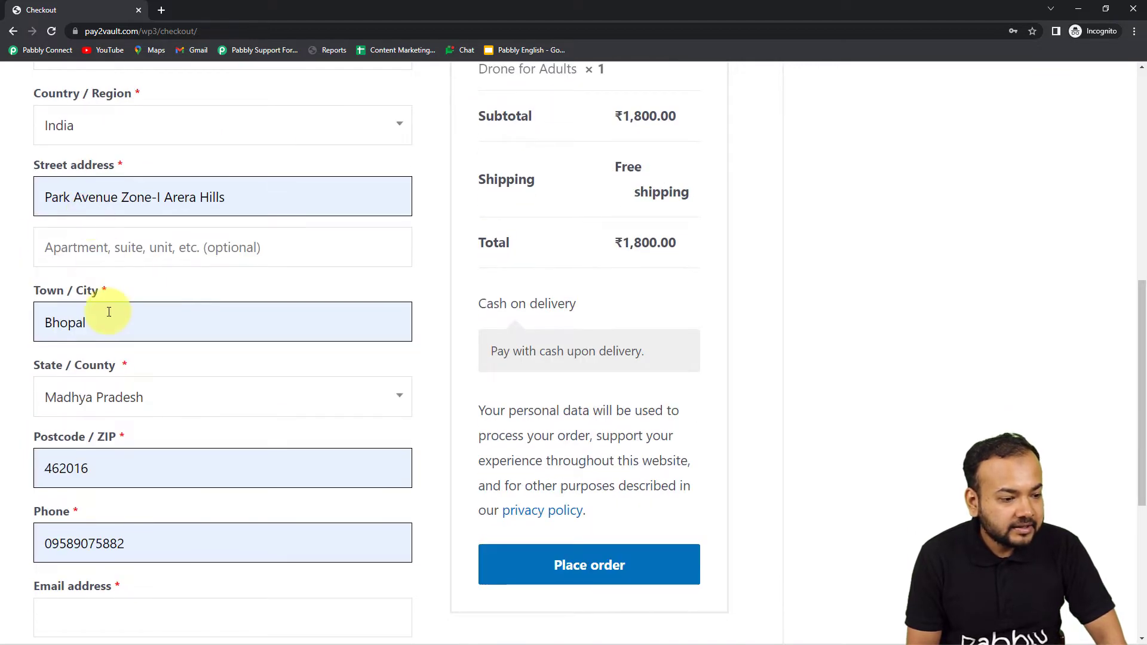
scroll(111, 310, down, 2)
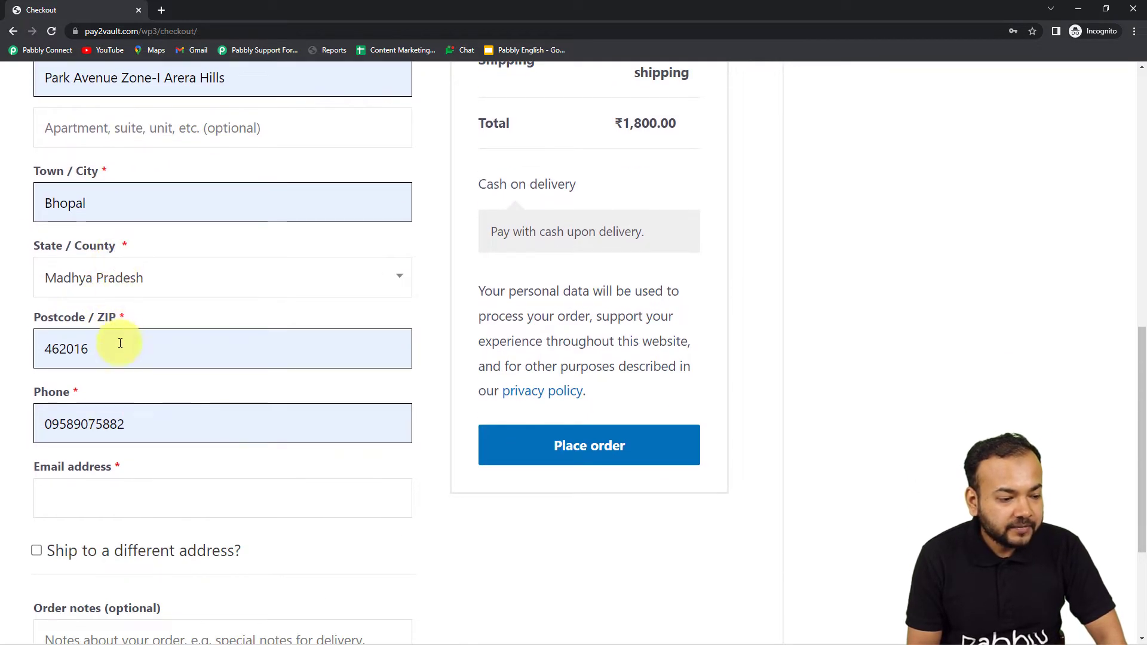
scroll(115, 343, down, 3)
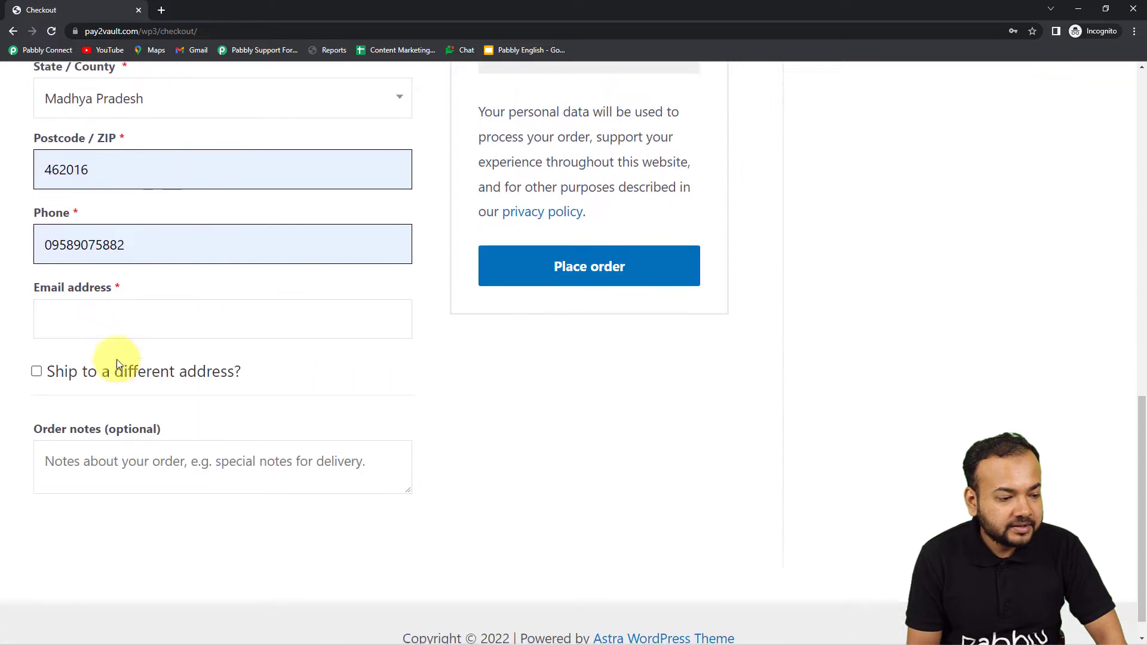
click(50, 247)
key(BackSpace)
text(9)
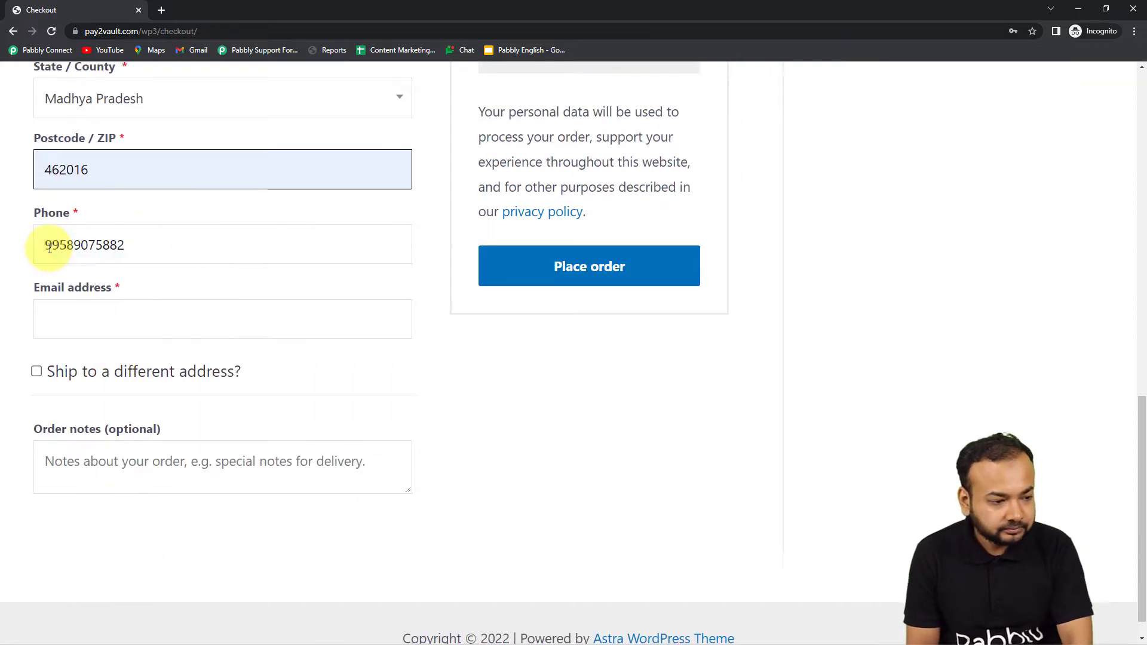
text(1)
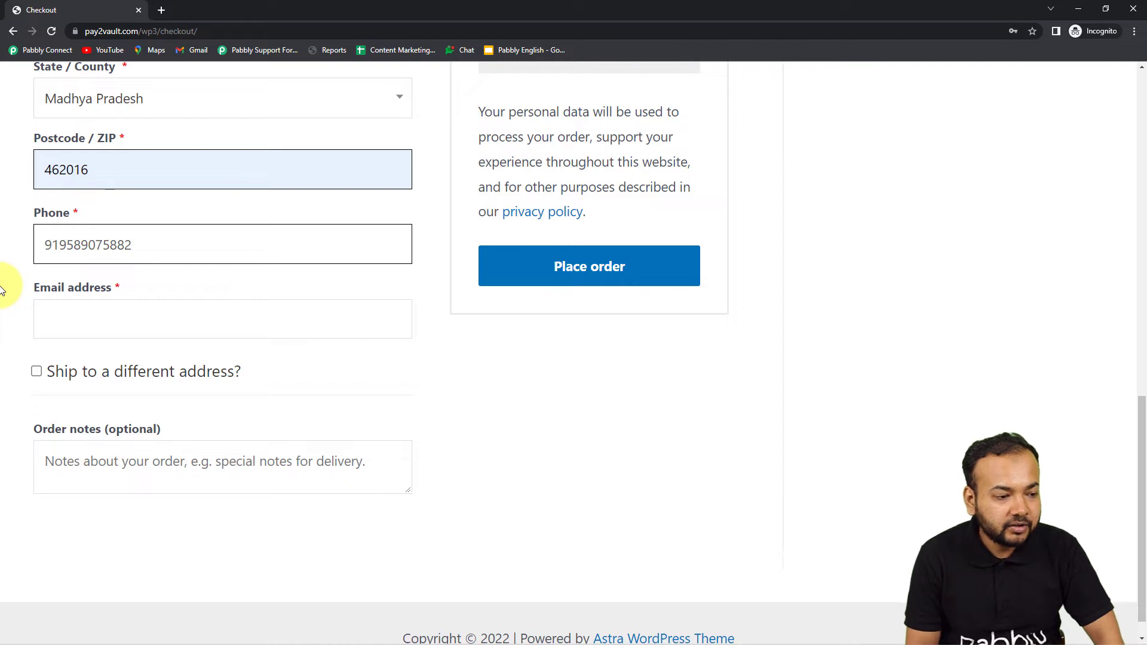
click(94, 321)
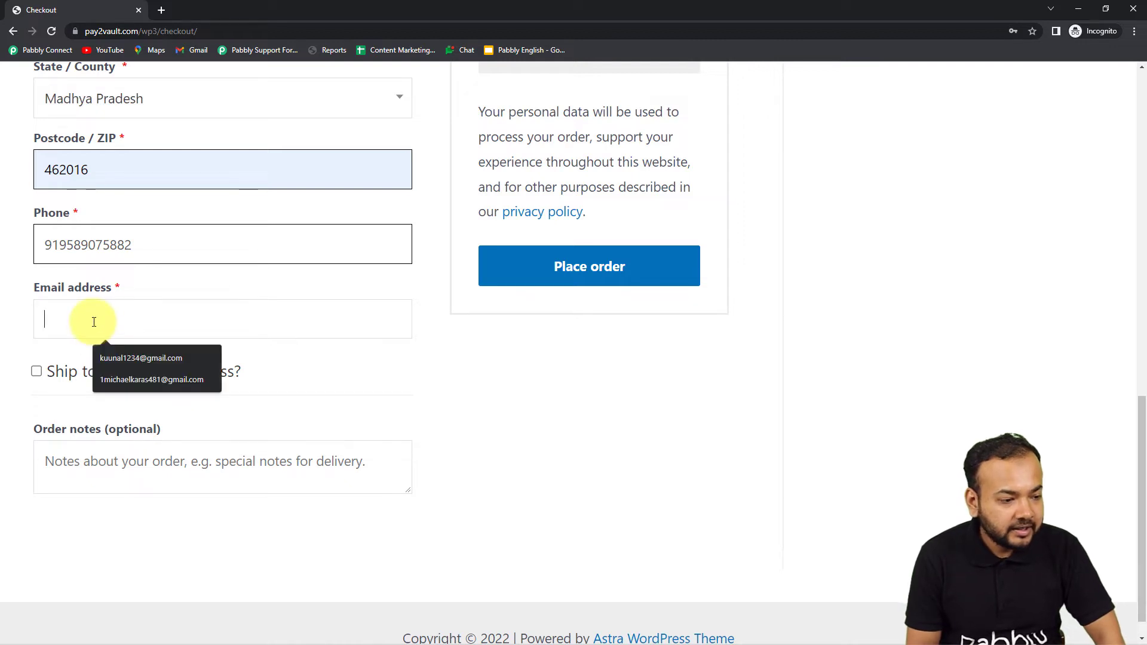
click(105, 377)
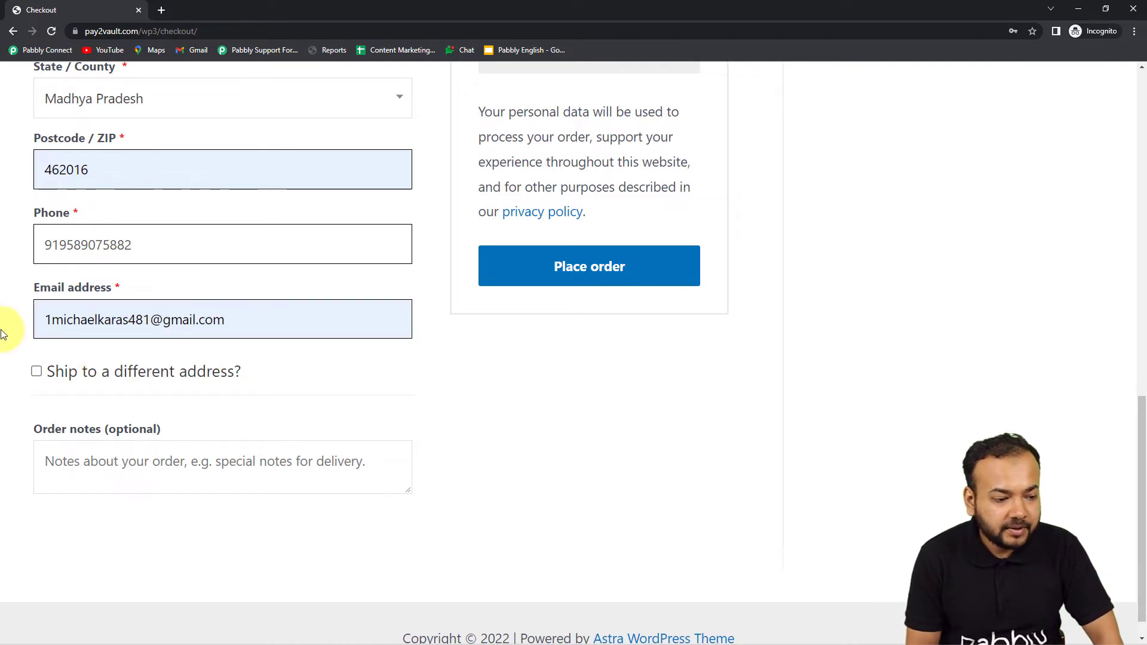
Step: Review the checkout details, place the cash on delivery order and check the order confirmation with its billing and shipping addresses
scroll(599, 400, up, 3)
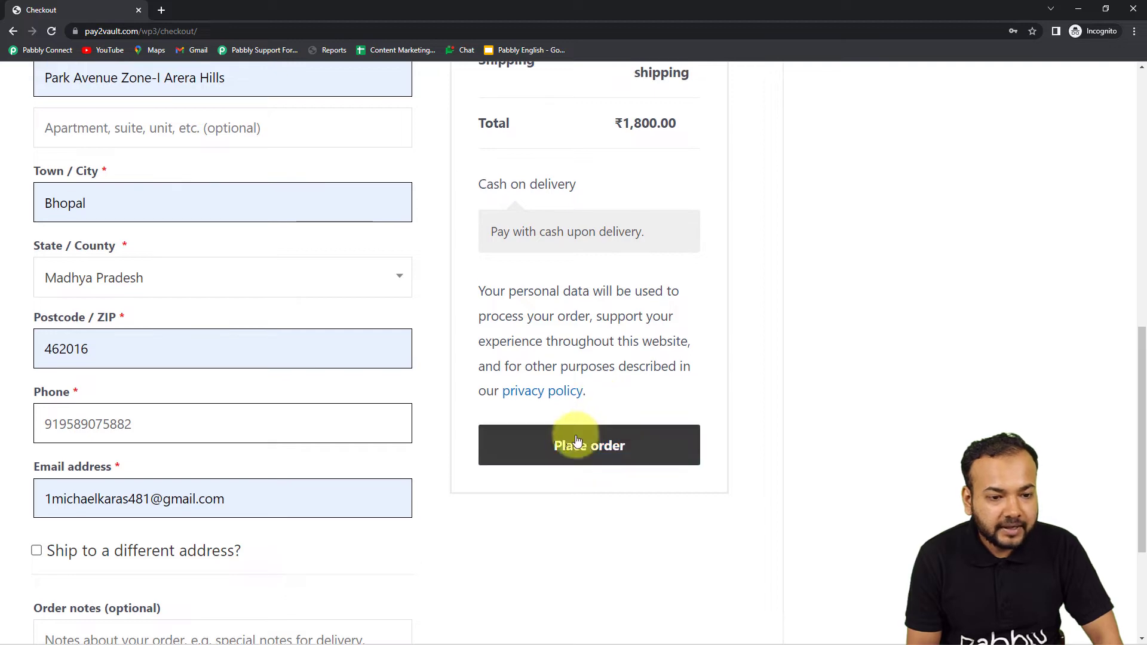
scroll(577, 440, up, 9)
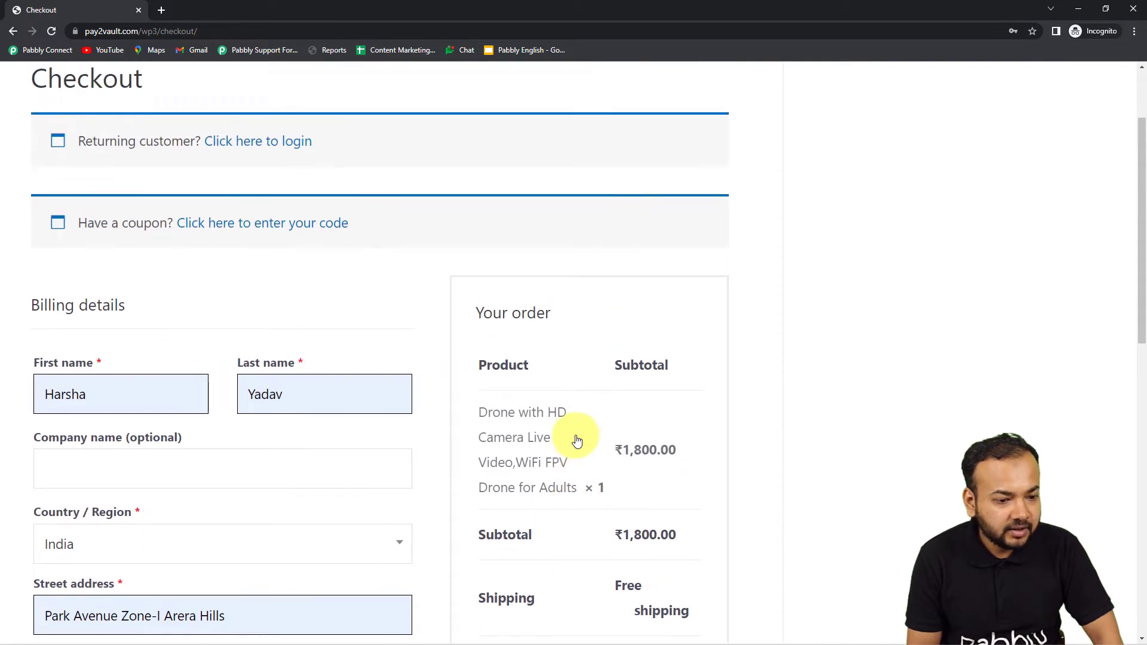
scroll(577, 440, down, 8)
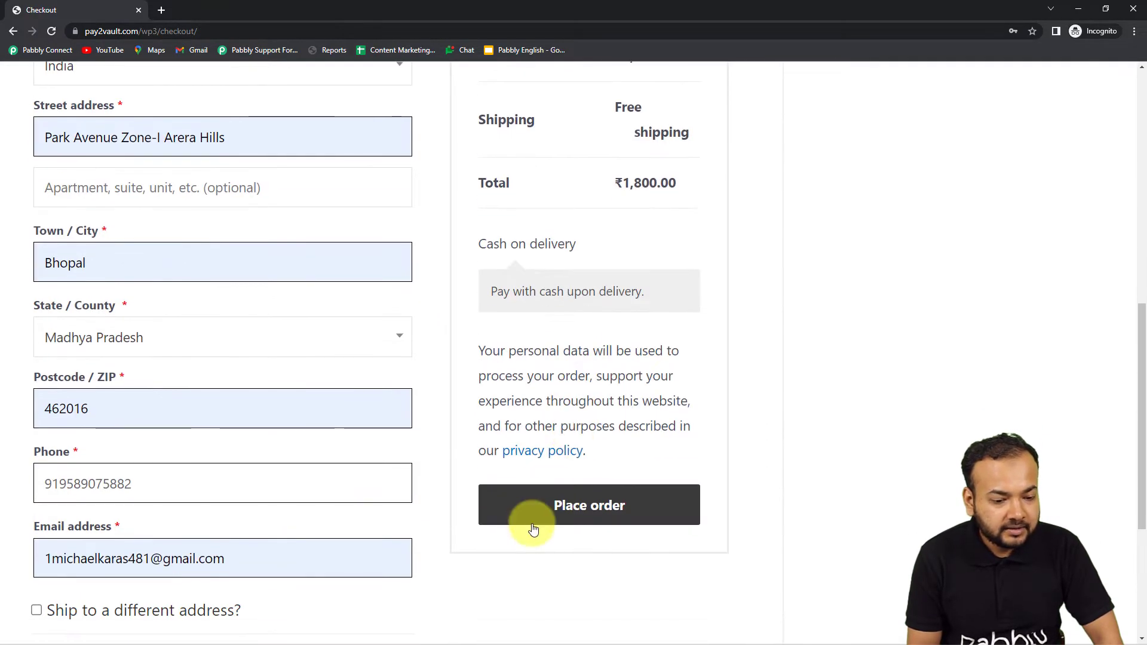
click(533, 530)
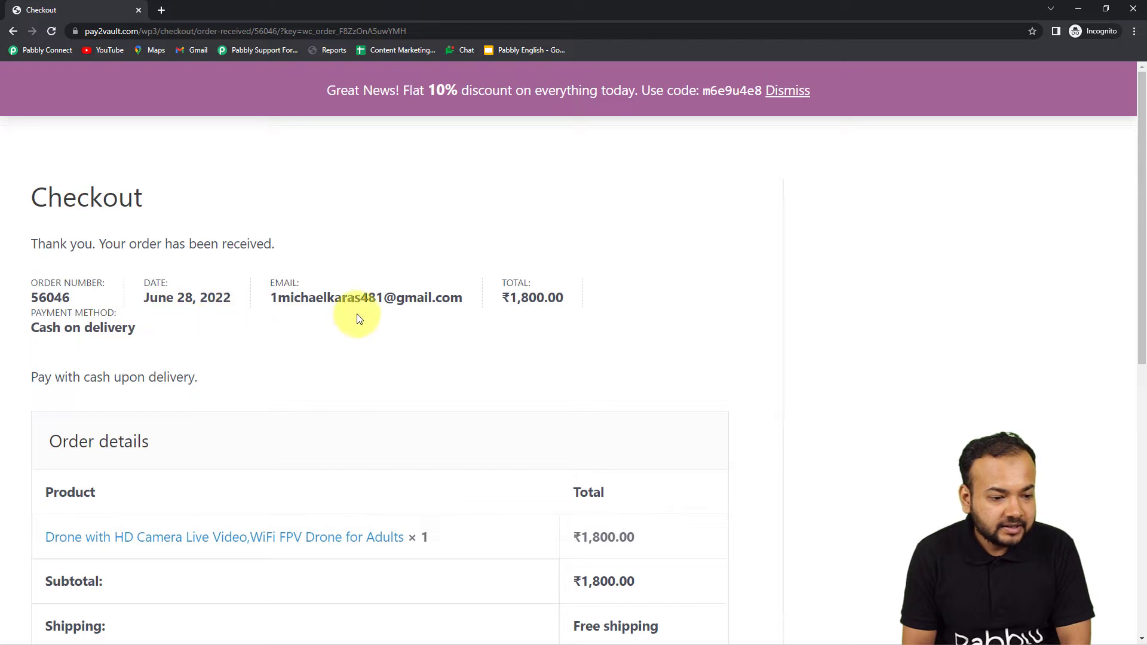
scroll(358, 317, down, 2)
scroll(358, 318, down, 2)
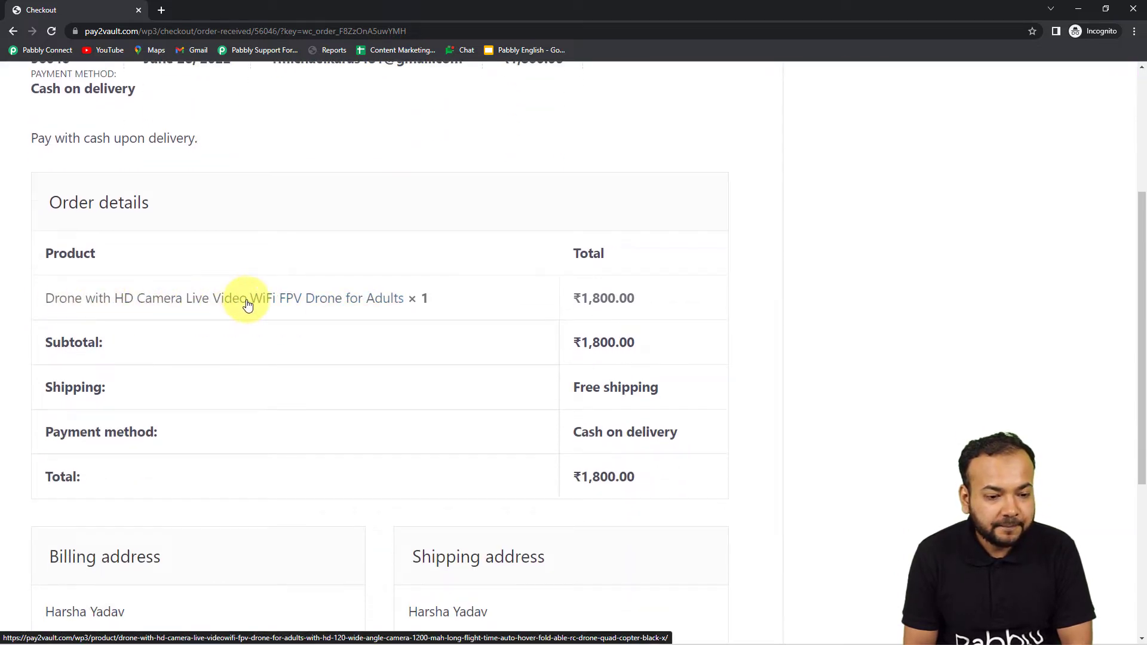
scroll(247, 304, down, 5)
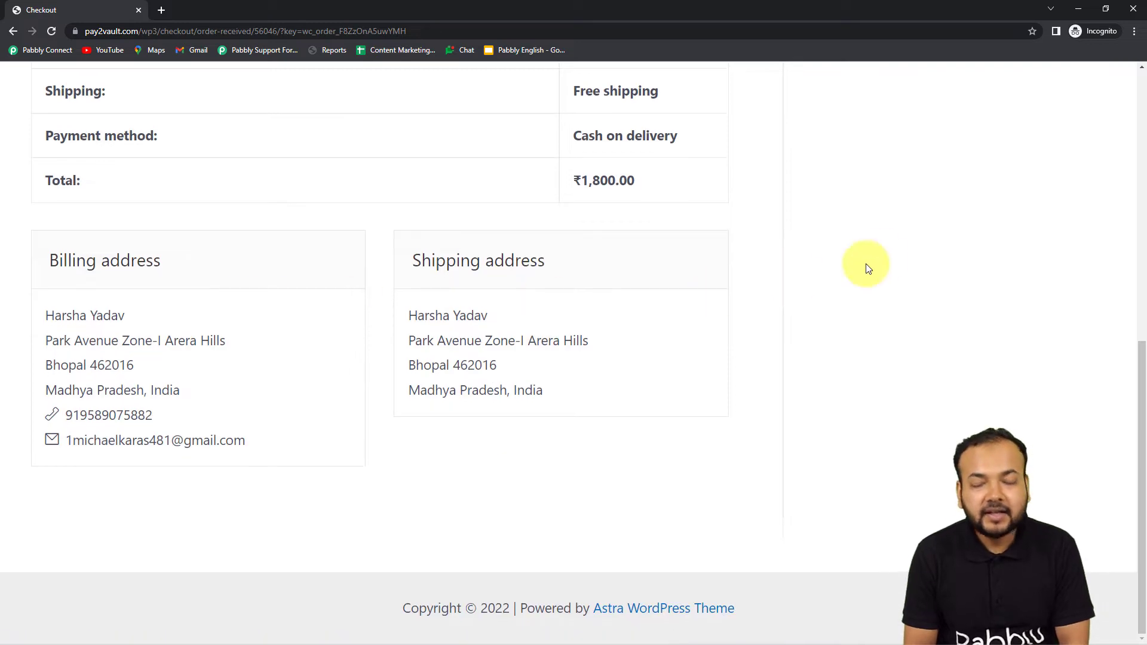
Step: Return to the Pabbly Connect workflow and examine the captured webhook response, including the order total, billing, shipping, payment and metadata fields
click(1070, 12)
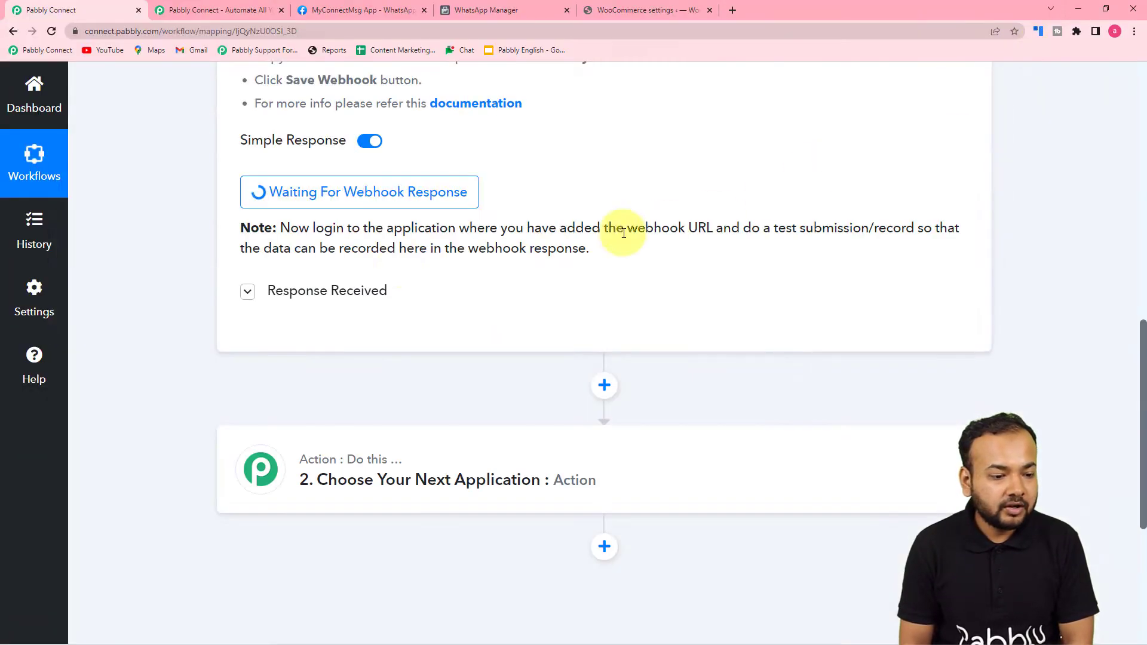
scroll(185, 264, down, 2)
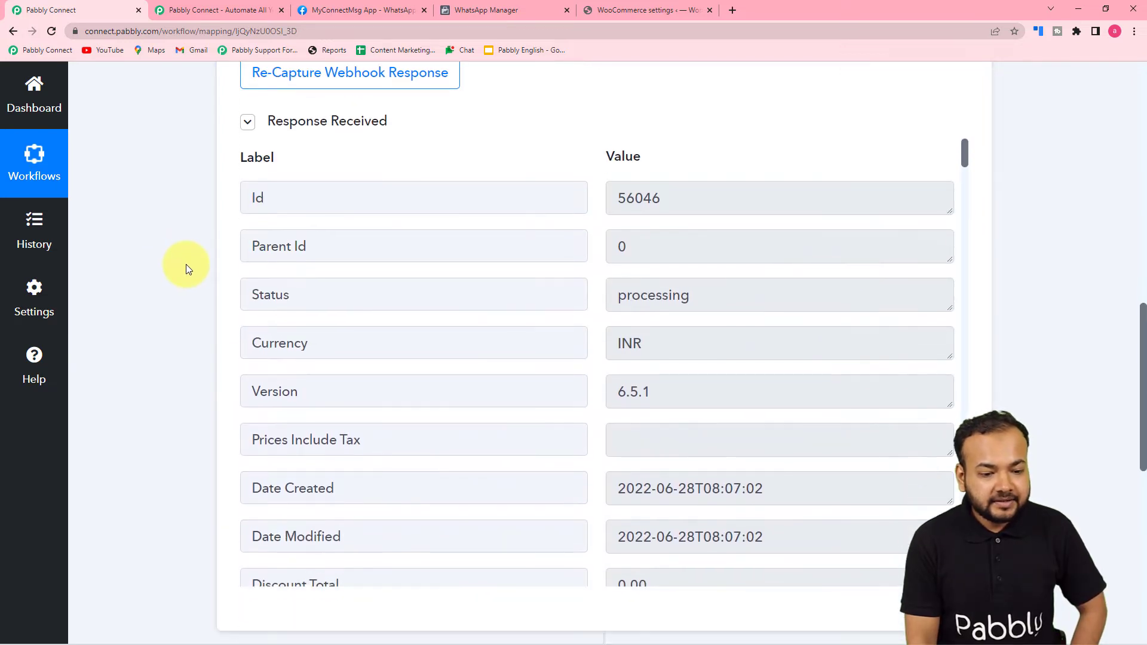
scroll(325, 281, down, 1)
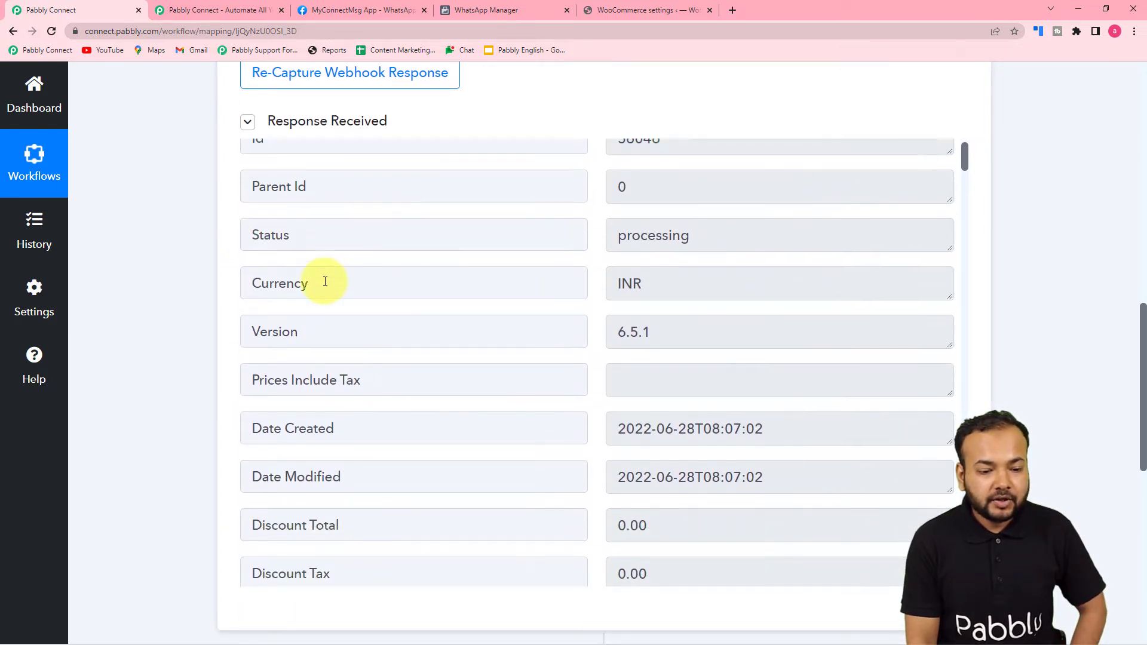
scroll(325, 282, down, 6)
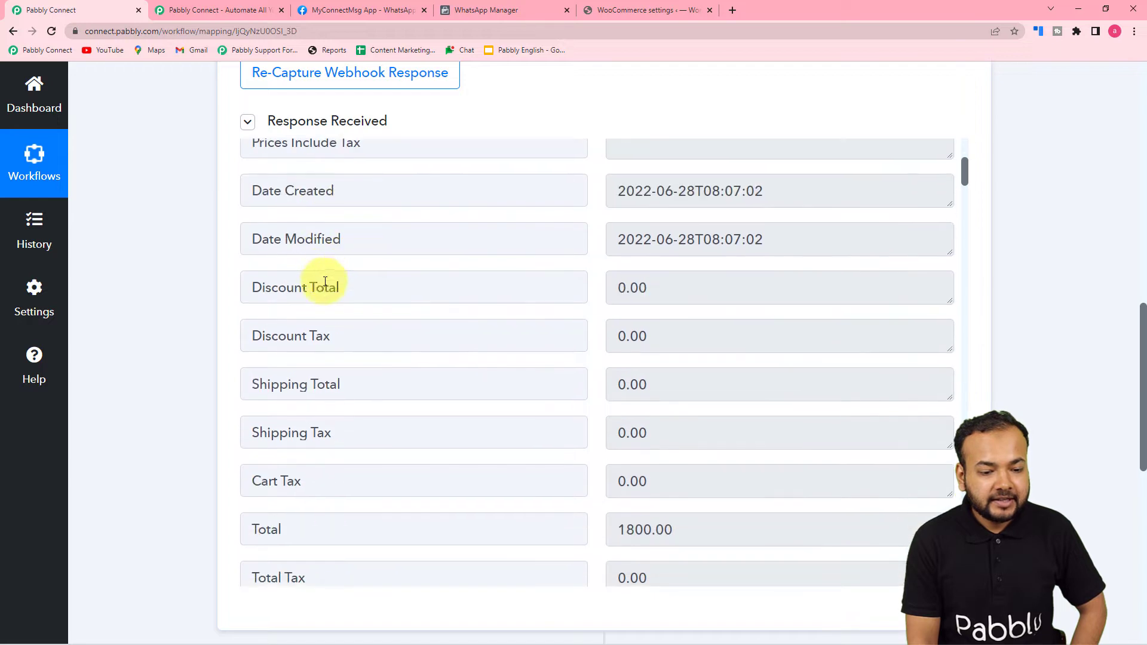
scroll(325, 281, down, 2)
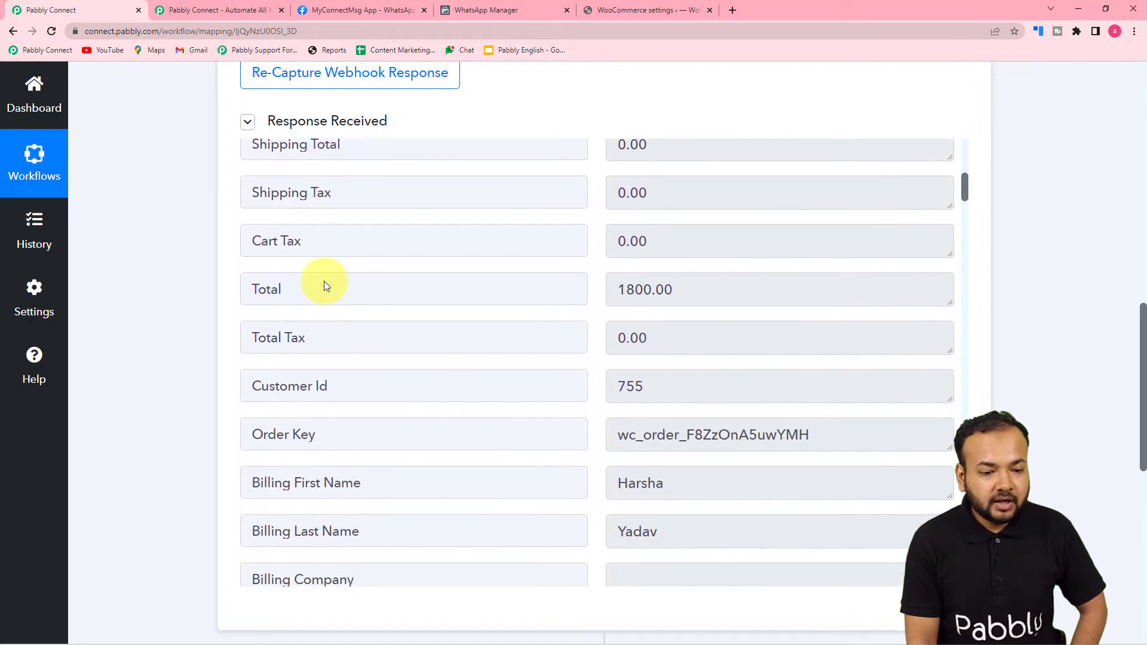
scroll(323, 281, down, 1)
scroll(324, 280, down, 2)
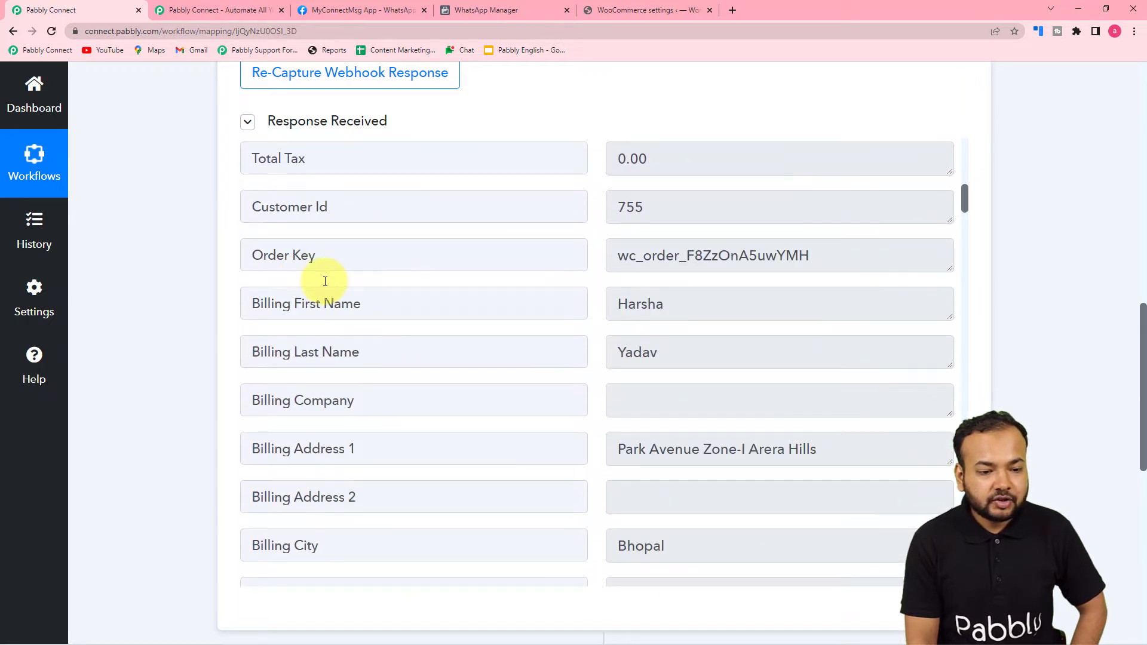
scroll(325, 281, down, 1)
scroll(370, 289, down, 1)
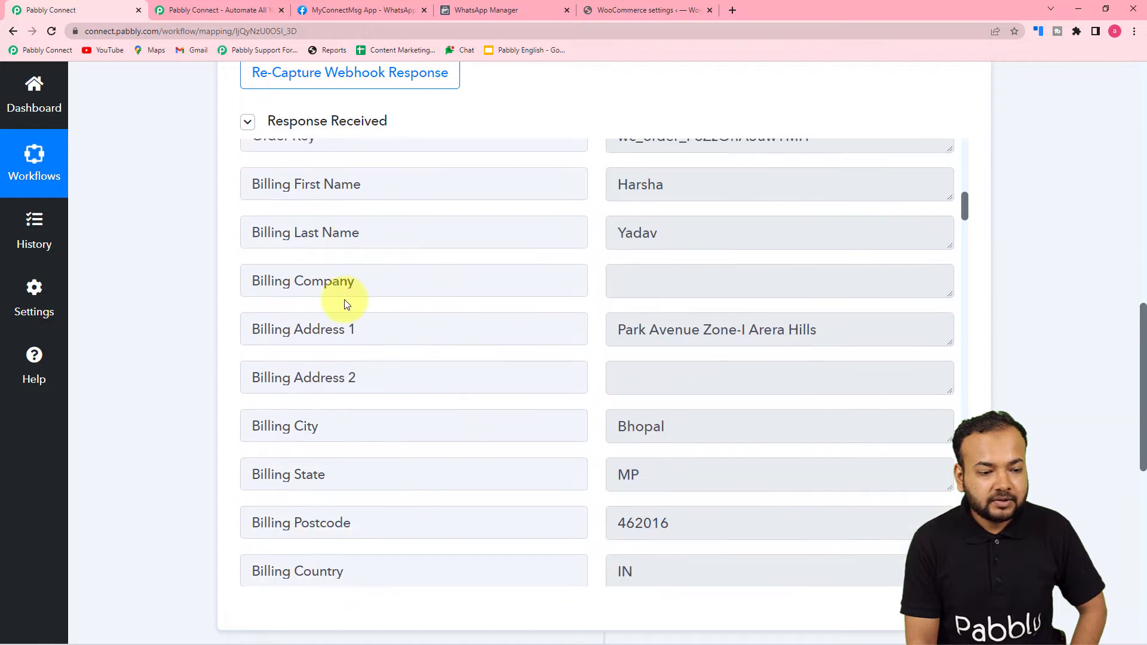
scroll(345, 301, down, 6)
scroll(346, 300, down, 2)
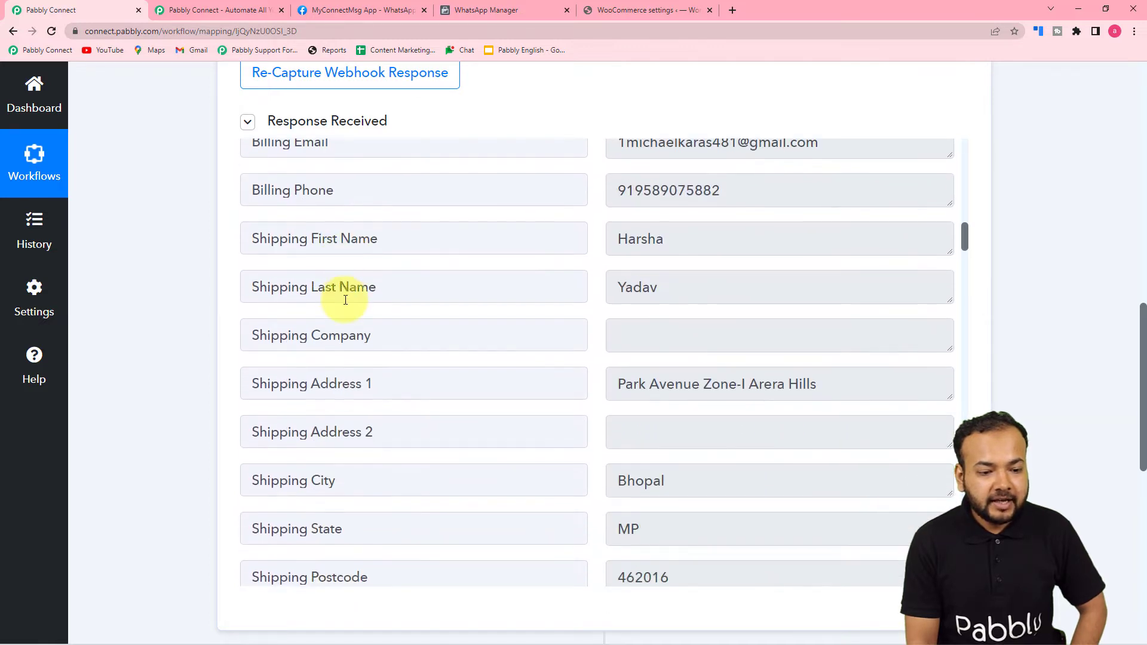
scroll(345, 300, down, 6)
scroll(346, 299, down, 3)
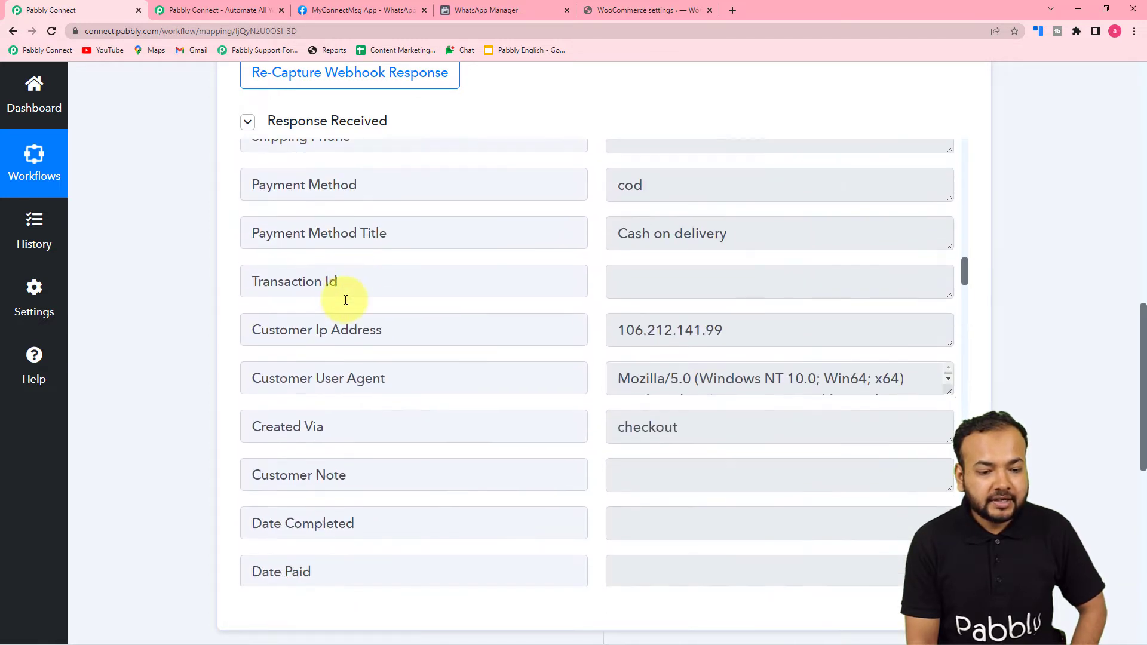
scroll(345, 300, down, 18)
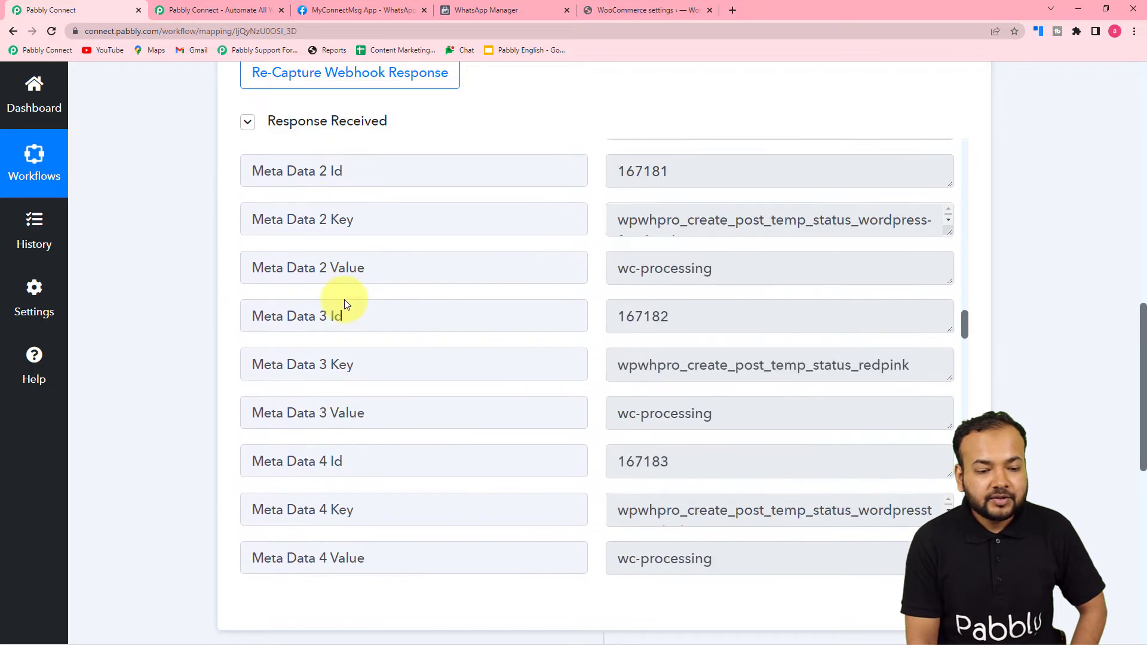
scroll(345, 299, down, 12)
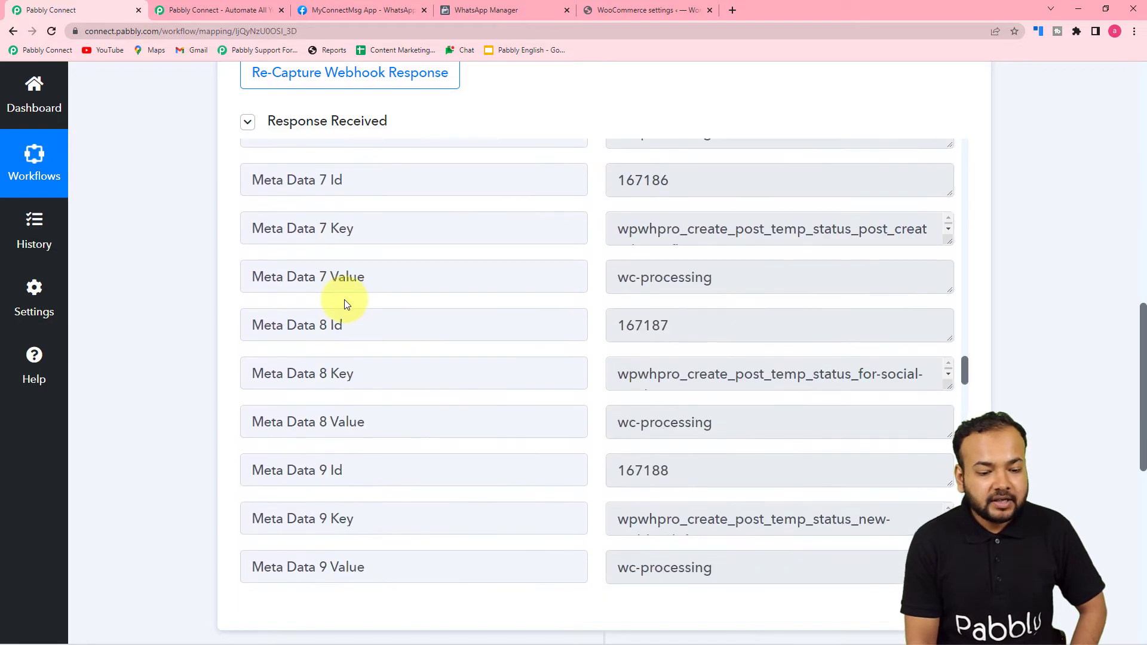
scroll(344, 299, down, 10)
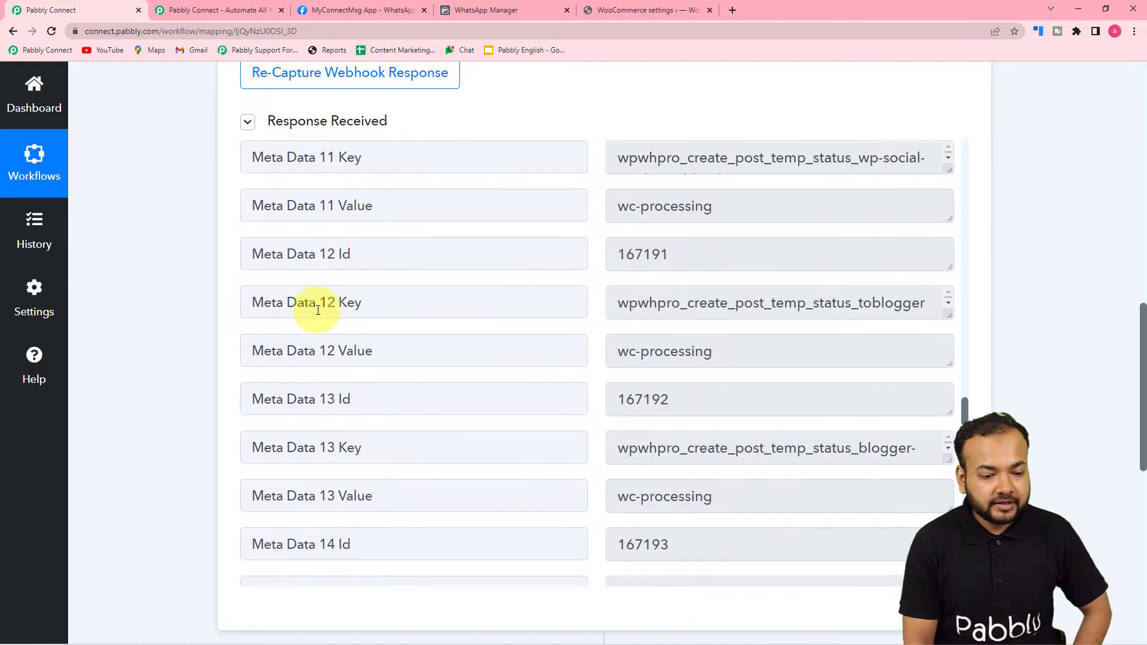
scroll(98, 333, down, 2)
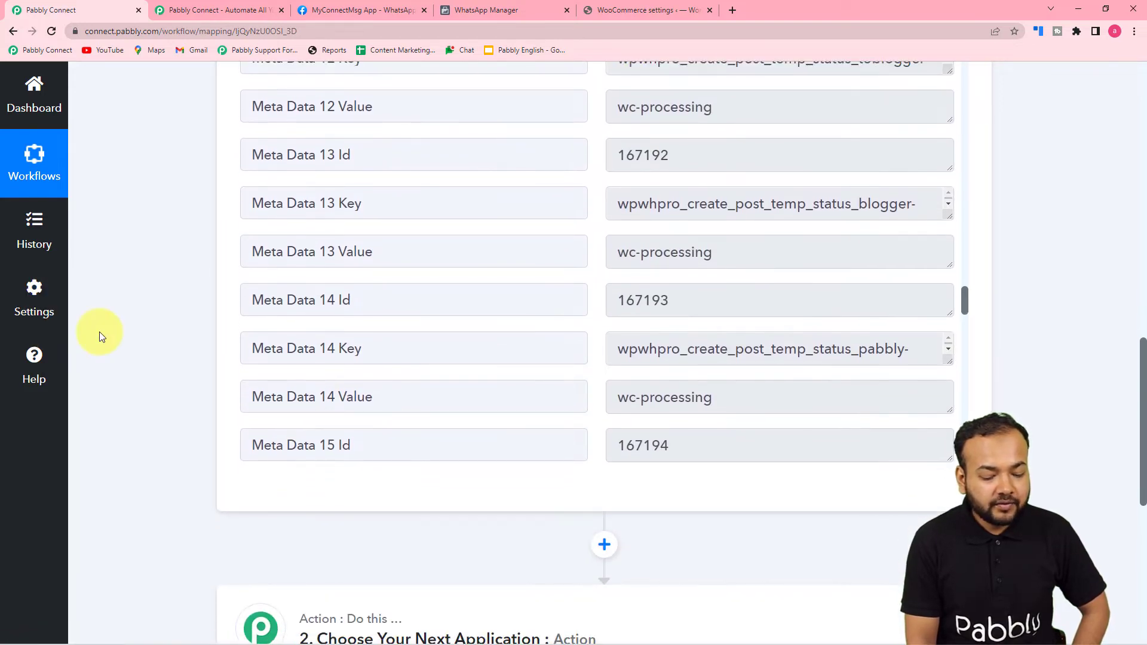
scroll(99, 331, down, 1)
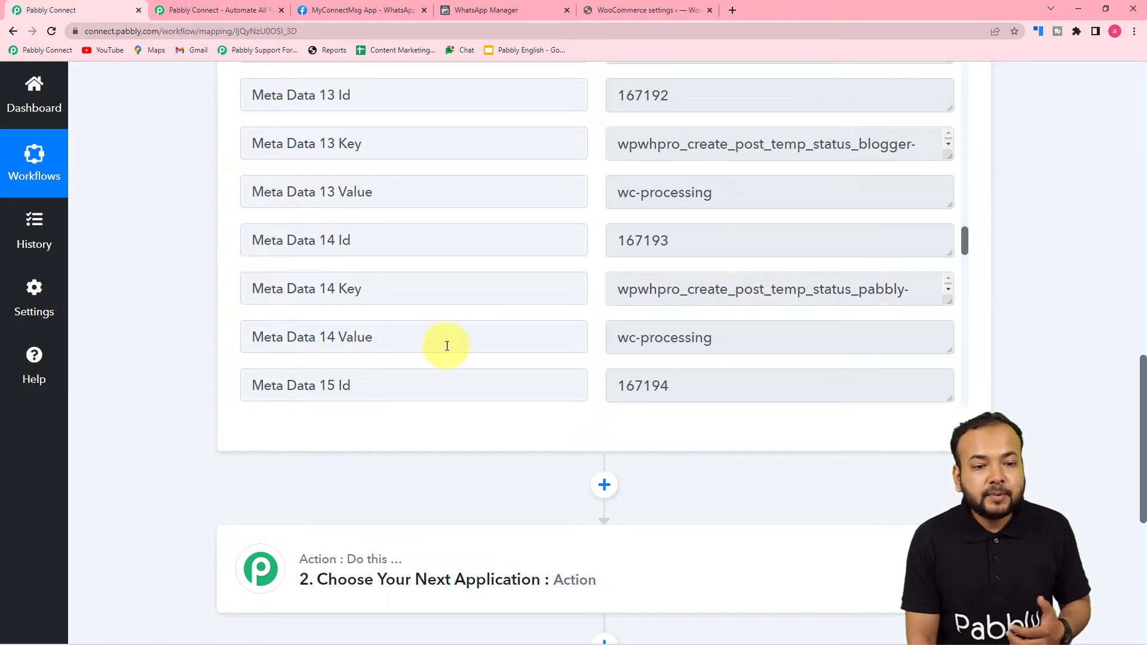
Step: Find the ordered product under Line Items 0 Name in the webhook response and enlarge its value field to read the full name
scroll(447, 345, up, 3)
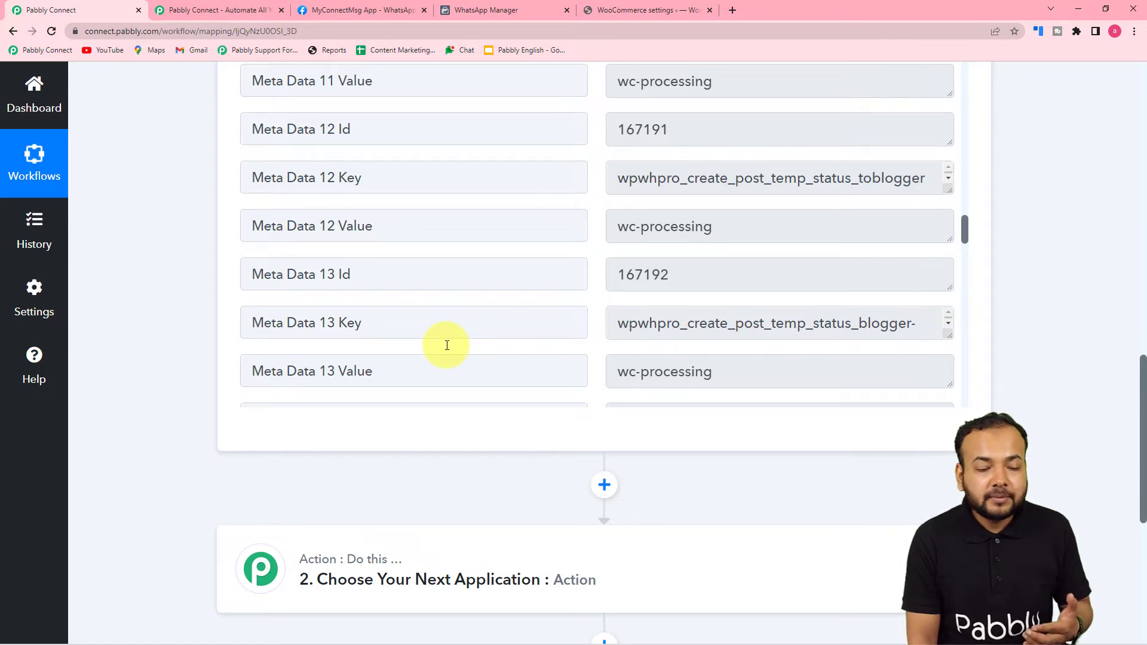
scroll(282, 336, up, 1)
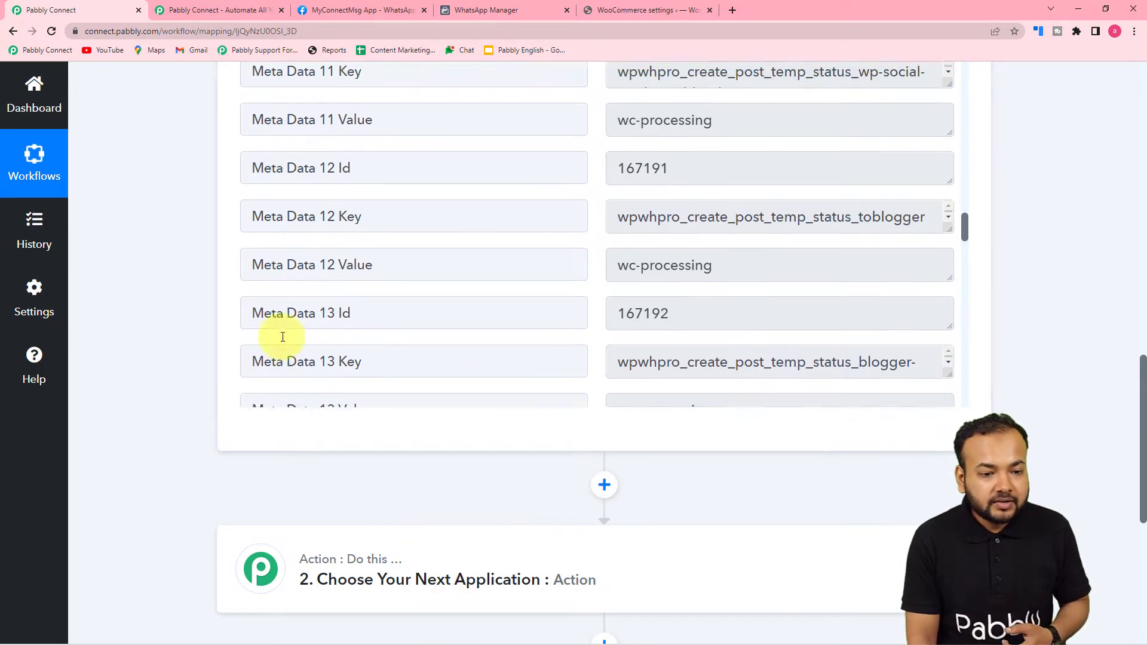
scroll(283, 337, up, 2)
scroll(397, 230, down, 2)
scroll(411, 220, down, 9)
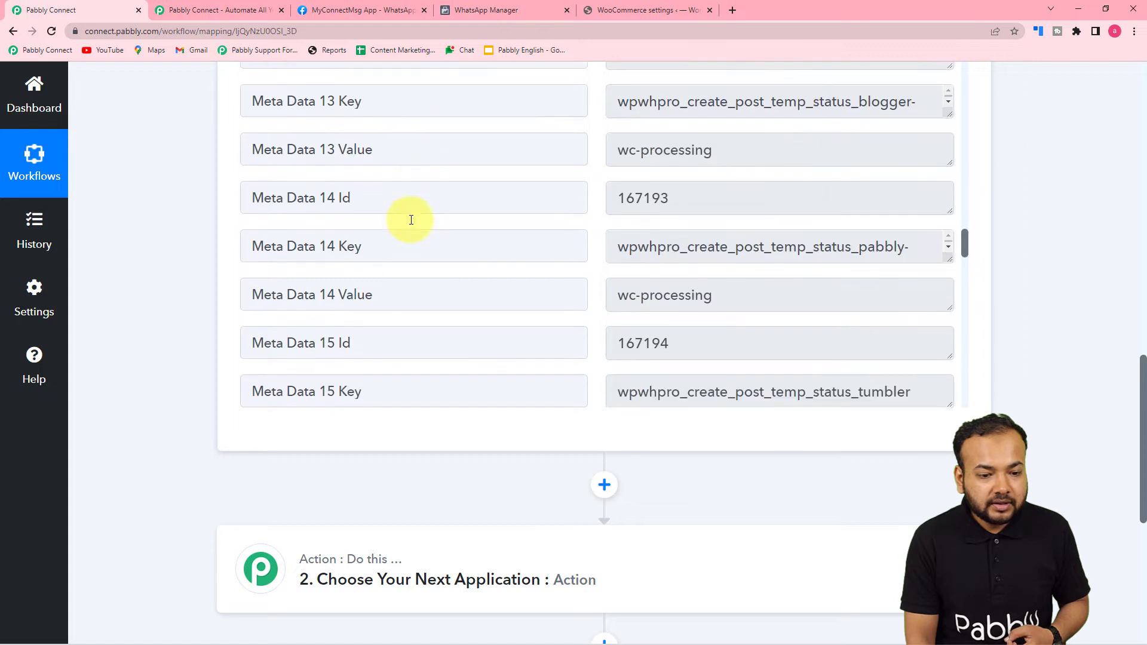
scroll(411, 220, down, 6)
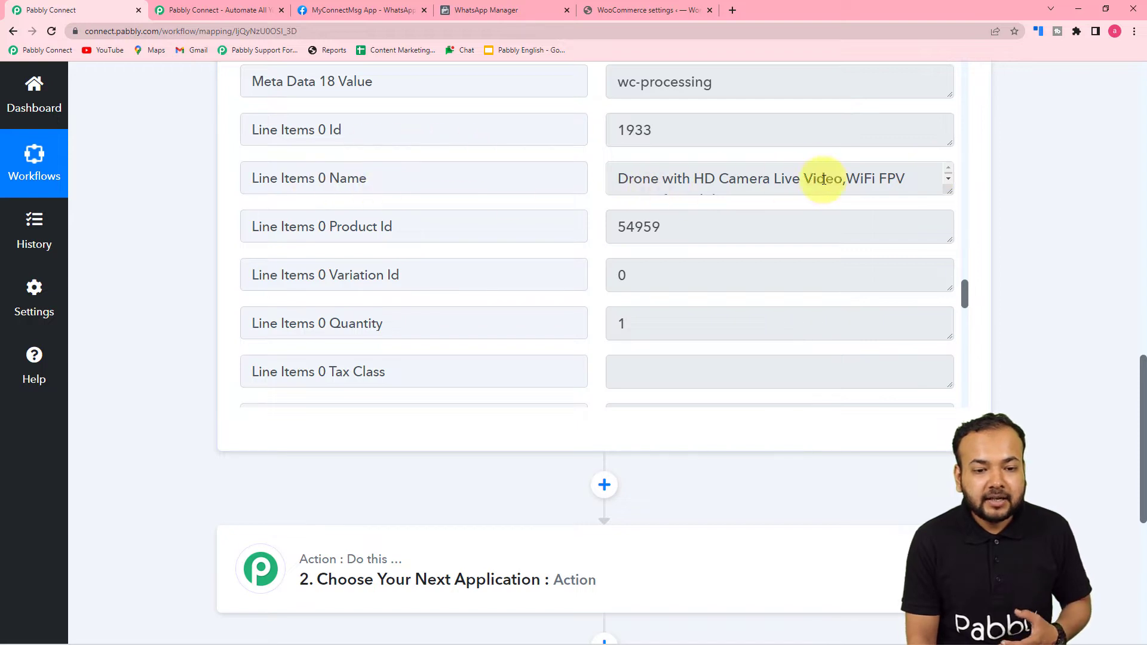
click(635, 178)
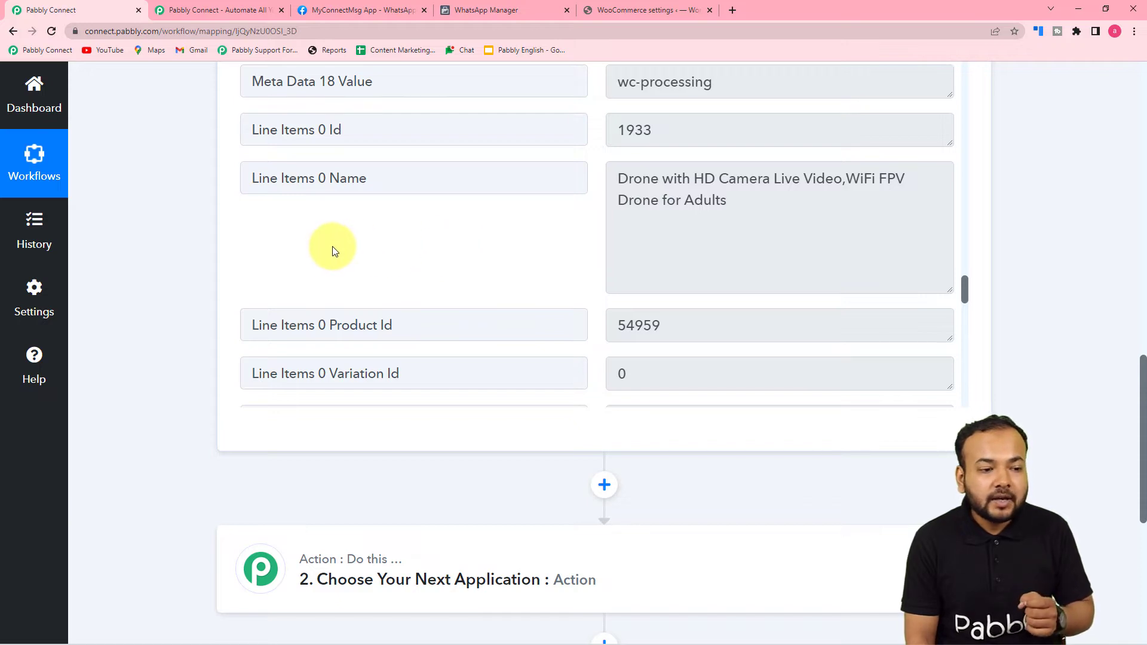
scroll(179, 245, down, 2)
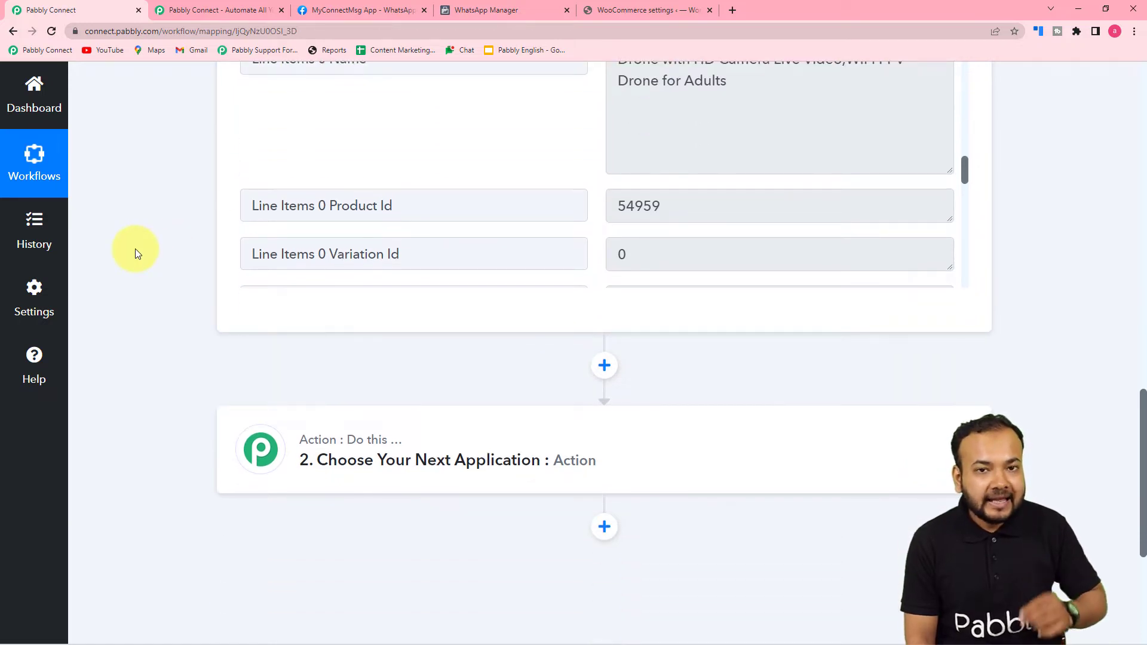
scroll(135, 249, down, 1)
scroll(135, 248, up, 2)
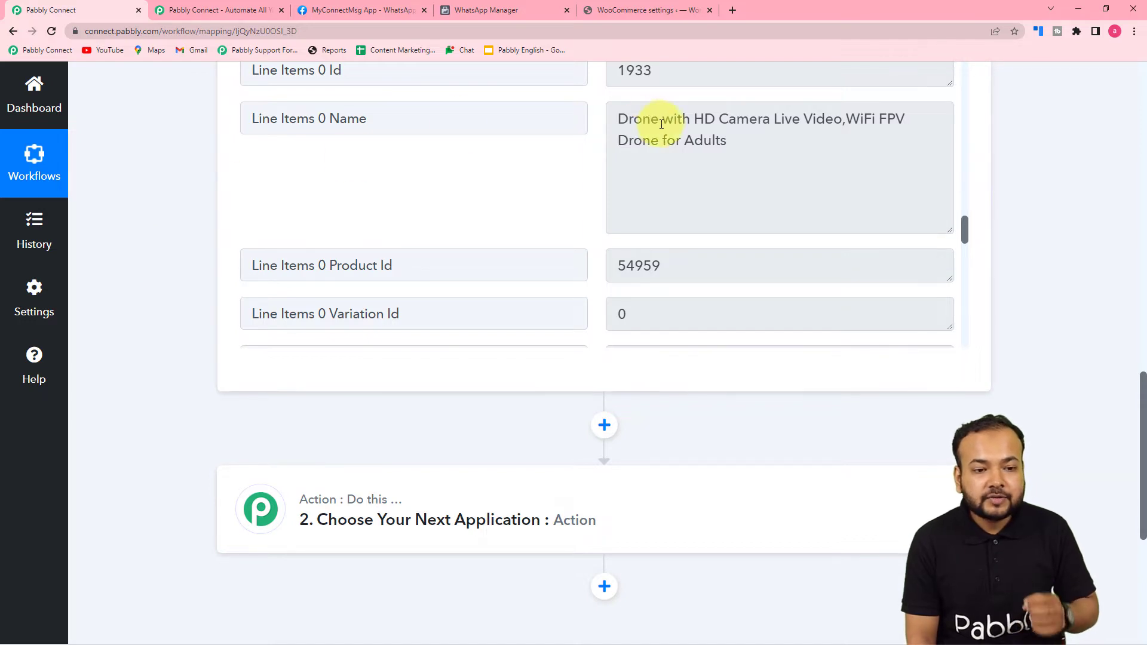
scroll(97, 227, down, 4)
scroll(99, 233, down, 2)
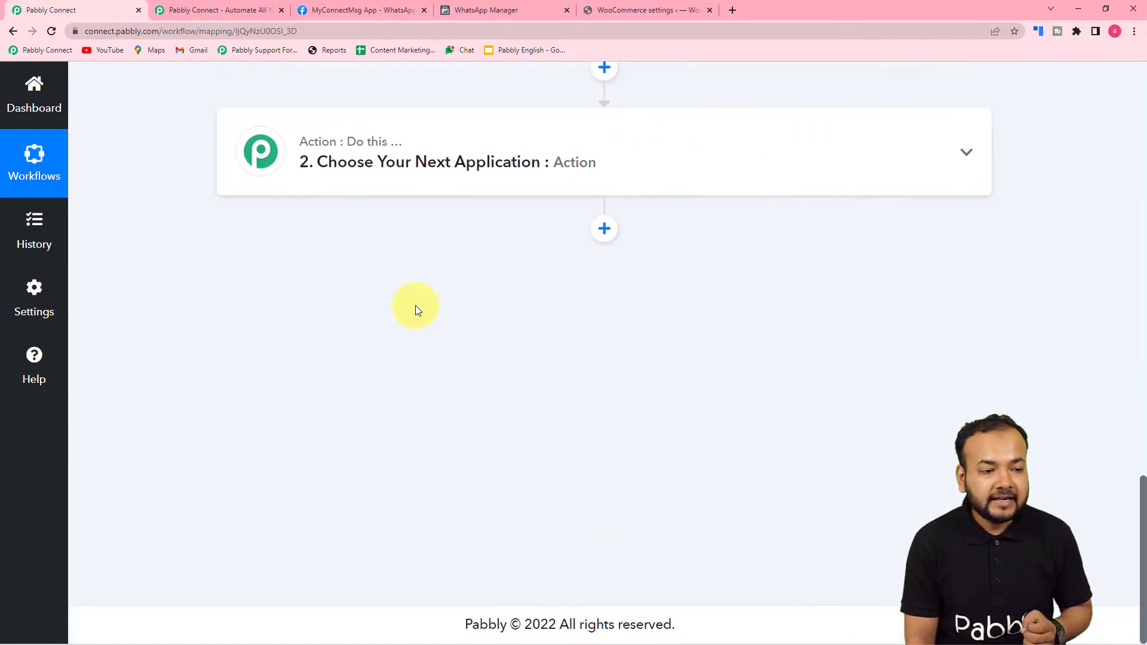
Step: Expand the empty second workflow step and choose Filter as its application
click(404, 182)
scroll(404, 183, down, 1)
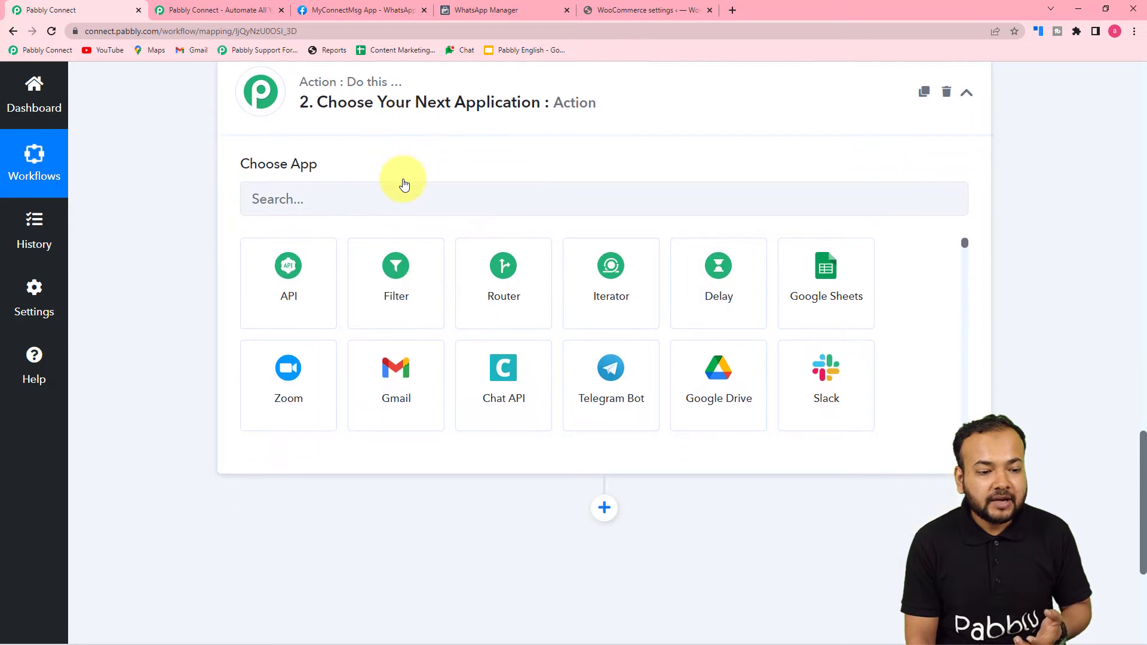
click(398, 311)
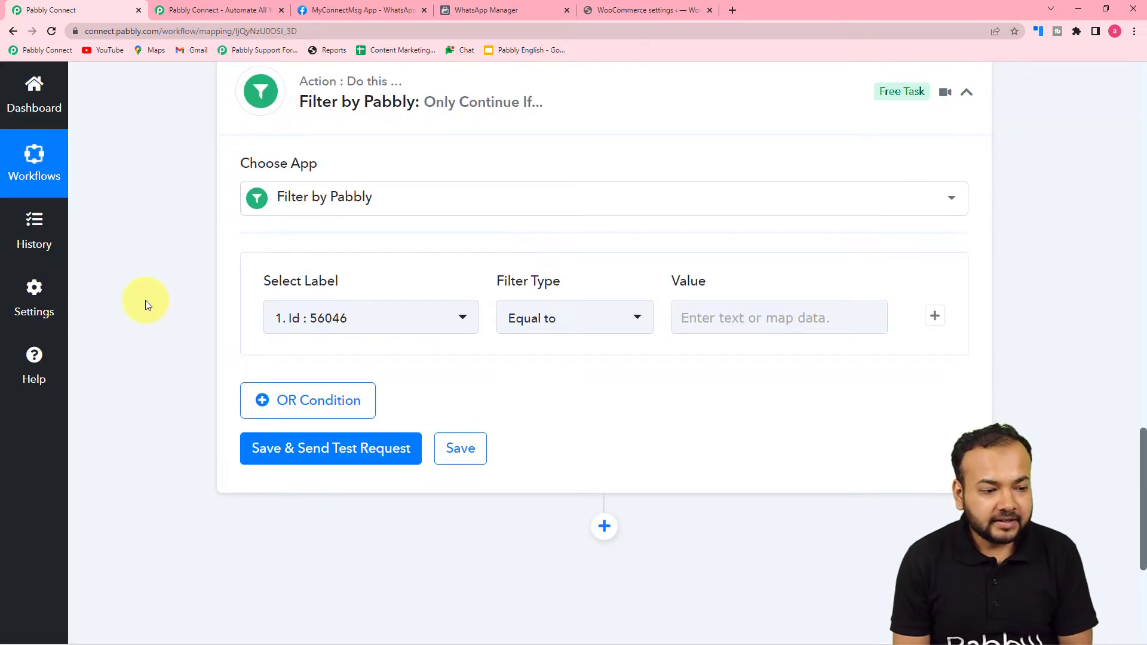
Step: Examine the Line Items 0 fields in the captured webhook response alongside the filter's label, type and value fields
scroll(145, 299, down, 1)
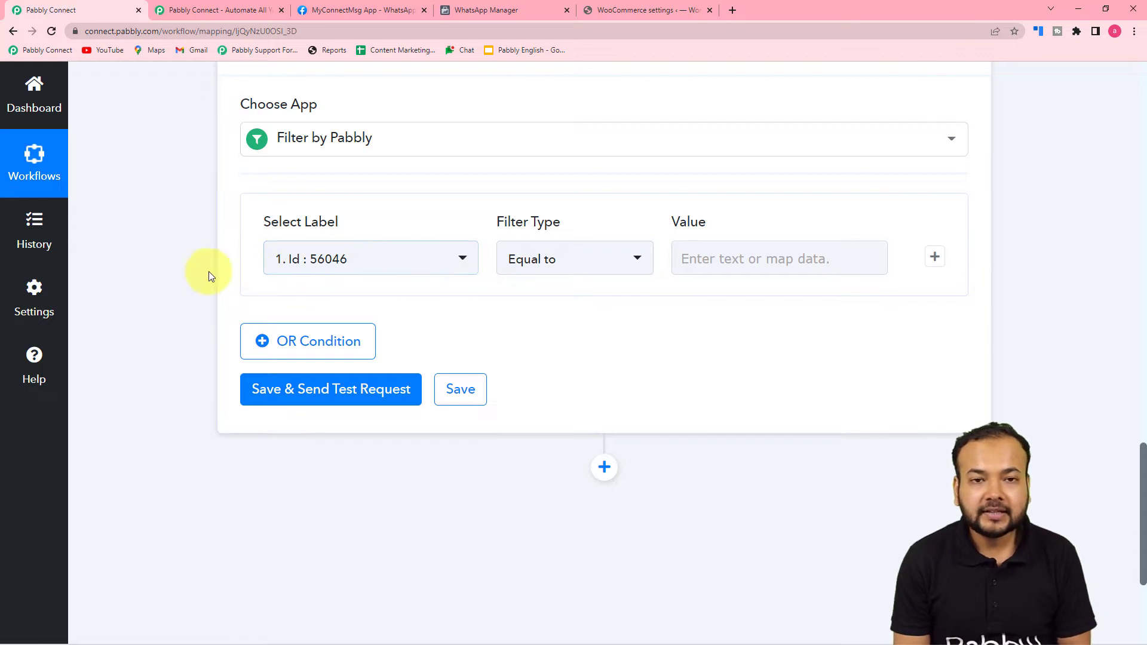
scroll(183, 283, up, 7)
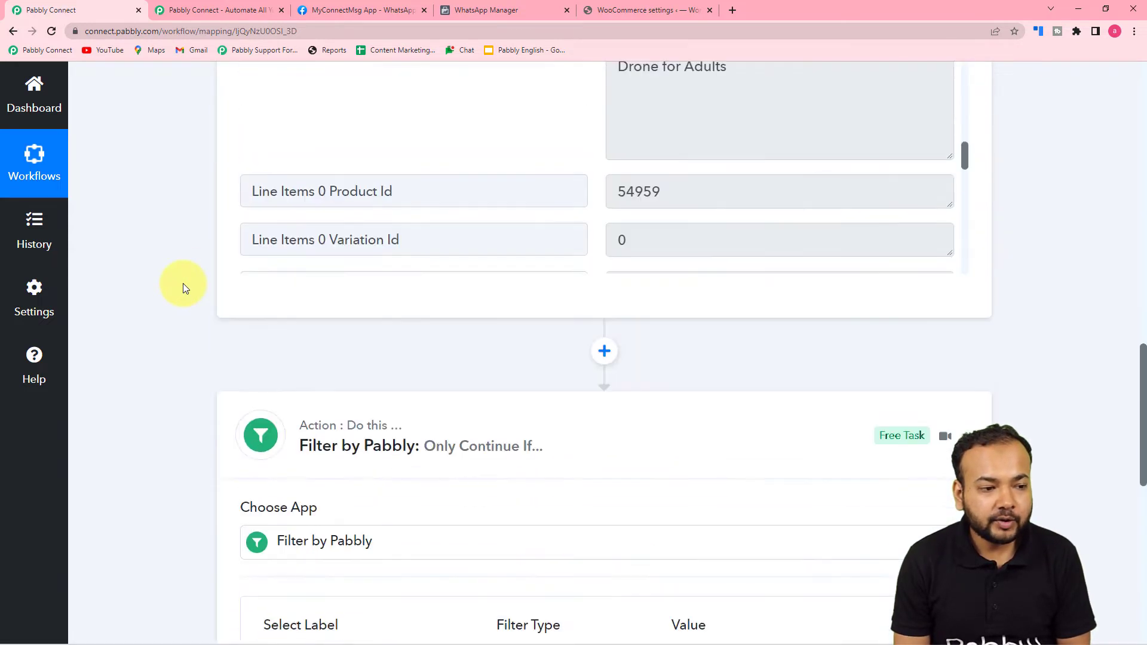
scroll(183, 283, up, 3)
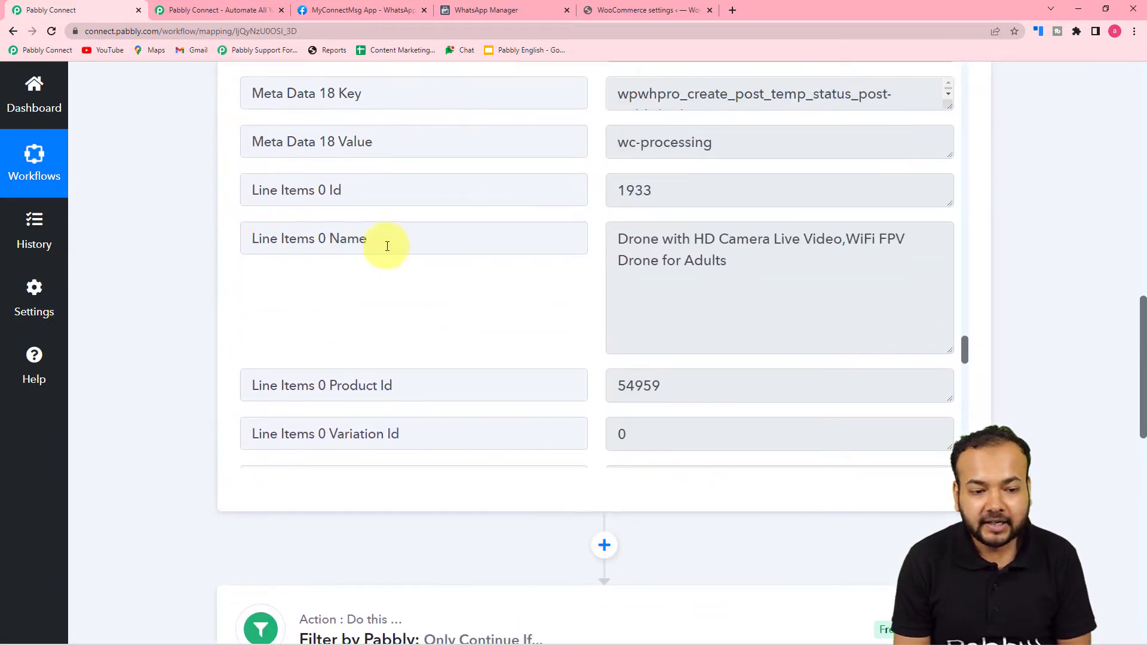
scroll(415, 245, down, 3)
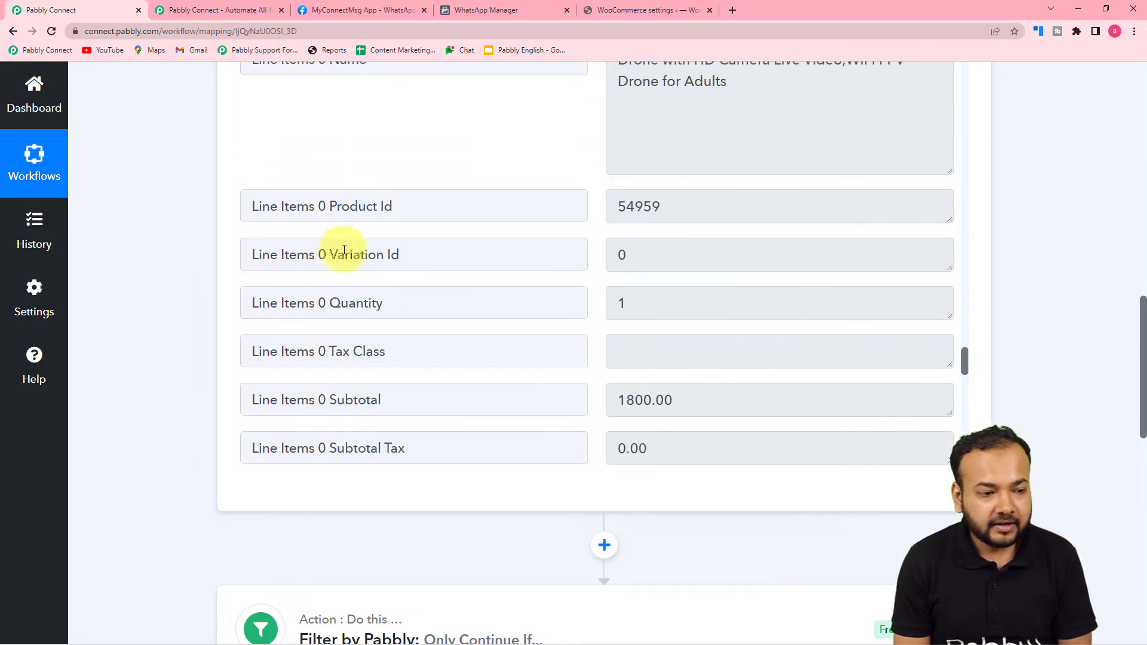
scroll(142, 270, down, 5)
scroll(141, 271, down, 1)
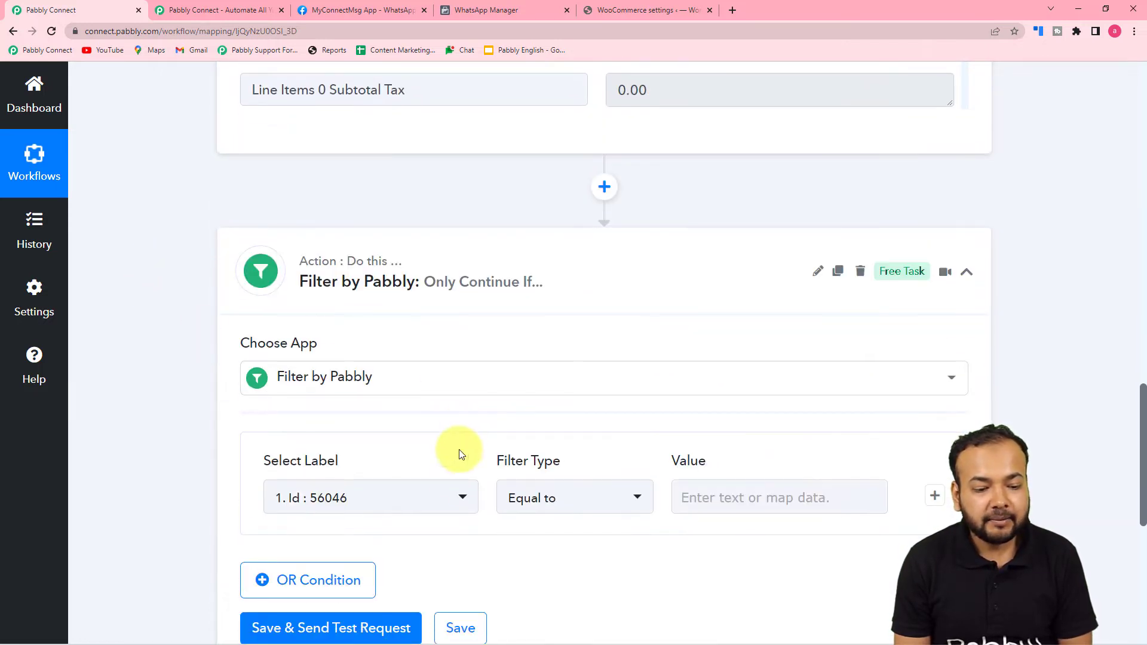
click(735, 503)
scroll(717, 489, up, 8)
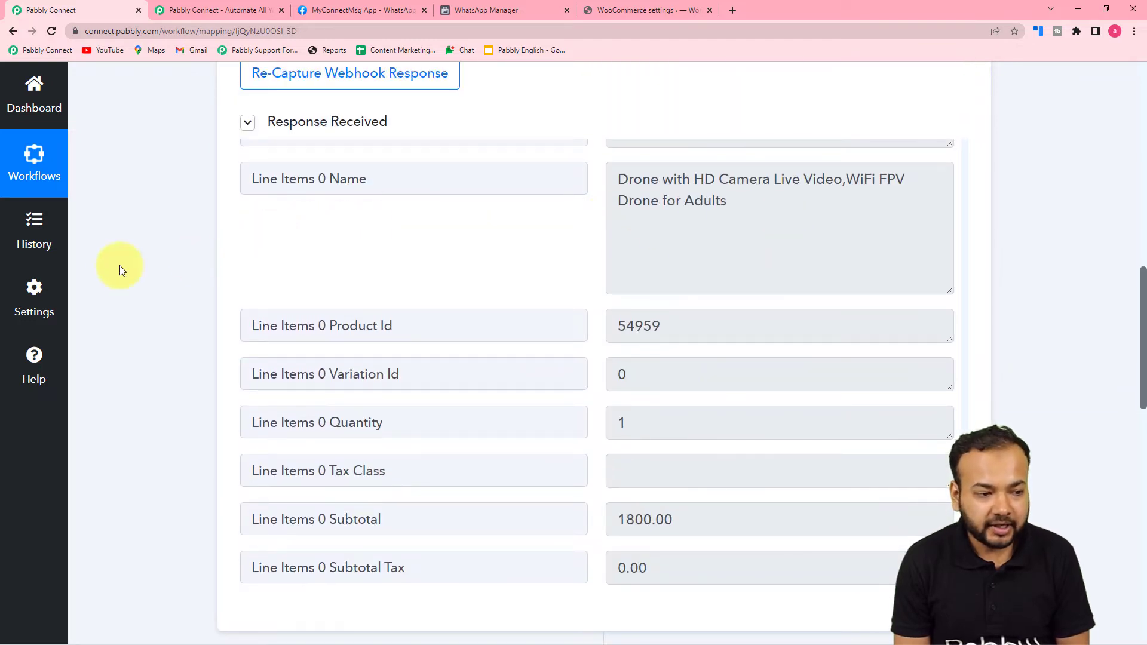
scroll(114, 265, down, 8)
scroll(115, 265, down, 4)
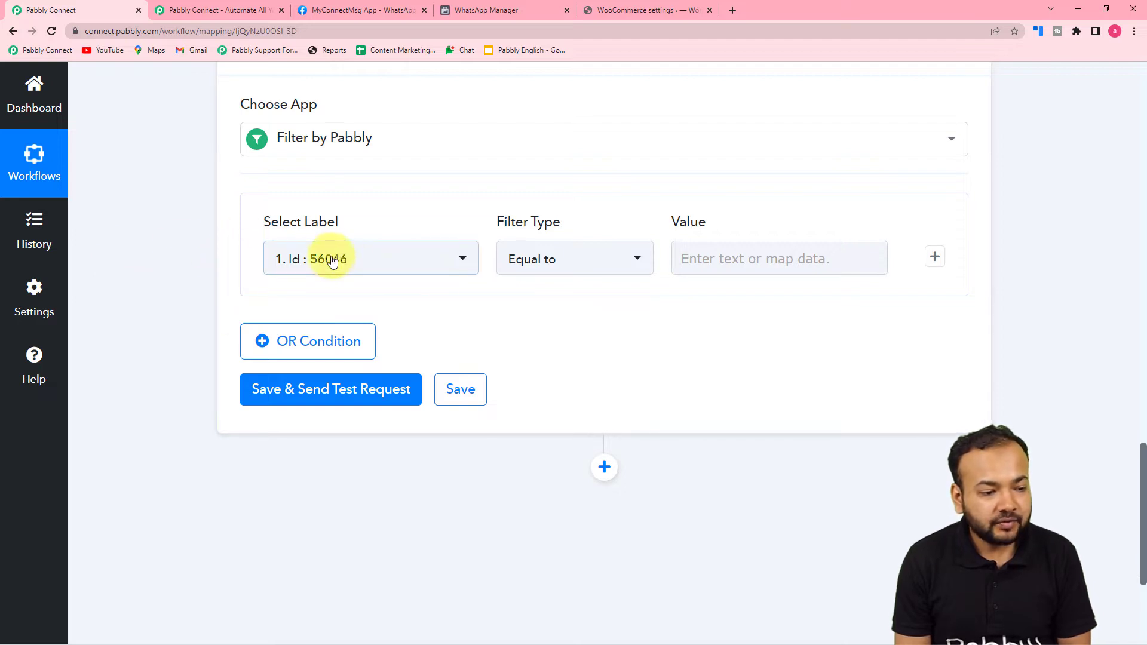
Step: Set the filter condition's label to Line Items 0 Name from the WooCommerce order data, with filter type Equal to
click(359, 270)
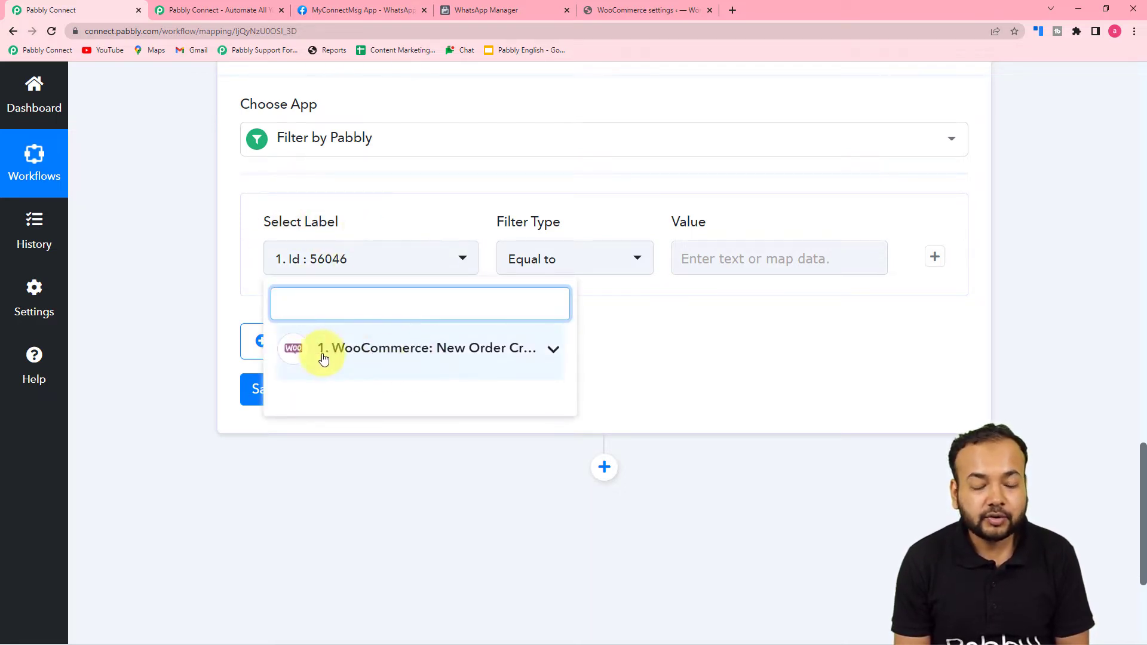
click(355, 371)
scroll(359, 430, down, 3)
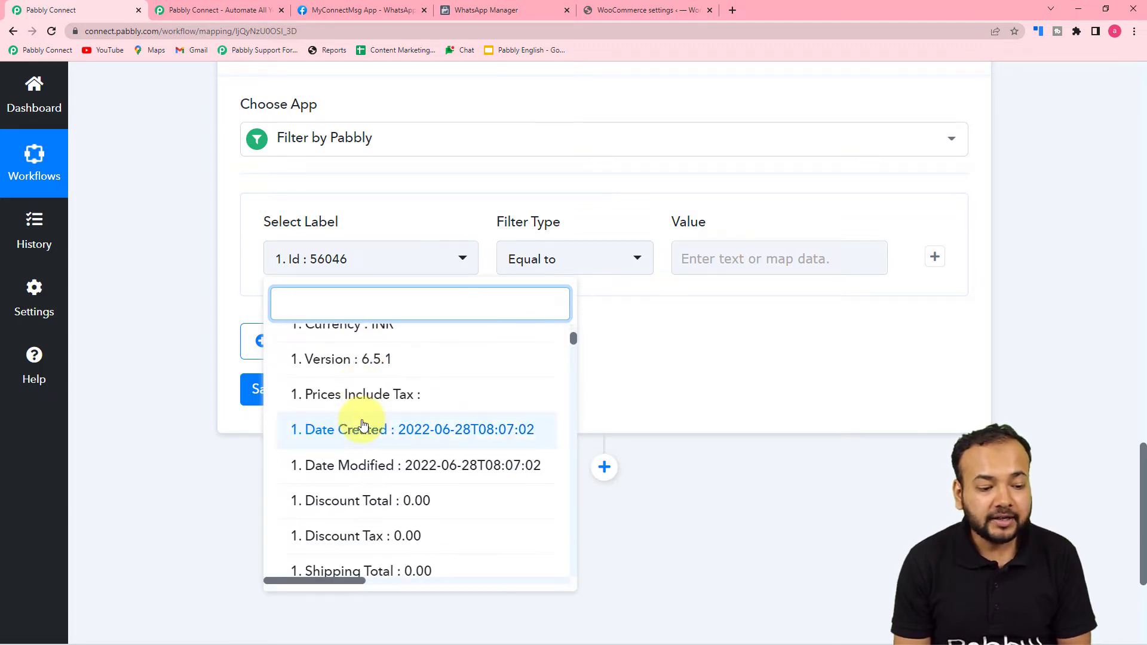
scroll(362, 424, down, 2)
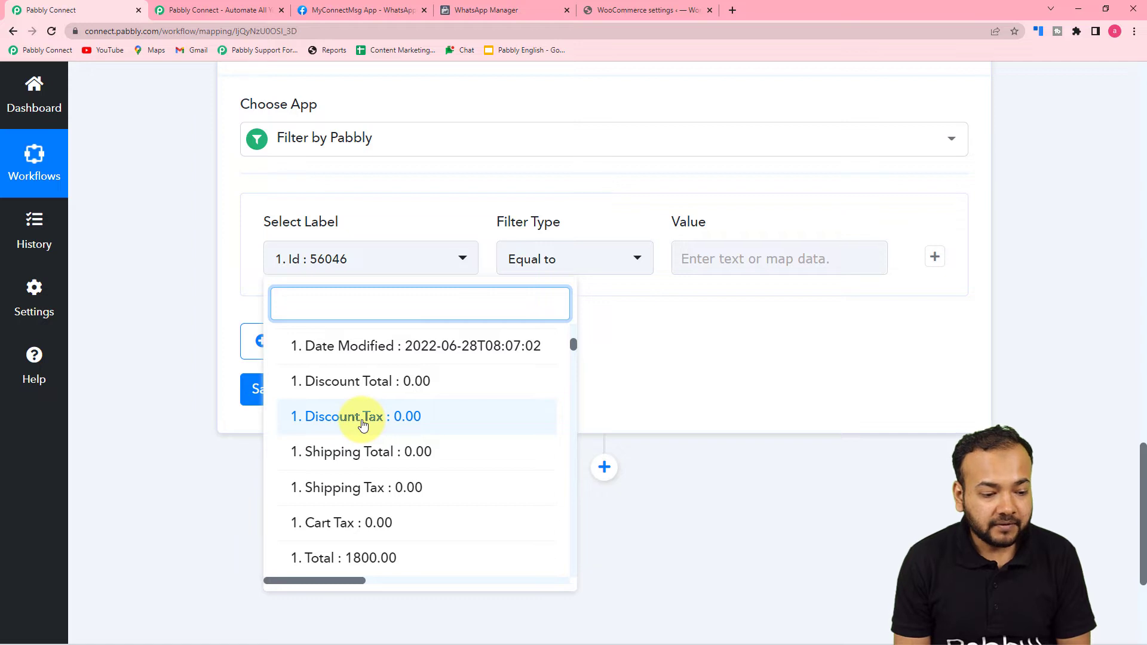
scroll(363, 425, down, 2)
scroll(363, 424, down, 3)
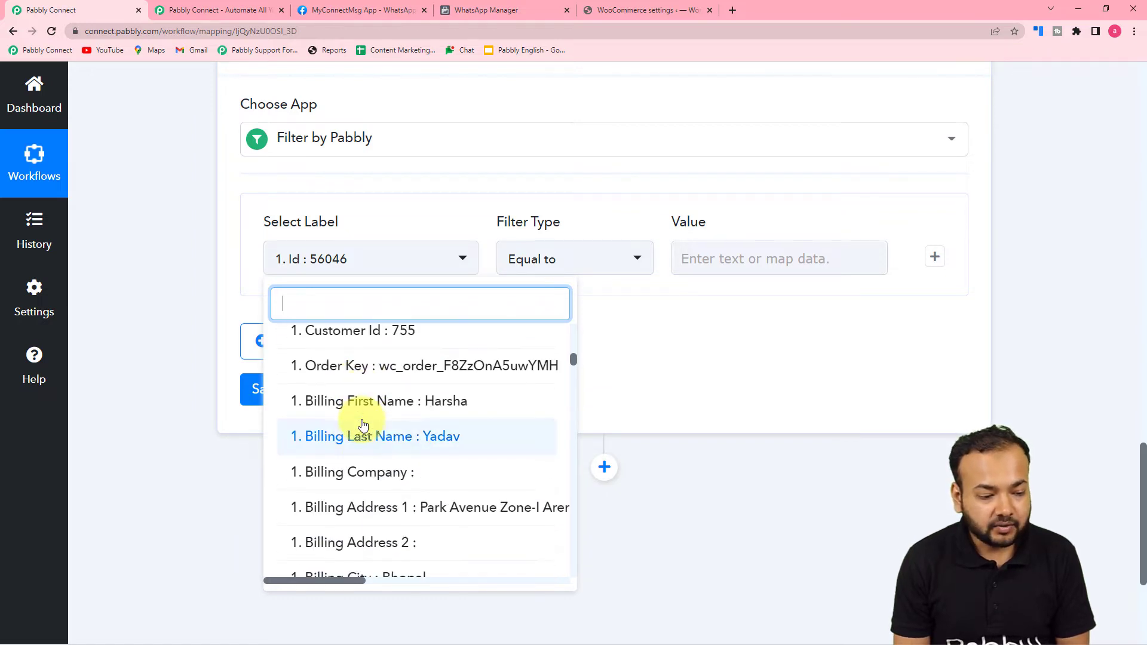
scroll(363, 424, down, 10)
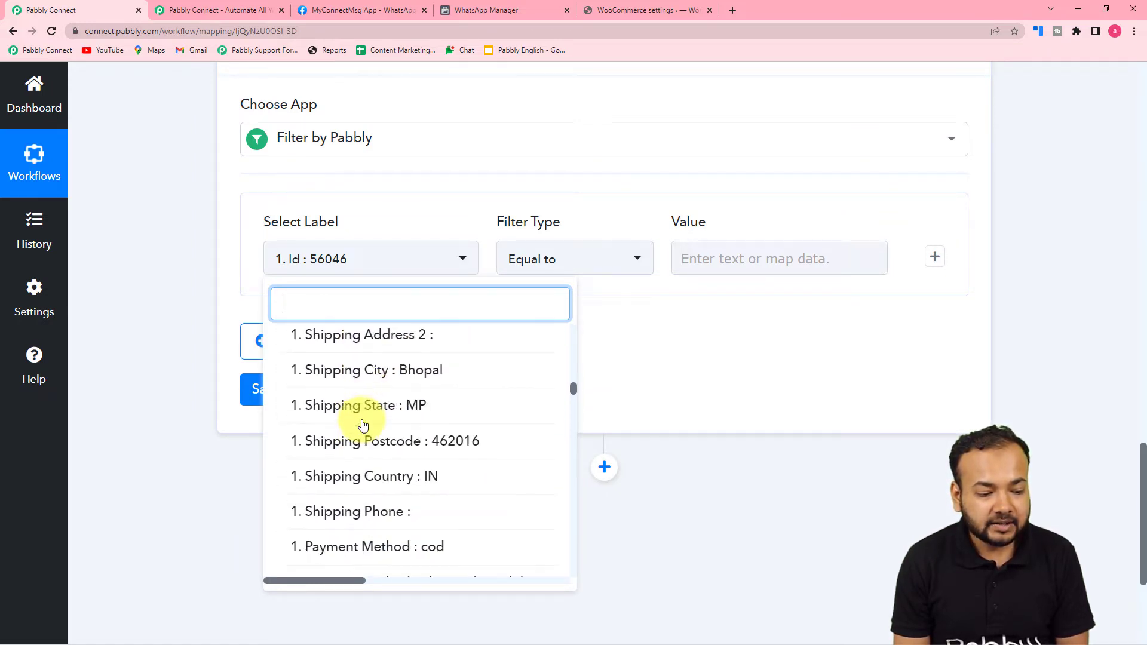
scroll(363, 424, down, 10)
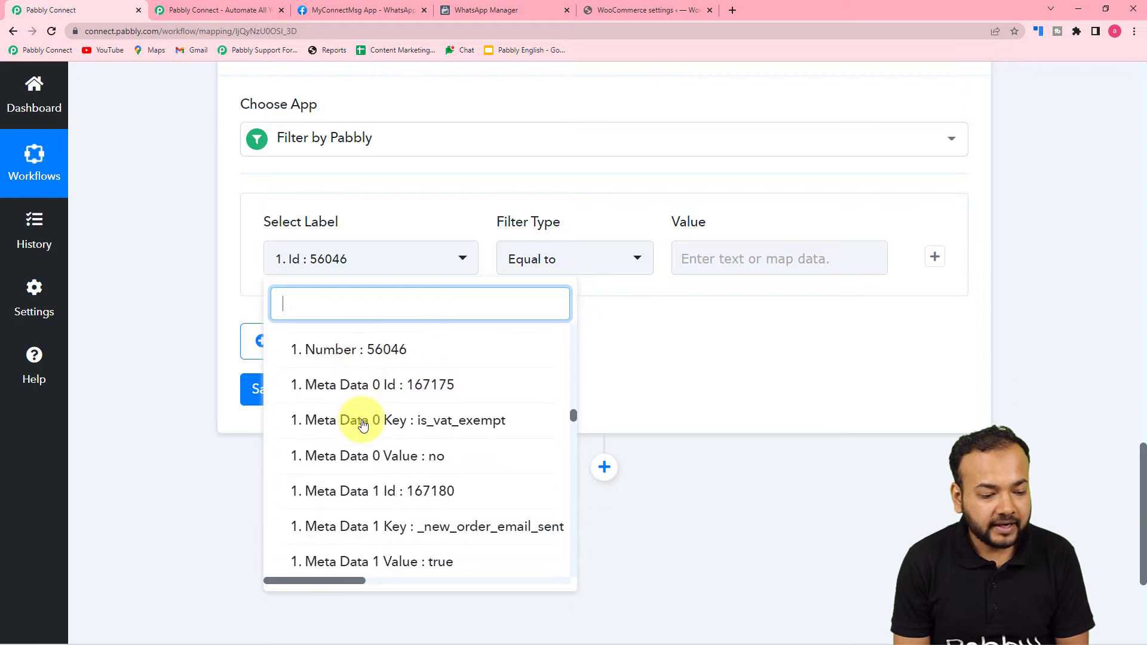
scroll(363, 424, down, 10)
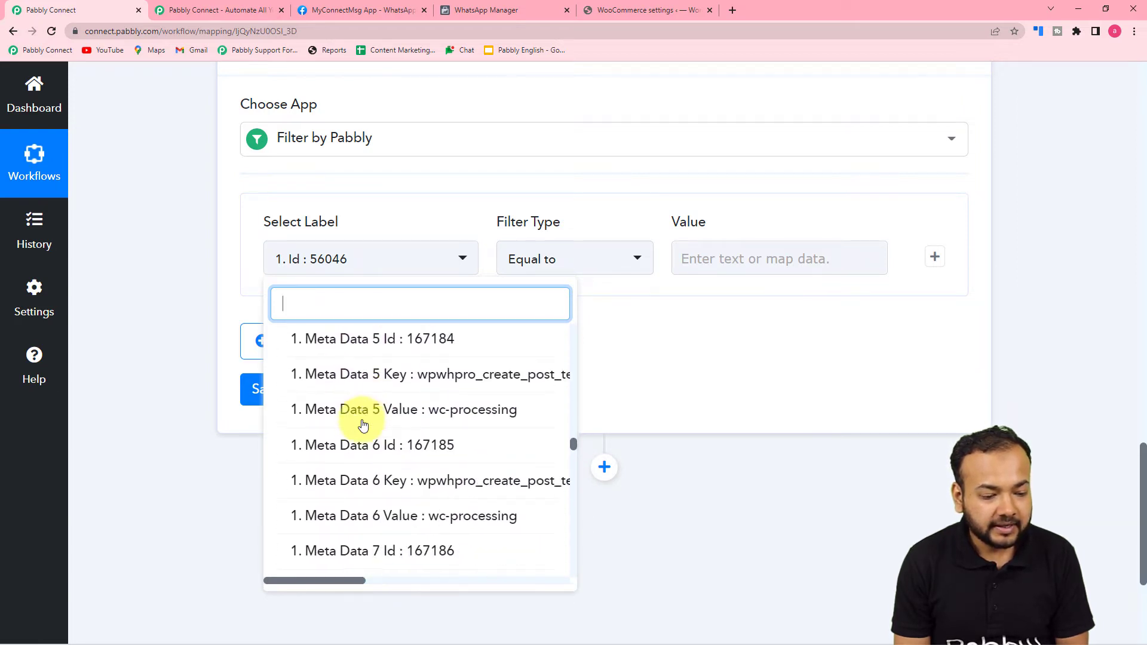
scroll(363, 424, down, 10)
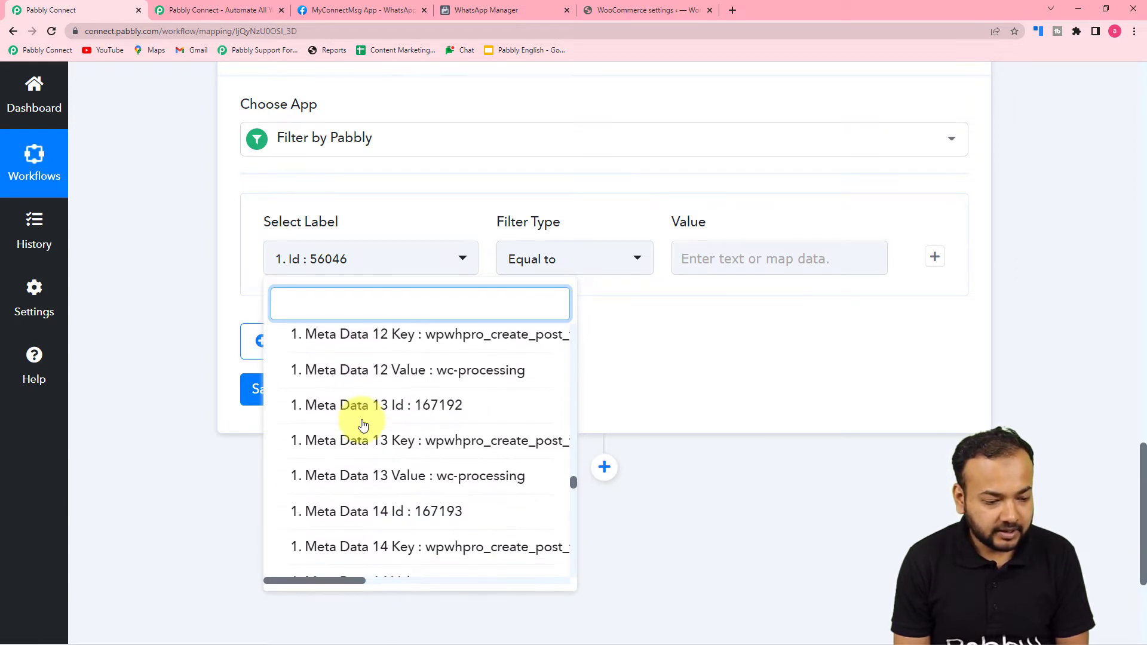
scroll(362, 424, down, 10)
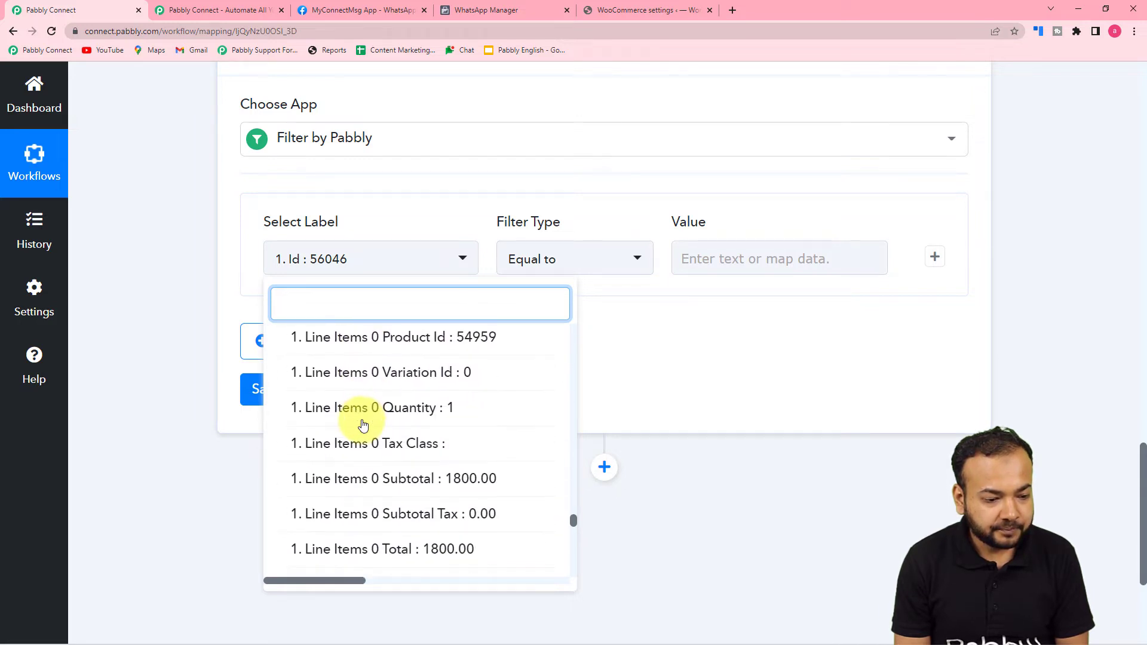
scroll(363, 424, up, 2)
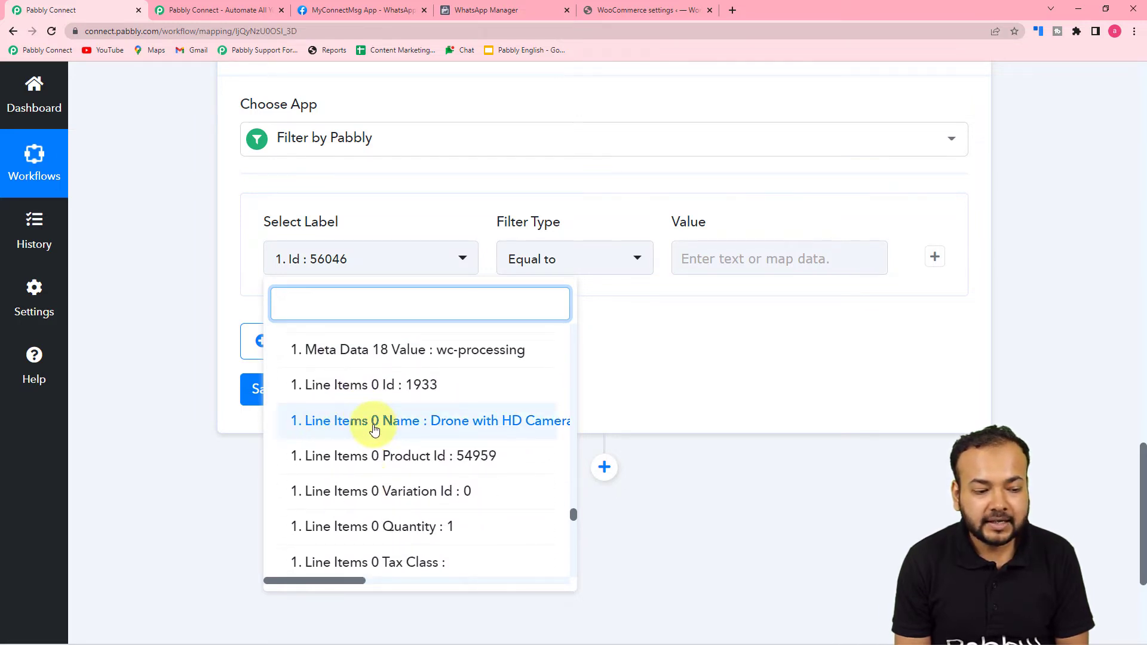
click(374, 428)
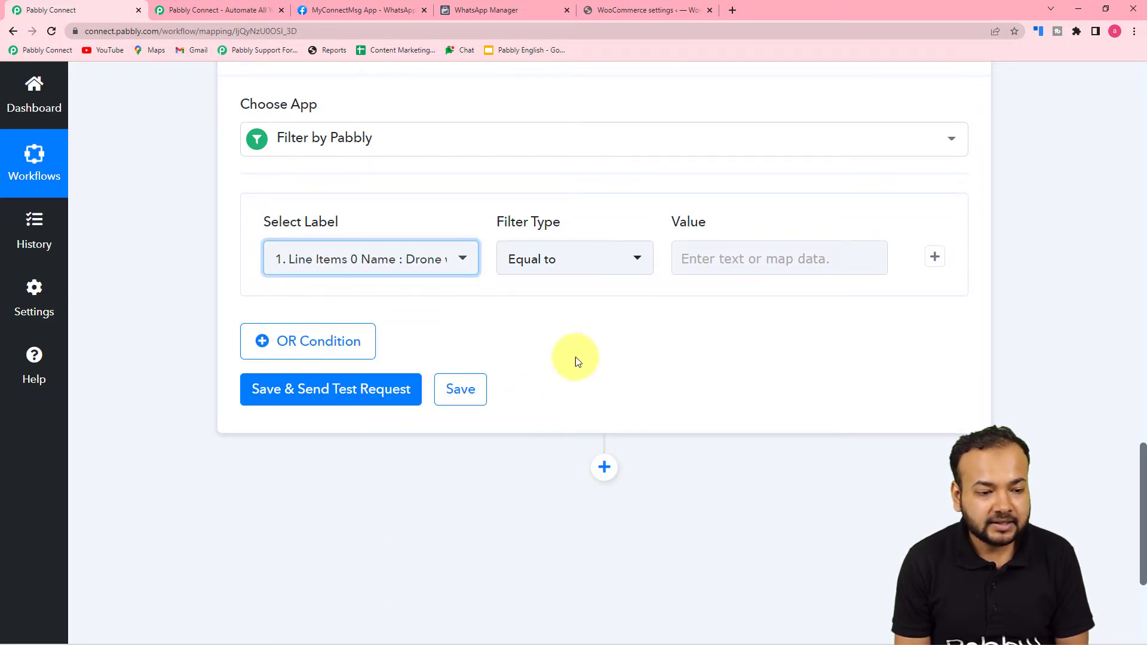
click(564, 265)
click(514, 337)
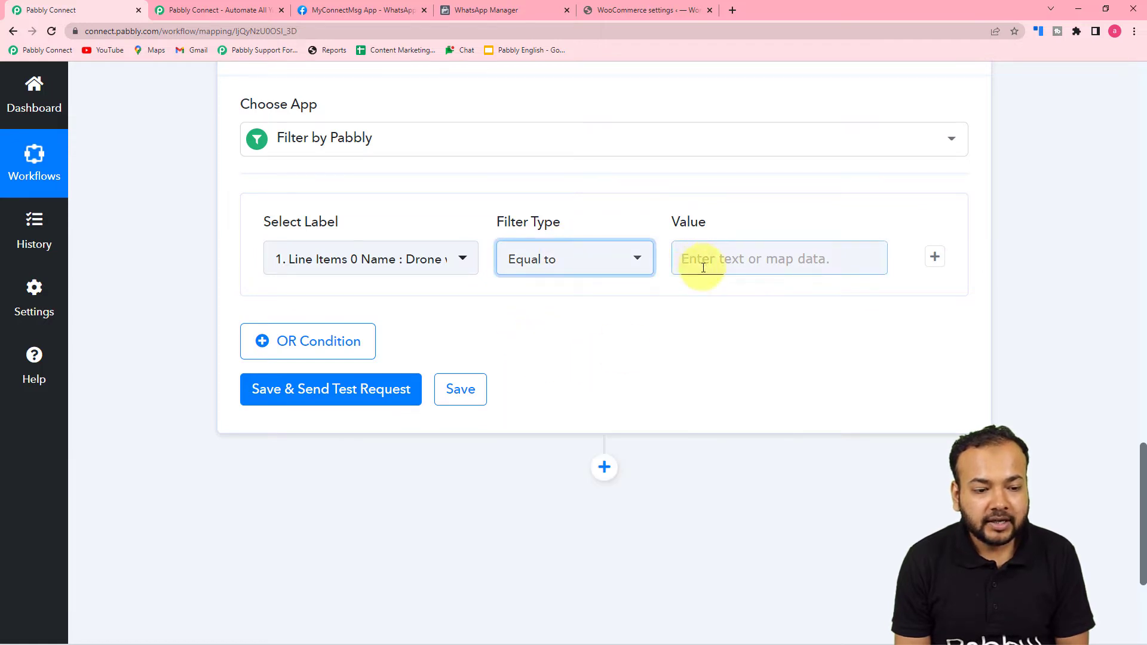
Step: Copy the product name "Drone with HD Camera Live Video,WiFi FPV Drone for Adults" from the webhook response into the filter's value
scroll(694, 341, up, 10)
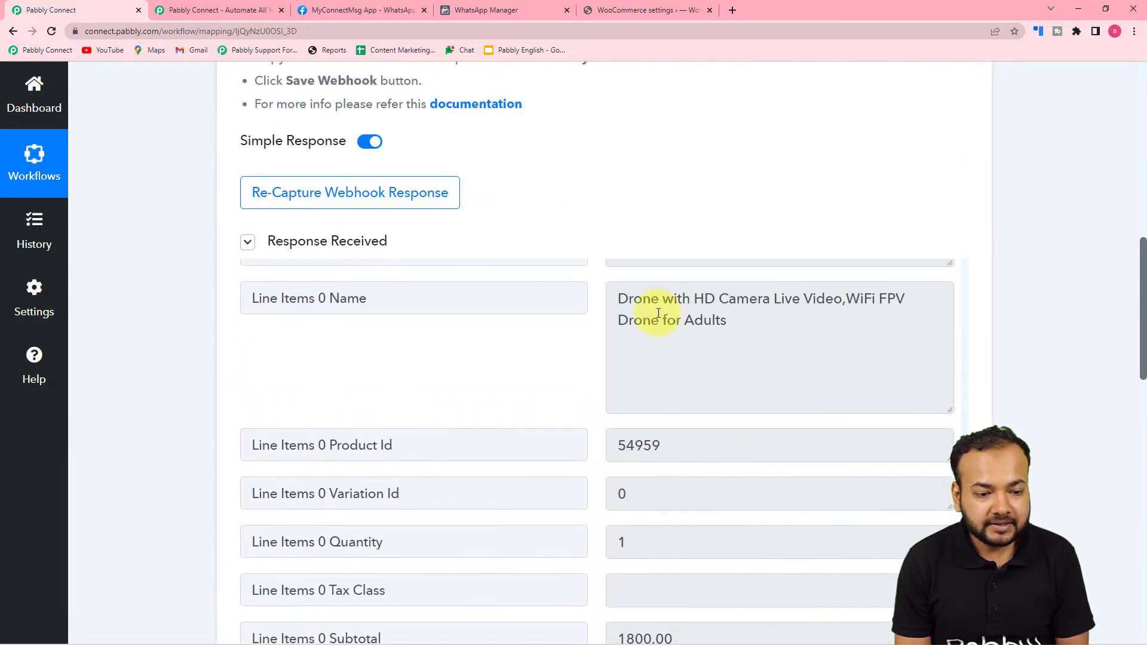
drag(617, 295, 719, 330)
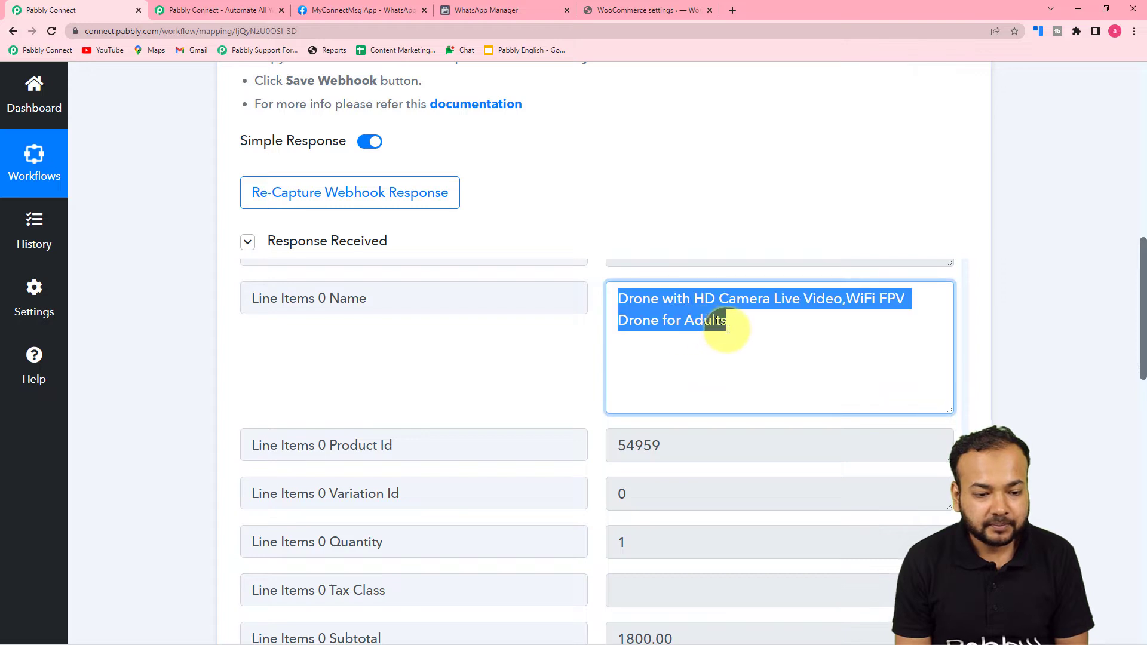
right_click(724, 323)
click(738, 333)
scroll(121, 320, down, 3)
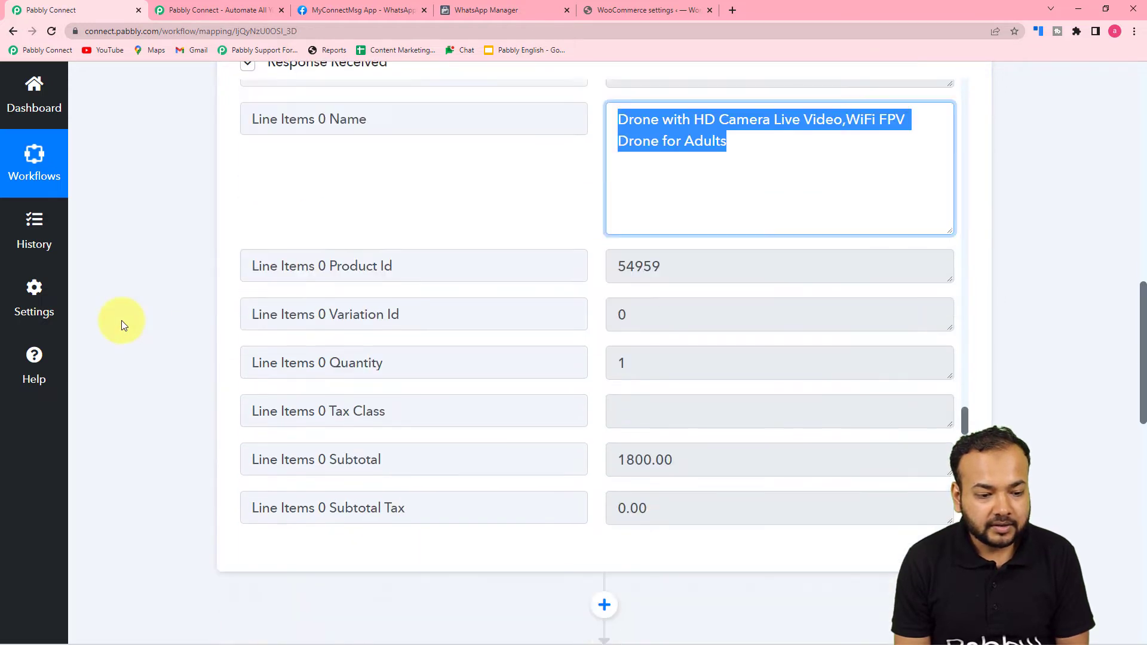
scroll(121, 320, down, 10)
right_click(706, 322)
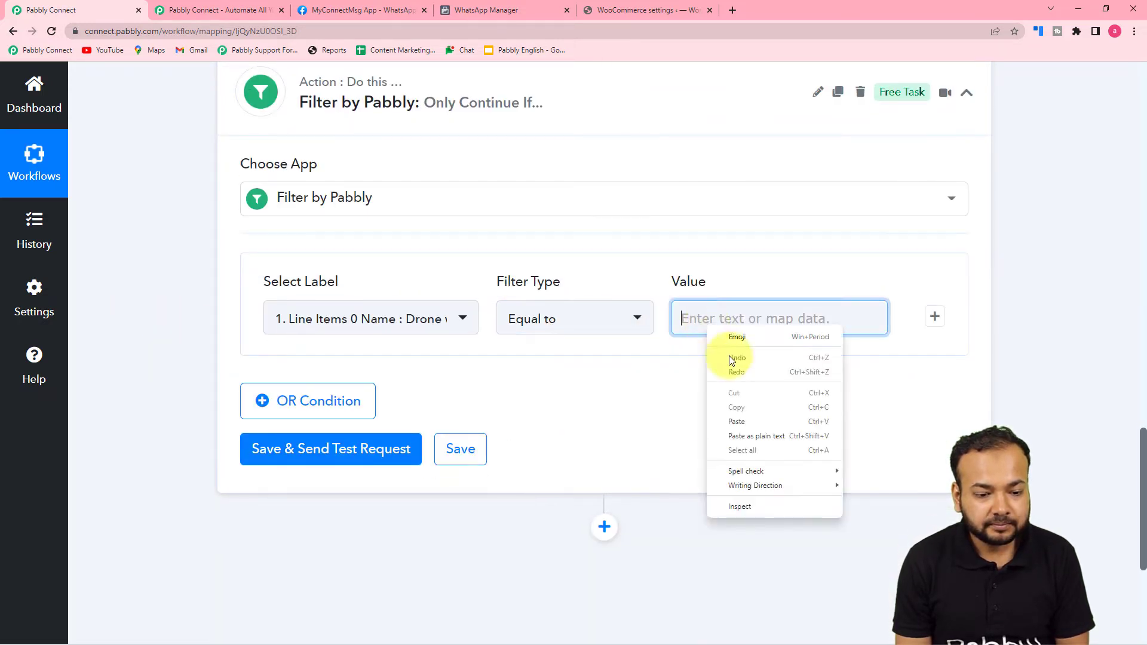
click(736, 422)
click(675, 410)
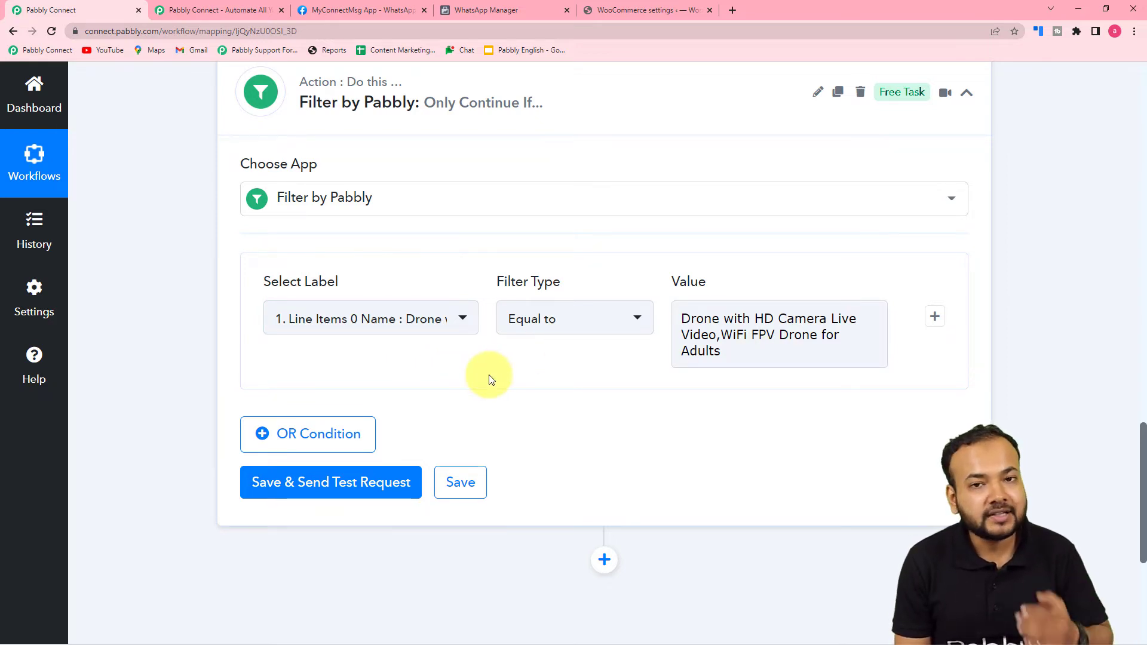
Step: Save the filter condition with a test request and check the status and message in its response
scroll(359, 364, down, 3)
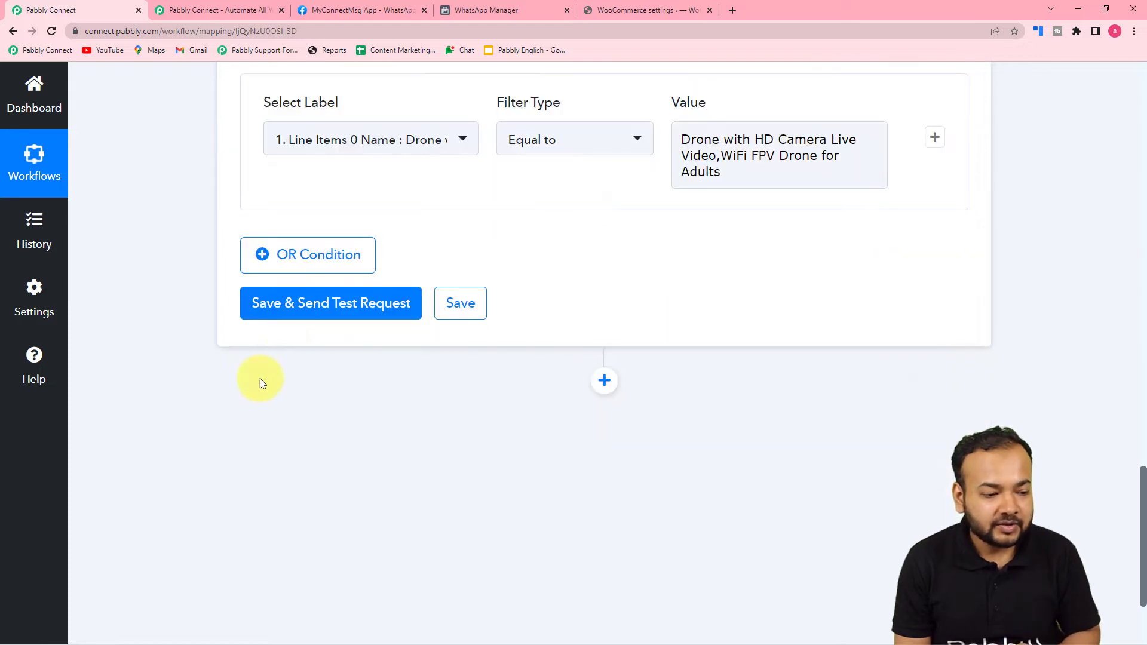
click(294, 311)
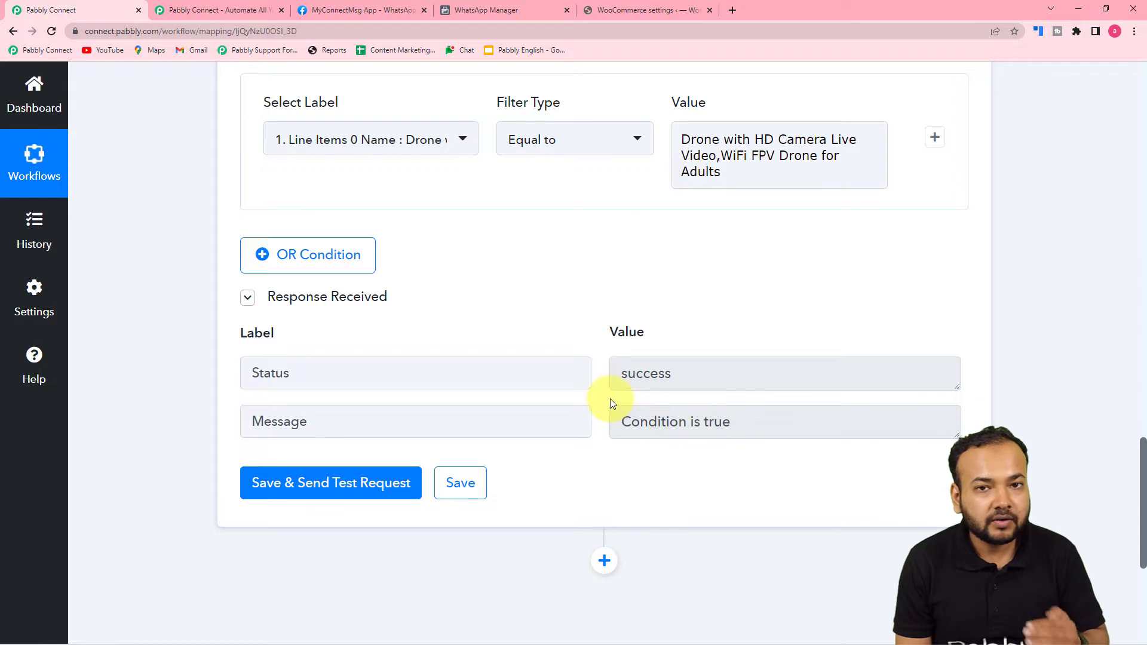
scroll(597, 389, up, 1)
scroll(576, 385, down, 5)
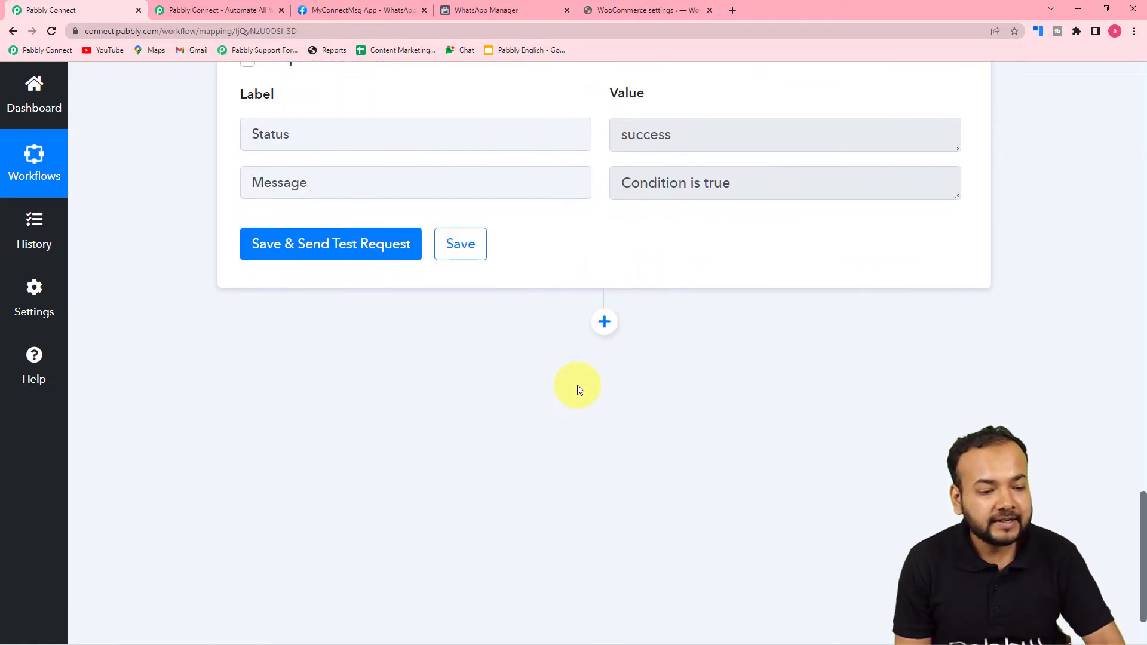
scroll(545, 325, up, 3)
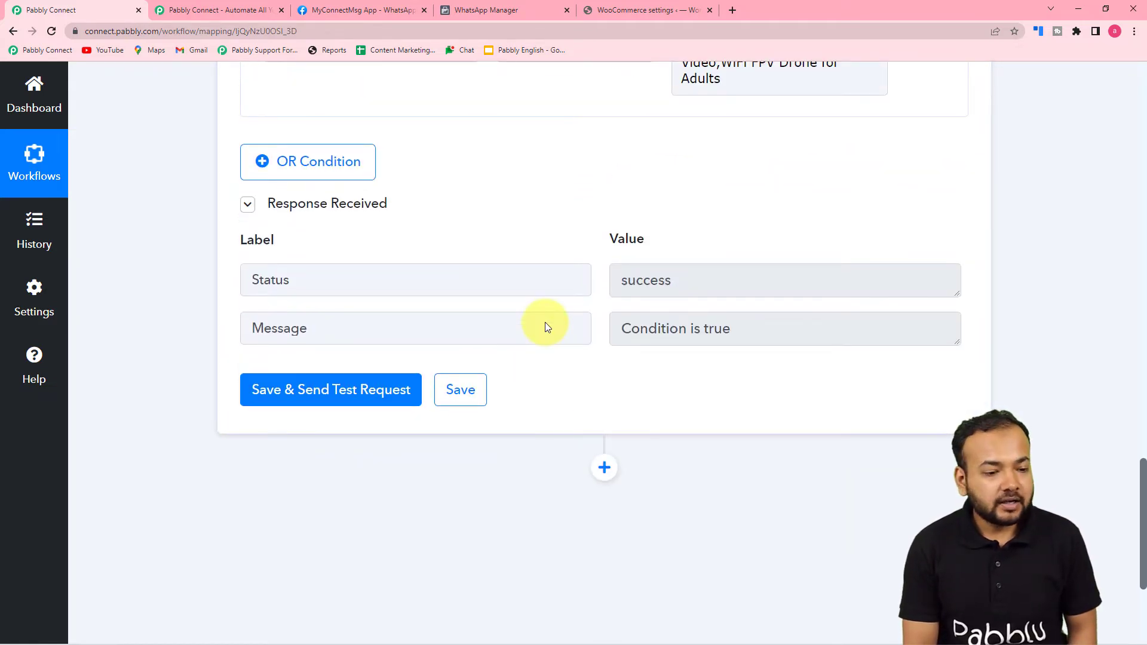
scroll(545, 326, down, 2)
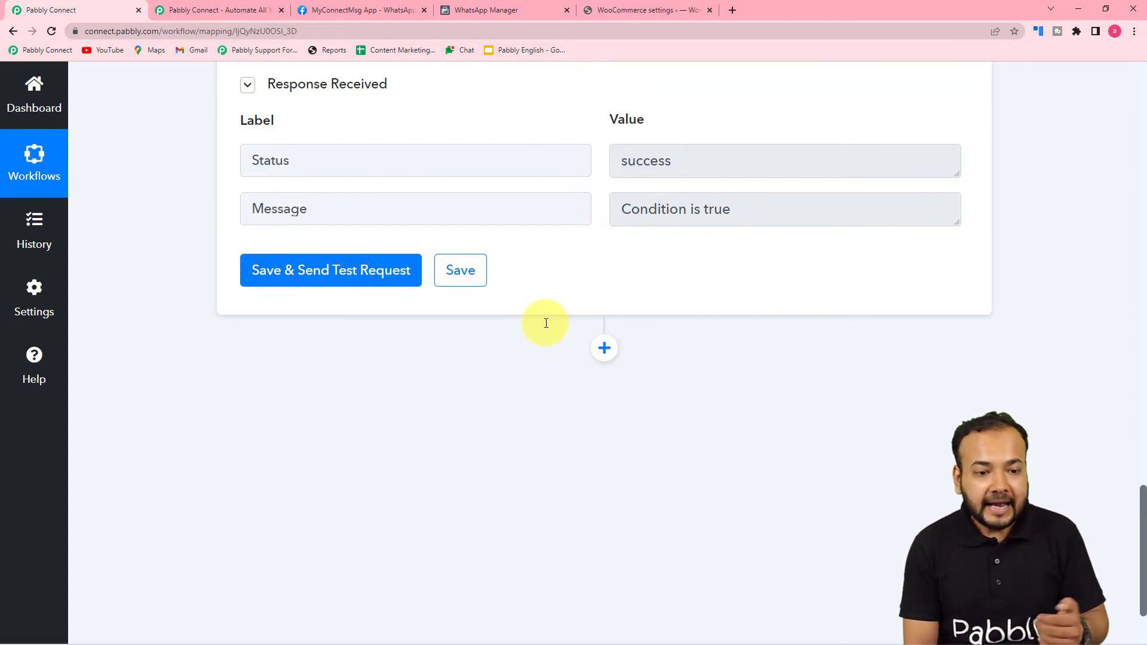
scroll(547, 352, down, 1)
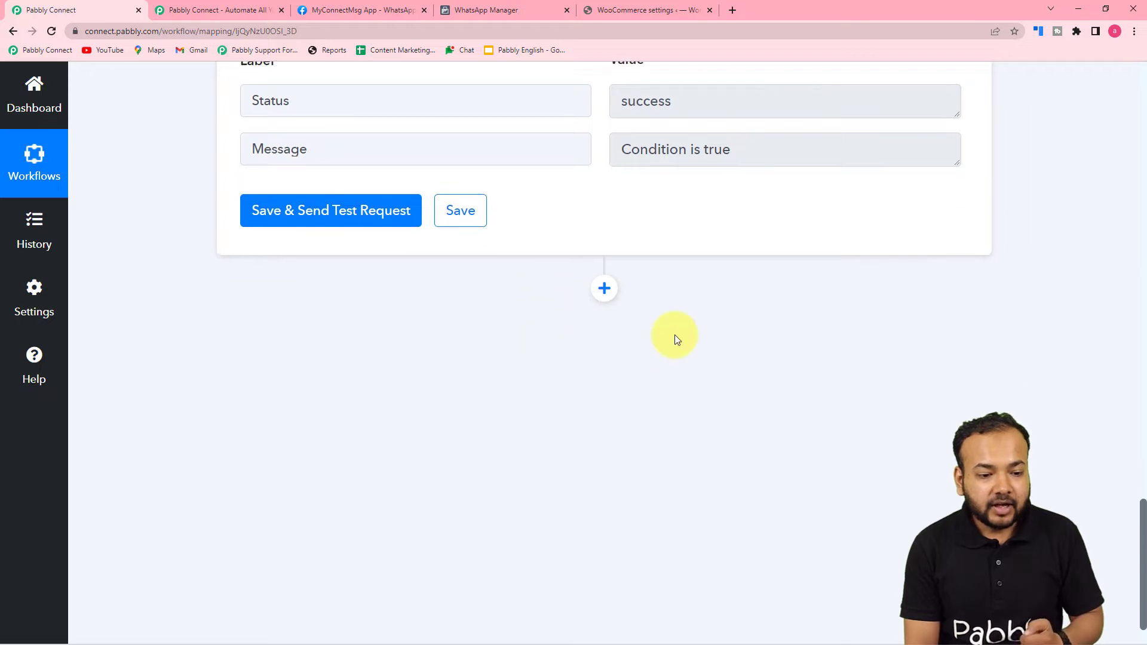
Step: Add an action step after the filter using the Date/Time Formatter by Pabbly app
click(602, 292)
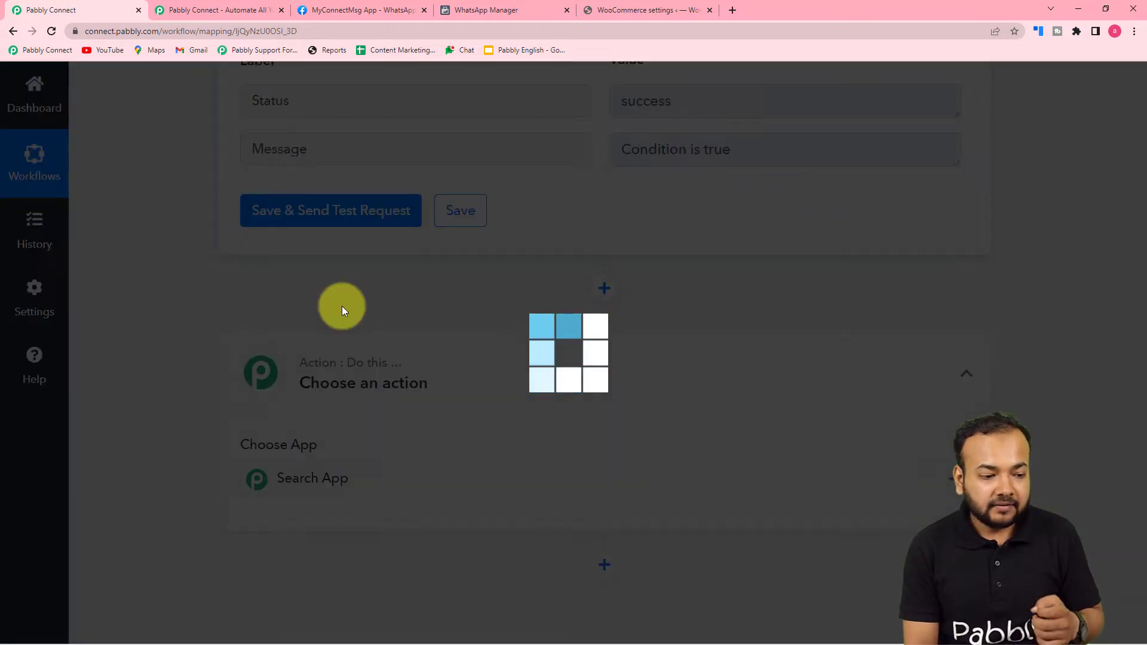
scroll(341, 310, down, 4)
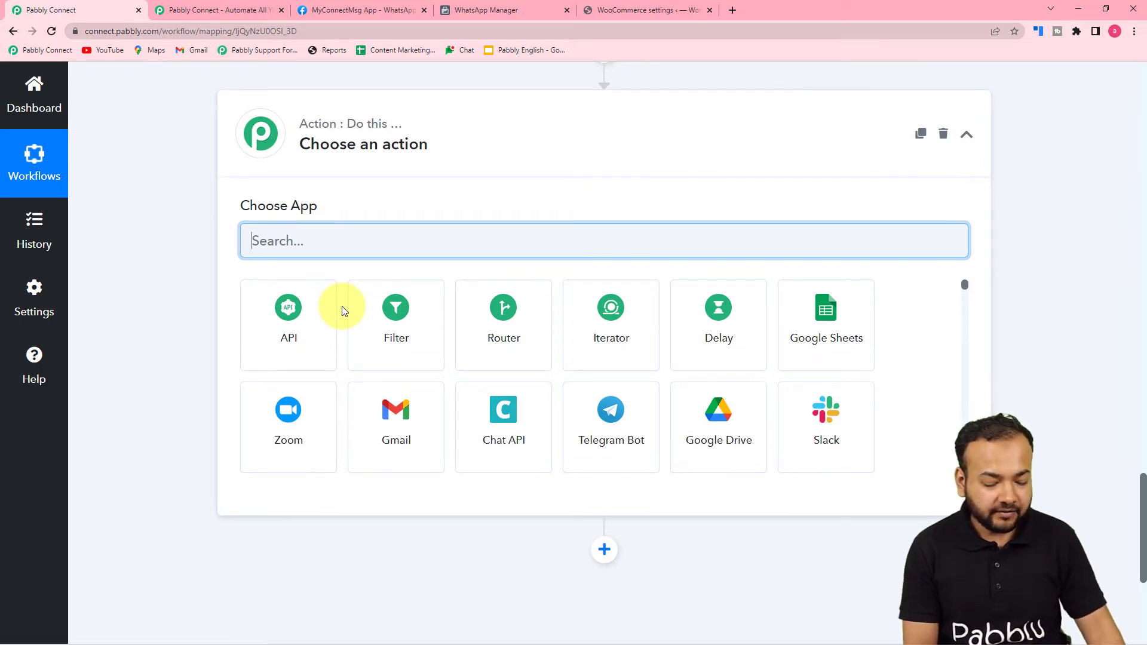
text(da)
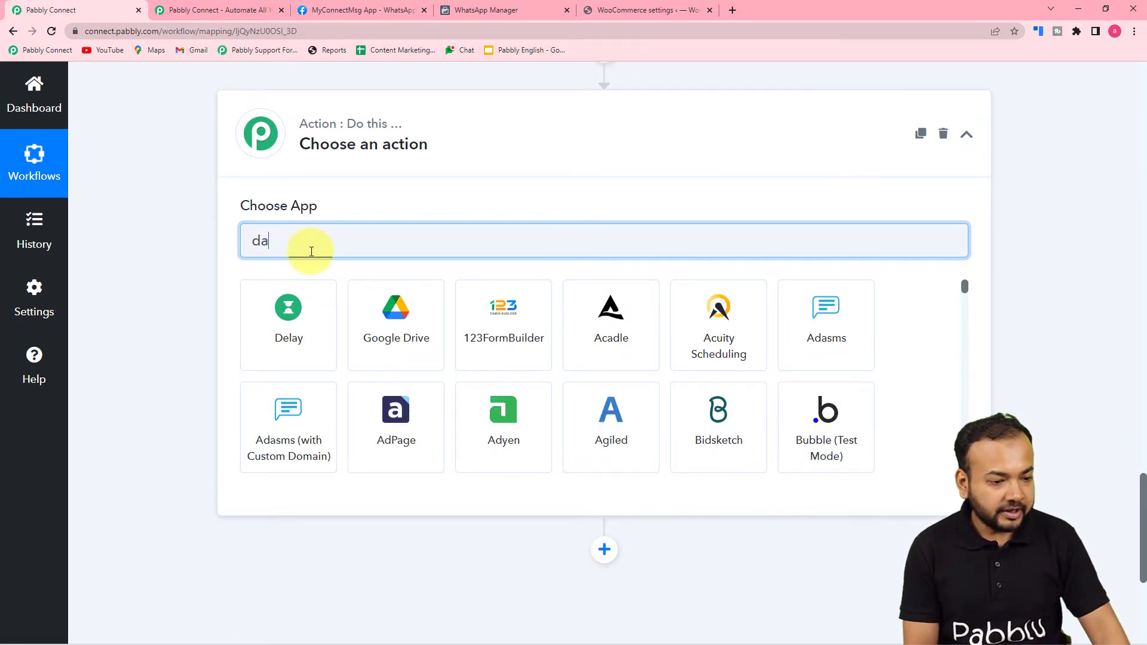
text(te)
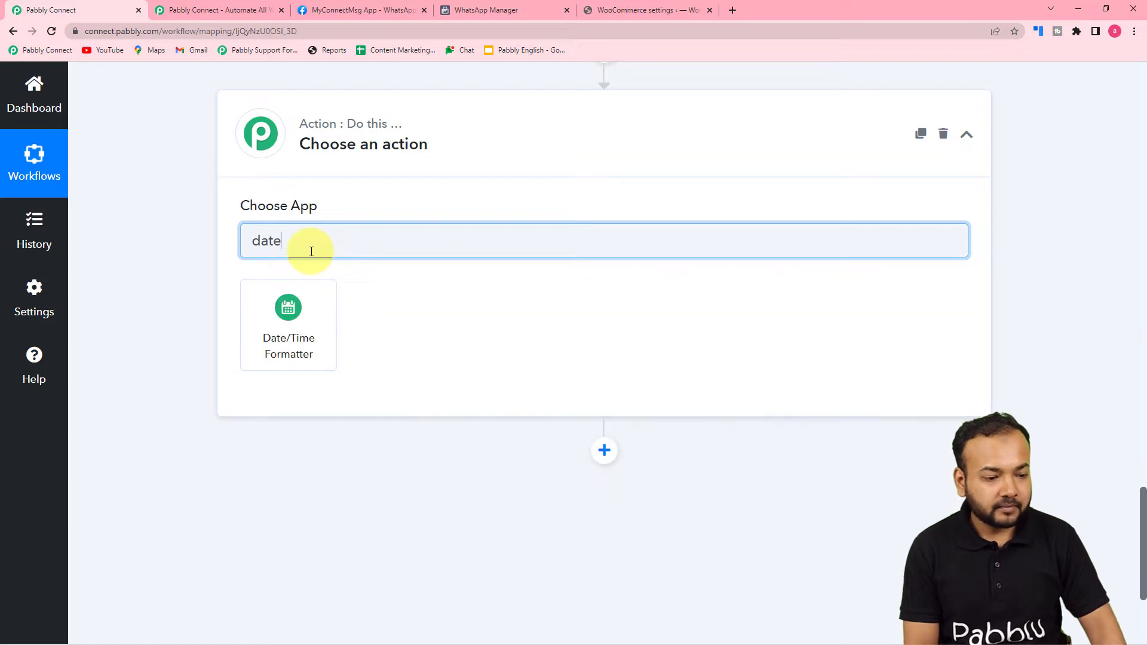
click(298, 366)
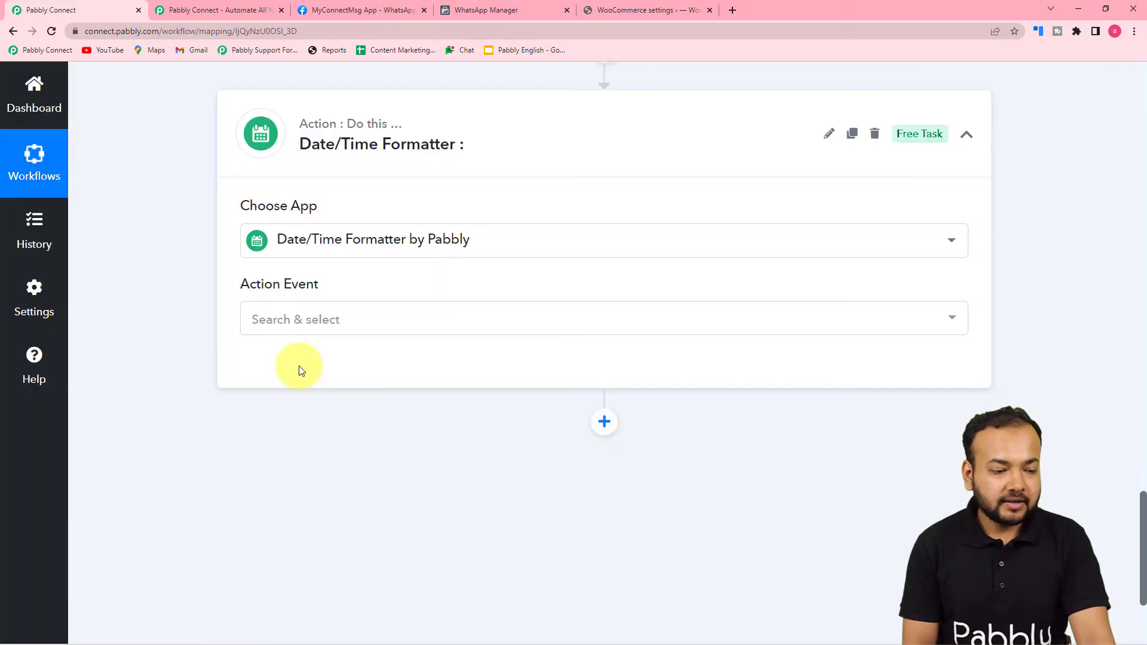
Step: Set the Date/Time Formatter's action event to Current Date and connect it
click(294, 320)
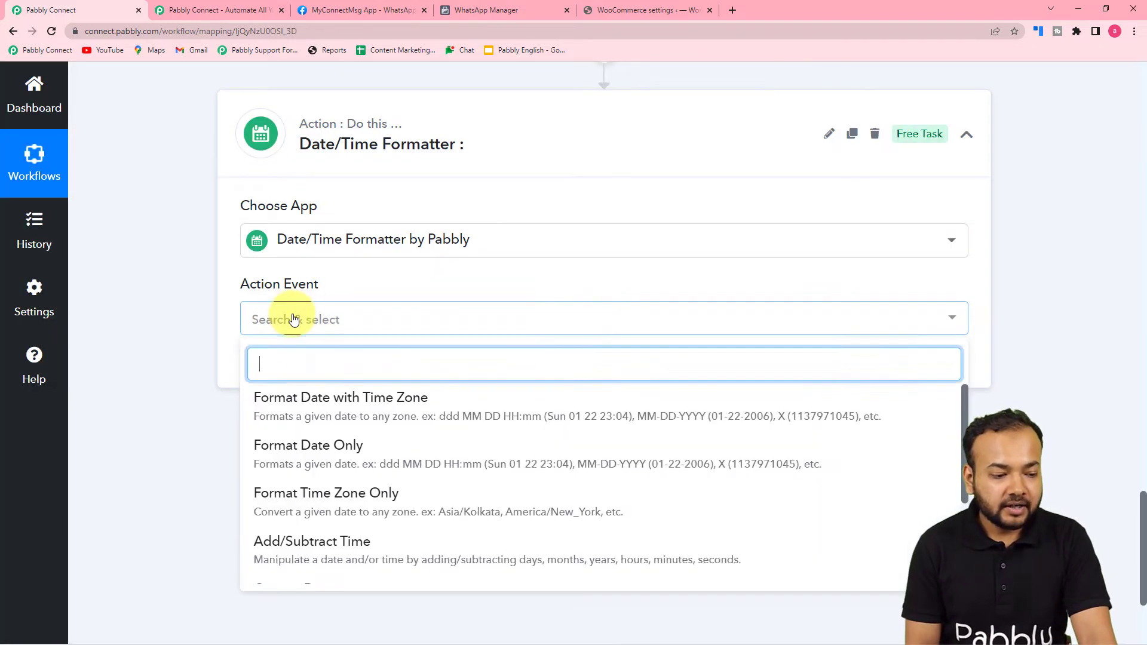
scroll(299, 471, down, 2)
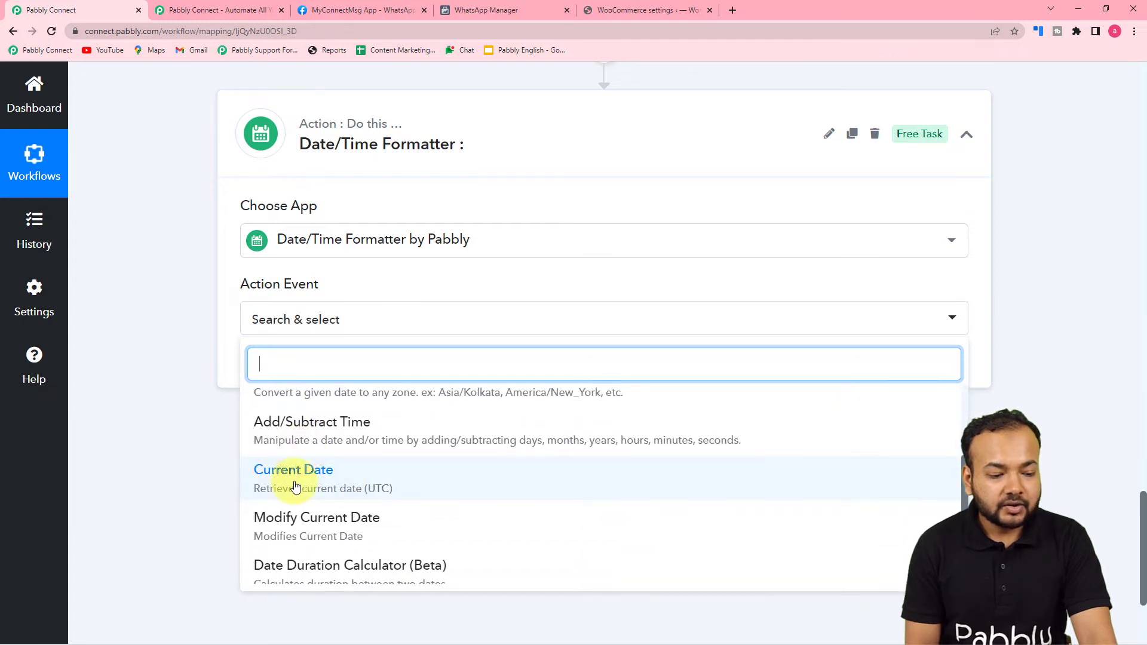
click(337, 491)
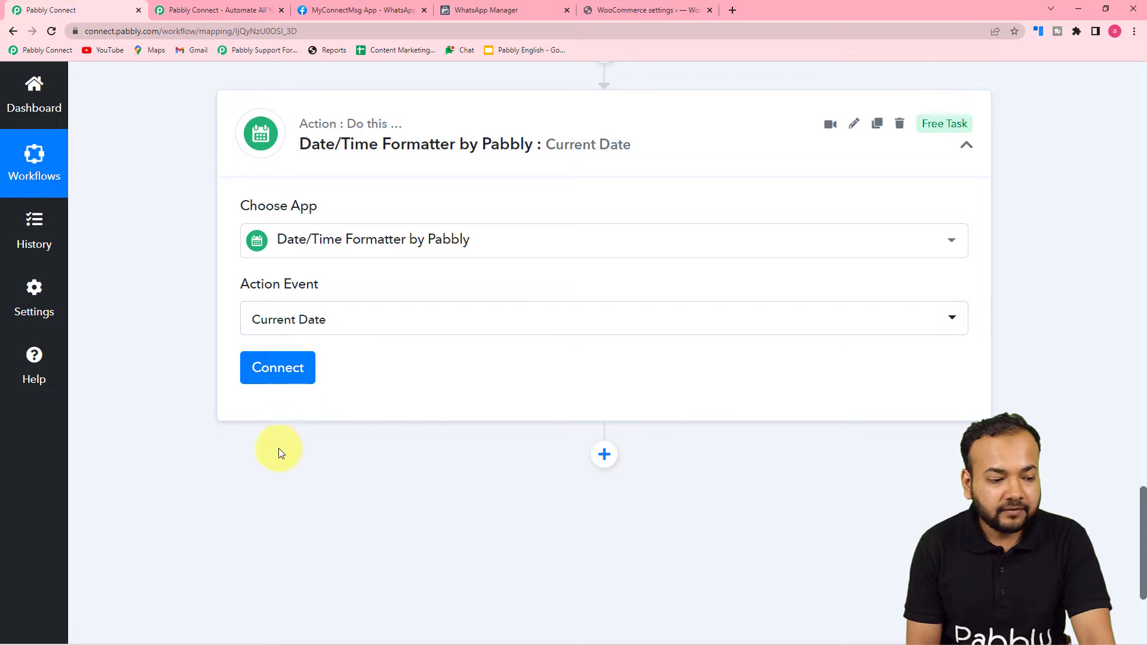
click(276, 368)
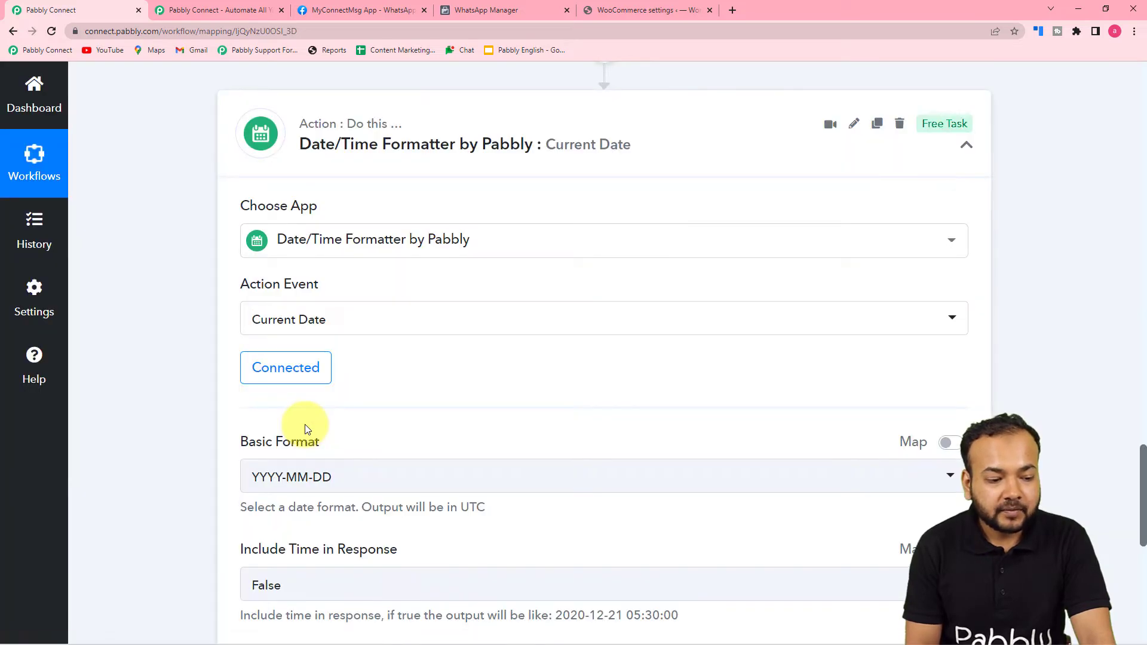
Step: Set the Current Date step's basic format to DD-MM-YYYY
scroll(305, 425, down, 3)
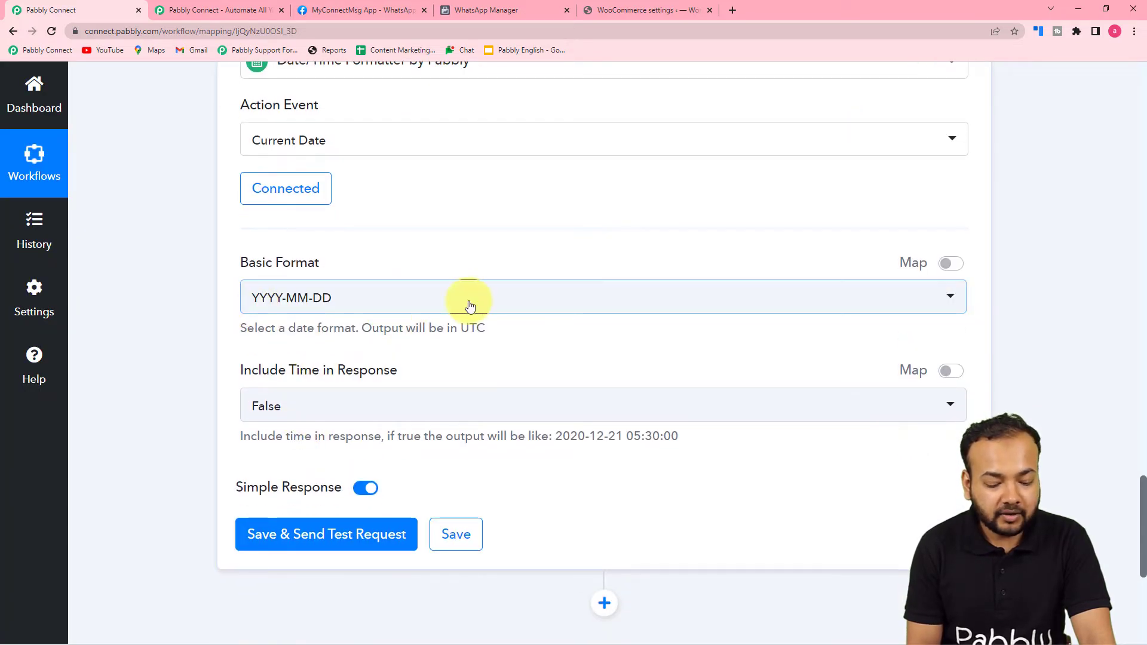
click(382, 304)
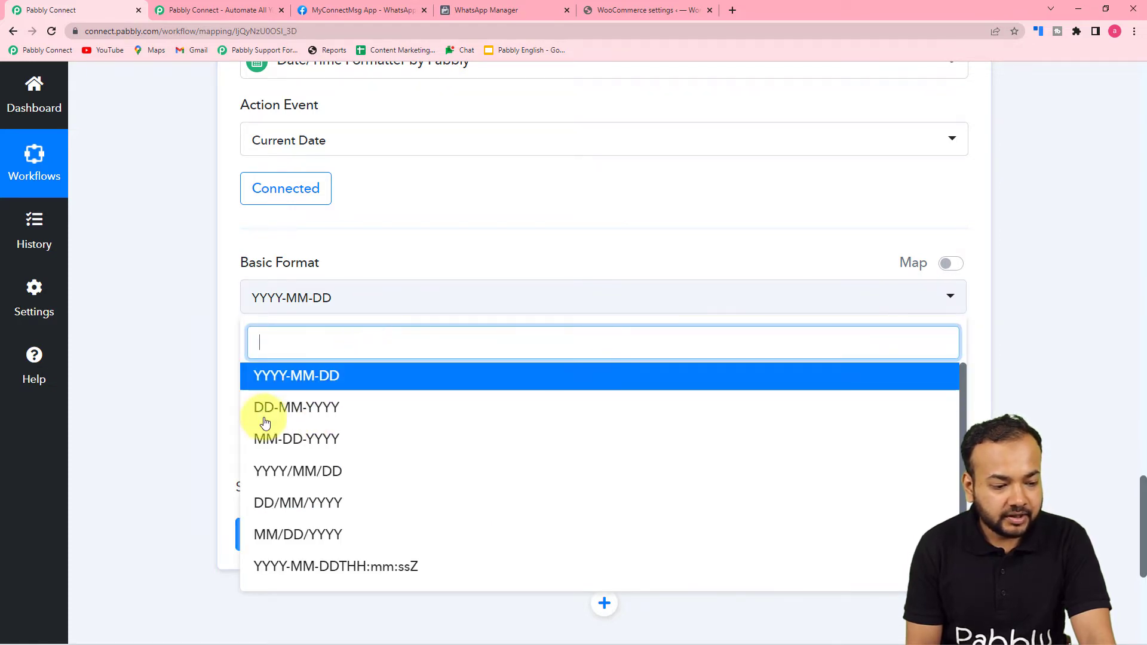
click(302, 406)
scroll(214, 383, down, 2)
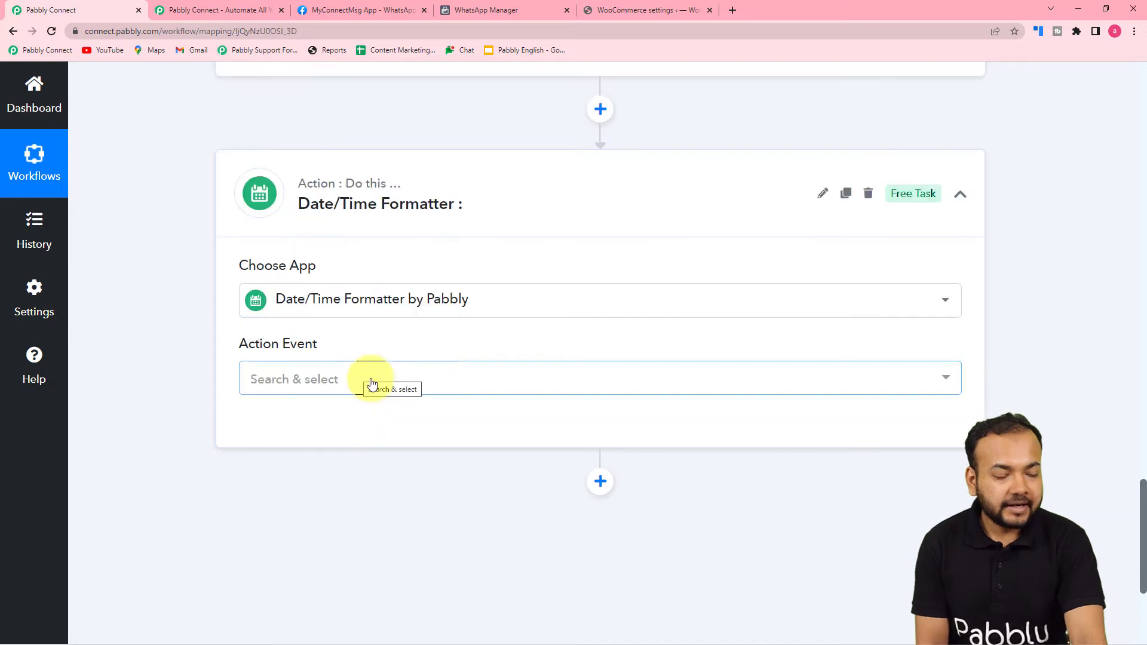
Step: Set the new Date/Time Formatter step's action event to Modify Current Date and connect it
scroll(279, 374, down, 2)
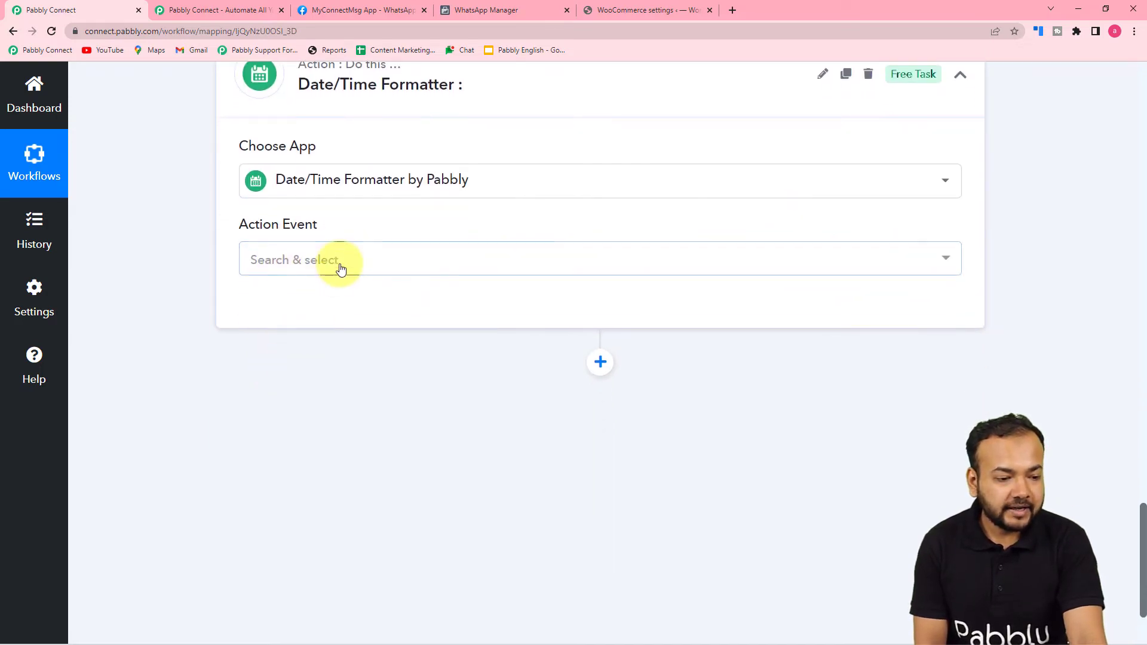
click(333, 258)
scroll(326, 432, down, 2)
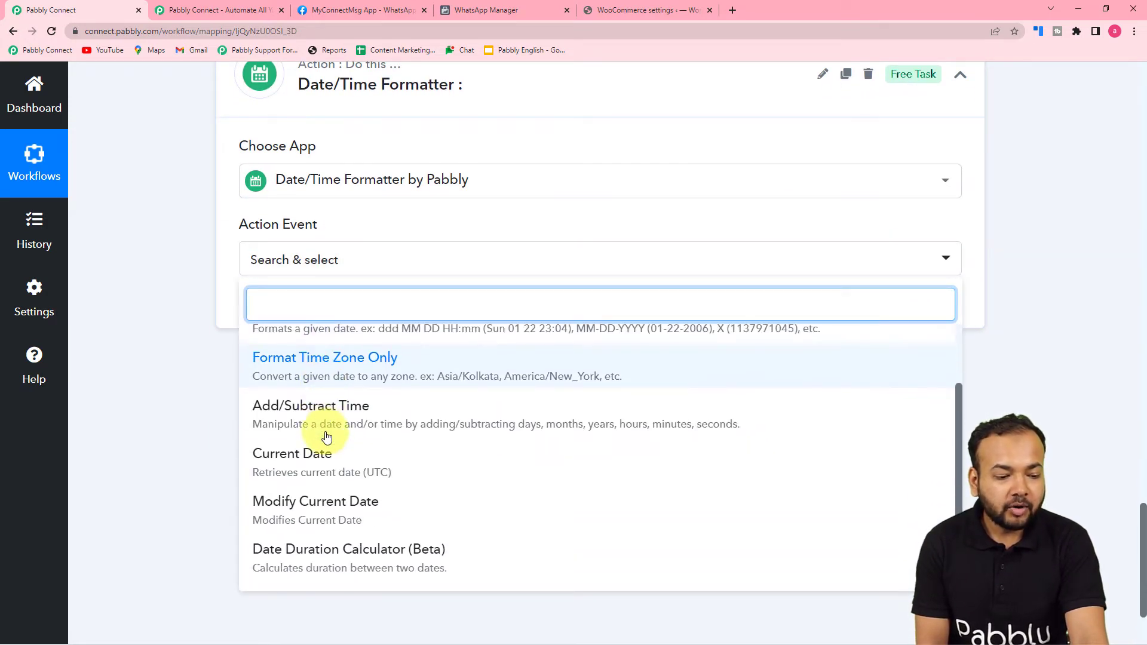
click(309, 514)
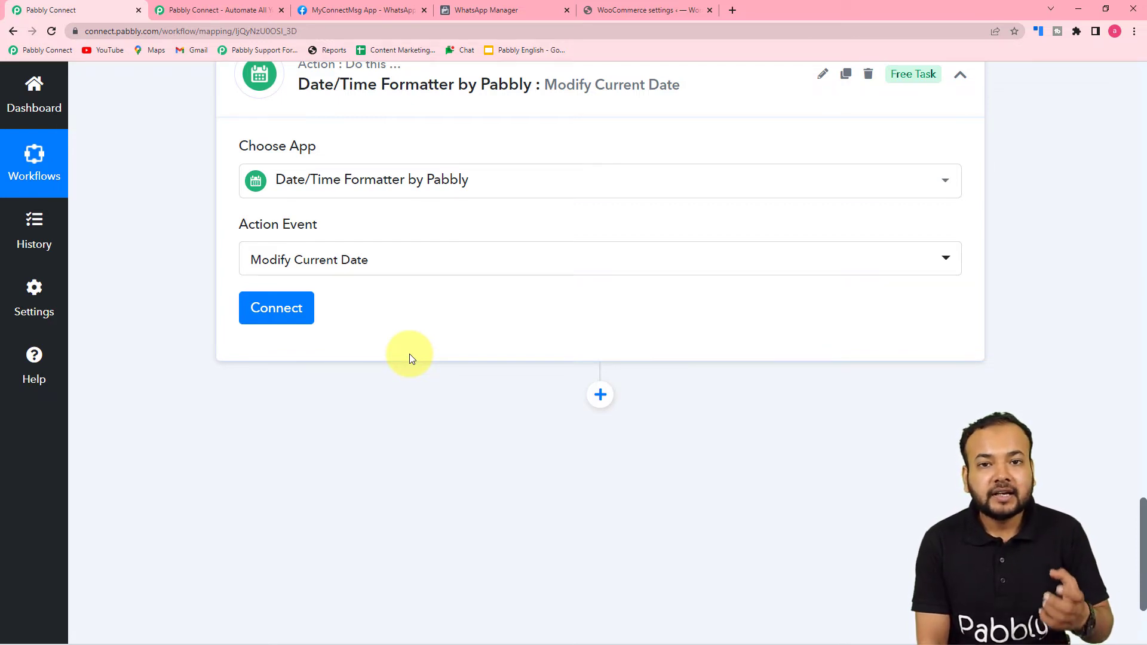
click(293, 316)
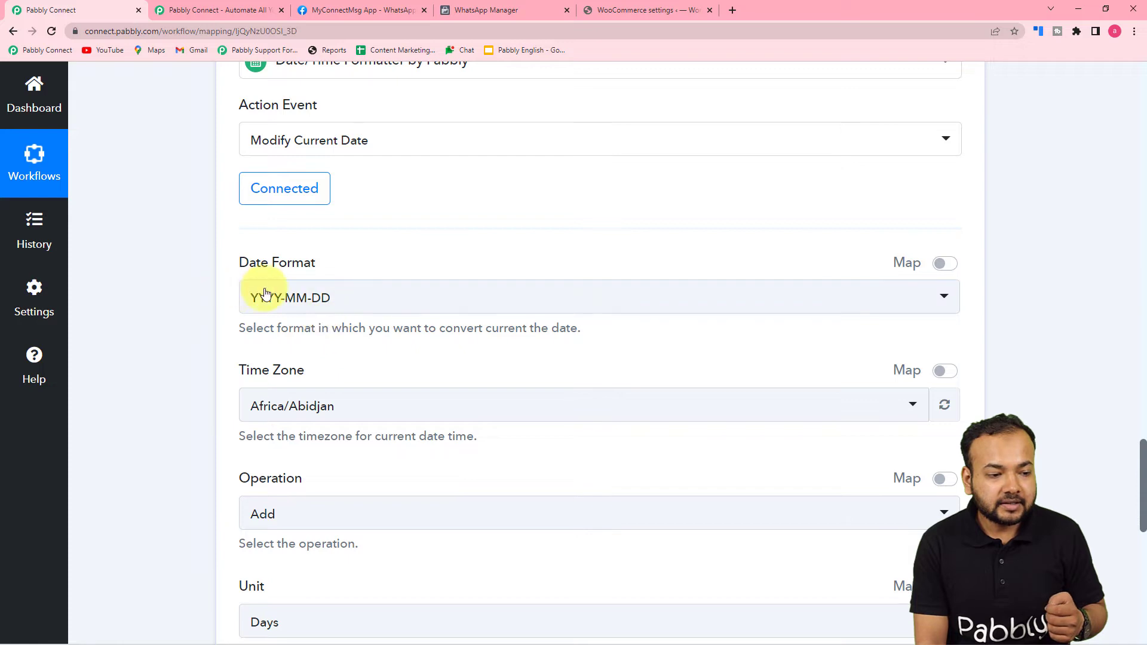
Step: Set the Modify Current Date step's date format to DD-MM-YYYY and its time zone to Asia/Kolkata
click(355, 304)
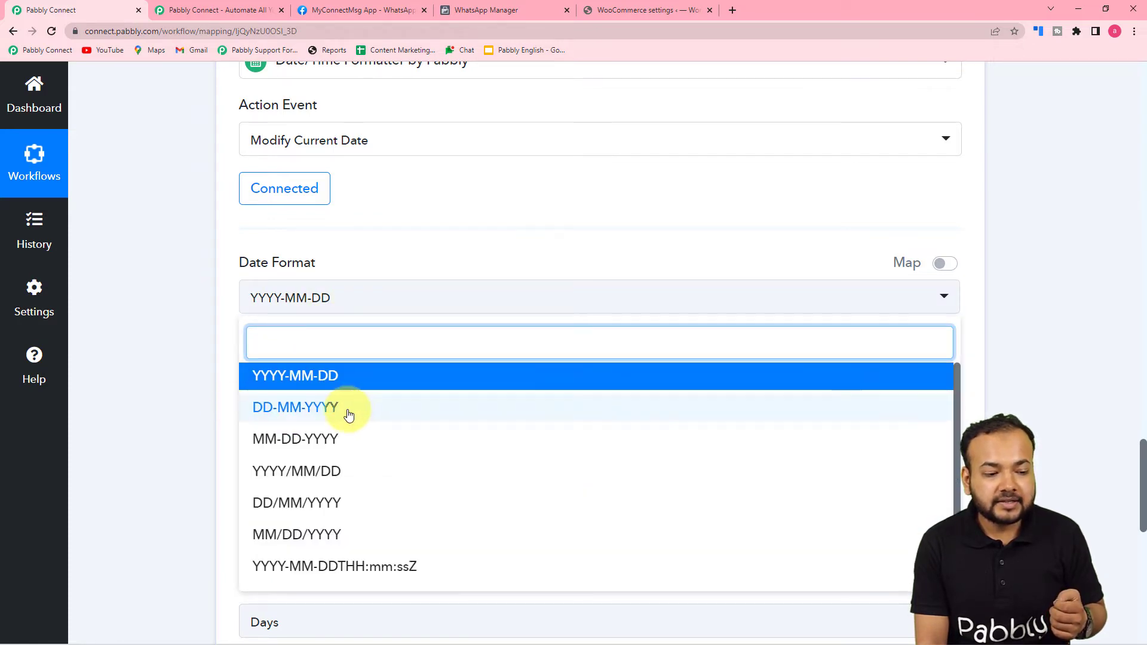
click(308, 415)
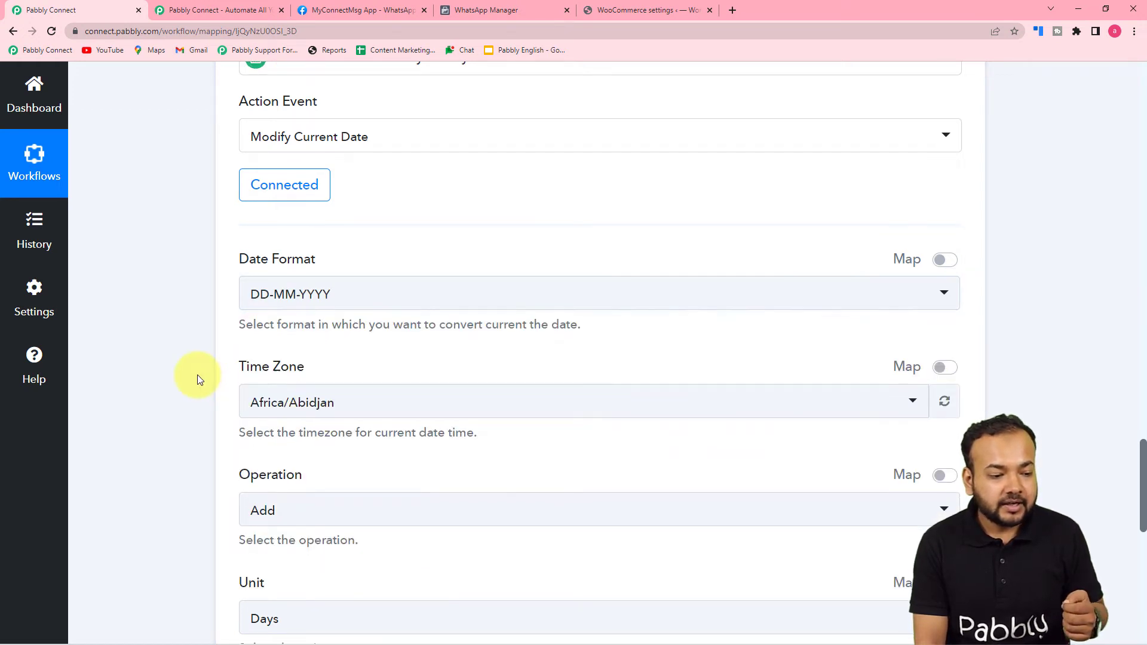
scroll(197, 375, down, 2)
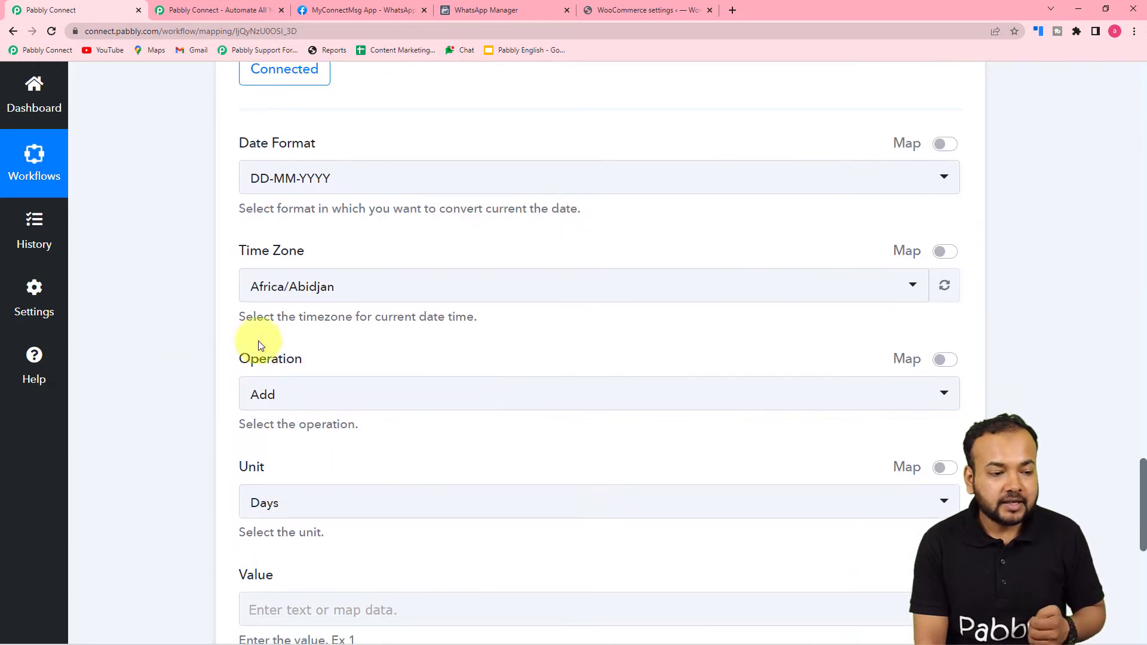
click(396, 305)
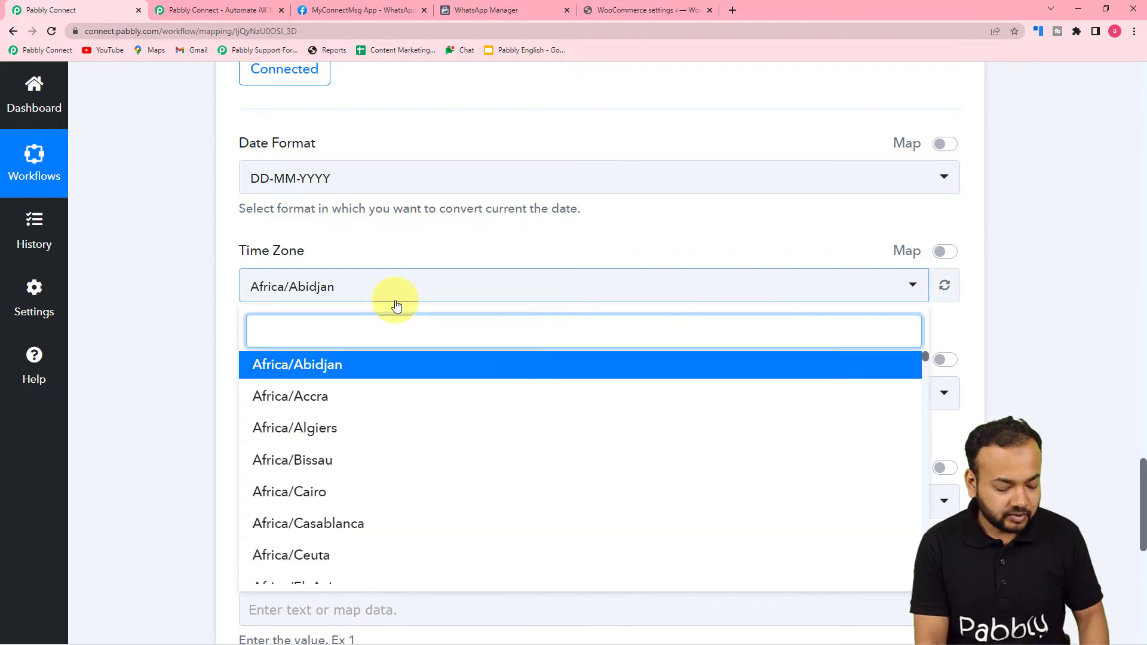
text(kol)
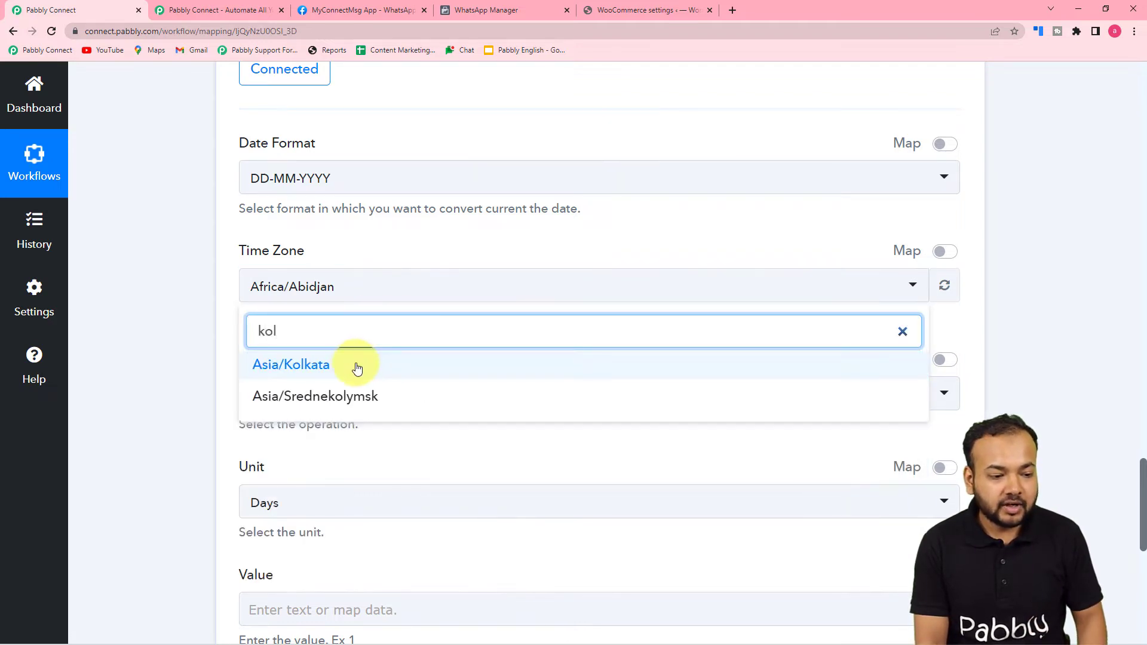
click(353, 365)
click(210, 343)
scroll(211, 343, down, 3)
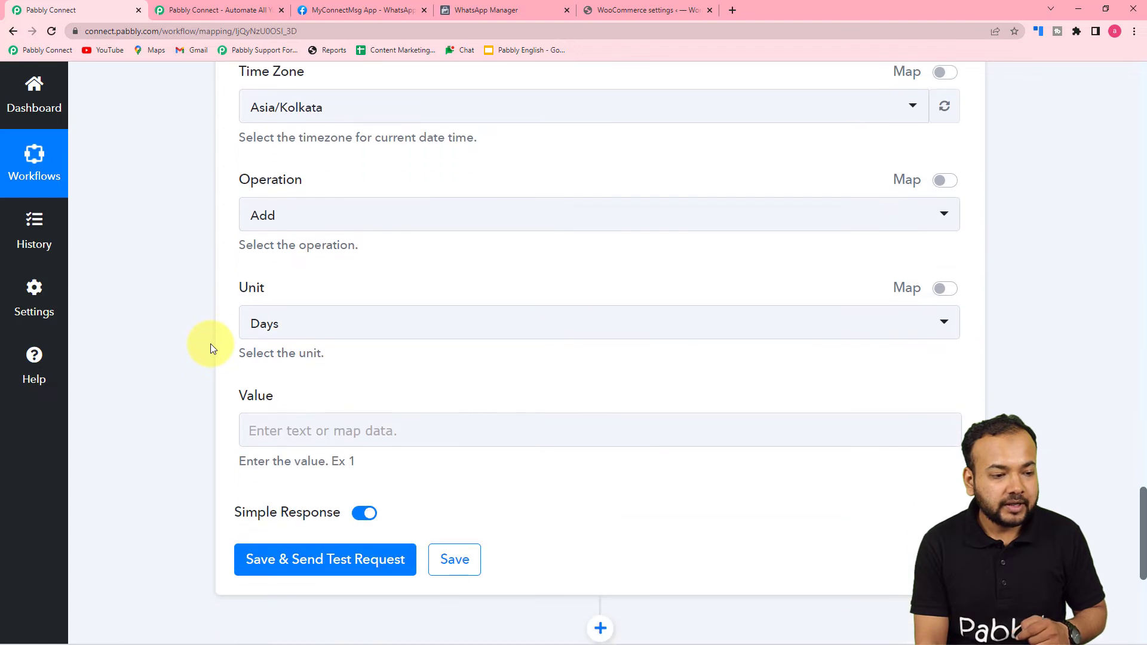
Step: Configure the date modification to add 3 days, with operation Add, unit Days and value 3
click(322, 224)
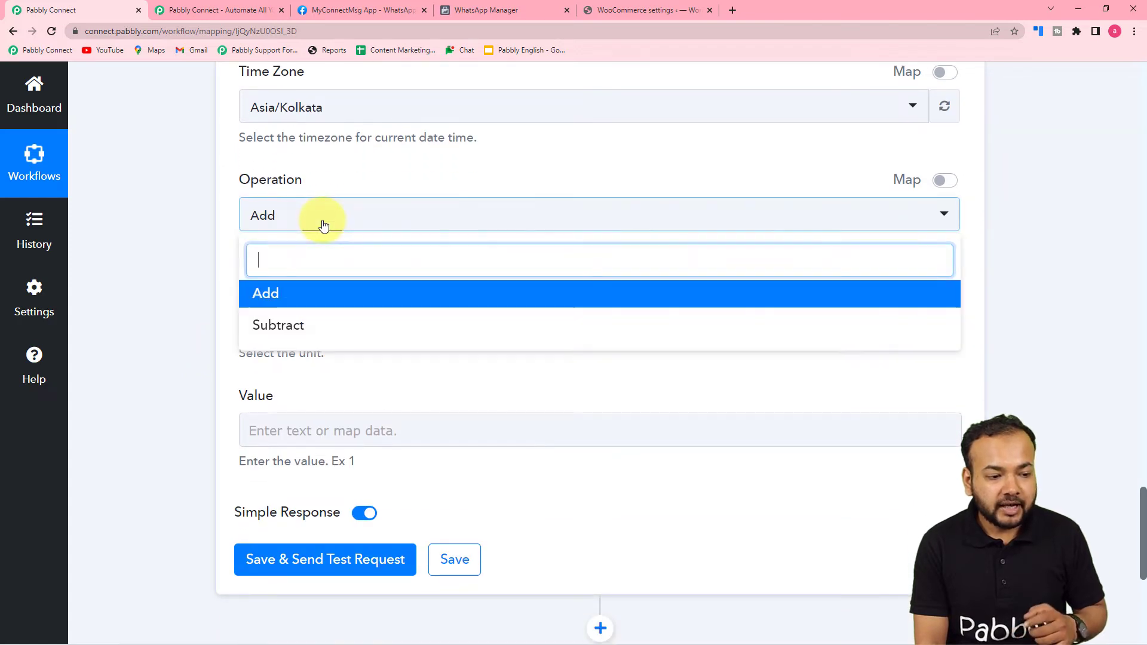
click(282, 301)
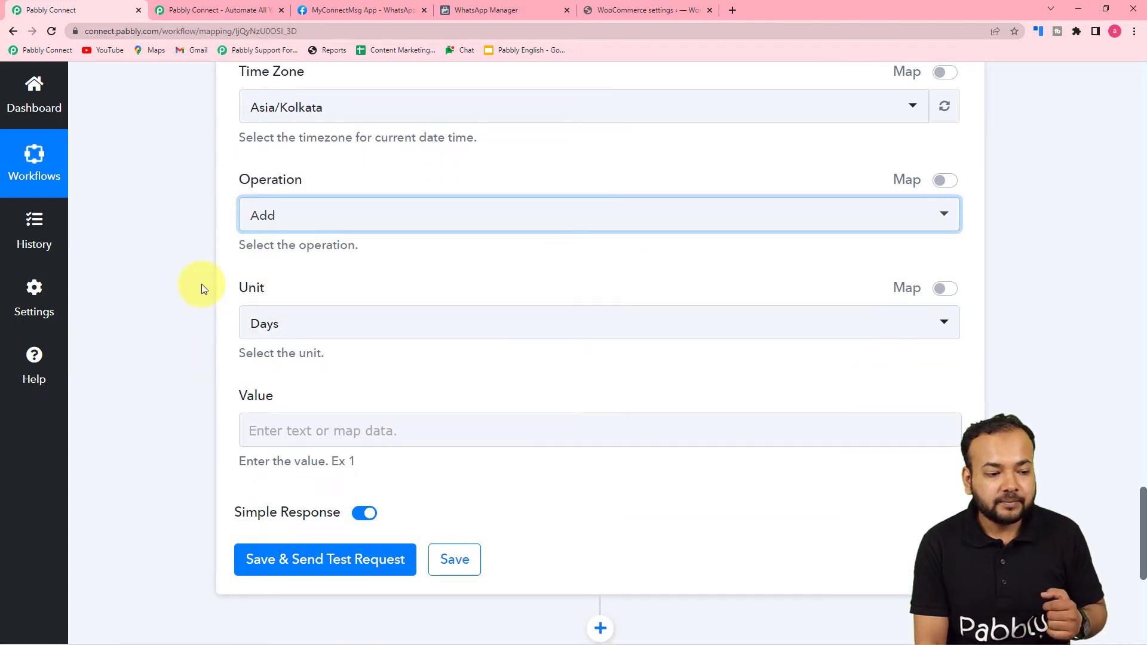
click(325, 338)
click(292, 409)
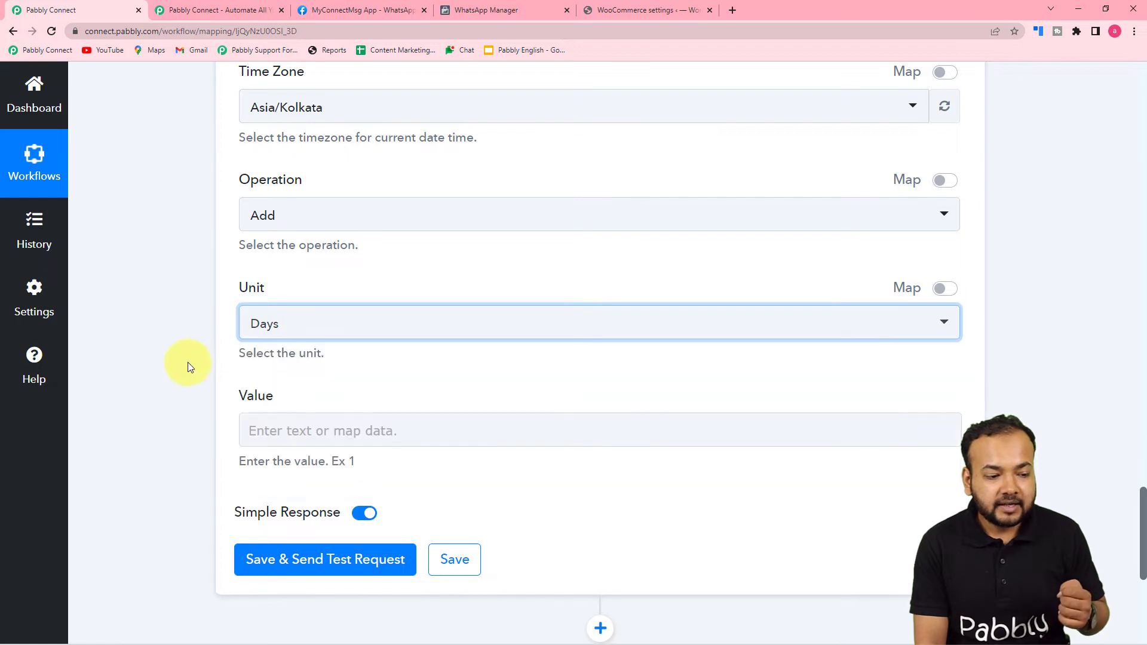
click(187, 362)
click(295, 429)
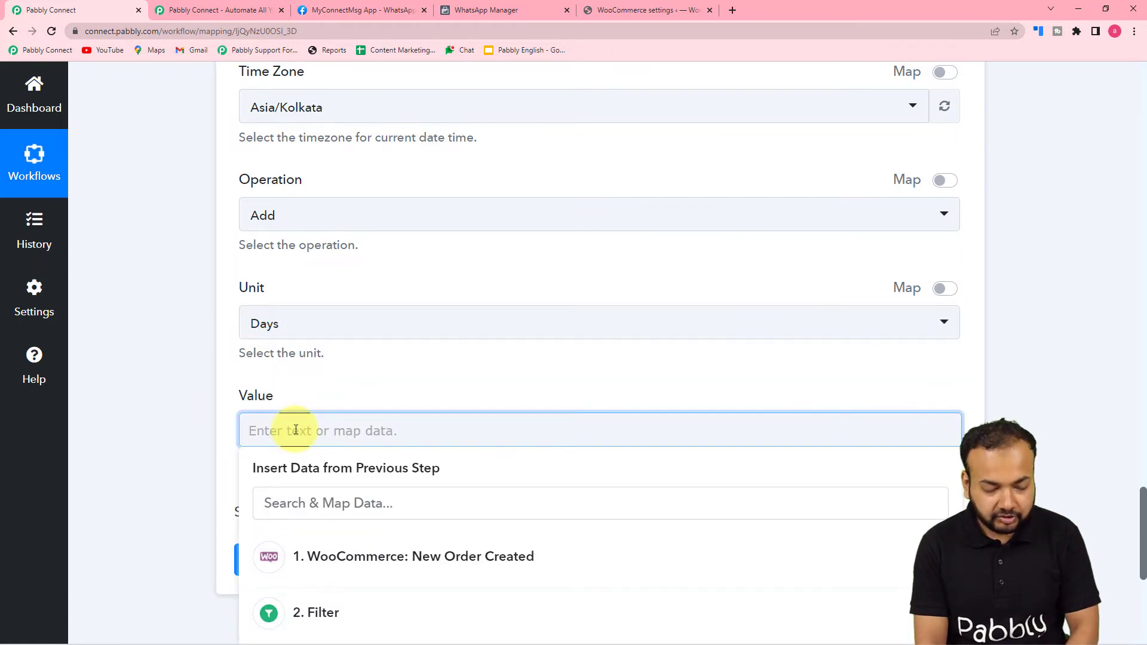
text(3)
click(193, 427)
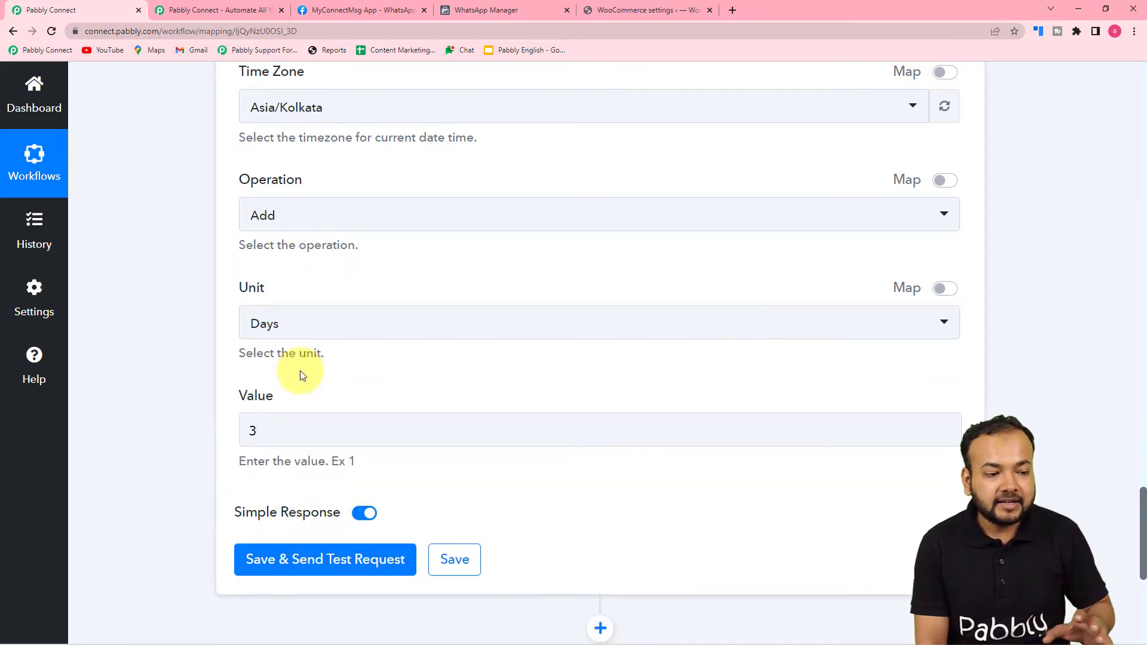
Step: Review the Modify Current Date settings and save the step with a test request
scroll(276, 435, up, 6)
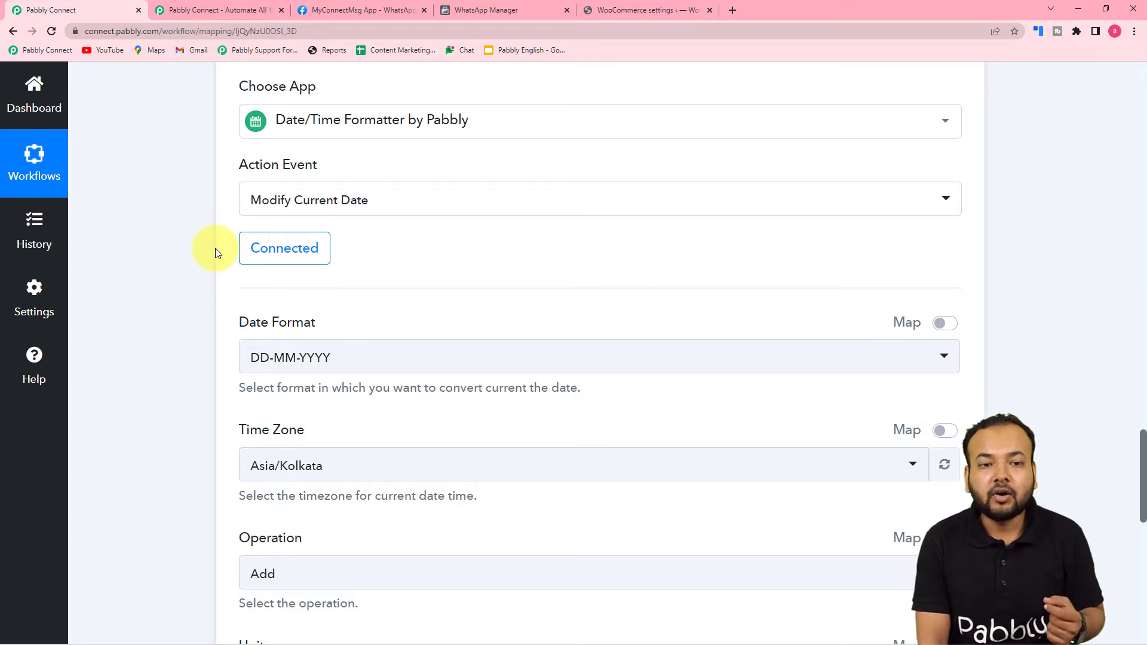
scroll(215, 248, down, 10)
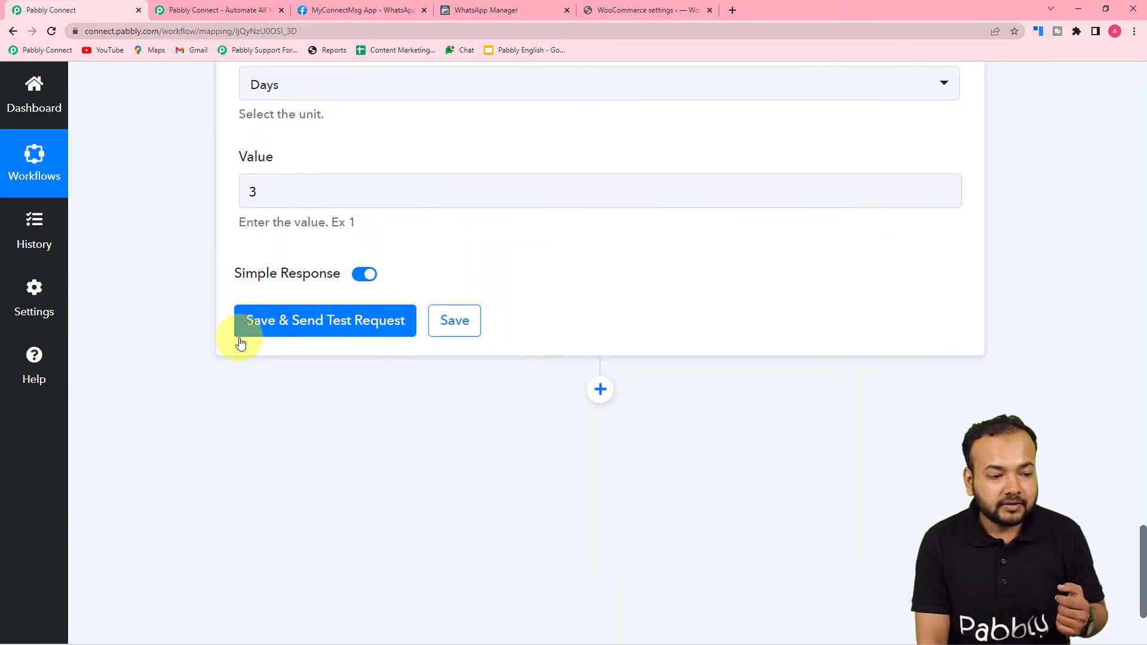
click(247, 326)
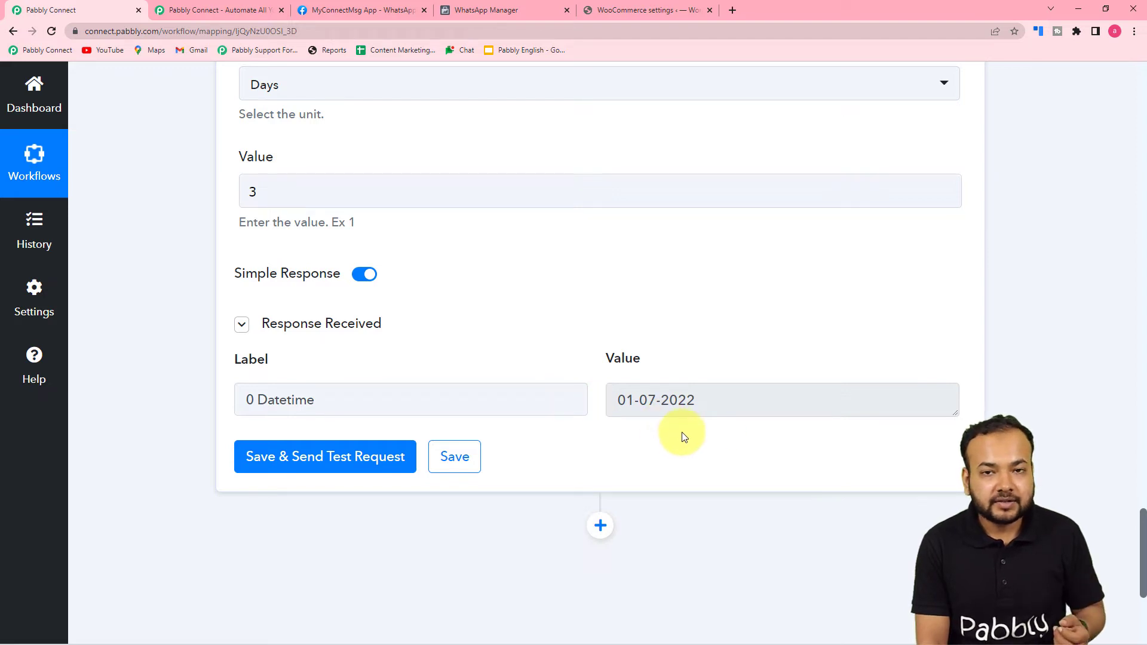
Step: Add another action step after the date modification using the WhatsApp Cloud API app
scroll(682, 432, down, 4)
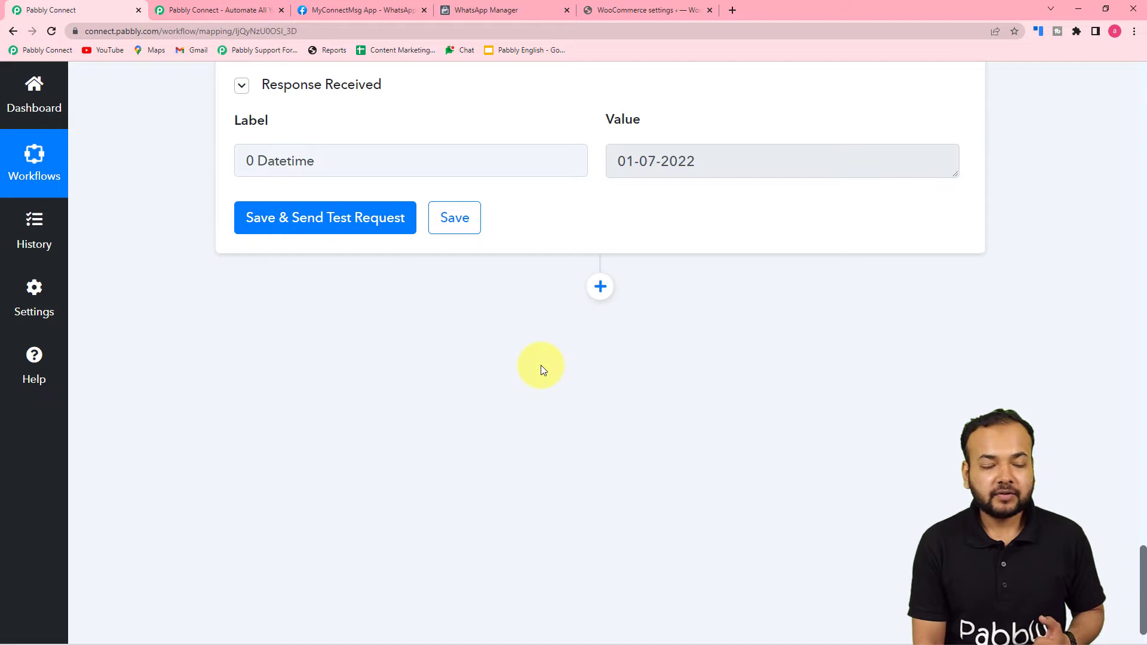
click(600, 286)
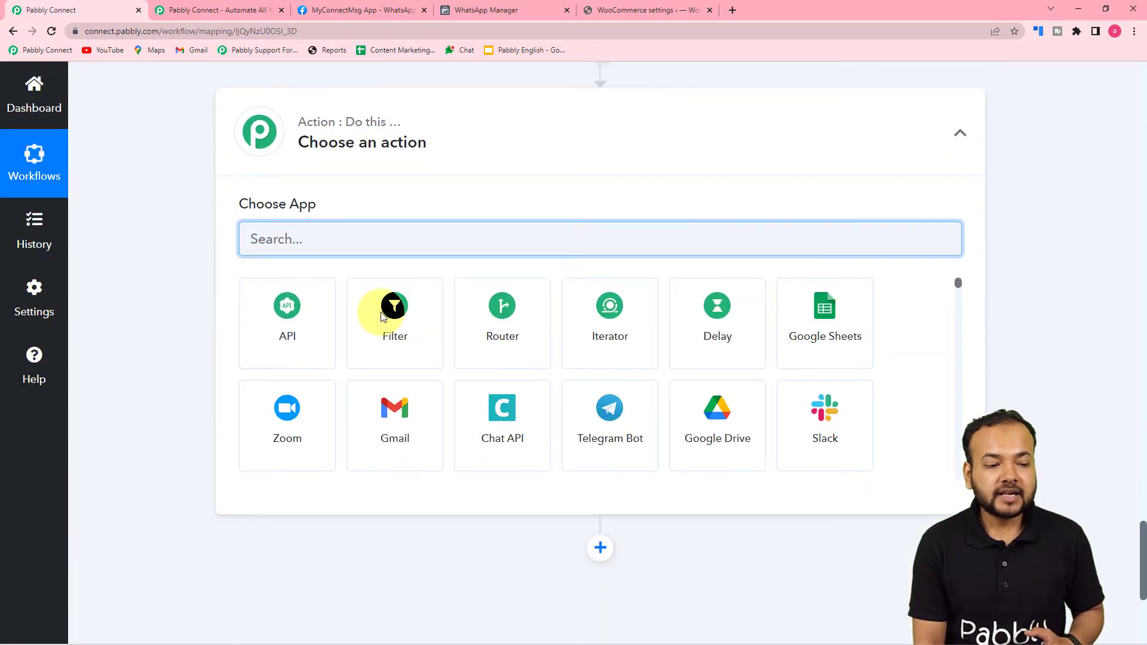
text(w)
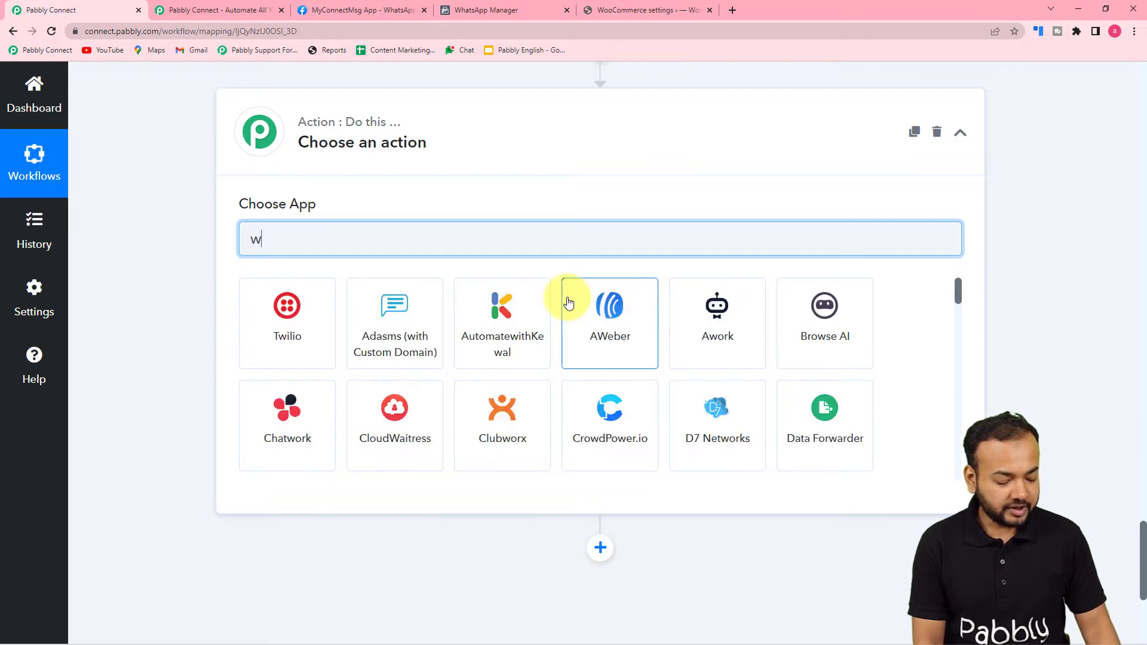
text(ha)
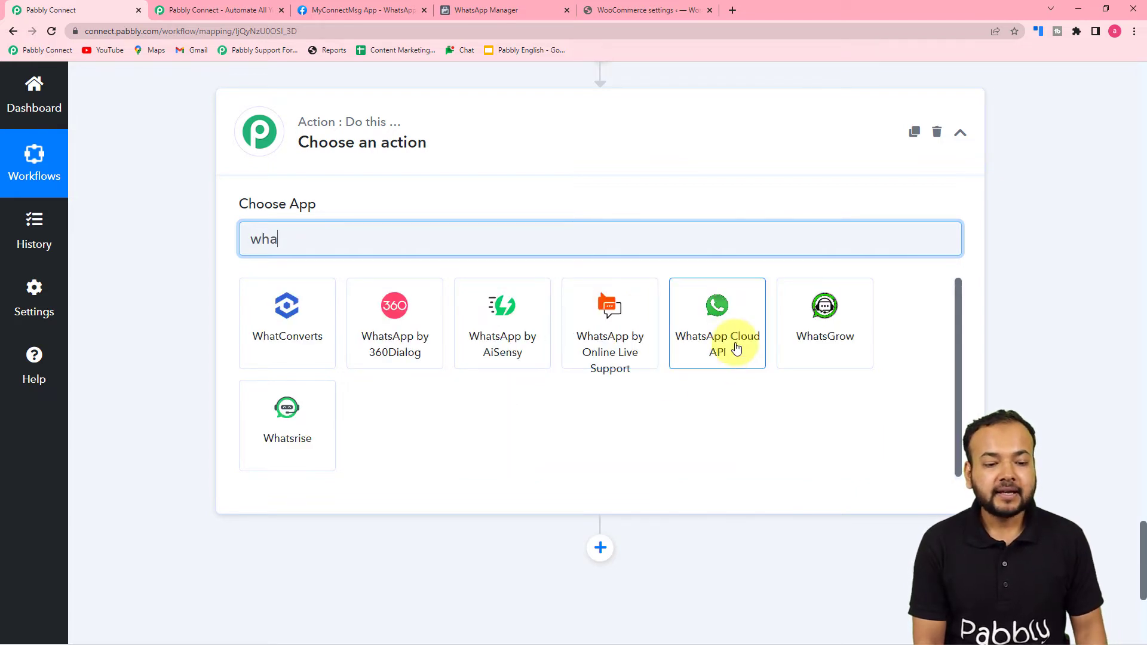
click(737, 348)
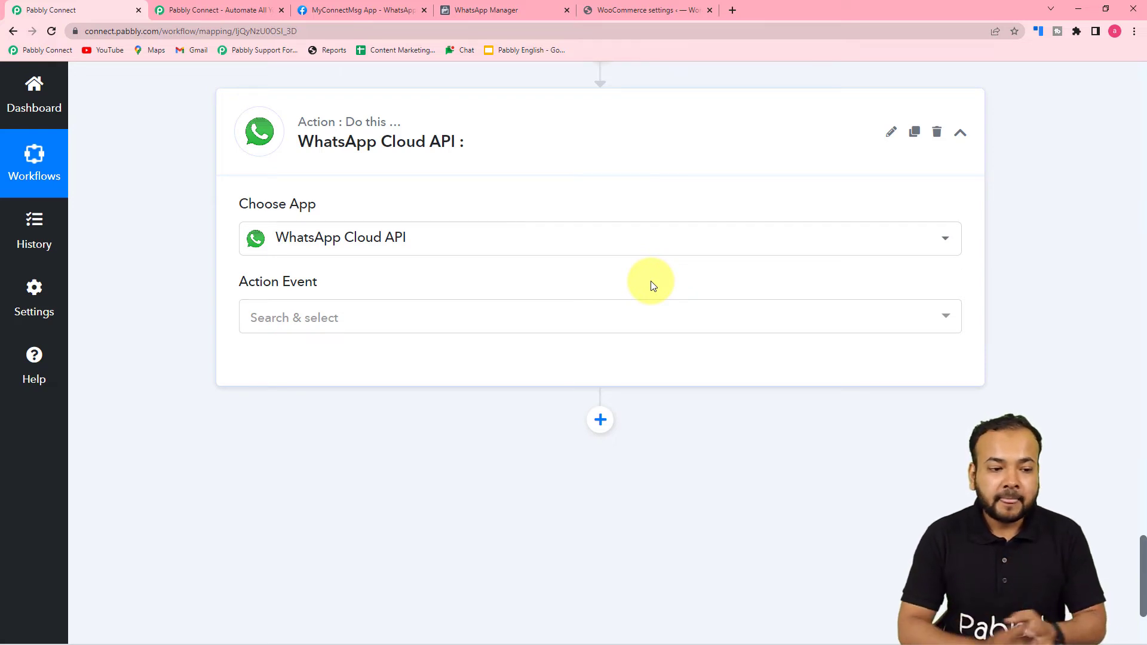
Step: Set the WhatsApp Cloud API action event to Send Template Message and start adding a new connection
click(310, 324)
click(305, 401)
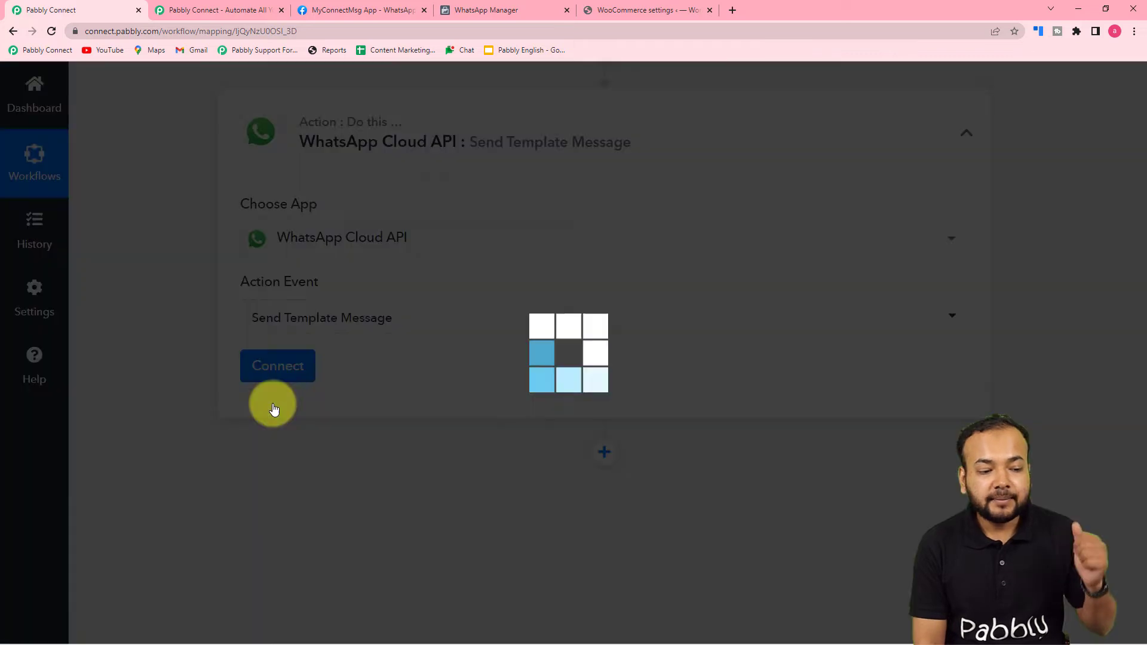
click(265, 366)
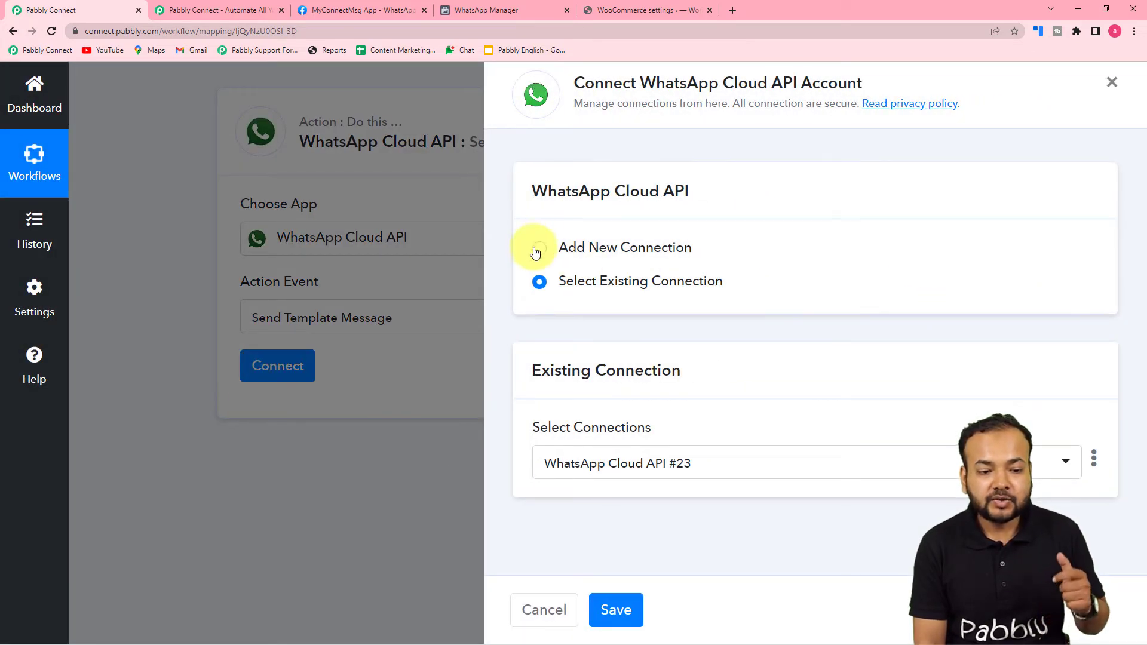
click(537, 251)
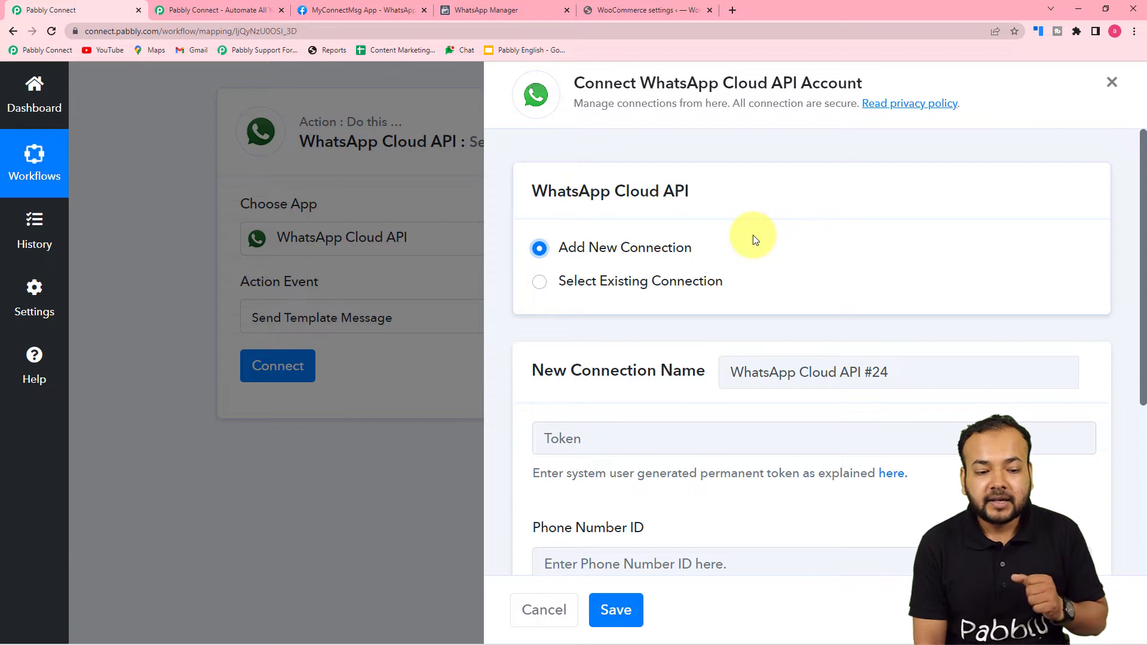
scroll(752, 239, down, 3)
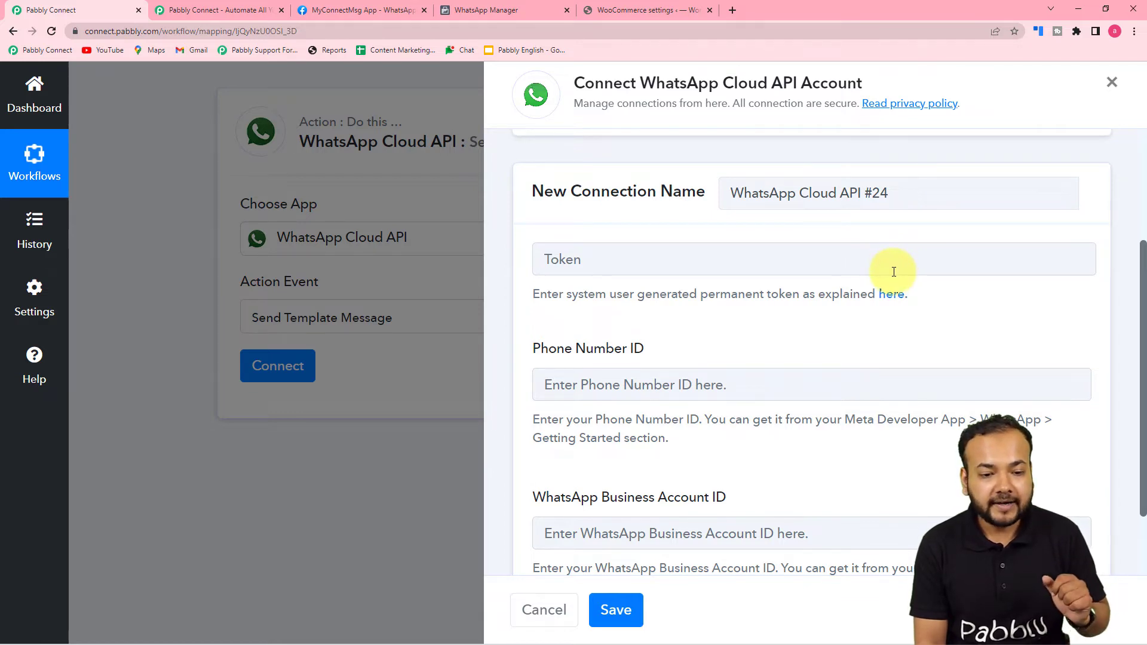
scroll(893, 272, down, 1)
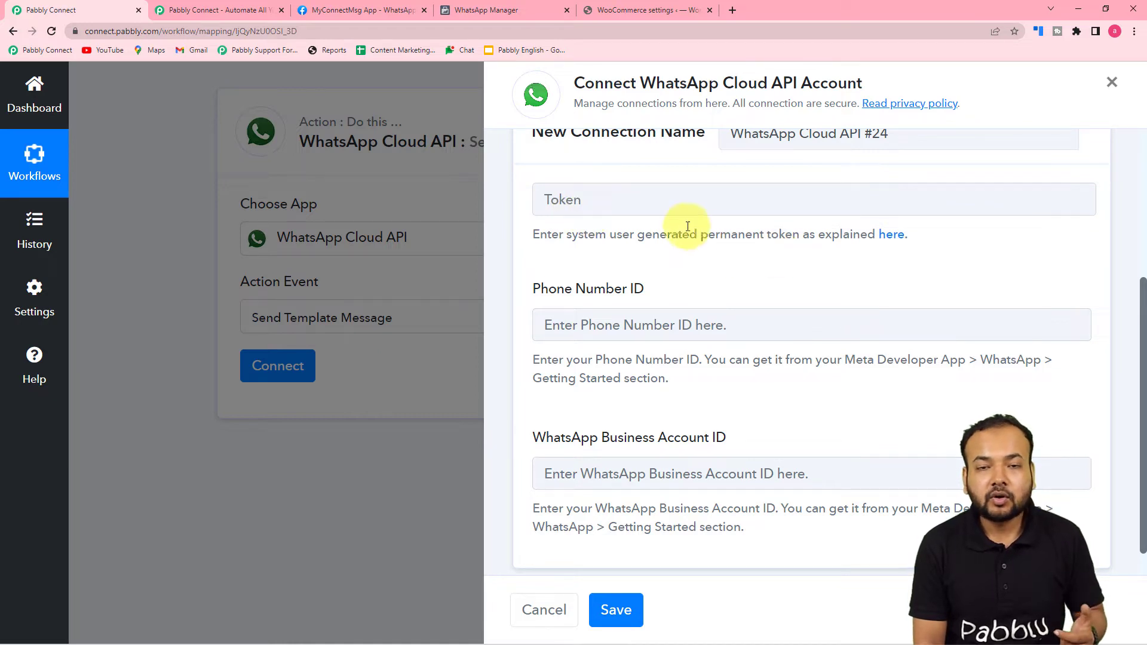
scroll(627, 232, down, 1)
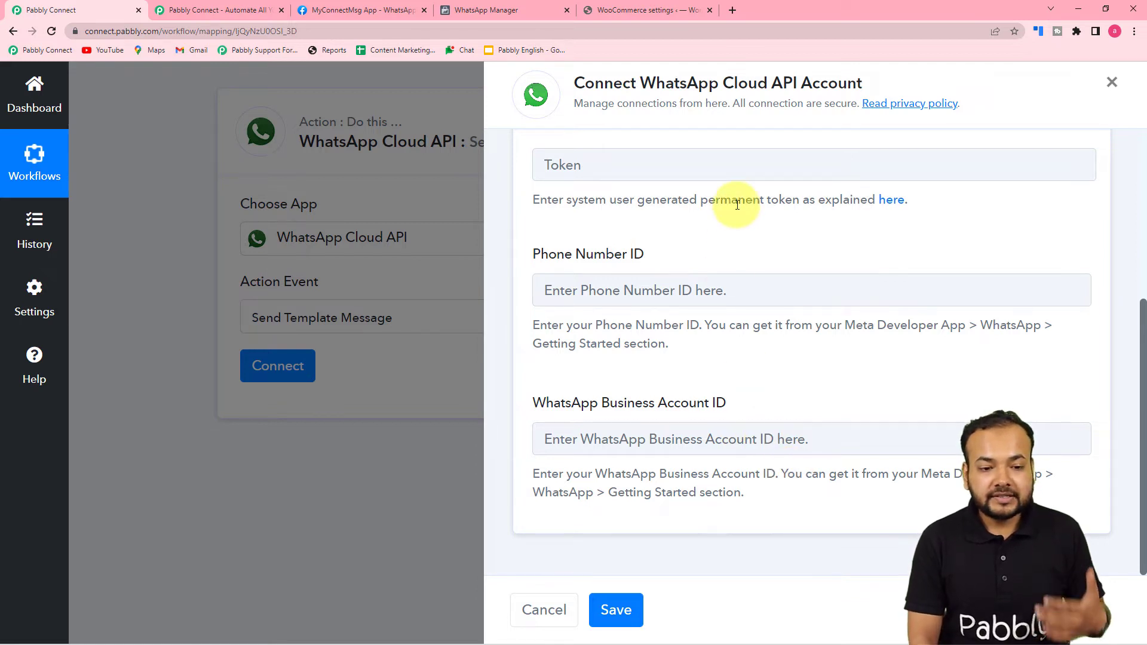
Step: Open the linked token guide and examine its WhatsApp Cloud API setup, permanent token, notification and FAQ sections
click(891, 203)
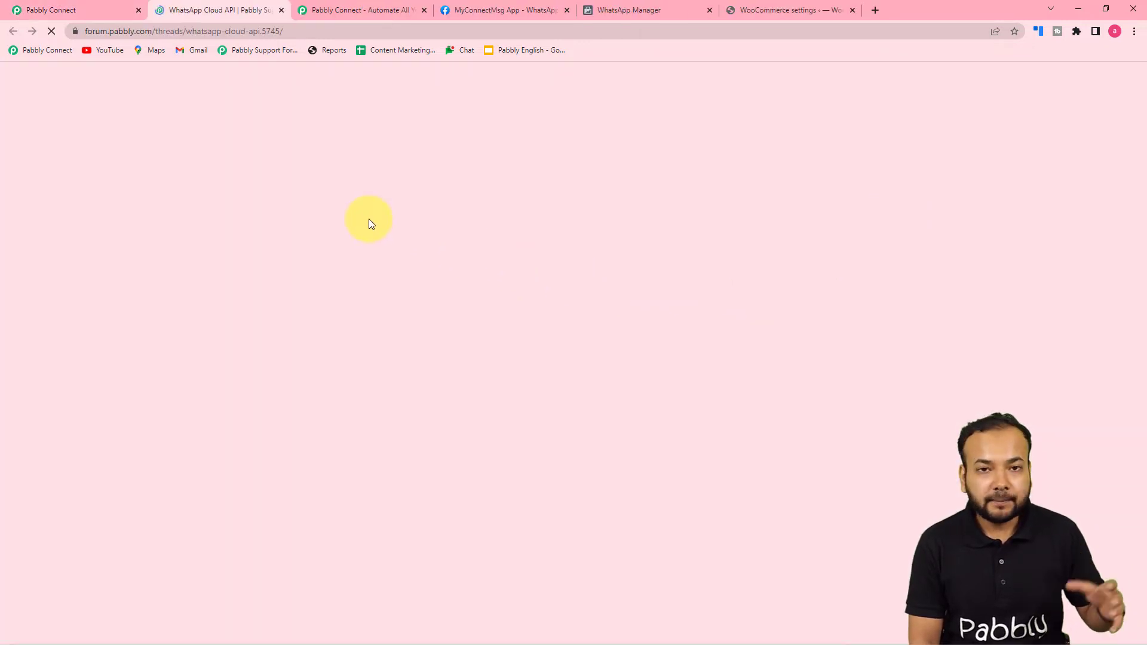
scroll(368, 219, down, 6)
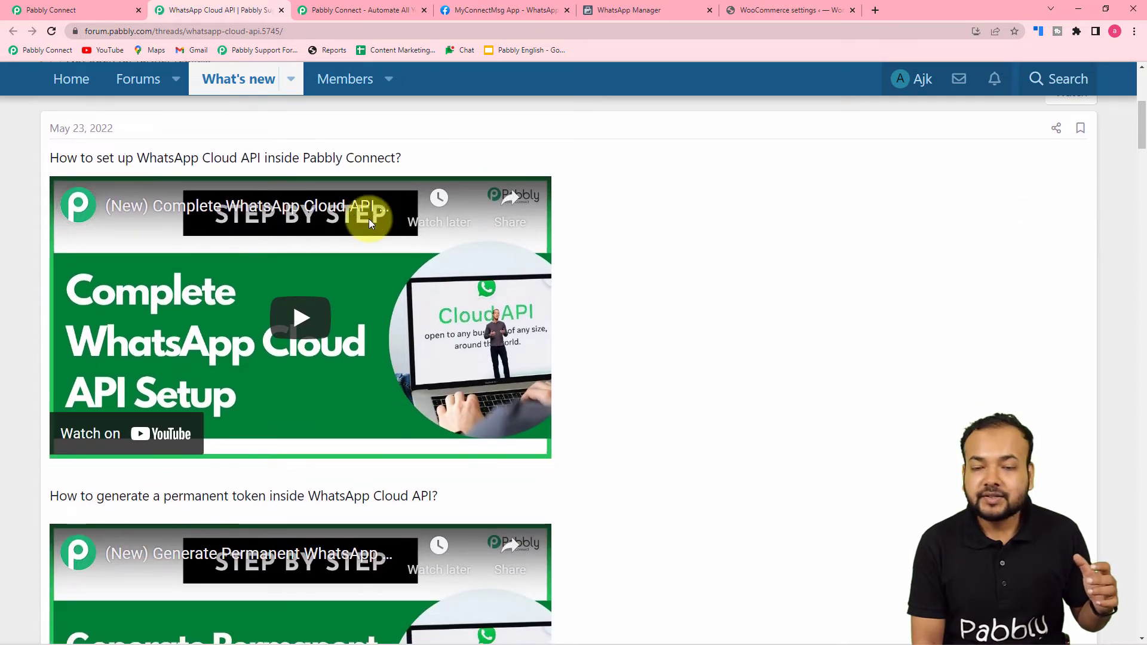
scroll(367, 219, down, 1)
scroll(360, 278, up, 1)
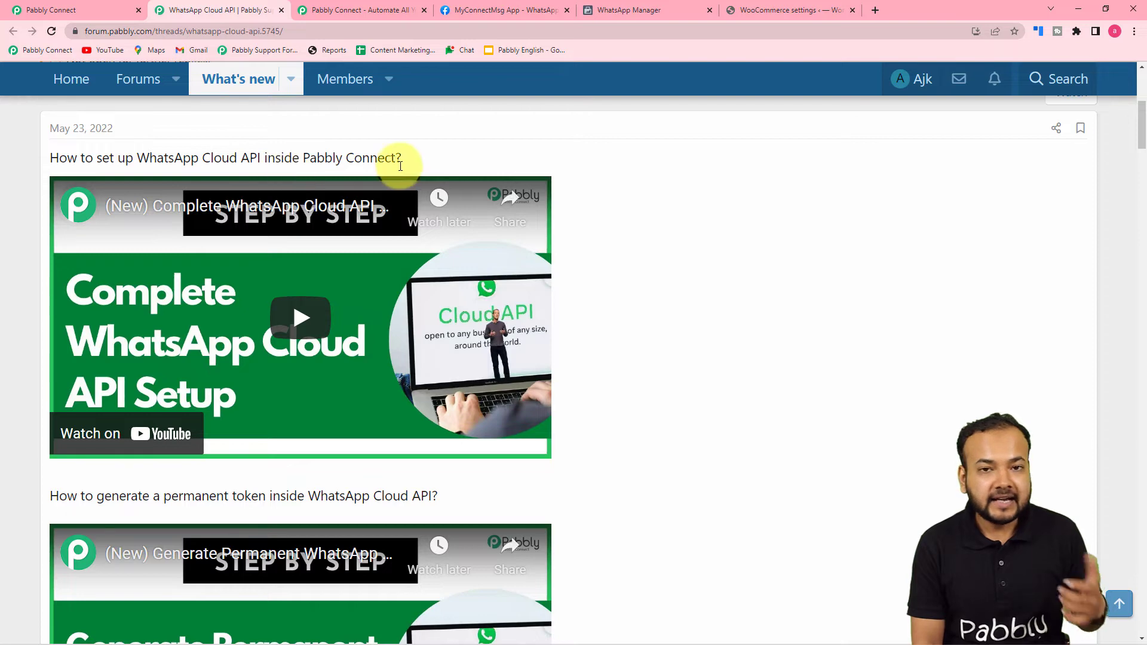
scroll(418, 215, down, 4)
scroll(201, 320, down, 1)
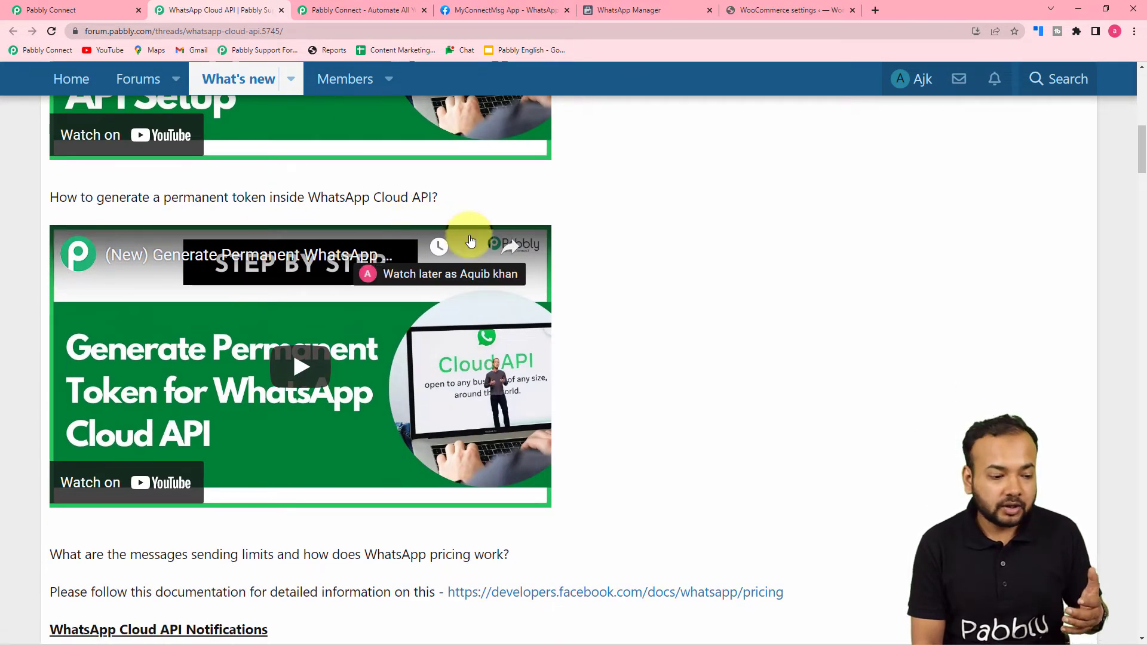
scroll(470, 240, down, 7)
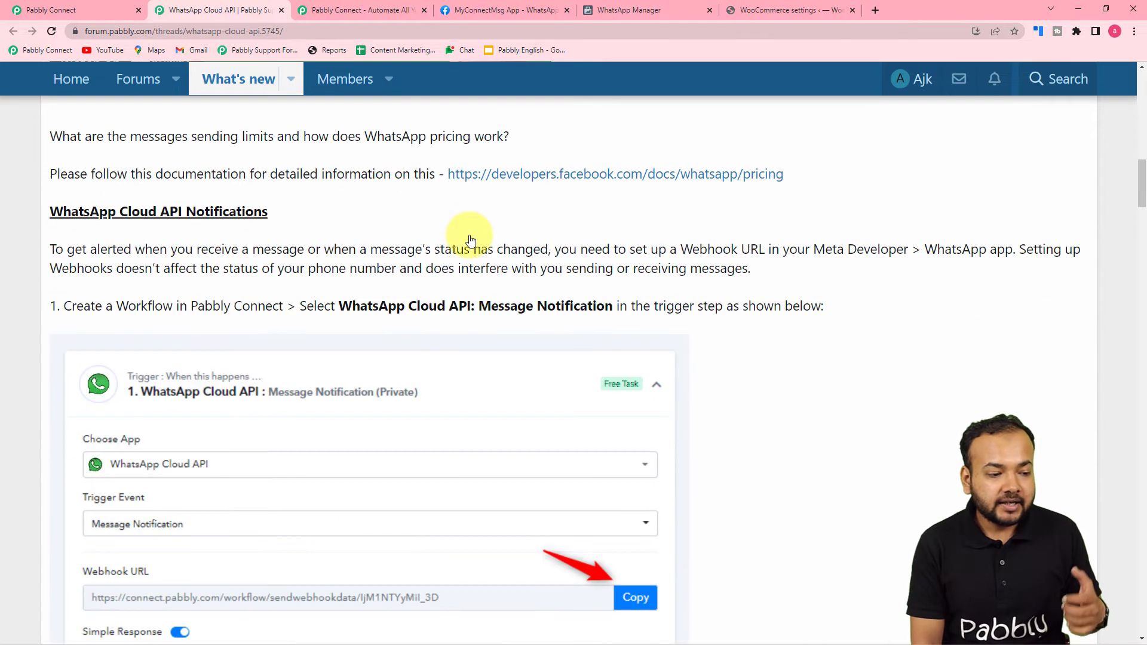
scroll(349, 330, down, 7)
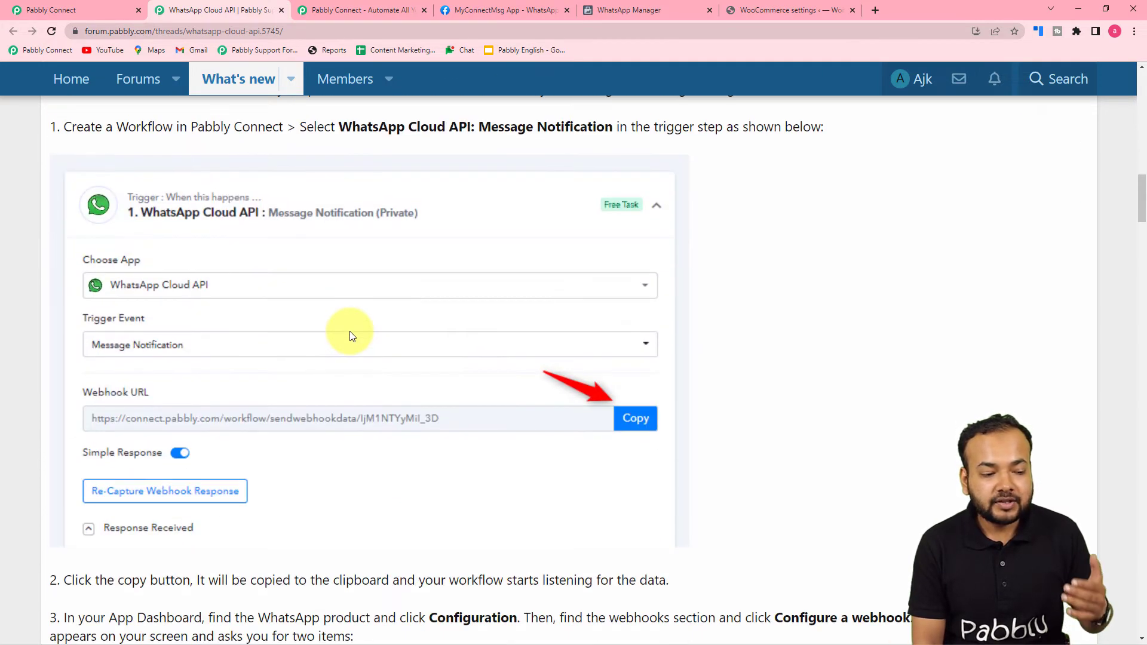
scroll(351, 336, down, 5)
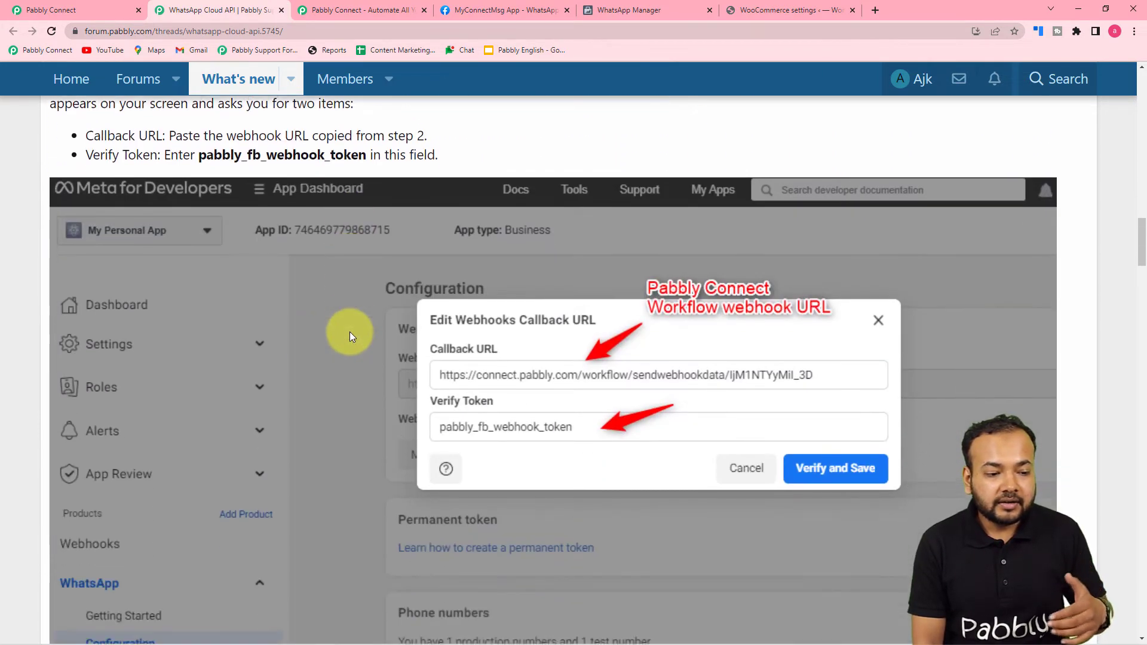
scroll(295, 337, down, 2)
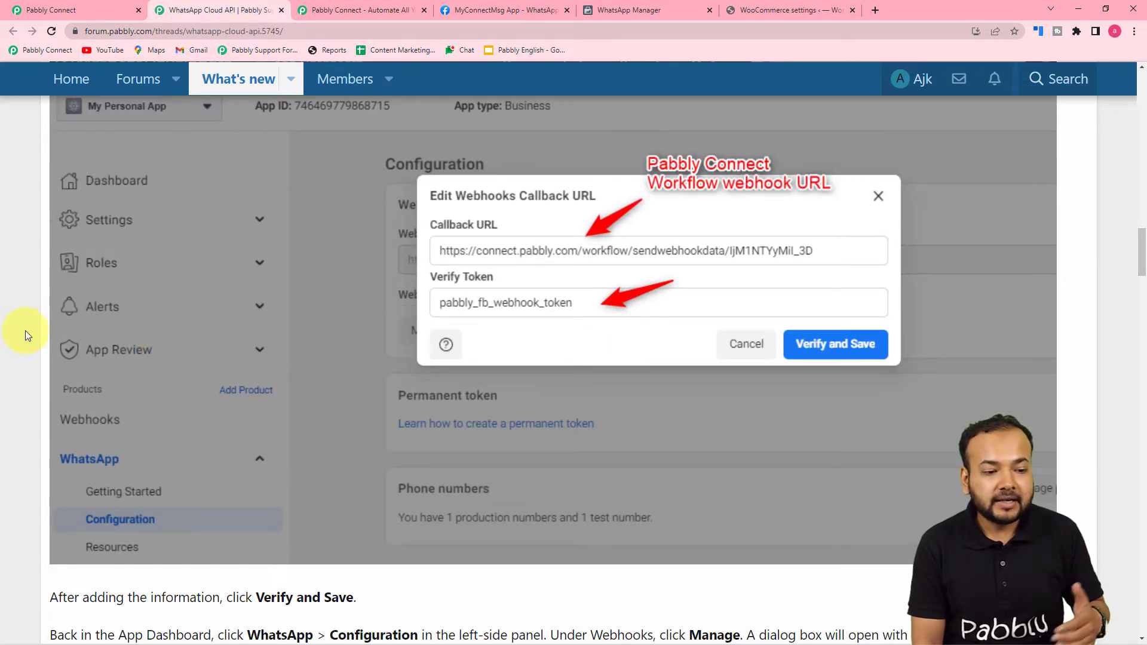
scroll(25, 332, down, 4)
scroll(25, 331, down, 18)
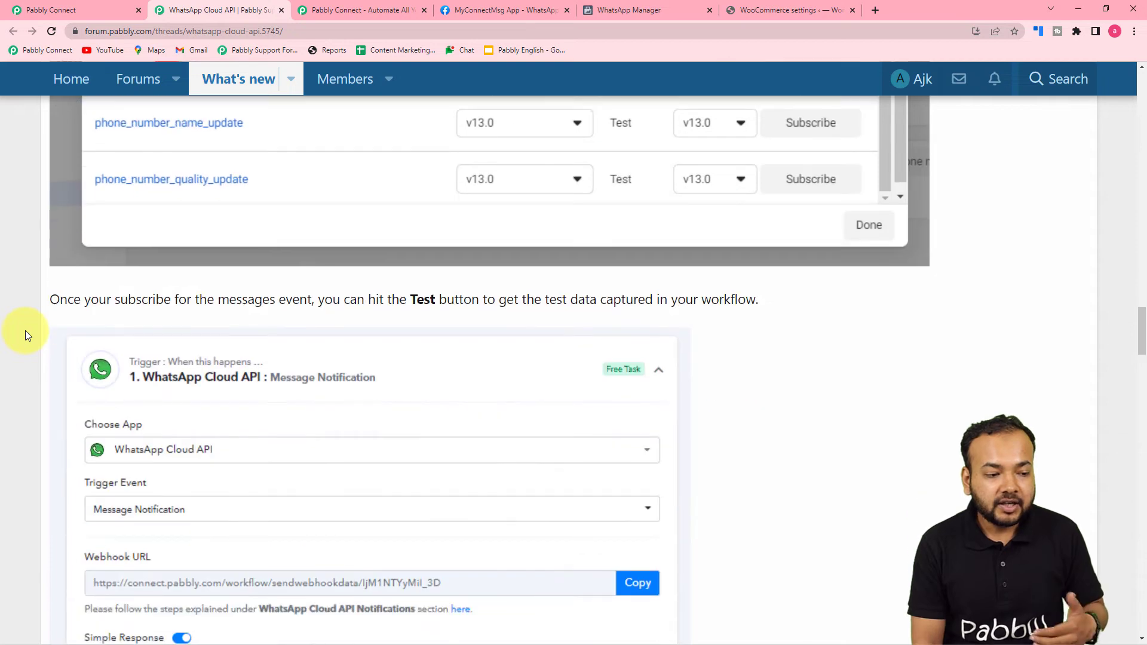
scroll(25, 330, down, 15)
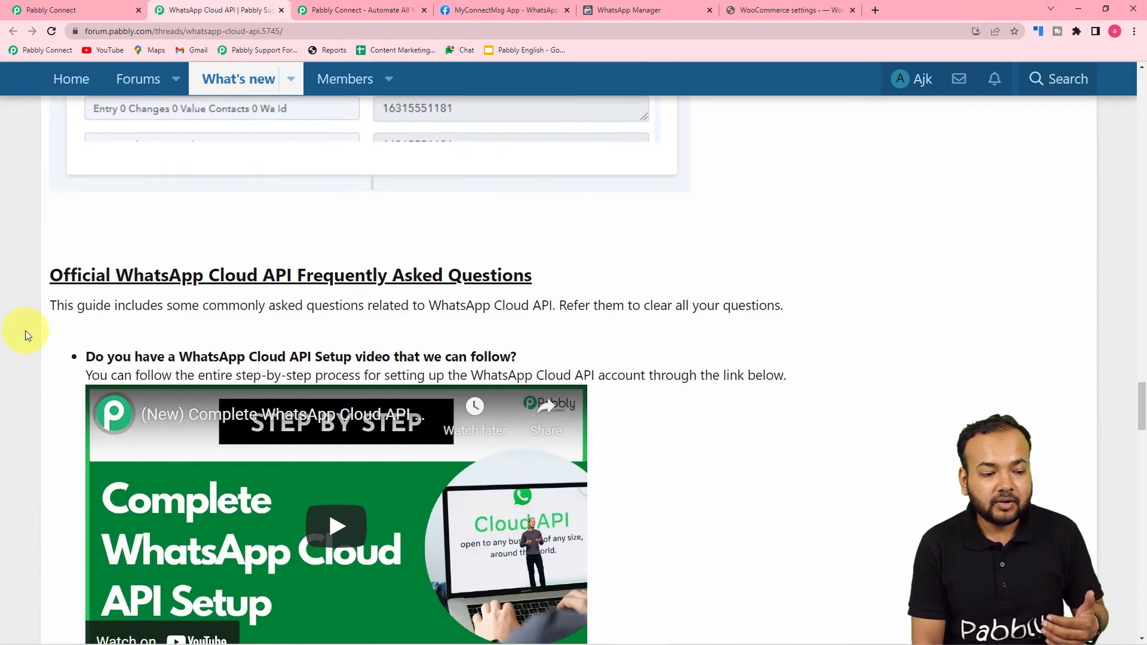
scroll(25, 331, down, 3)
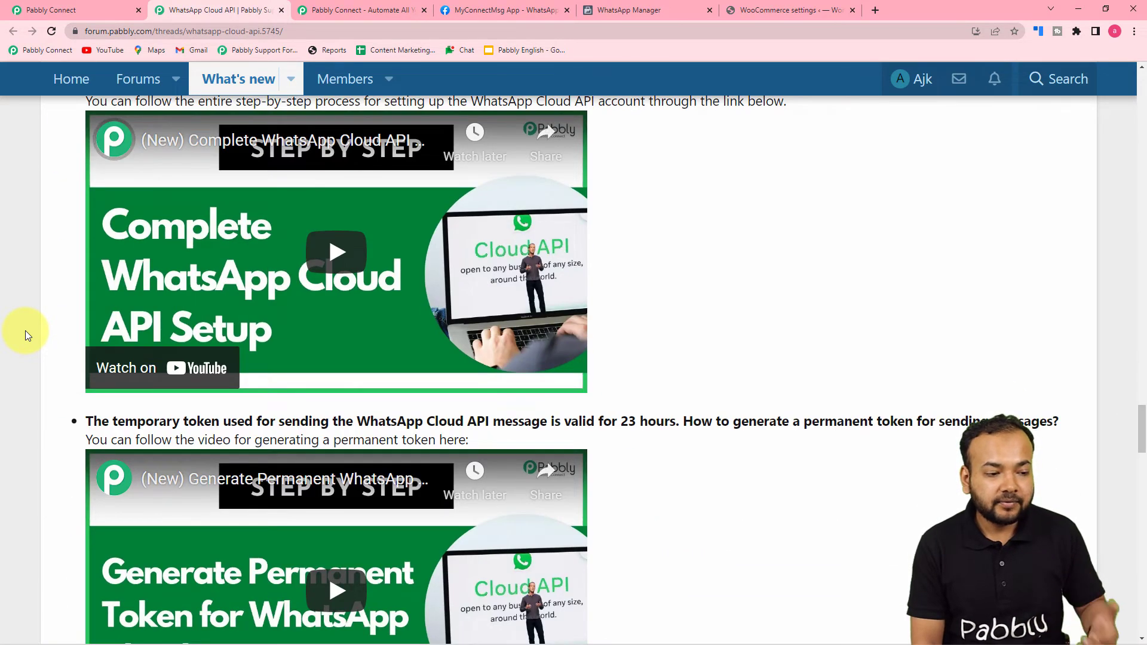
click(57, 11)
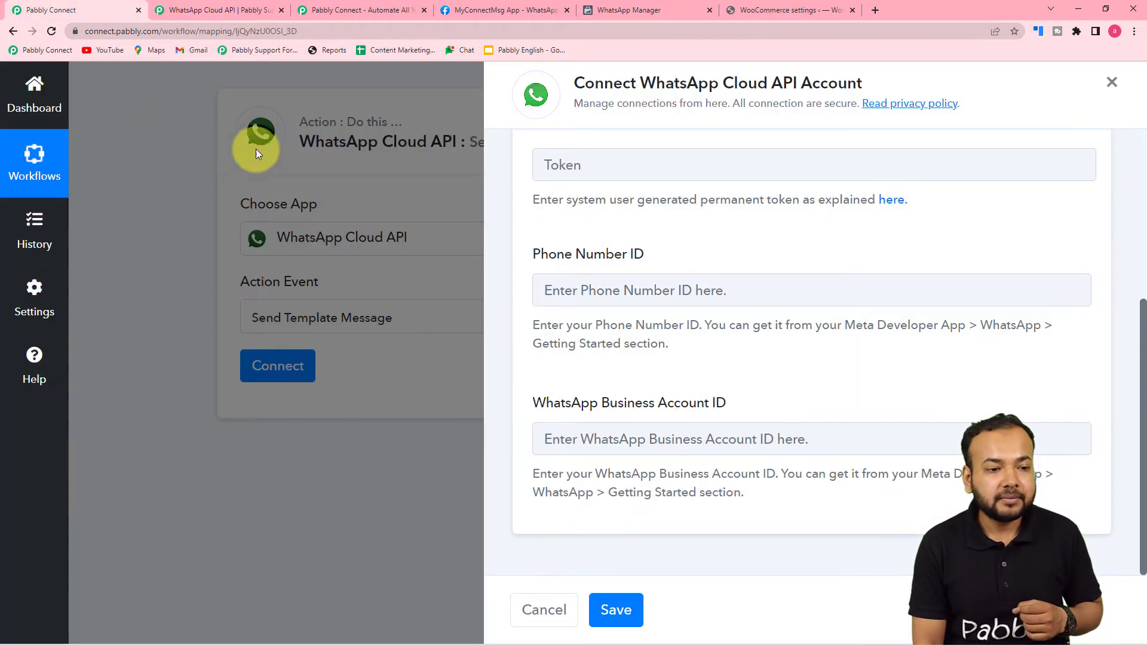
Step: Examine the access token and account IDs for MyConnectMsg App in Meta for Developers, plus the forum guide's permanent token section
click(495, 10)
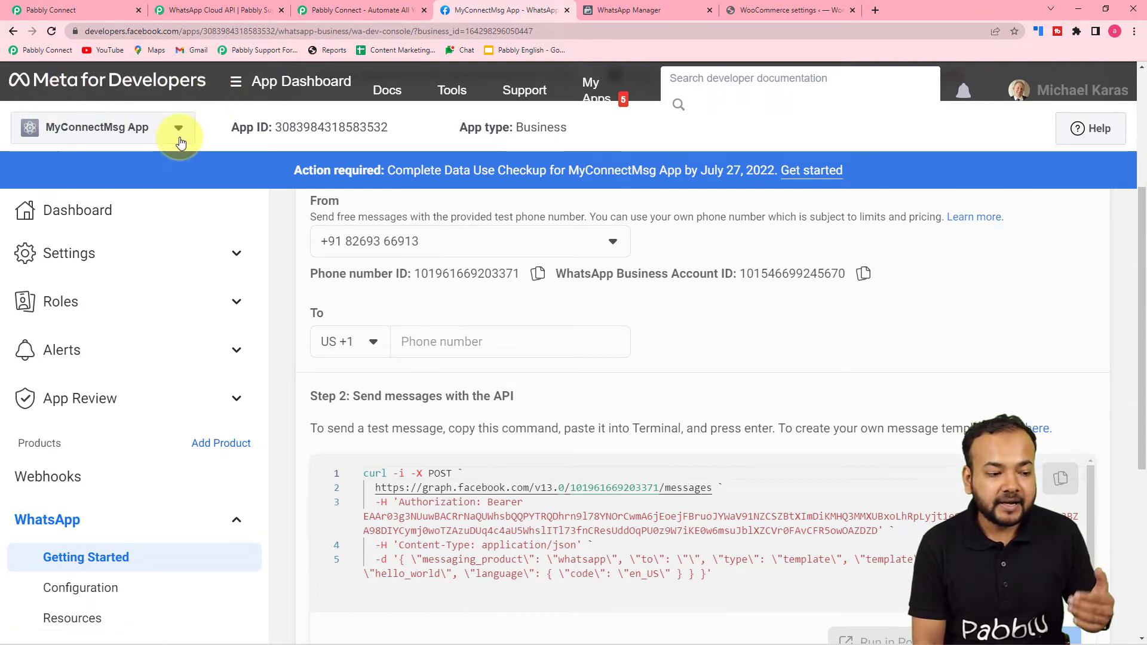
scroll(299, 461, up, 2)
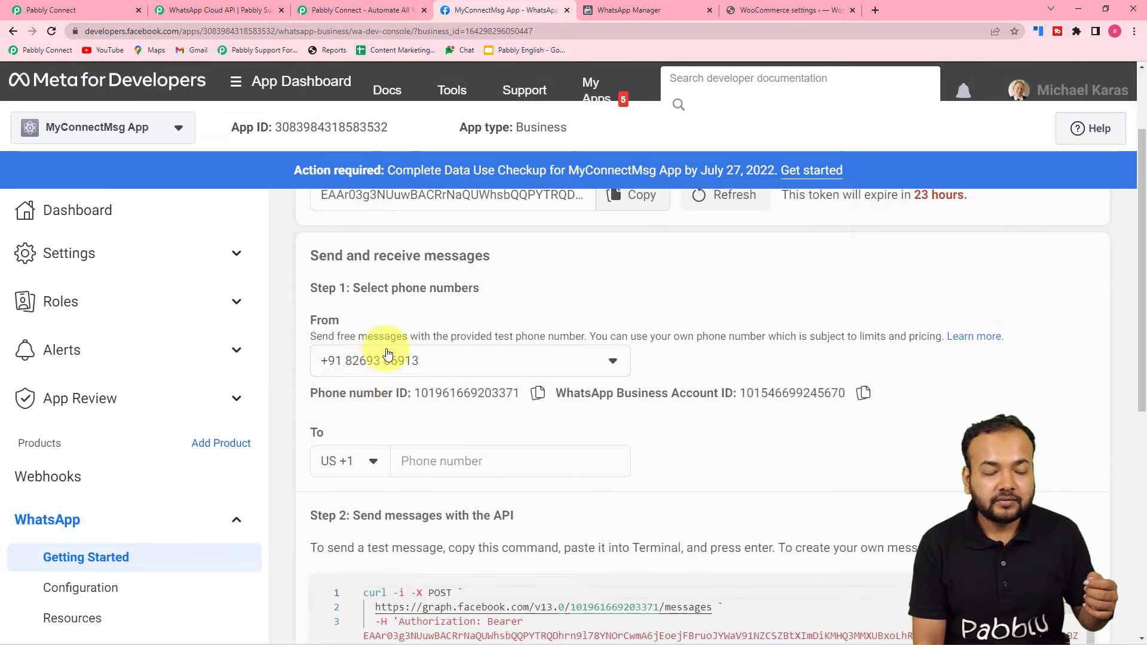
scroll(389, 354, up, 2)
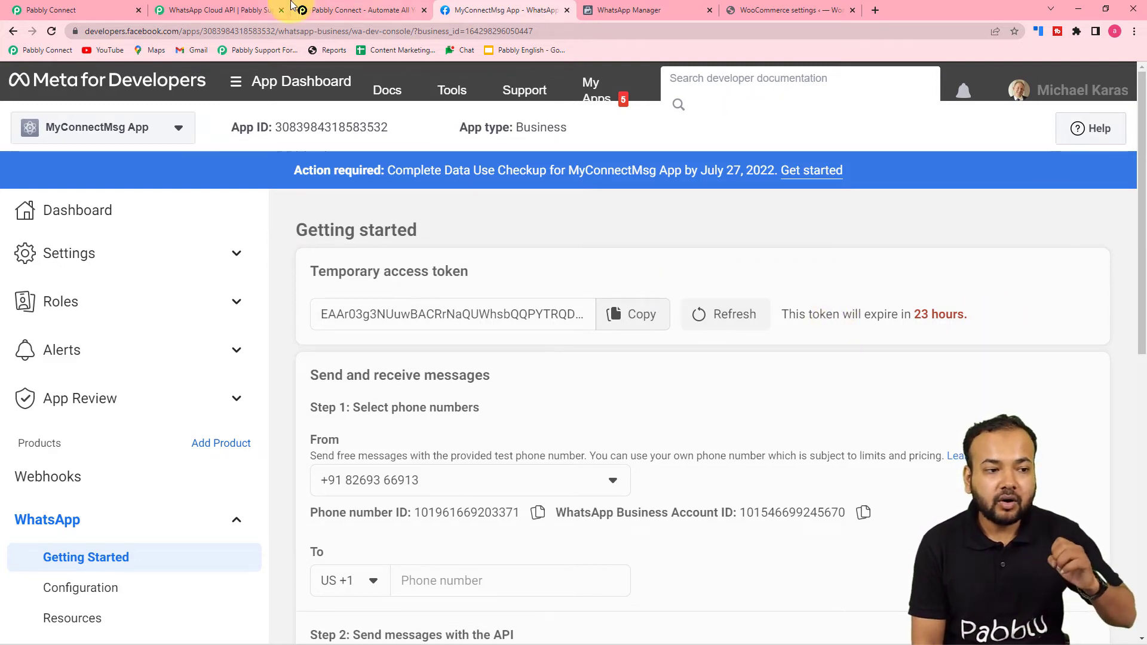
click(233, 9)
scroll(215, 366, down, 3)
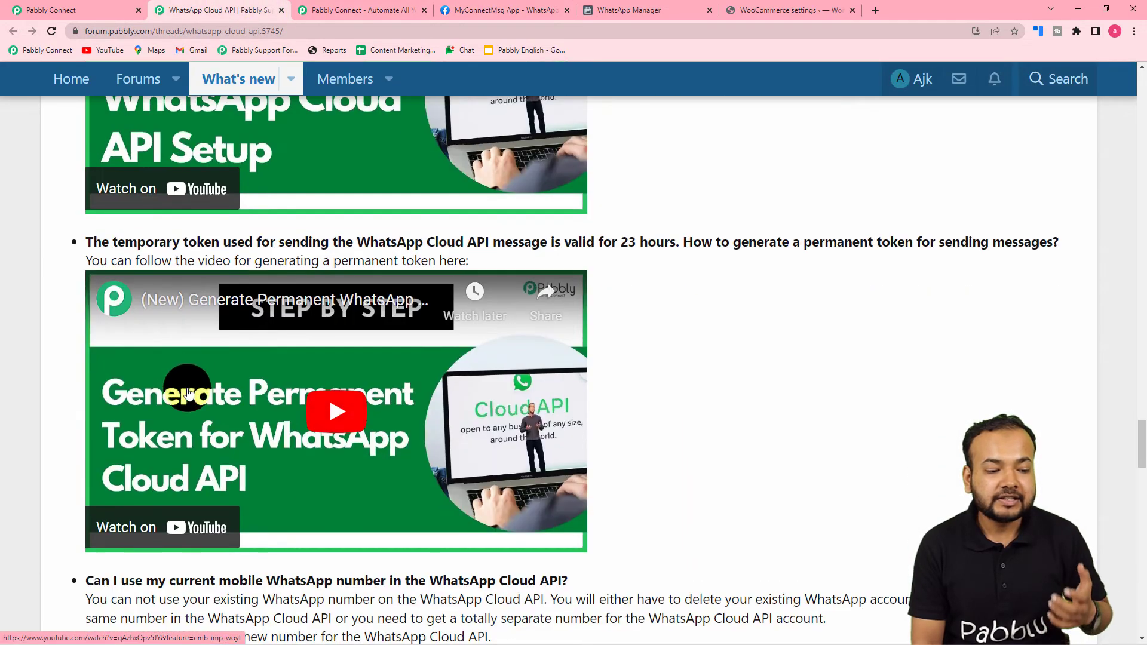
click(519, 8)
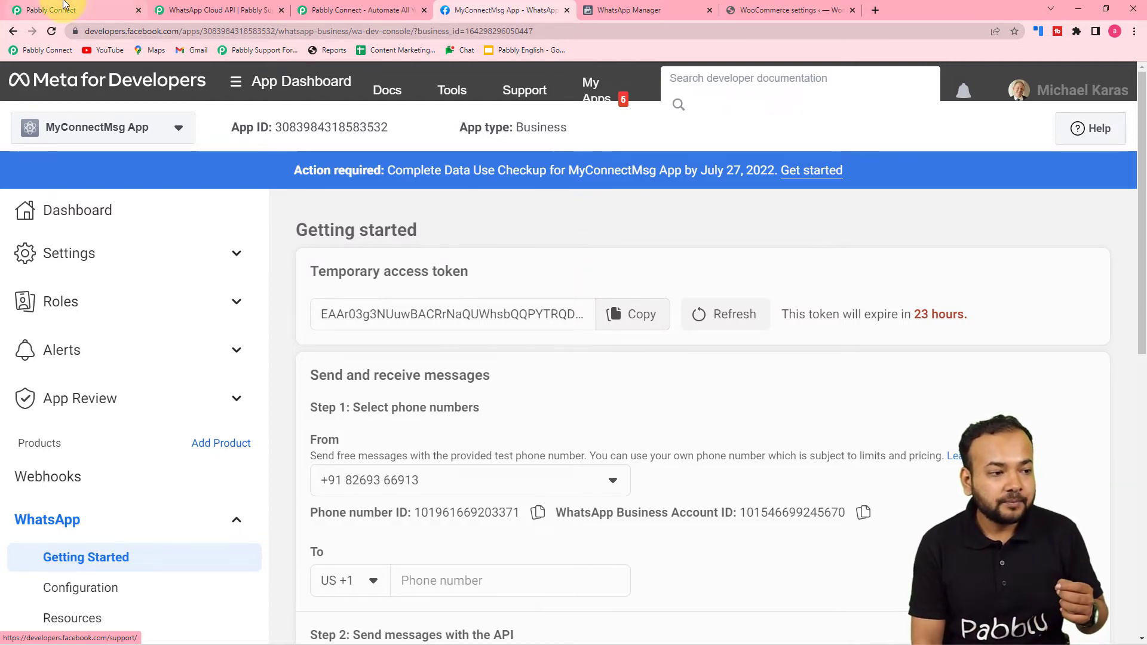
click(62, 9)
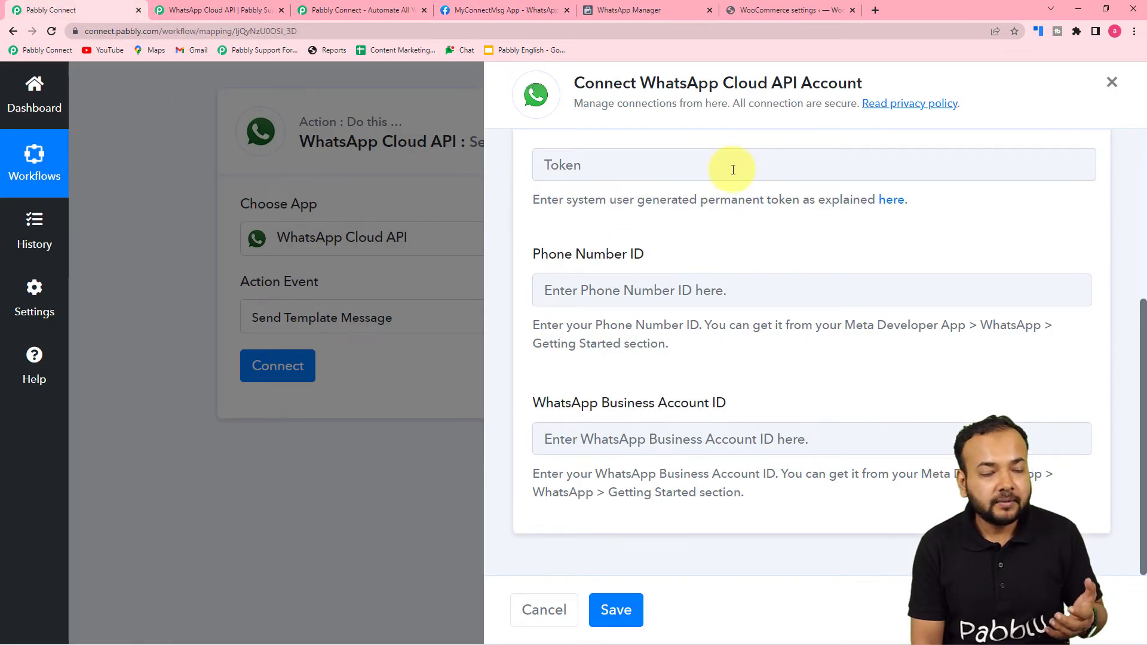
Step: Copy the phone number ID from MyConnectMsg App's Getting Started page into the new connection's Phone Number ID field
click(499, 10)
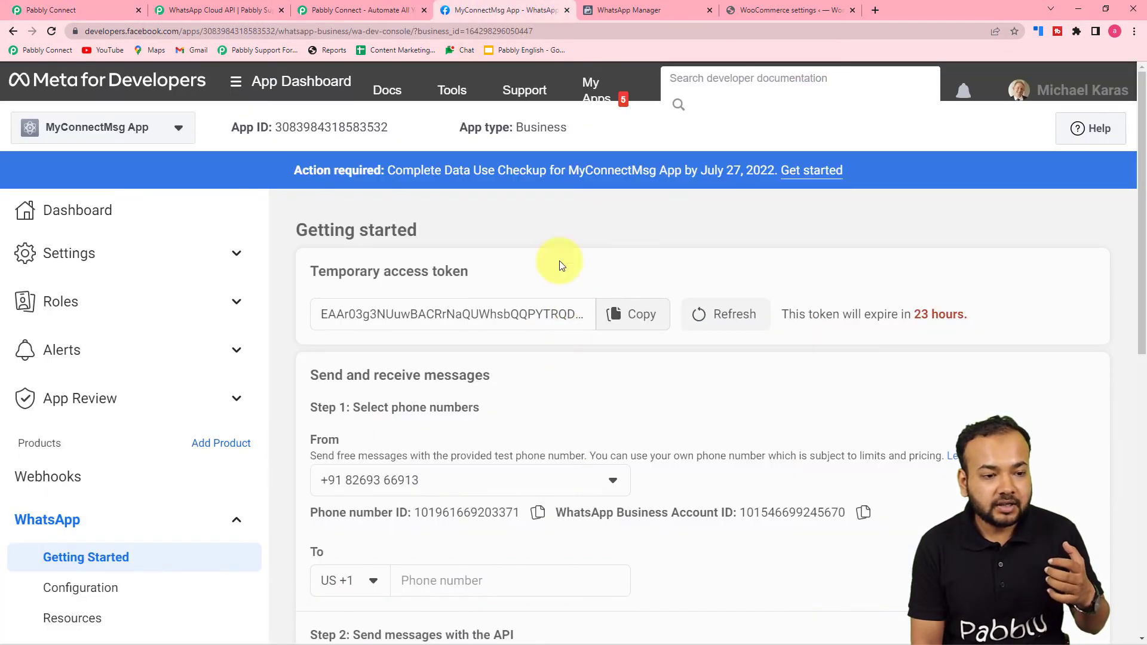
scroll(490, 411, down, 2)
scroll(493, 414, down, 2)
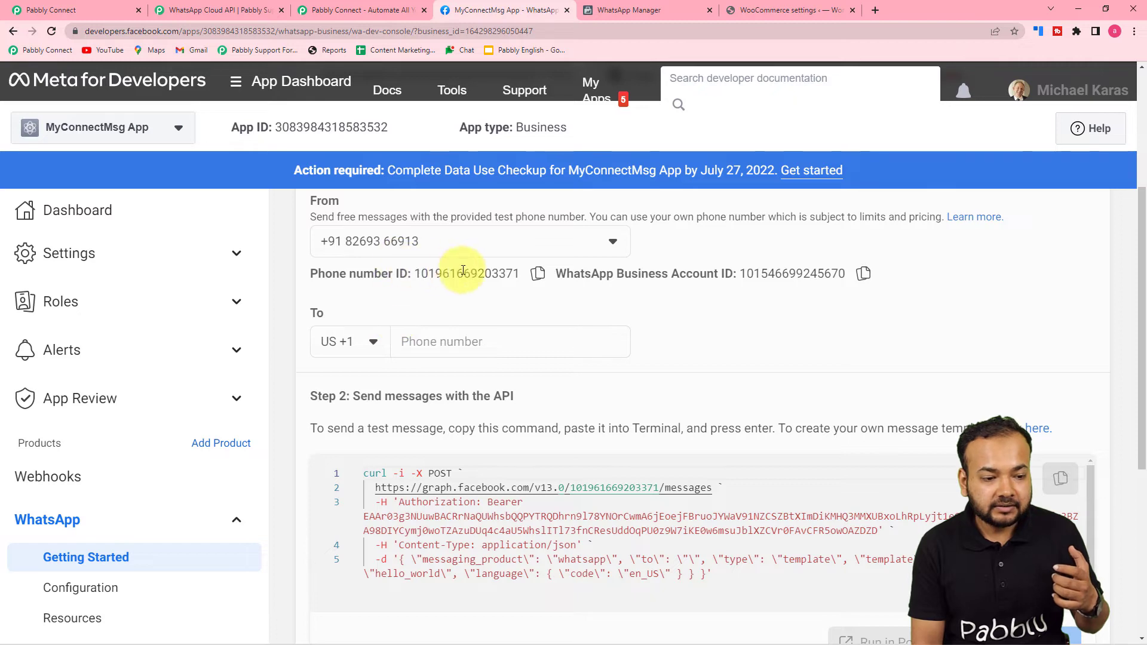
scroll(518, 345, up, 1)
click(539, 334)
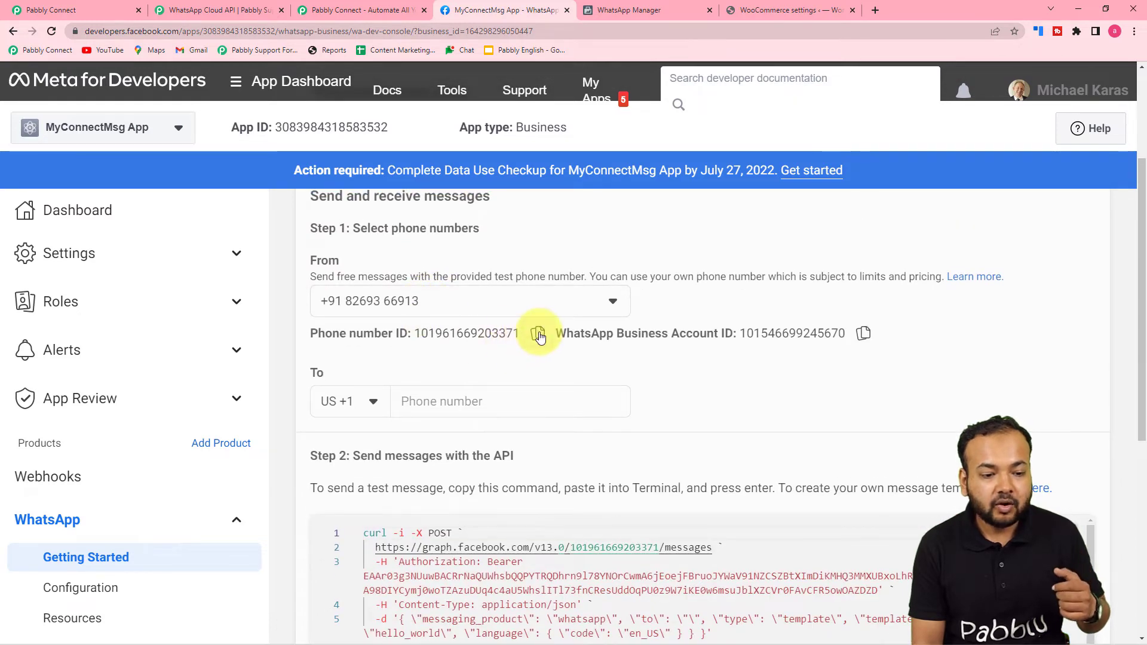
click(58, 11)
click(553, 290)
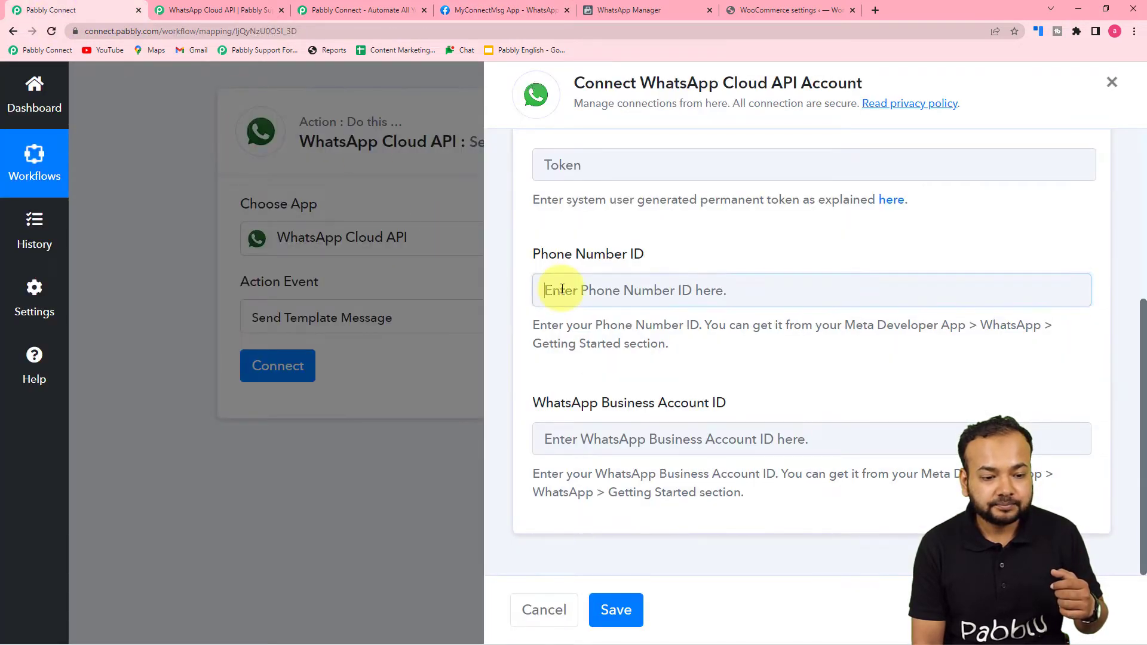
right_click(582, 283)
click(614, 387)
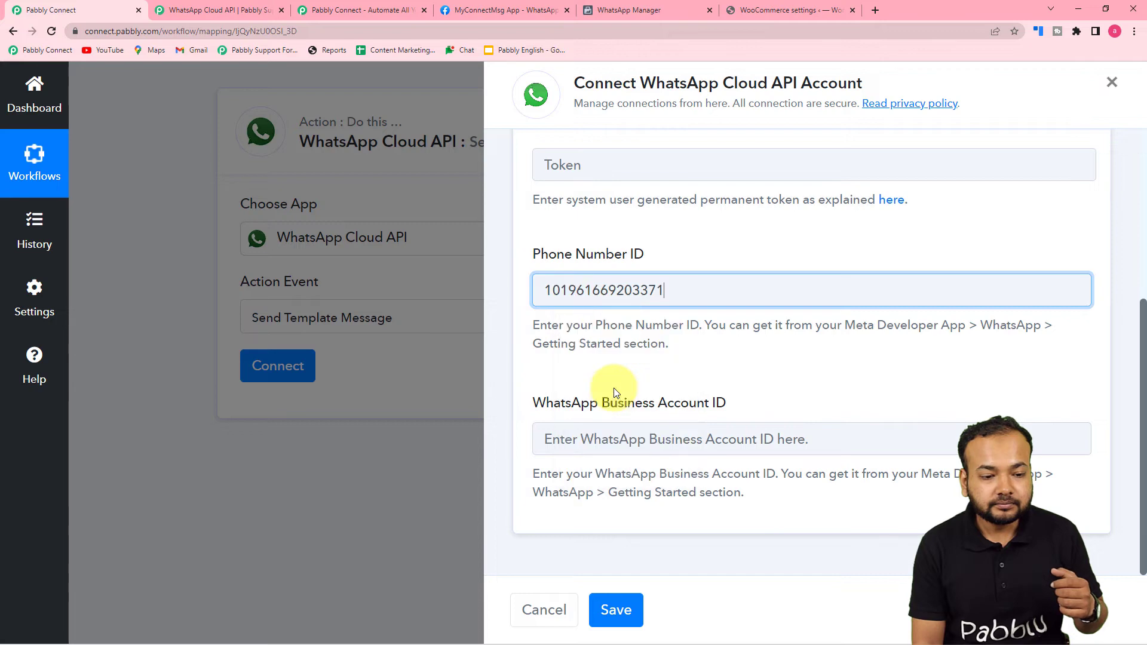
Step: Copy the WhatsApp Business Account ID from the Meta app page into the matching field of the new connection
click(505, 10)
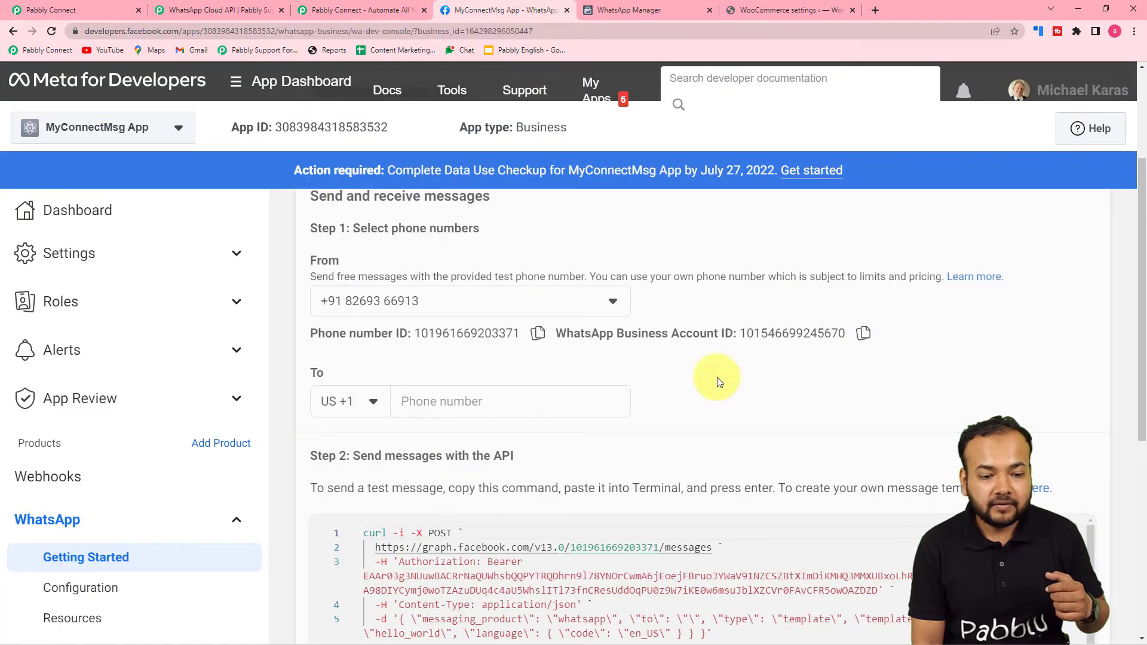
click(863, 333)
click(58, 11)
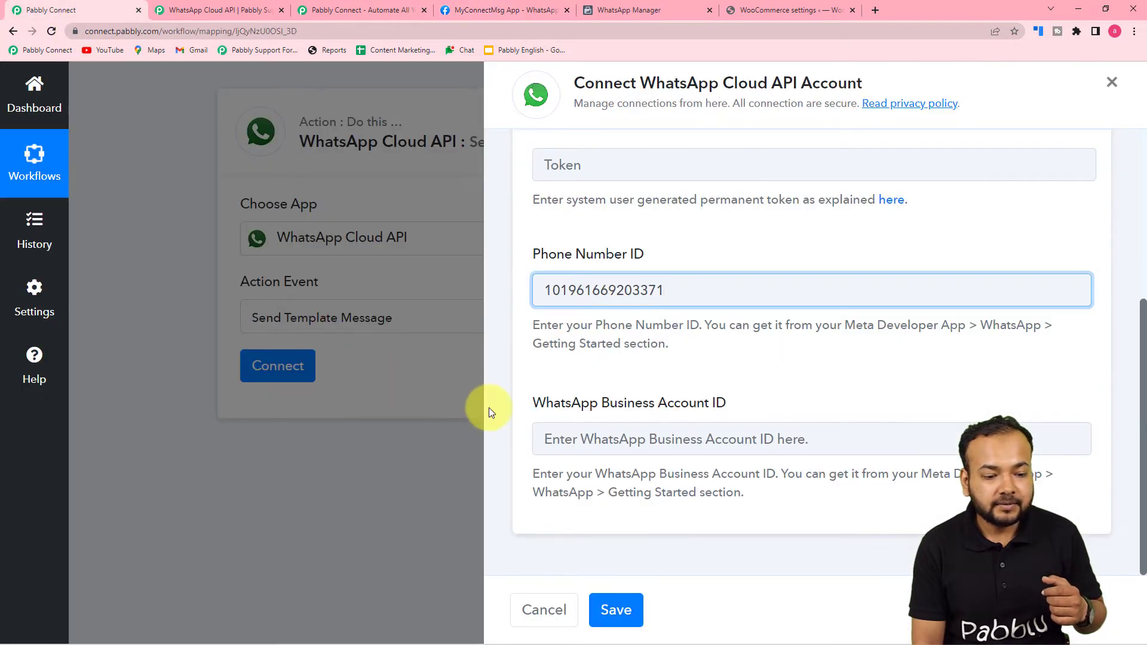
click(545, 438)
right_click(555, 433)
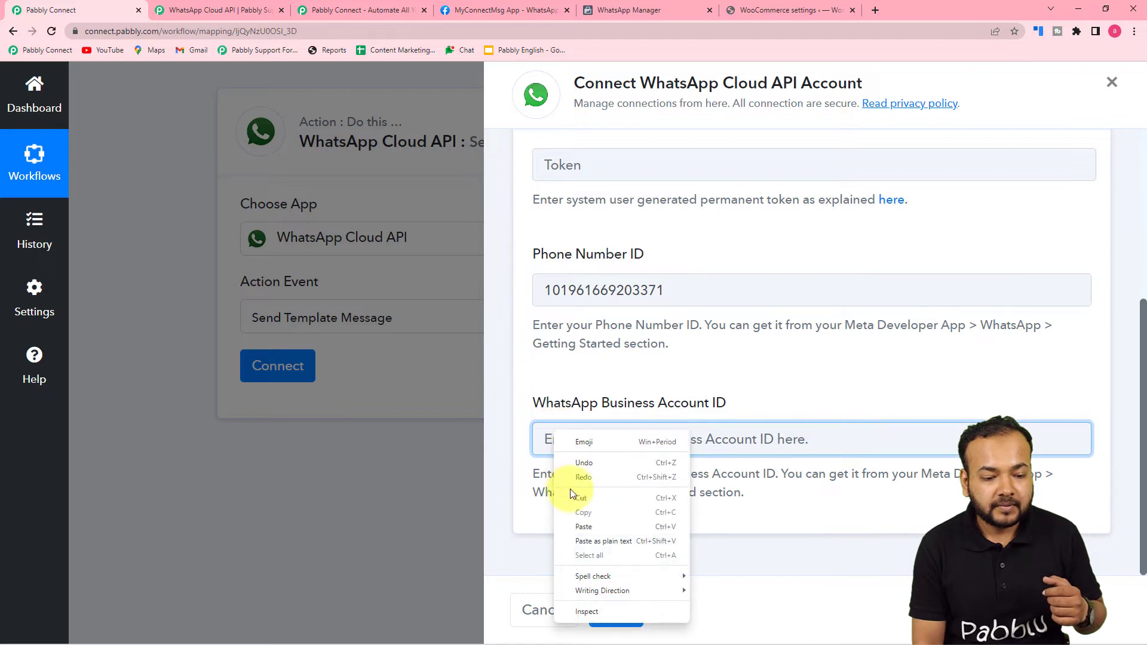
click(580, 527)
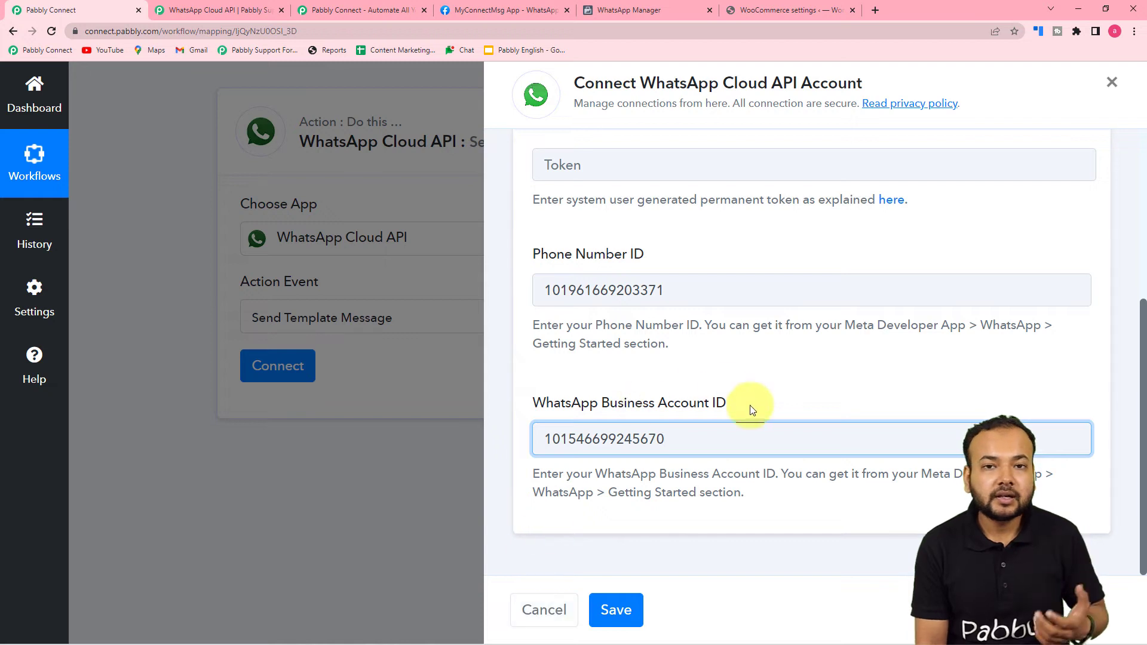
scroll(809, 360, up, 2)
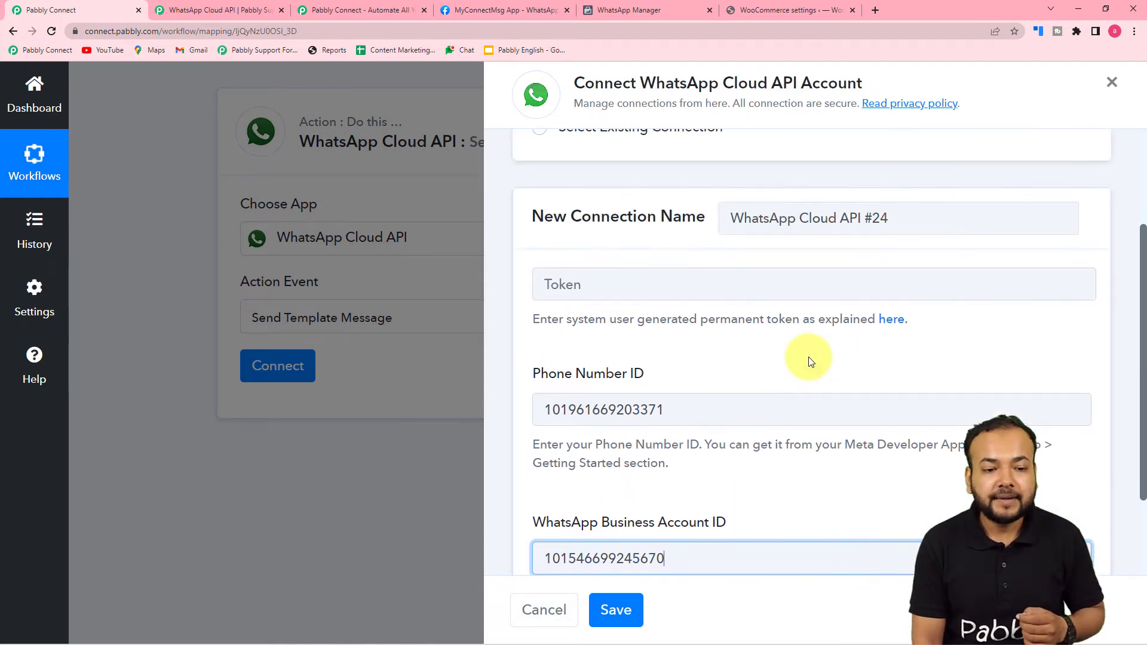
scroll(810, 362, up, 1)
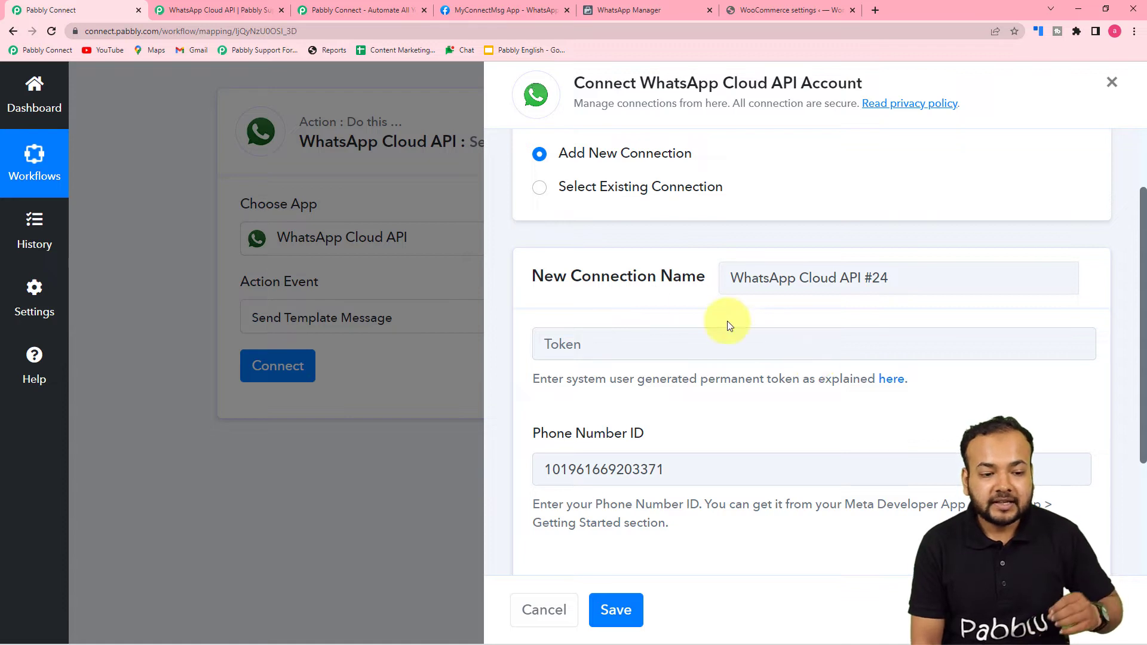
Step: Switch to an existing WhatsApp Cloud API connection, choose "WhatsApp Cloud API Final" and save it for the Send Template Message action
scroll(672, 305, down, 3)
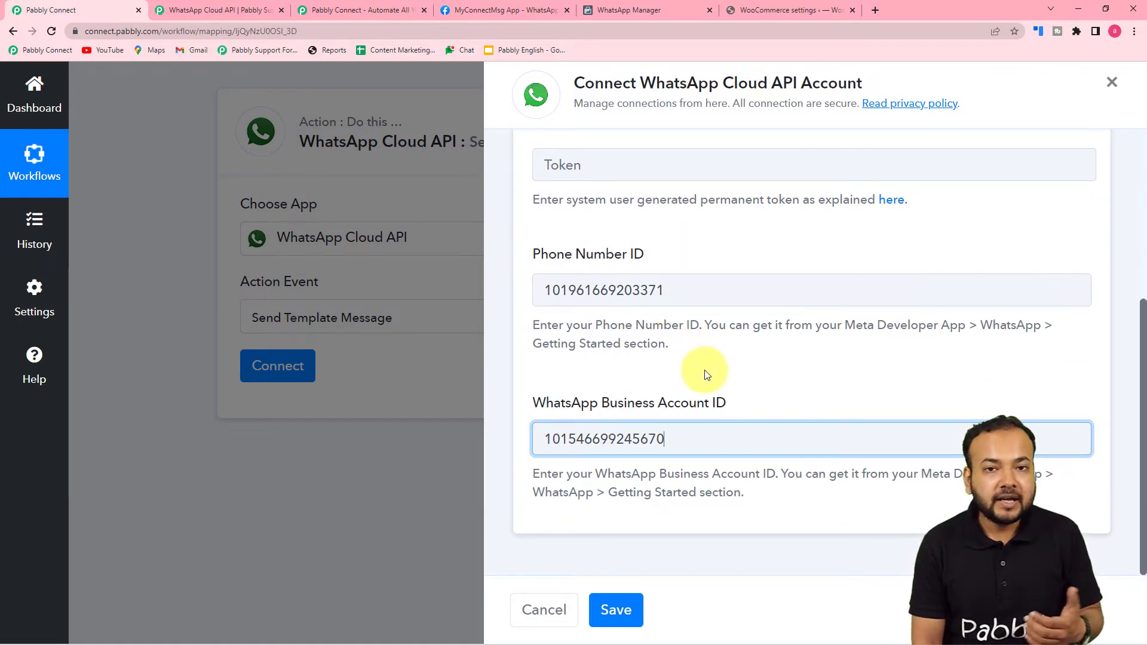
scroll(716, 374, up, 3)
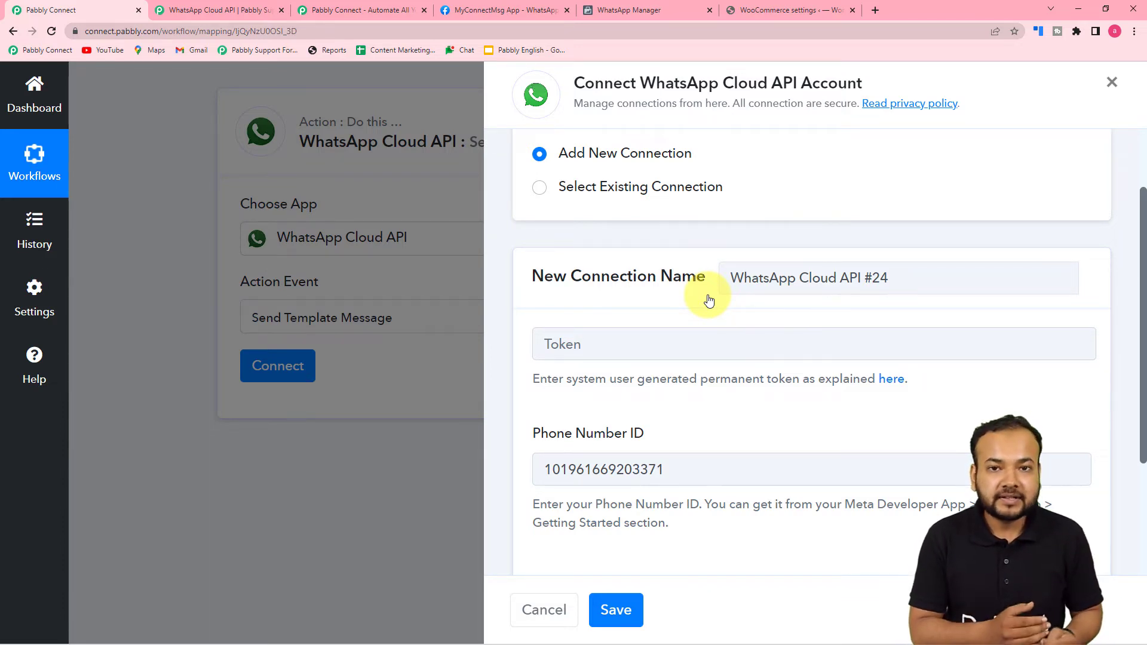
click(541, 190)
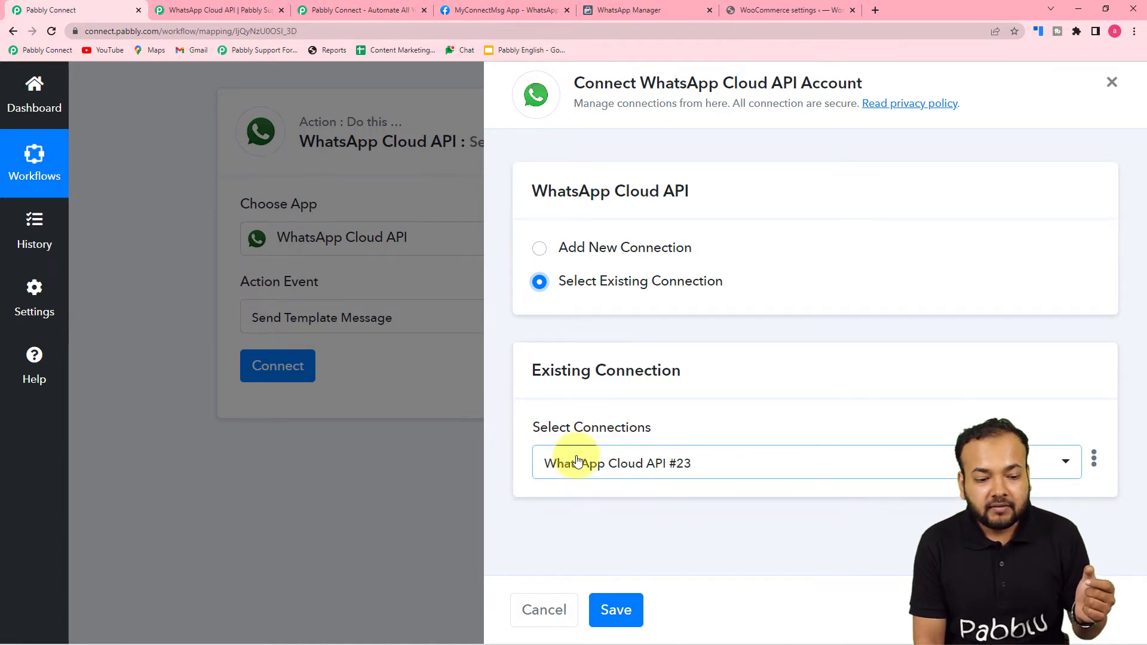
click(715, 464)
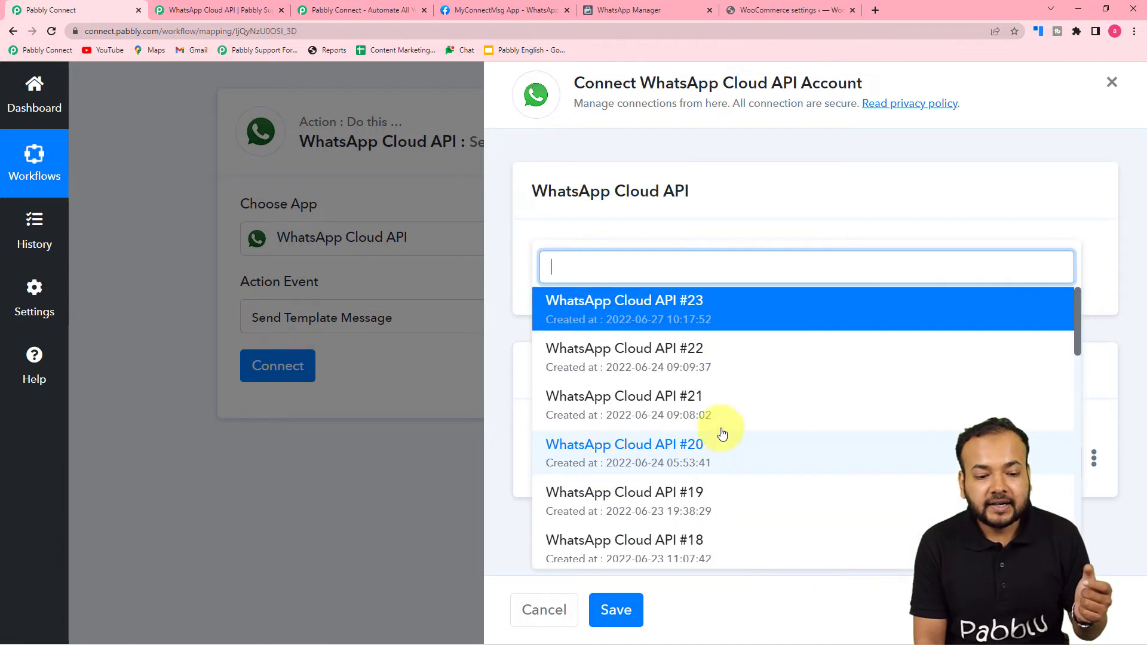
scroll(717, 386, down, 13)
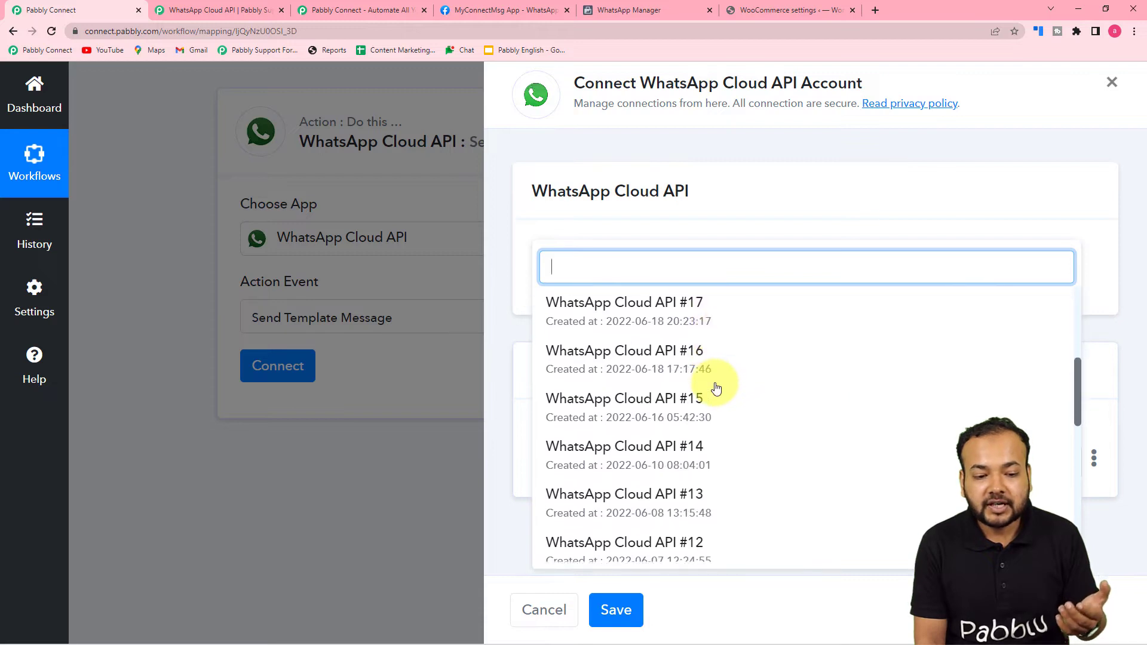
scroll(674, 381, down, 1)
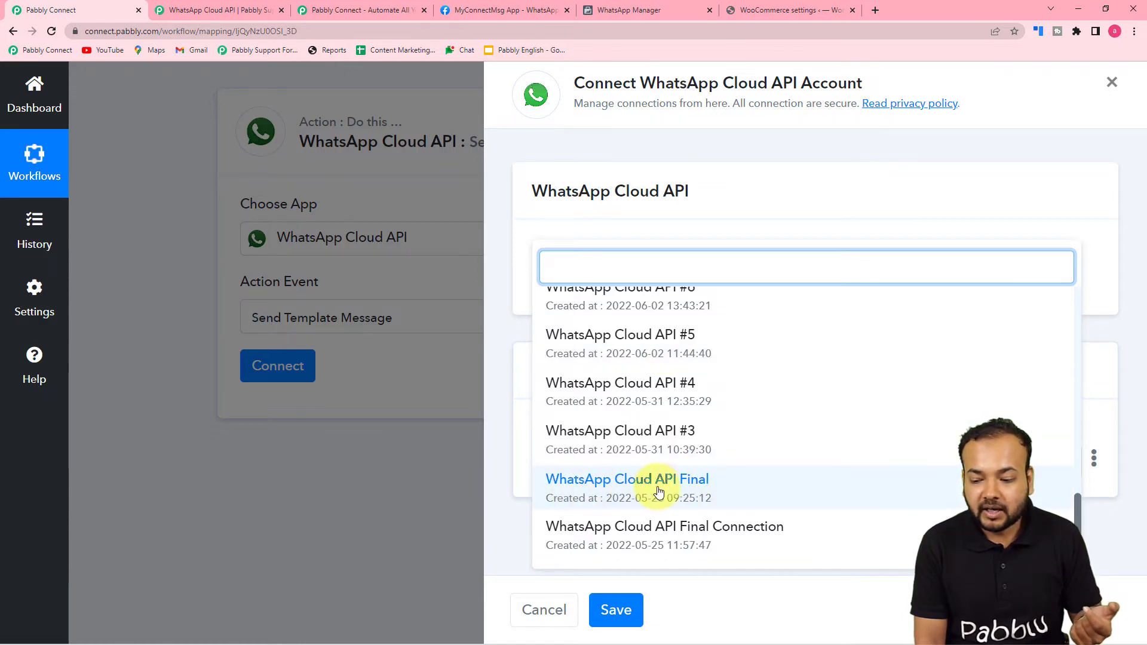
click(707, 491)
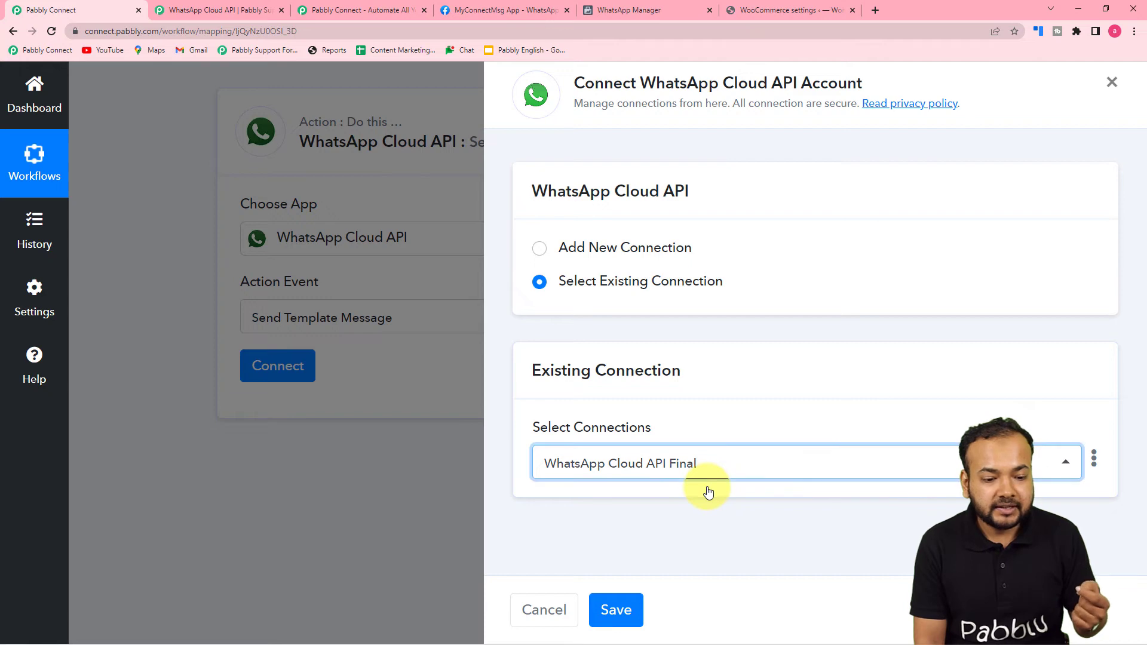
click(621, 607)
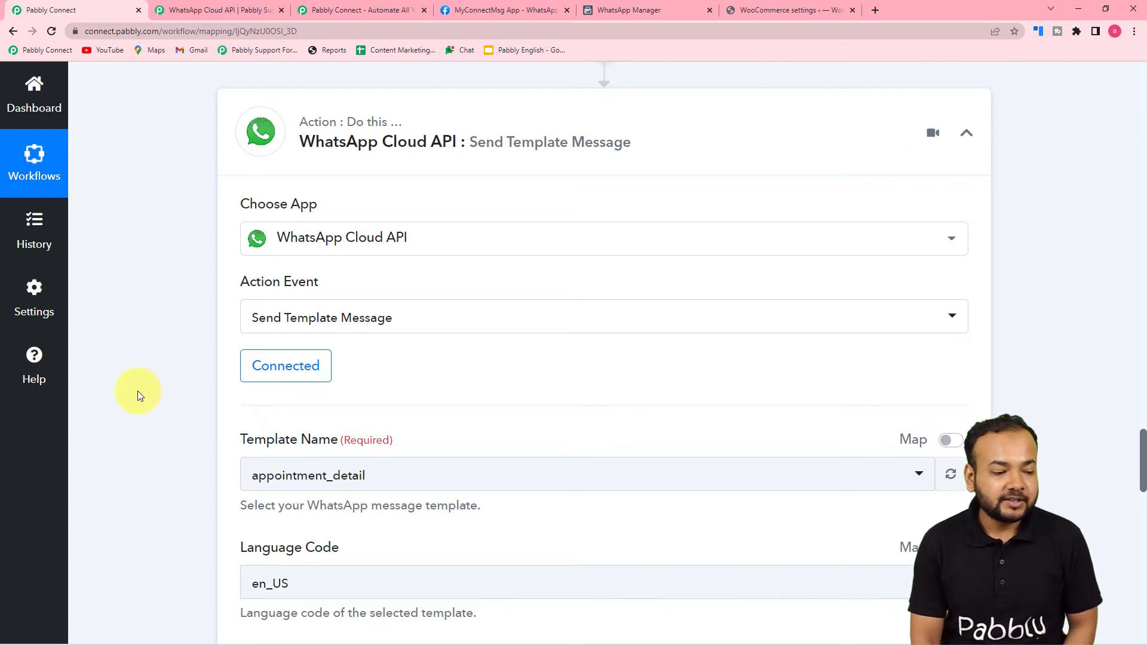
Step: Review the action's template fields and open the message templates page from the Meta app's Getting Started page
scroll(137, 391, down, 5)
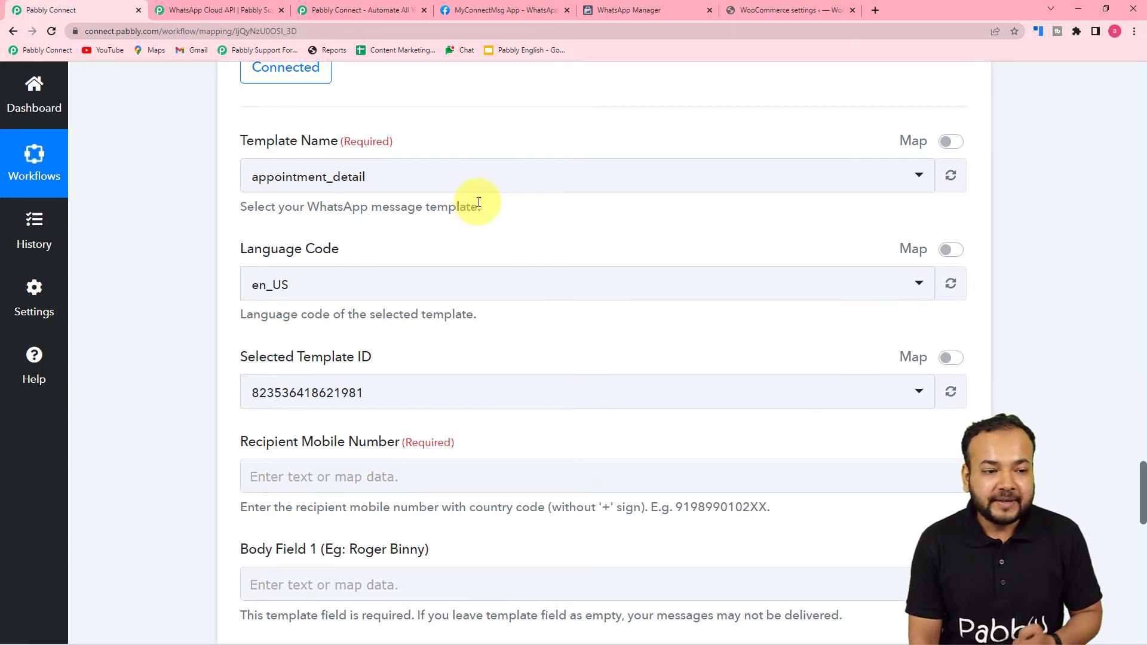
key(ctrl+4)
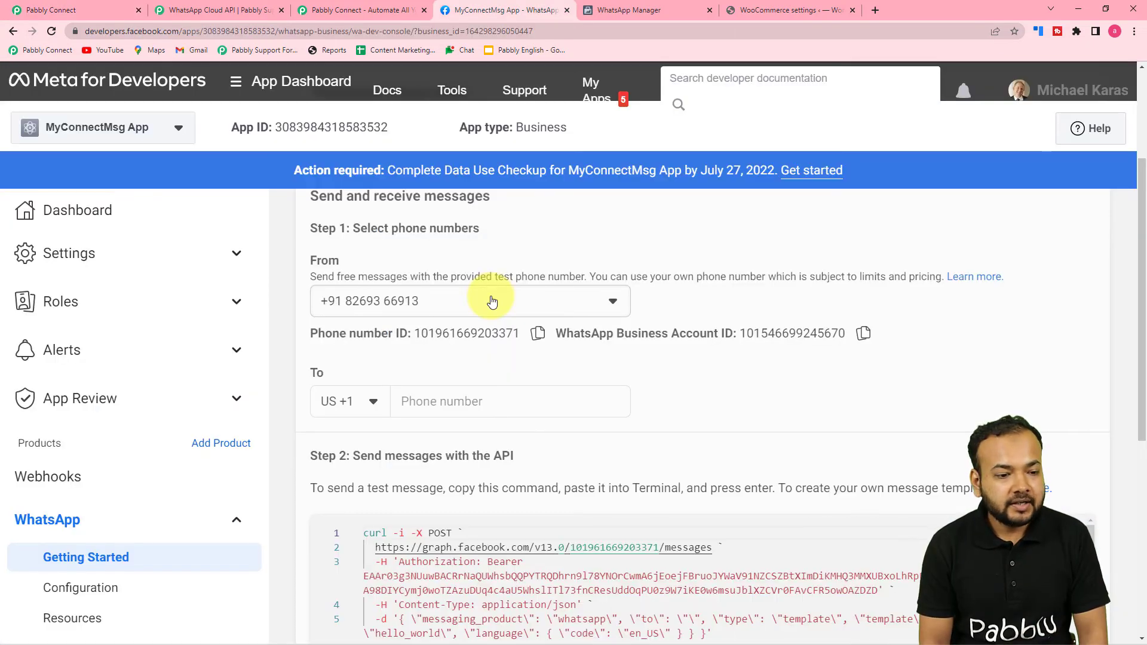
scroll(493, 296, down, 3)
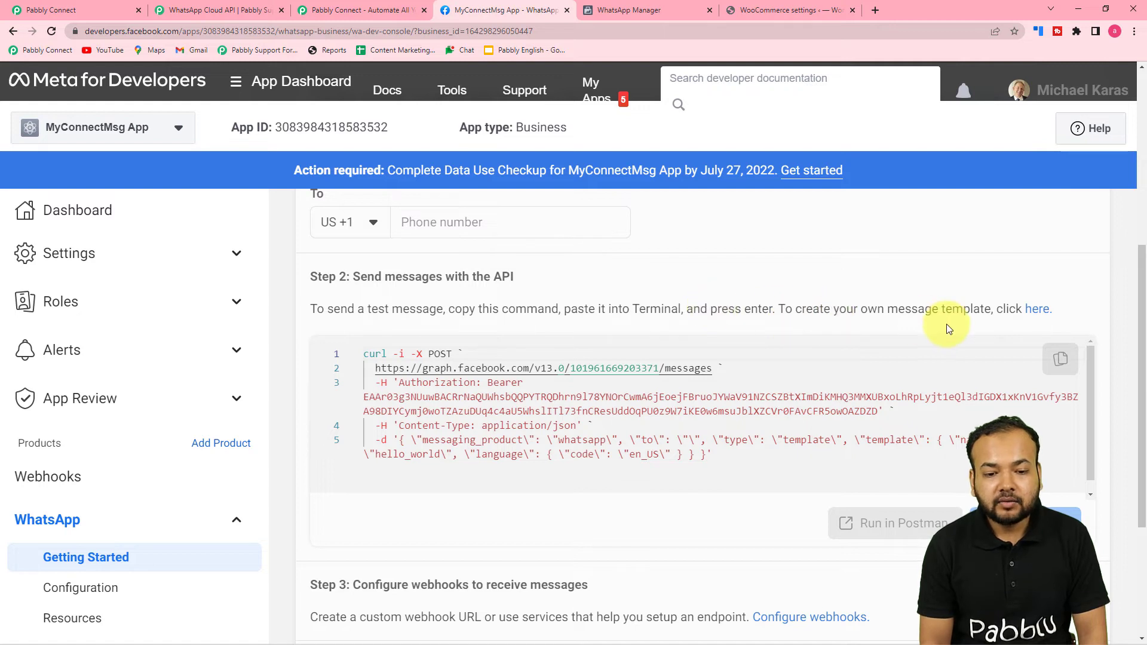
click(1038, 310)
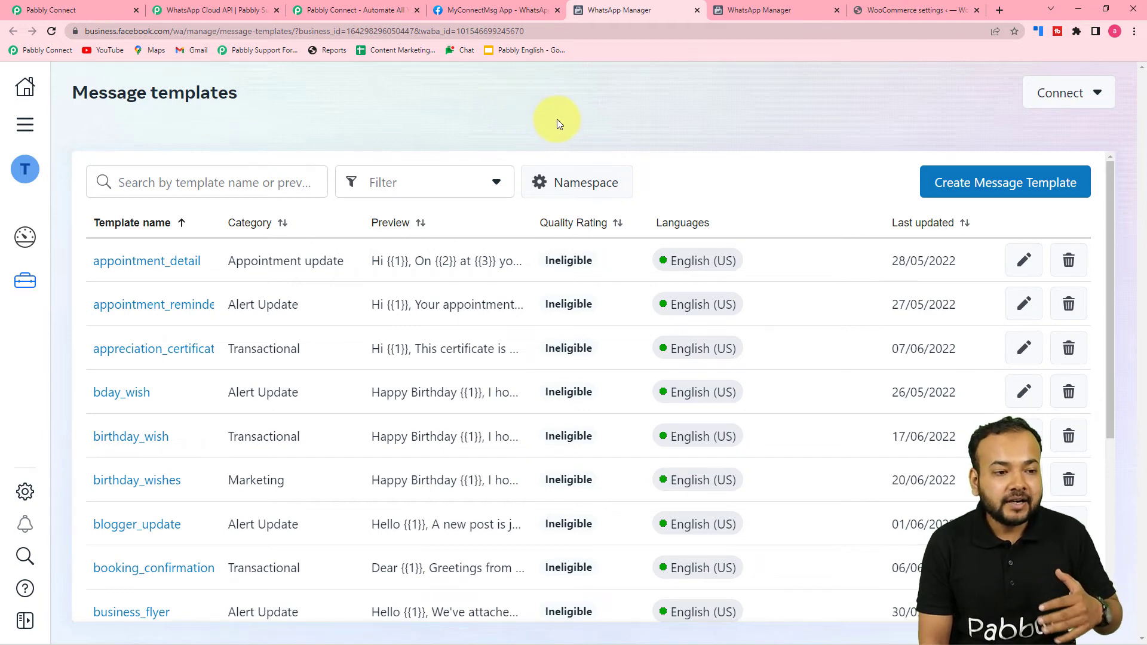
Step: Examine the woocommerce_order template's header, body, footer, buttons and message preview in the other WhatsApp Manager tab
click(879, 6)
click(801, 8)
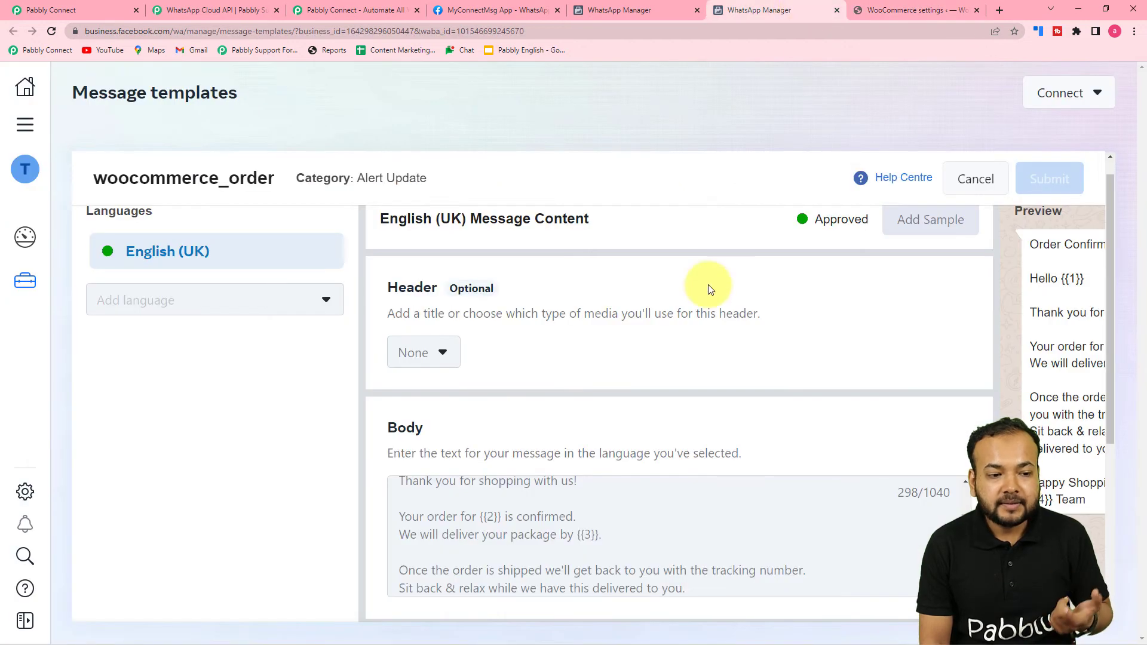
scroll(708, 285, down, 2)
scroll(708, 285, down, 2)
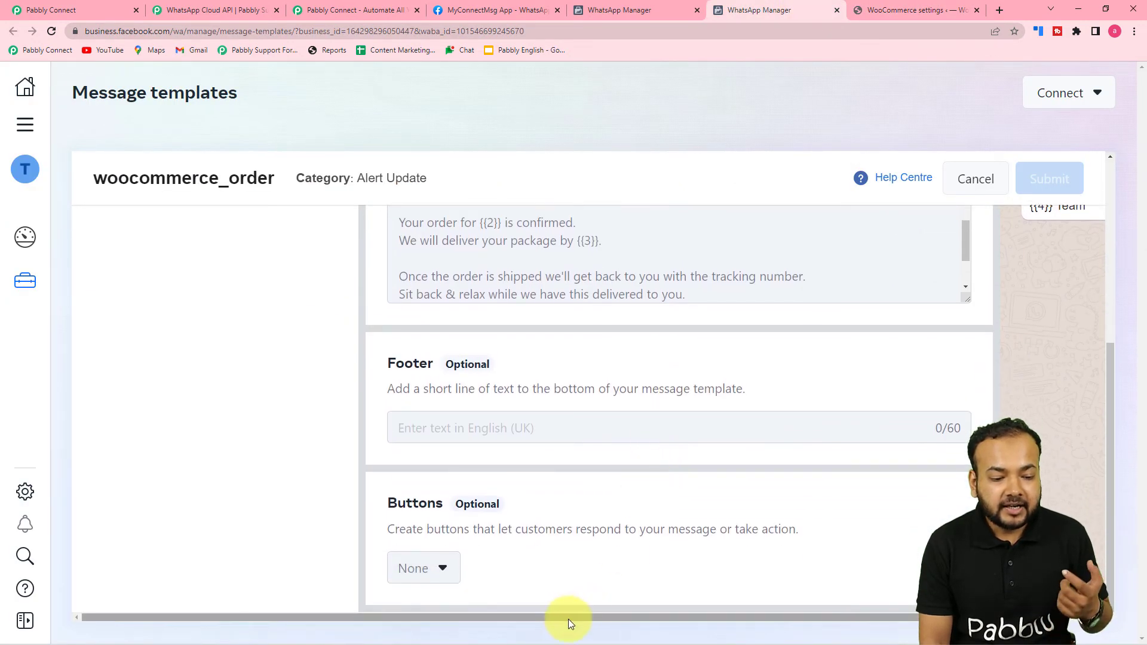
drag(553, 619, 860, 616)
scroll(496, 418, up, 4)
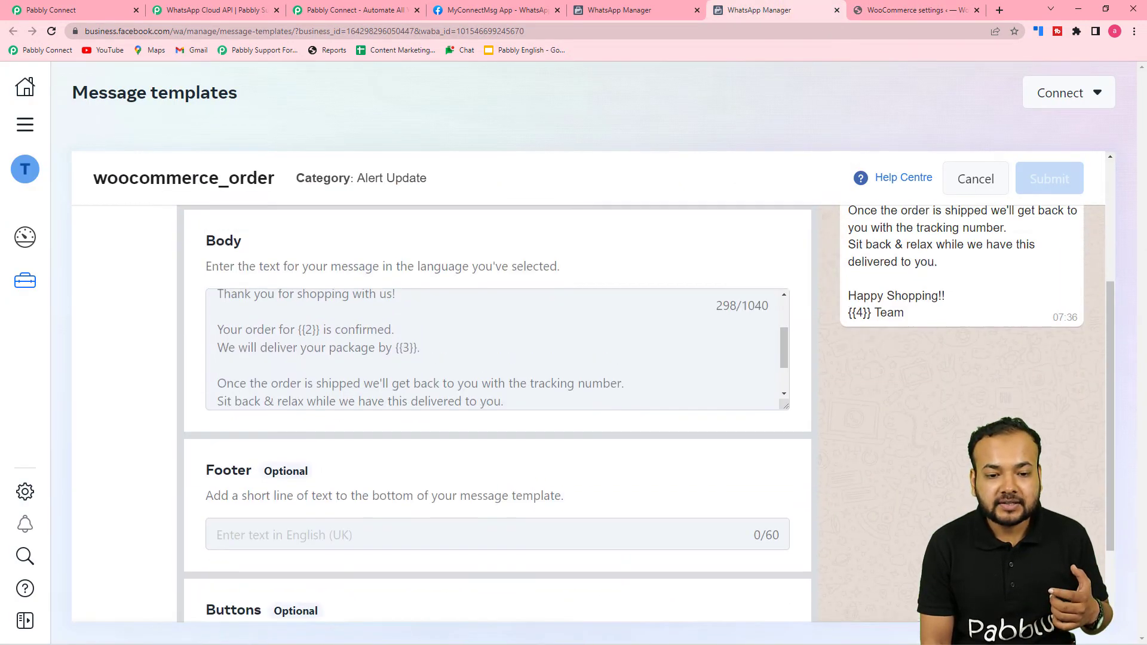
scroll(979, 472, up, 2)
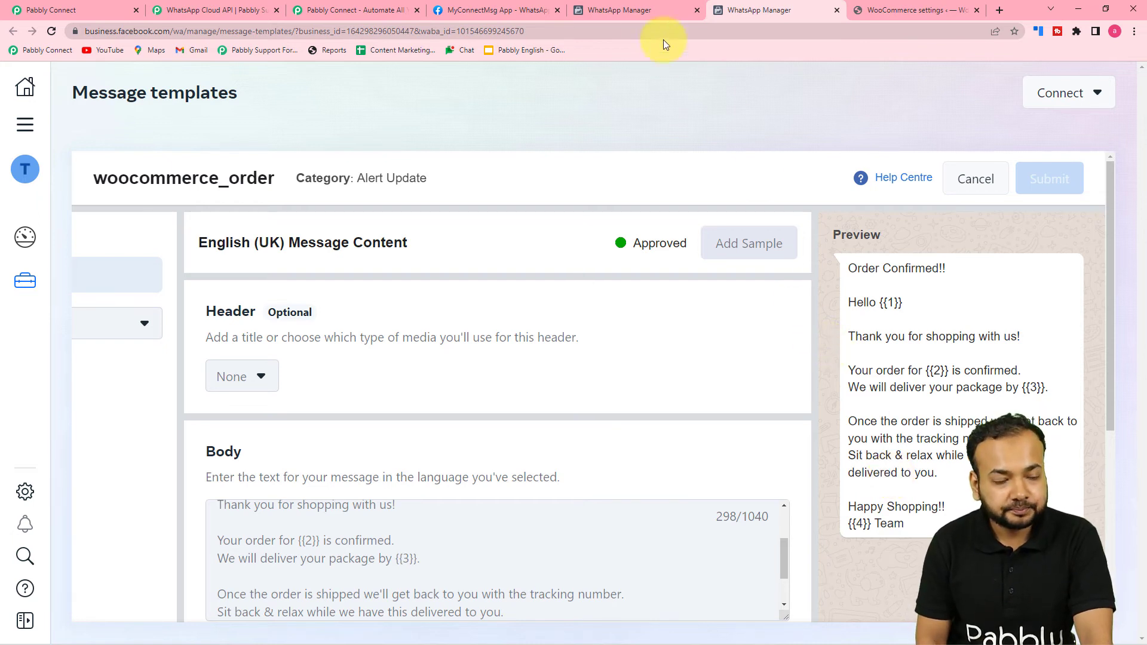
Step: Start a new message template in the Transactional category and name it "name"
click(637, 9)
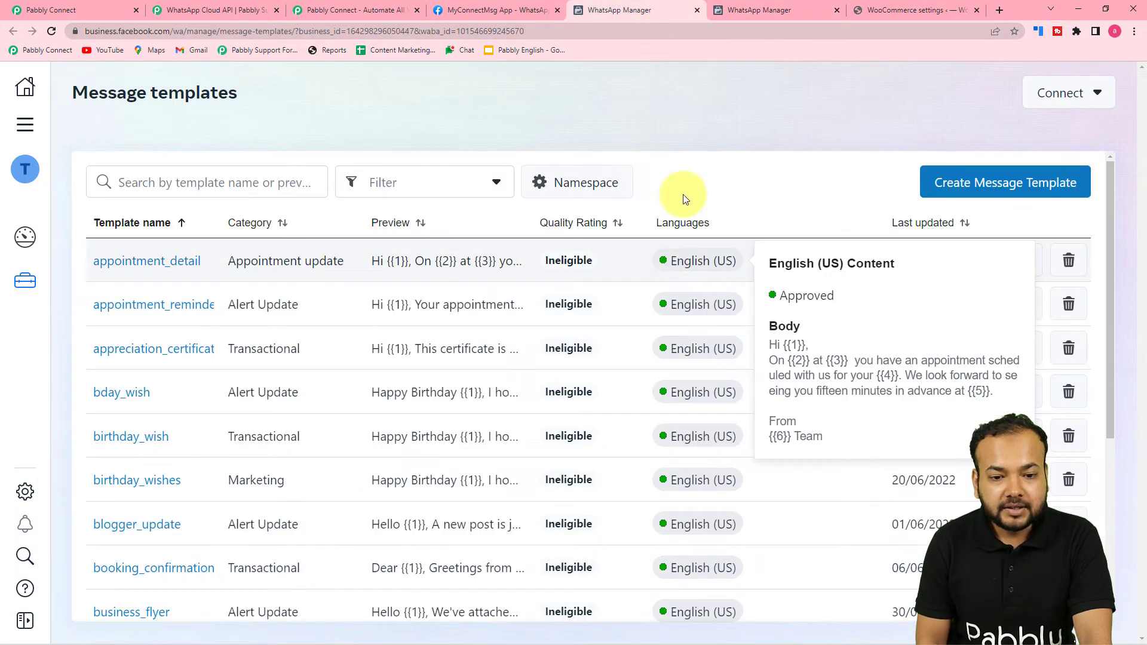
click(999, 187)
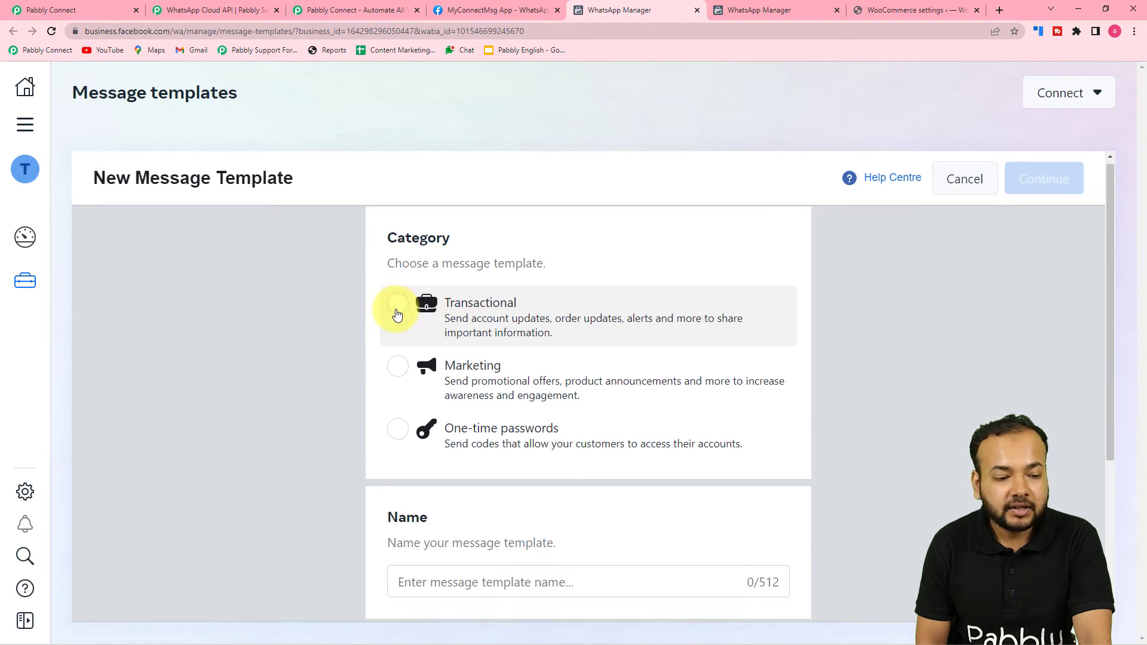
scroll(396, 307, down, 2)
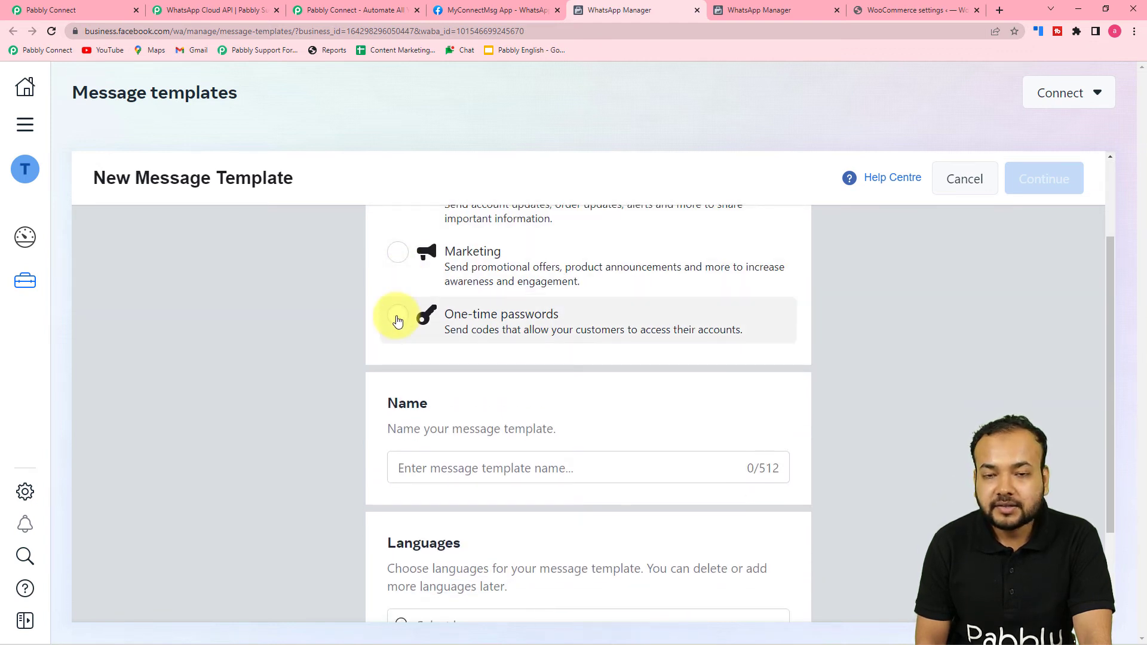
scroll(436, 327, up, 2)
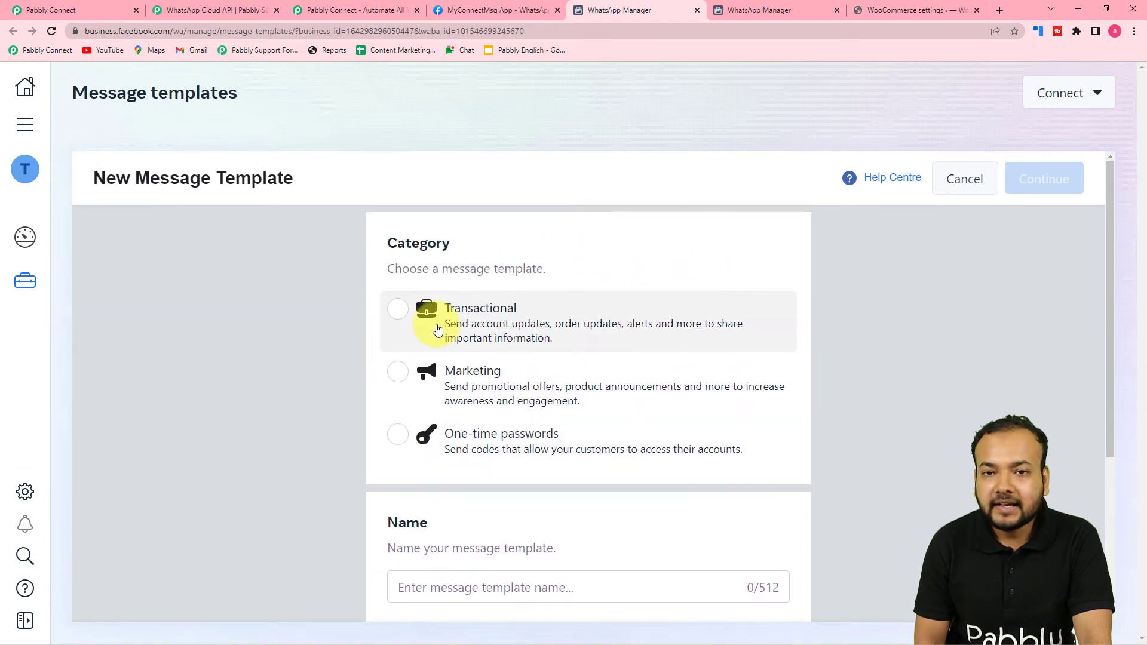
click(398, 312)
scroll(398, 315, down, 4)
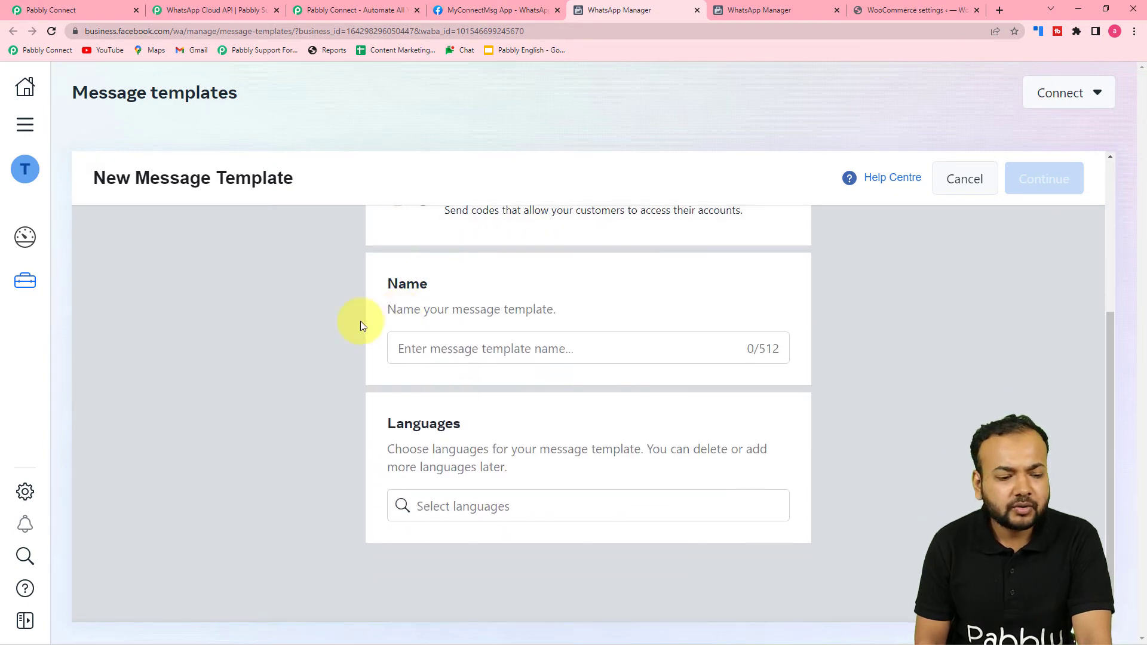
click(434, 340)
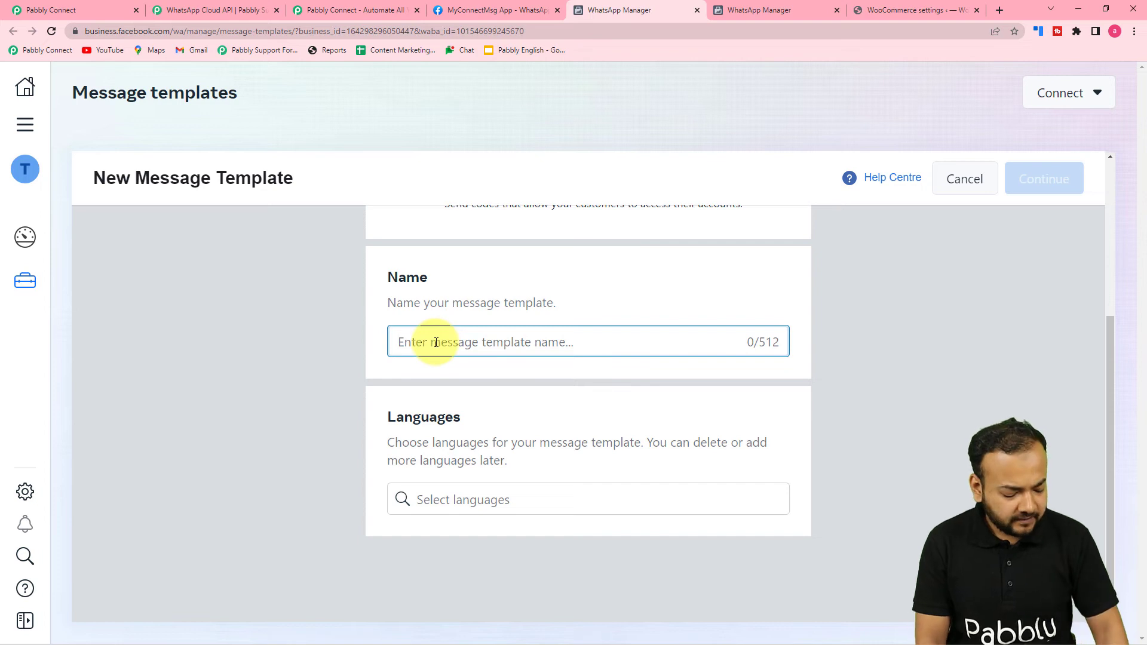
text(n)
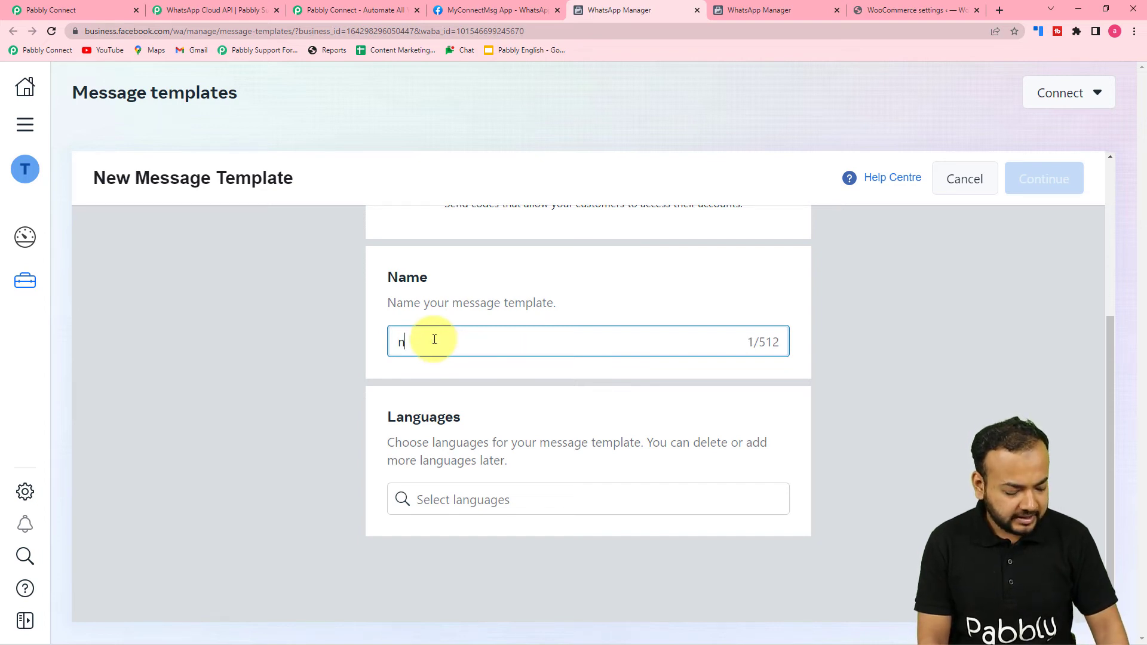
text(ame)
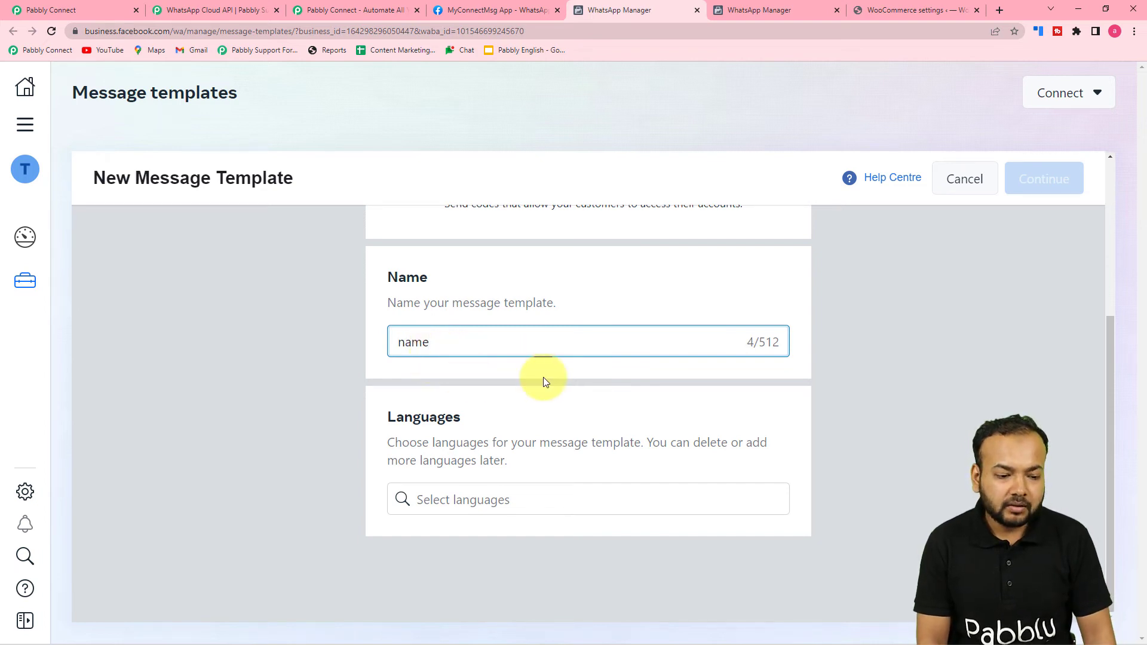
Step: Set the template language to English (US) and continue to the message content editor
click(504, 498)
text(e)
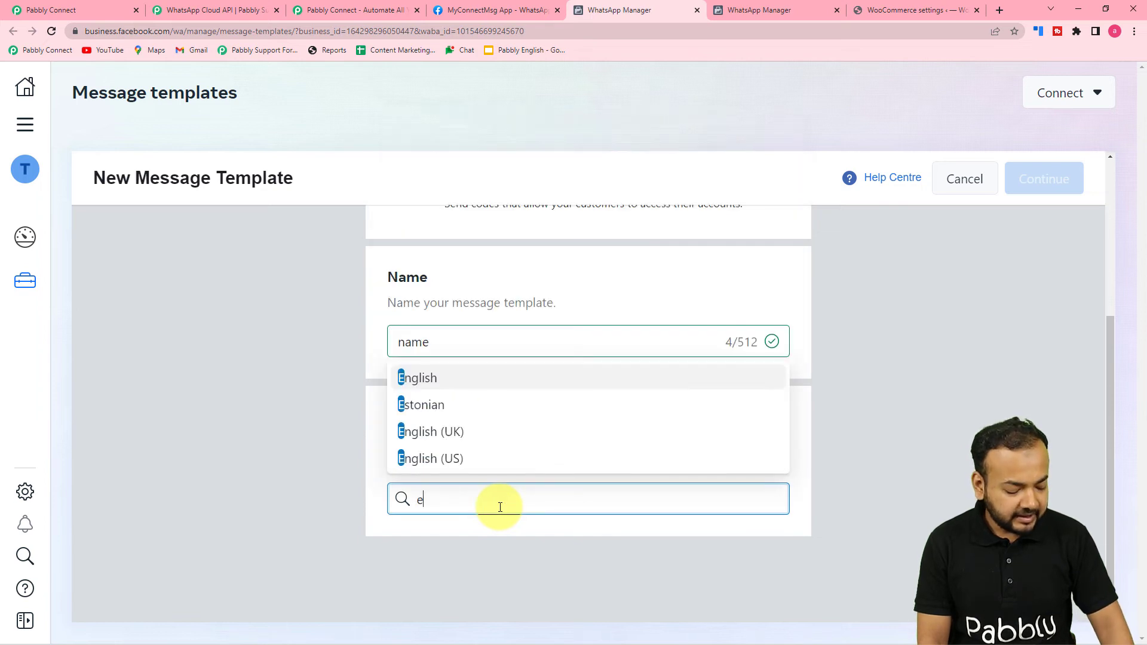
text(ngl)
click(473, 459)
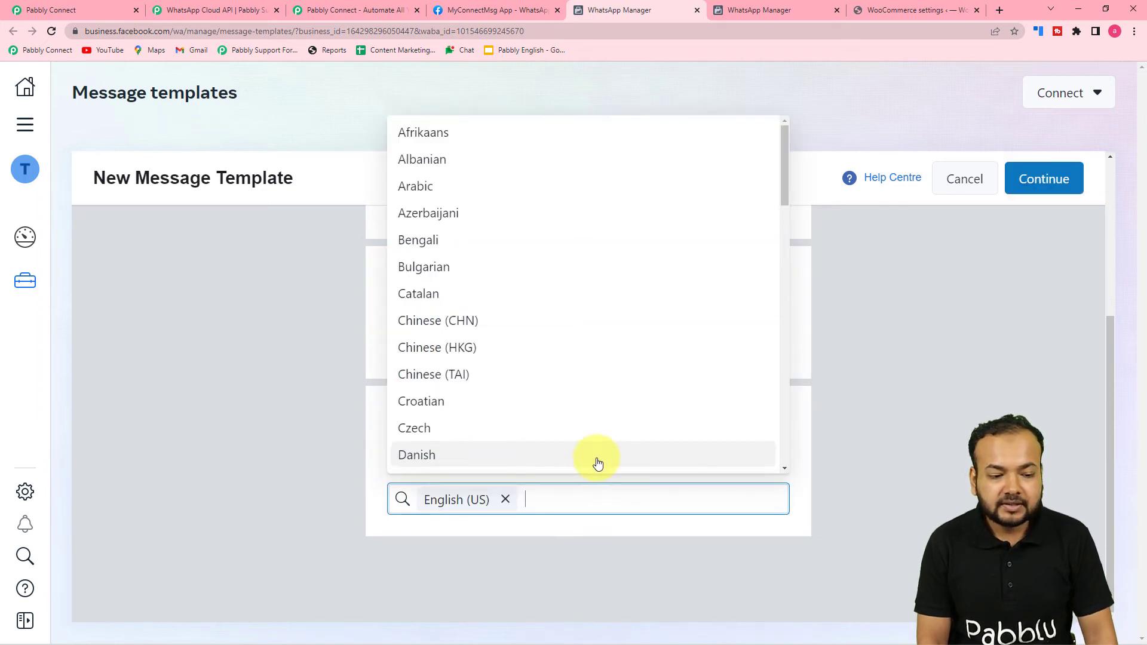
click(881, 418)
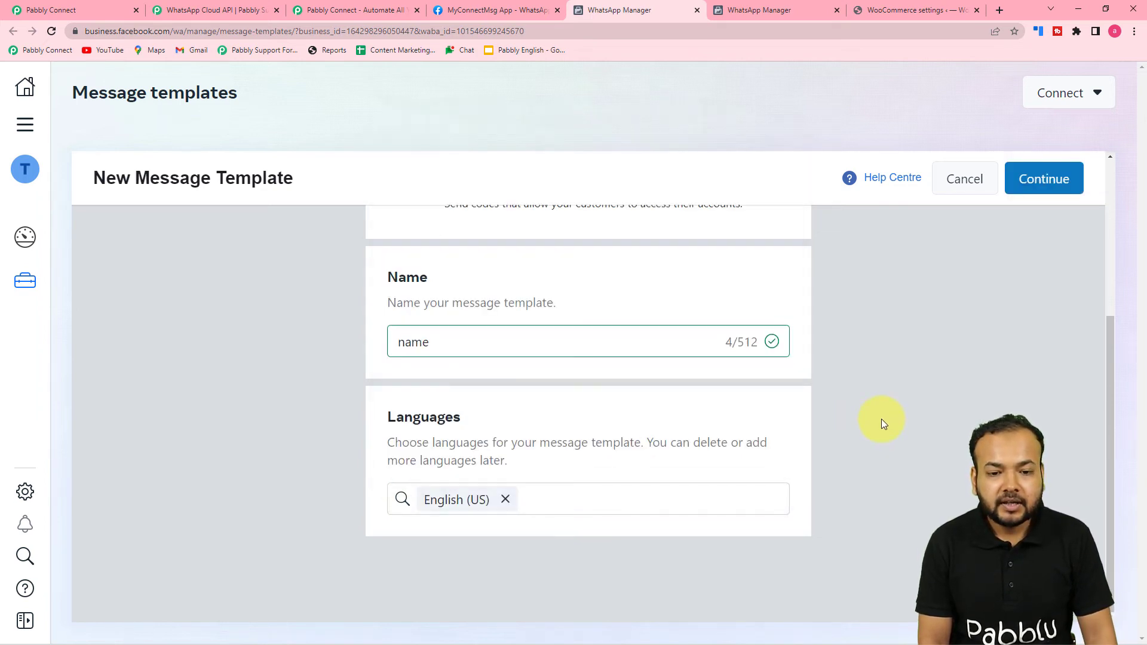
click(1044, 179)
Step: Try the Text header type, and set the template's header to Media with the Image option
scroll(500, 308, up, 4)
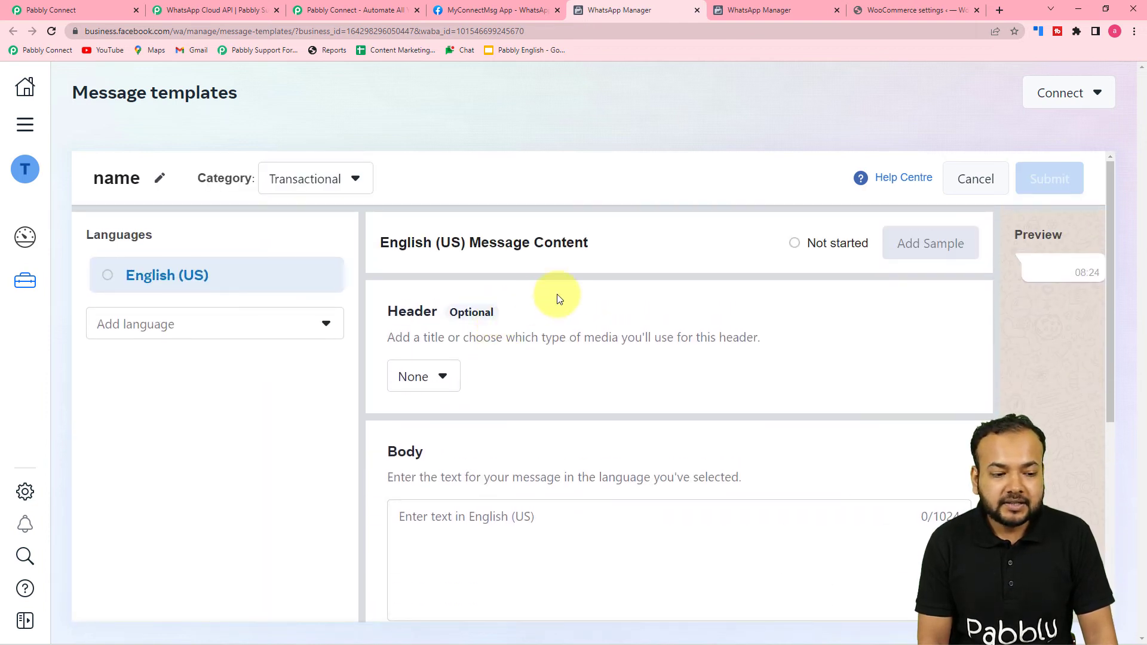
scroll(559, 298, down, 1)
click(436, 318)
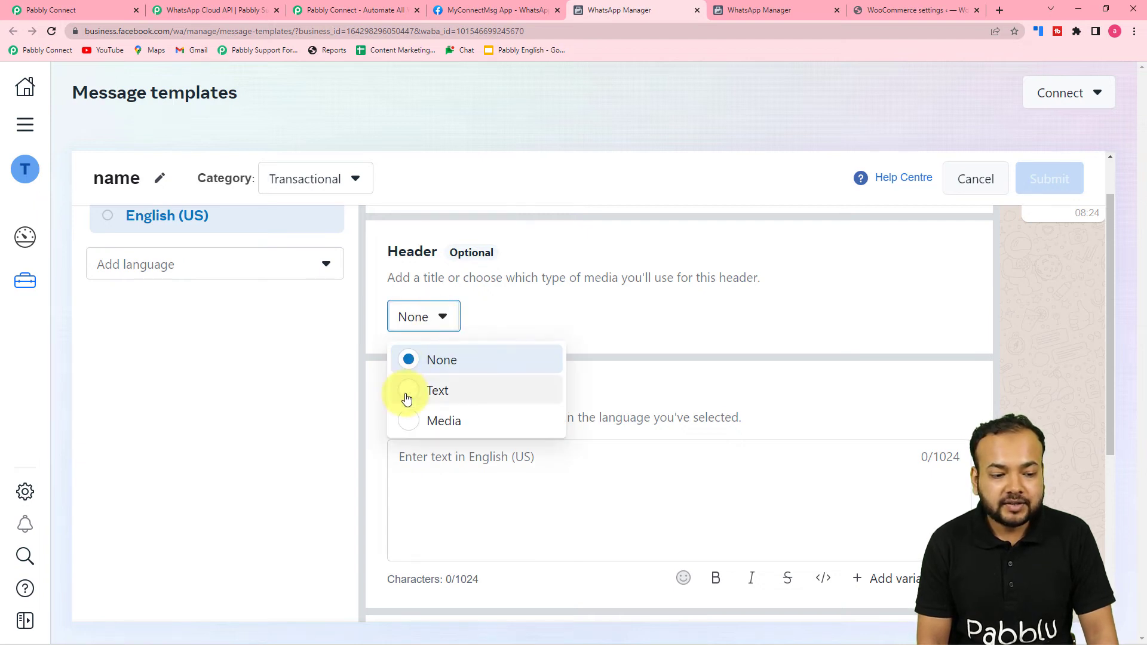
click(406, 394)
click(435, 315)
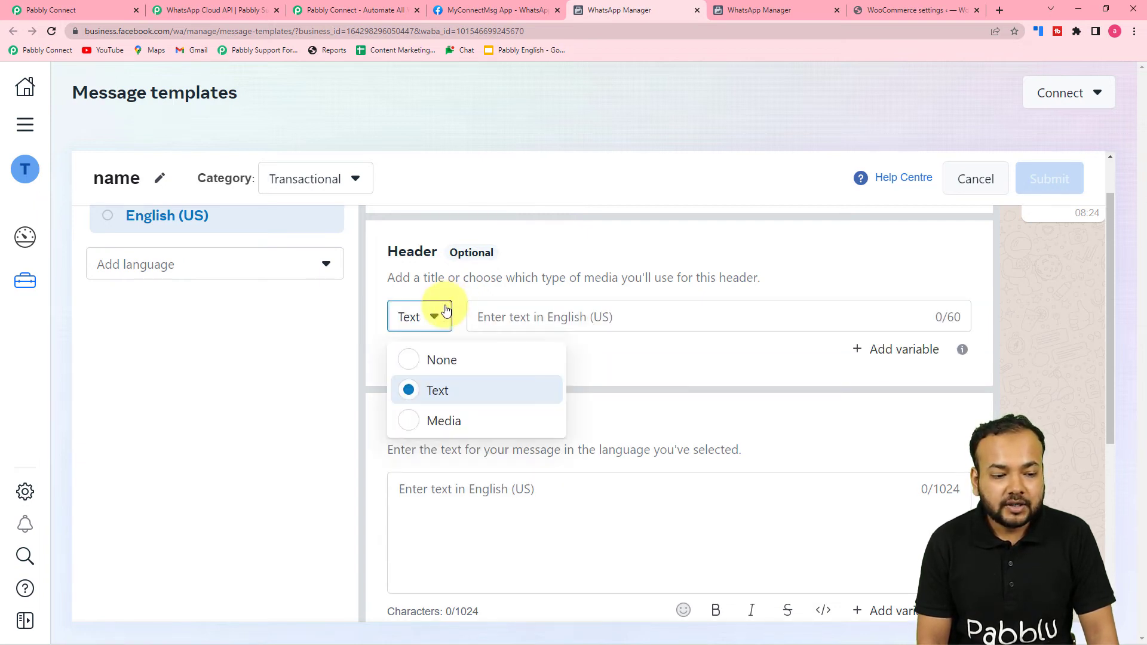
click(413, 424)
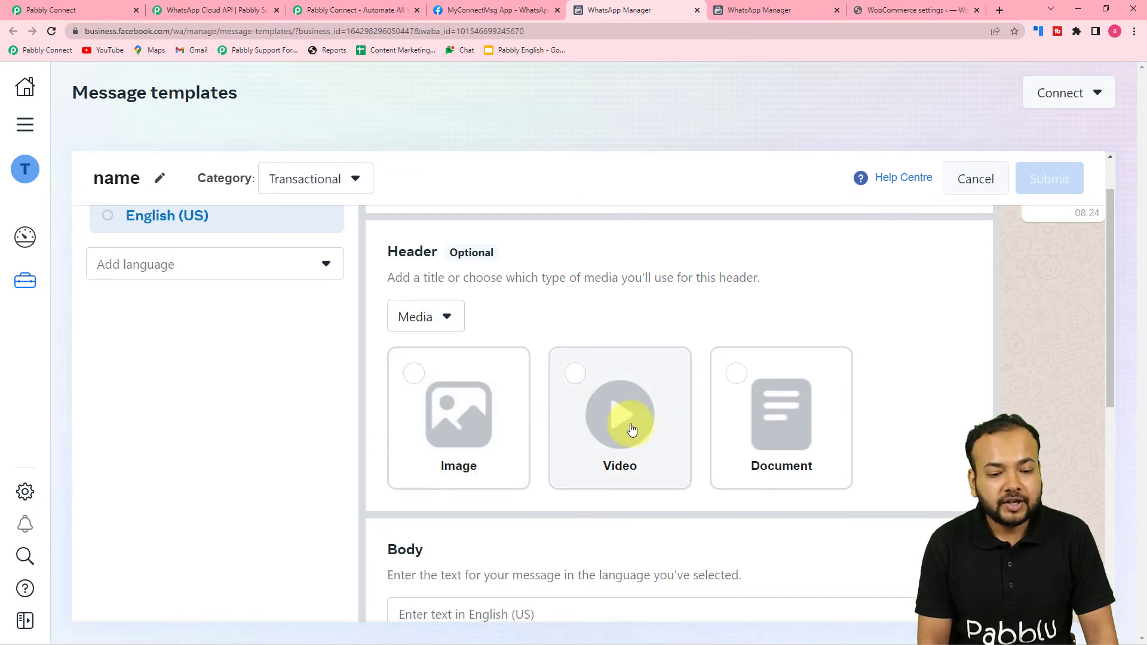
click(412, 378)
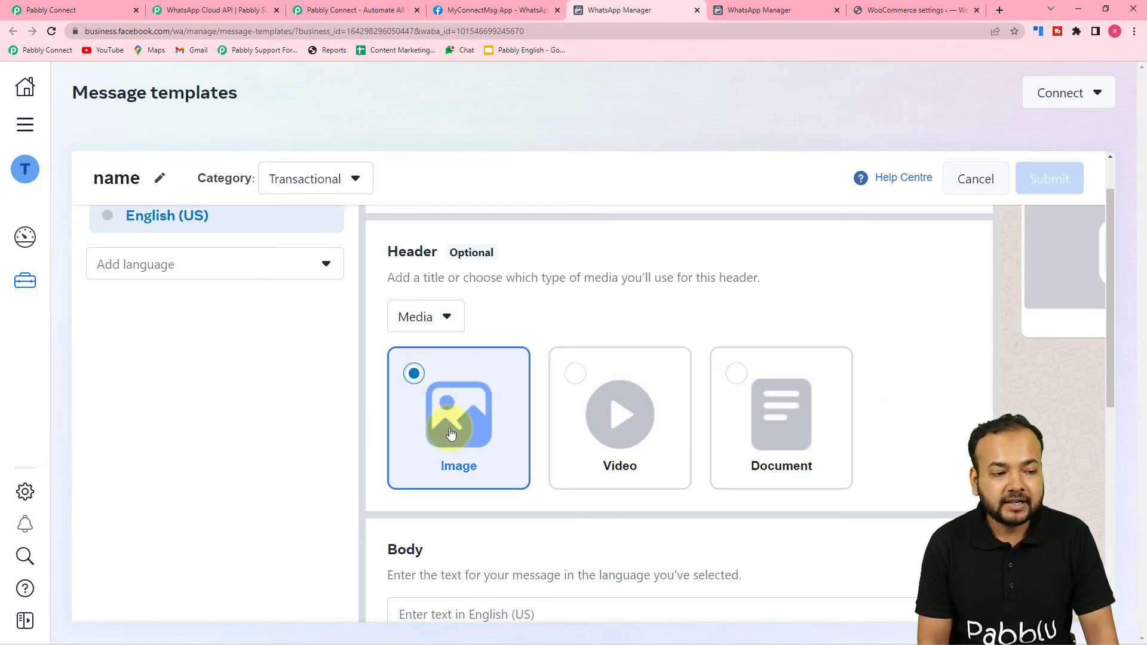
Step: View the sample content options for the image header and dismiss them without choosing a file
scroll(842, 417, up, 2)
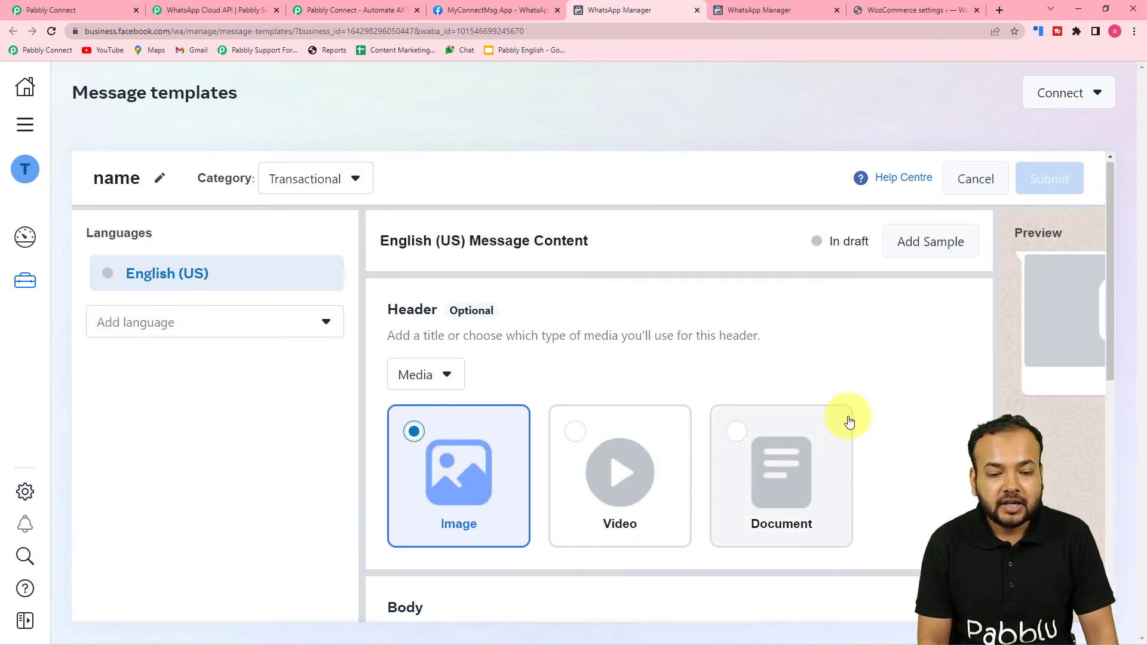
click(914, 247)
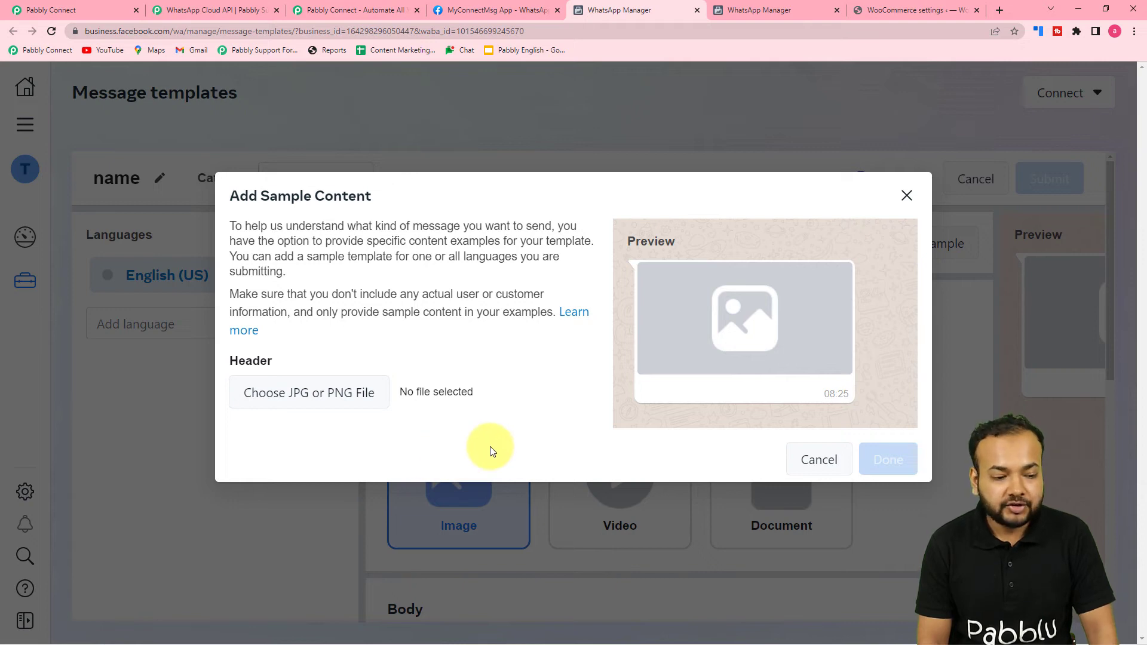
click(907, 195)
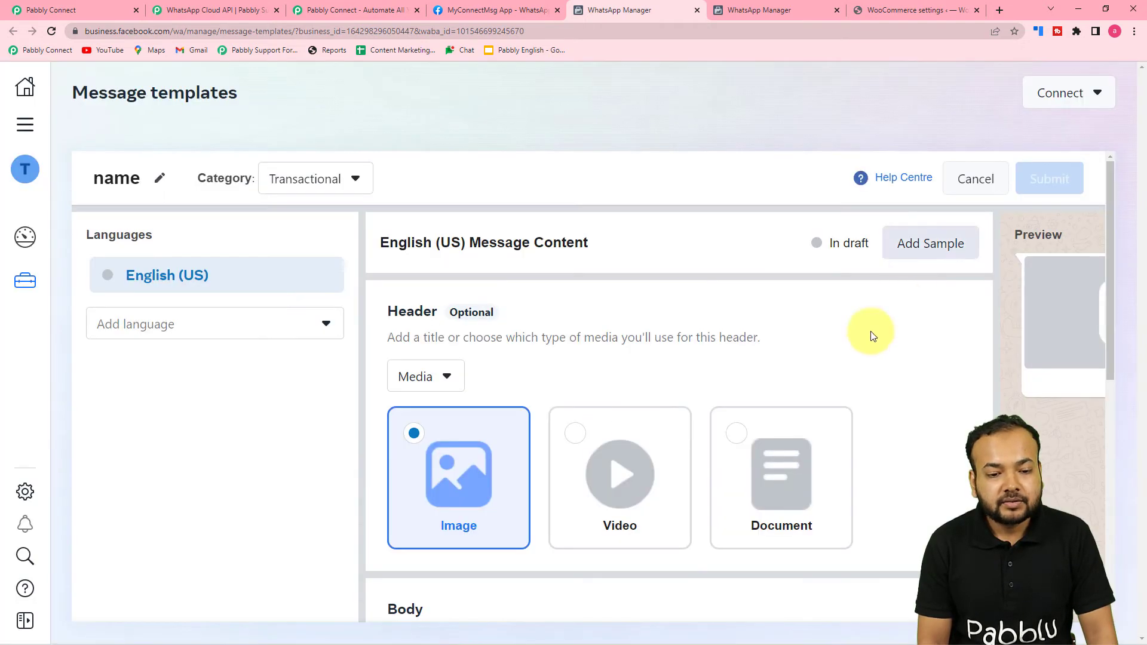
Step: Enter "Hello" as the template's body text and add variable {{1}} after it
scroll(761, 358, down, 6)
click(555, 312)
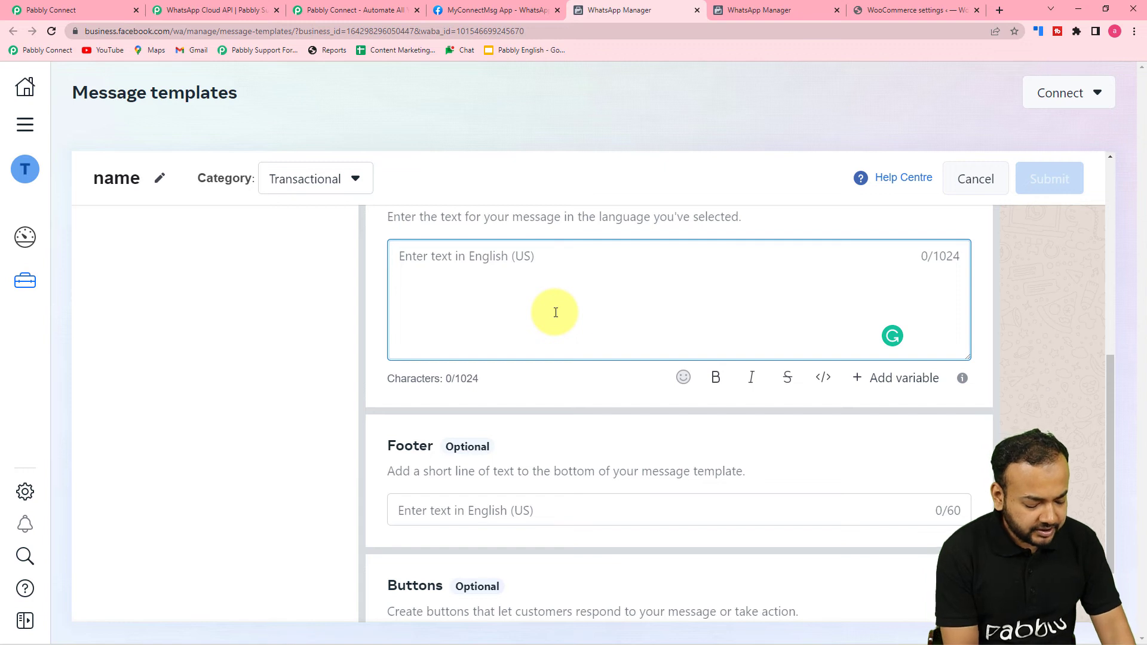
text(Hello)
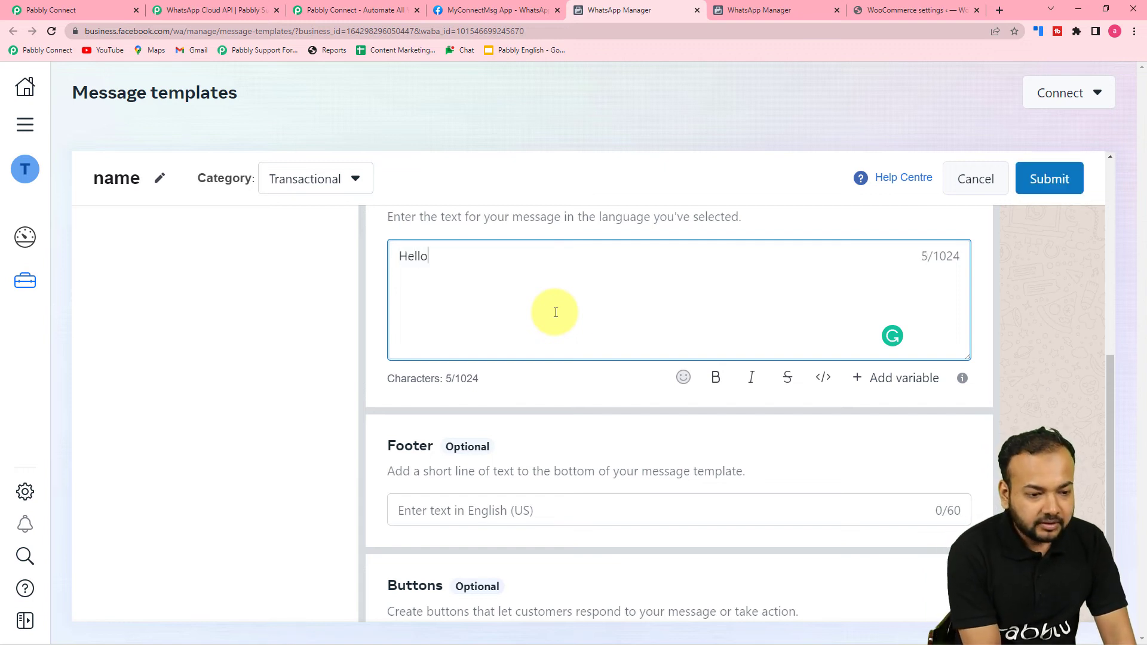
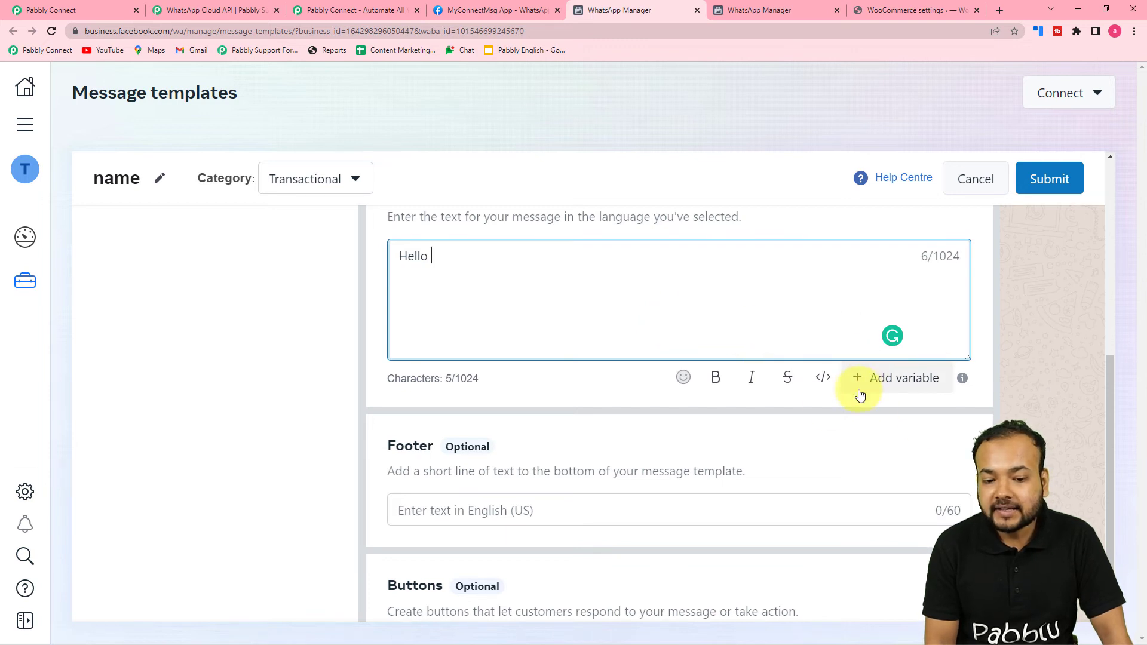
click(897, 382)
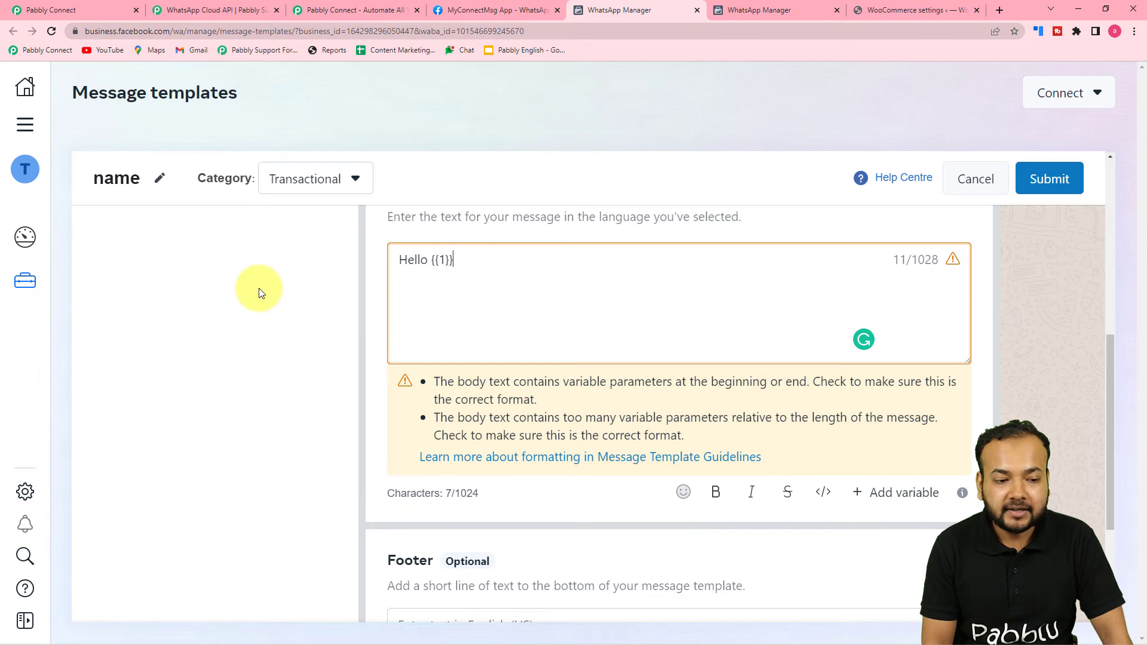
Step: View the available button types for the message template and dismiss the options
scroll(260, 287, down, 3)
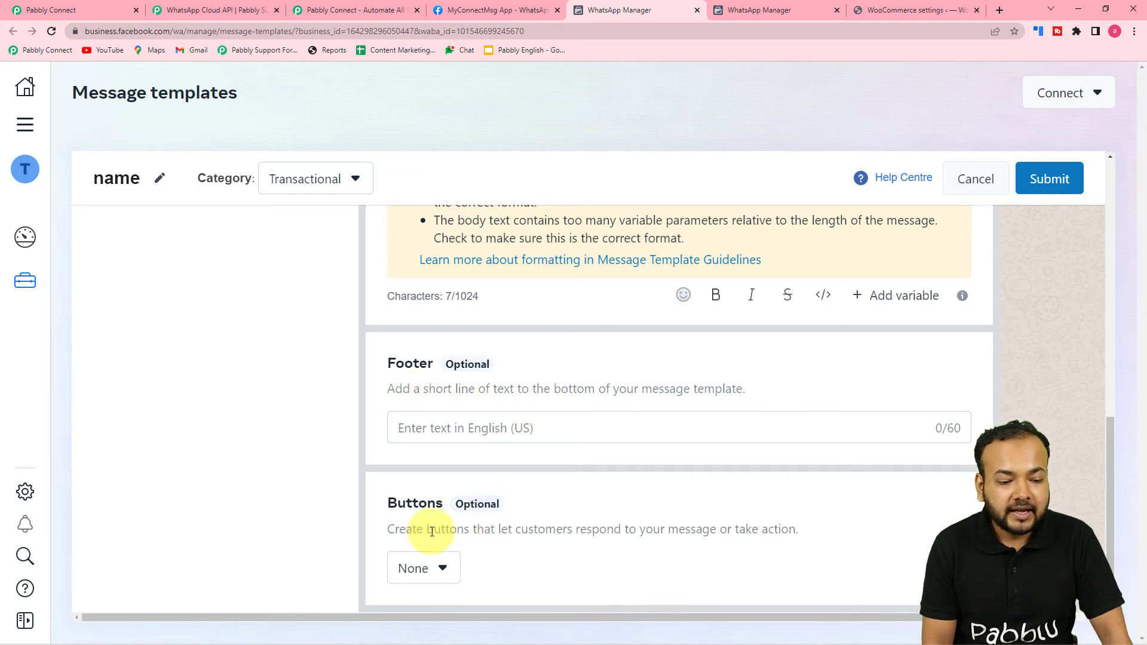
click(445, 571)
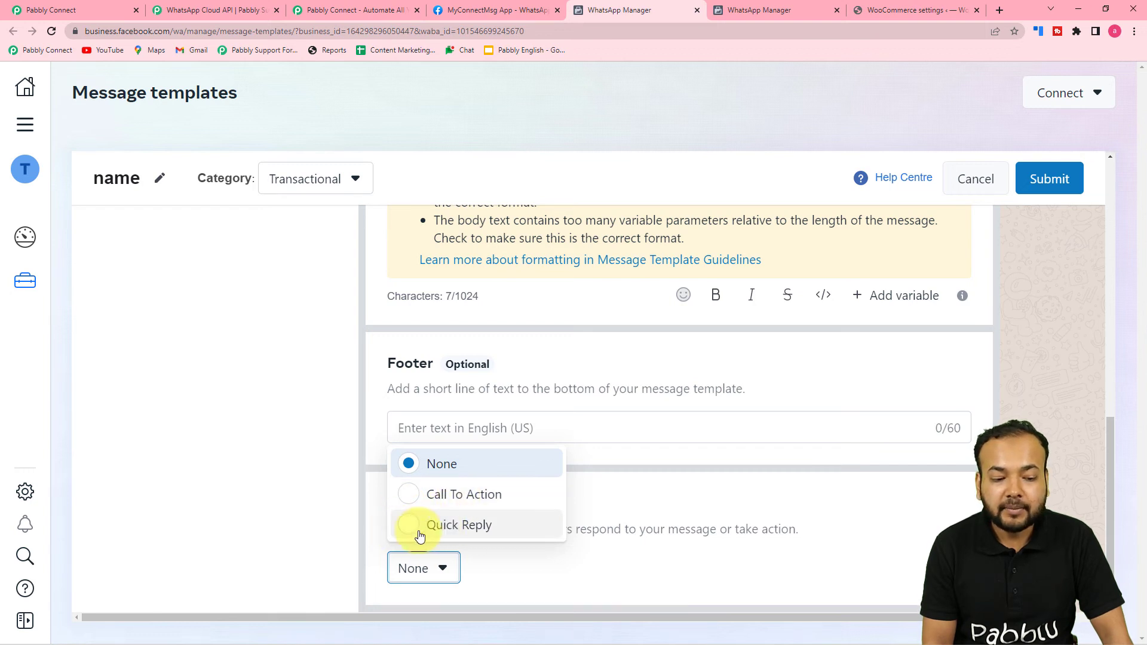
click(685, 515)
Step: Check the message preview and discard the unsubmitted template
drag(757, 617, 893, 618)
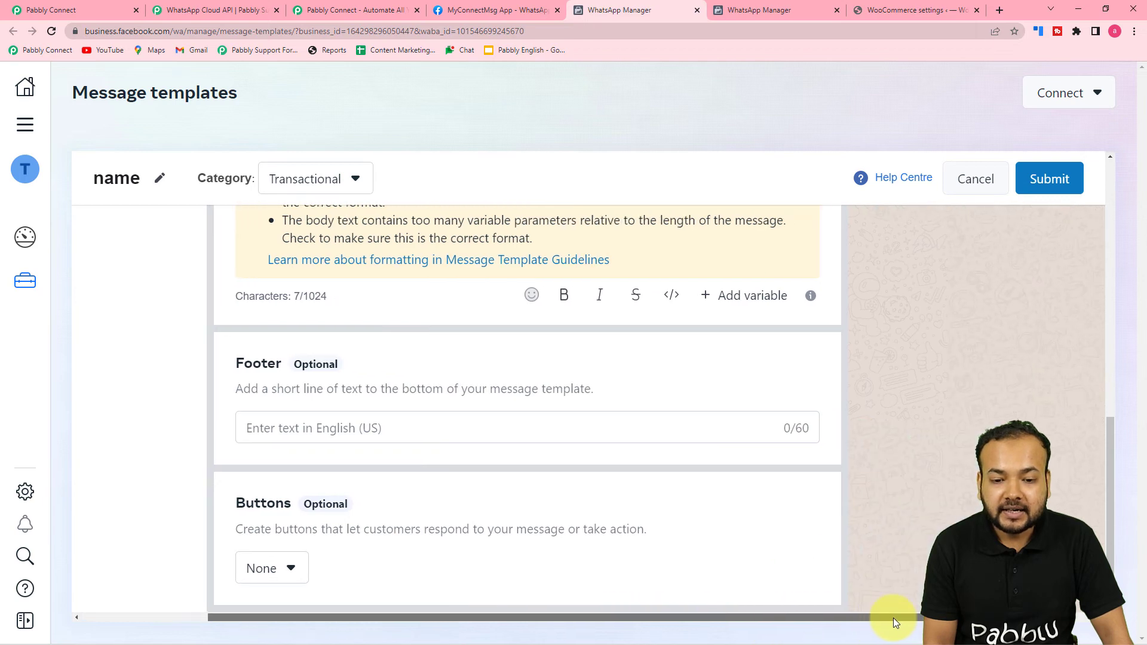
scroll(1073, 396, up, 12)
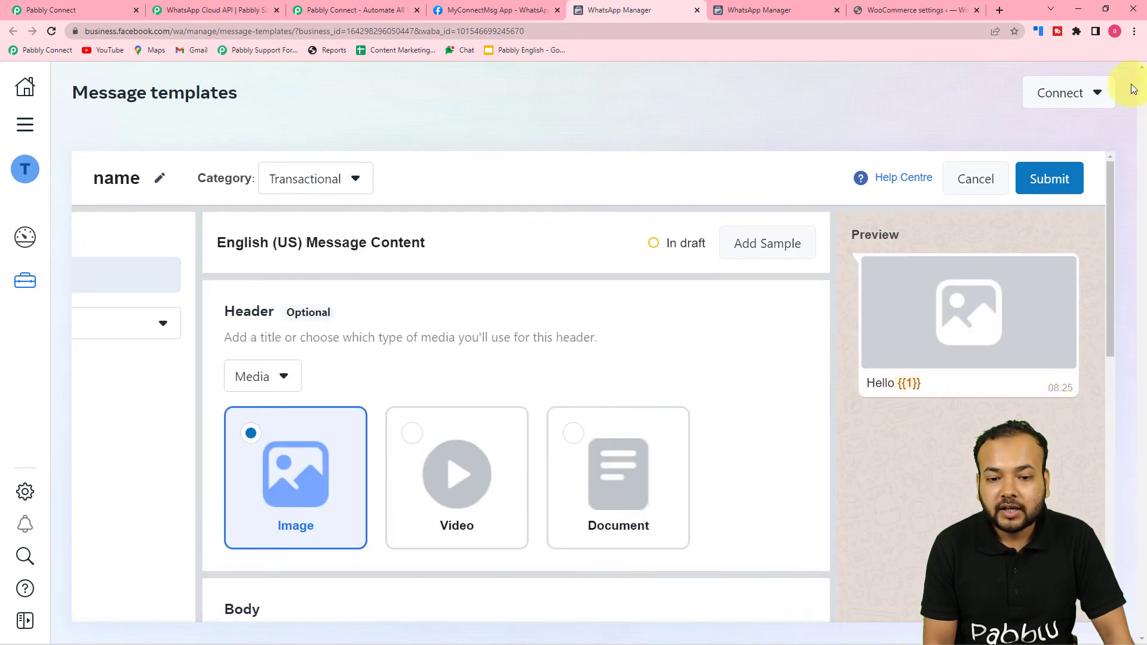
click(976, 182)
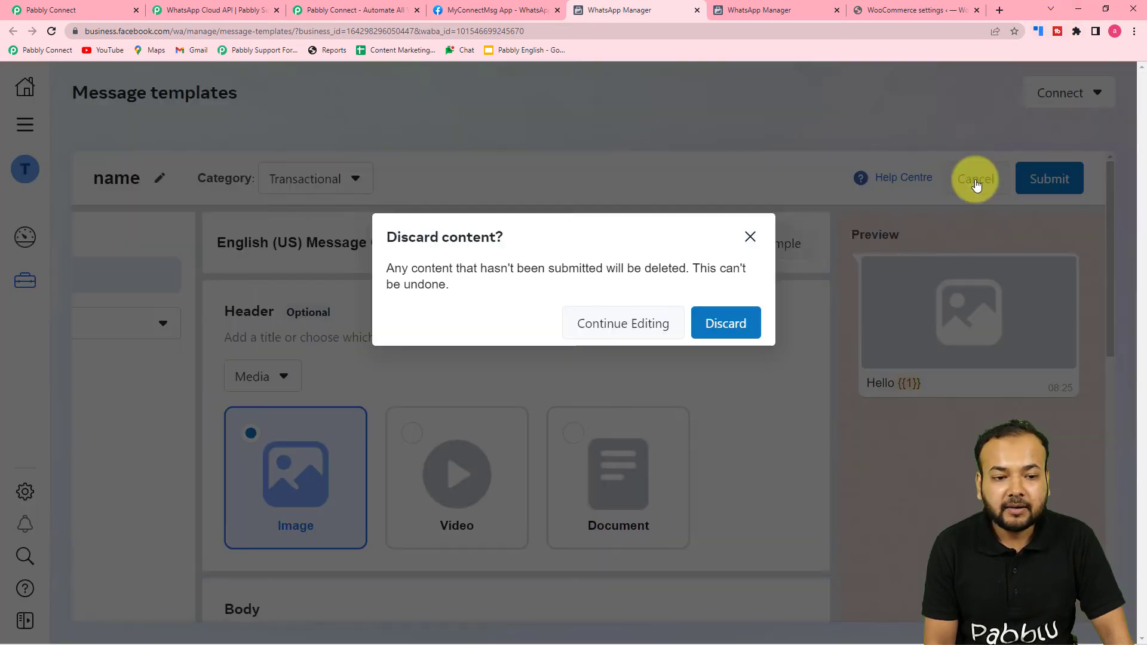
click(725, 325)
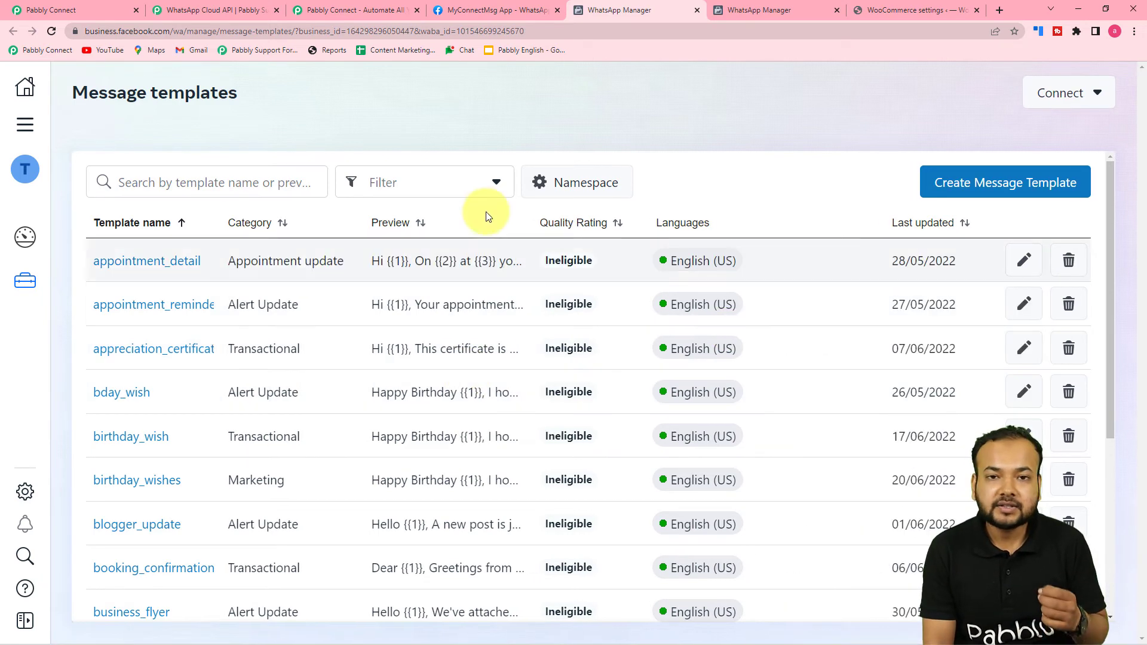
Step: View the existing woocommerce_order template's content in the other WhatsApp Manager page
click(89, 7)
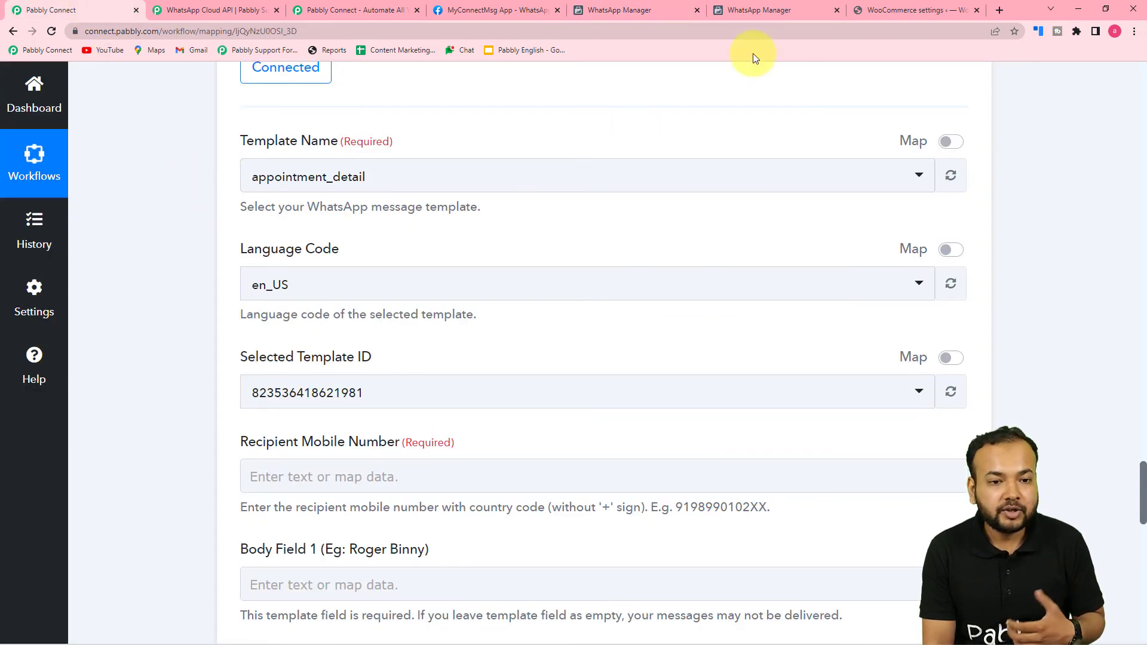
click(887, 6)
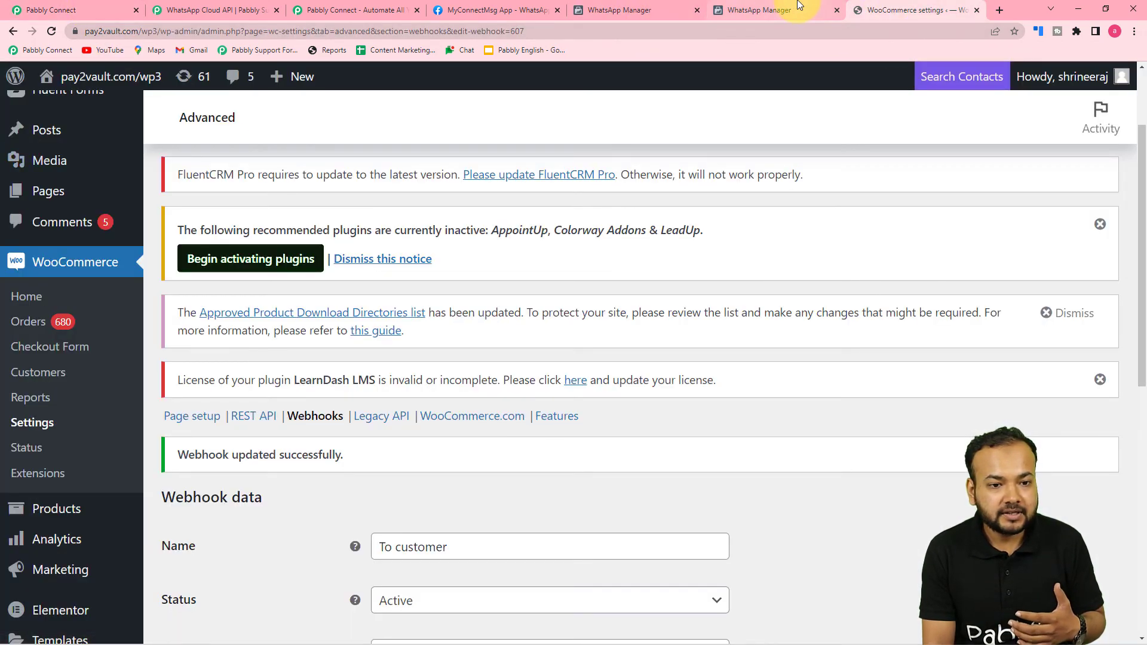
click(796, 7)
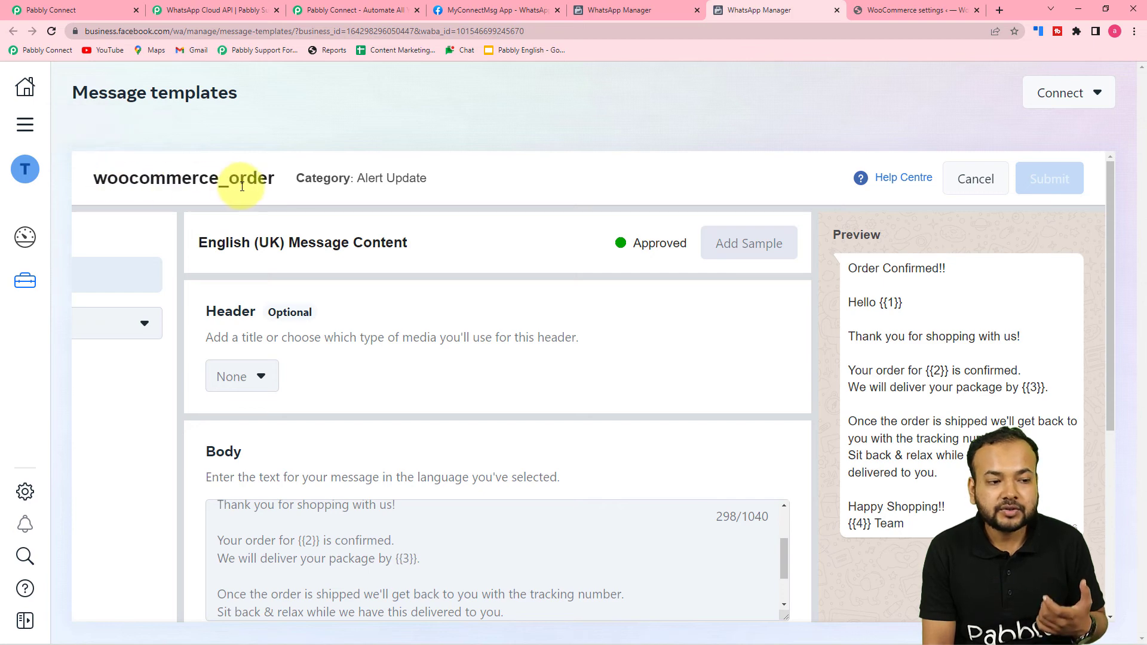
Step: Switch to the Pabbly Connect workflow and set the WhatsApp action's template name to woocommerce_order
click(103, 11)
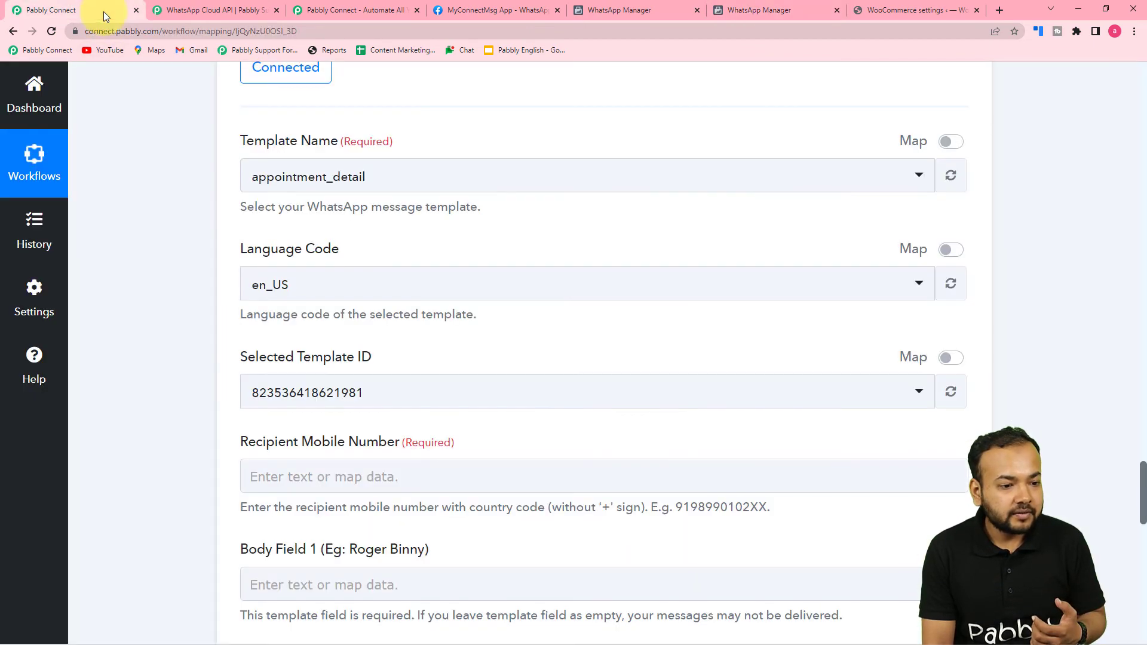
click(423, 177)
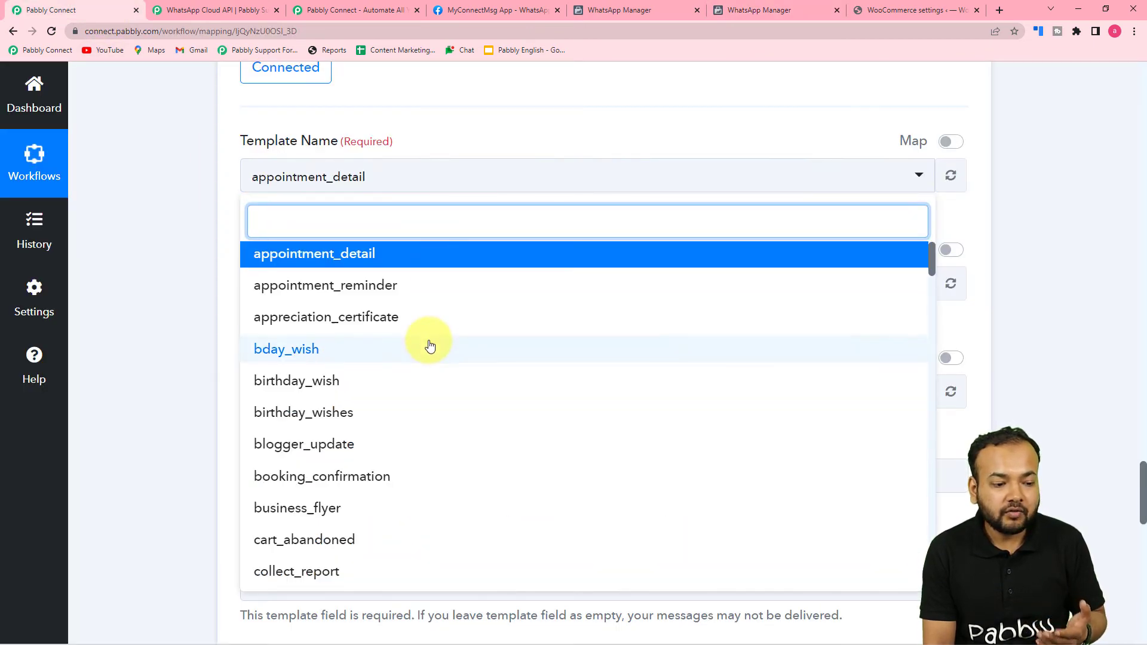
scroll(428, 341, down, 6)
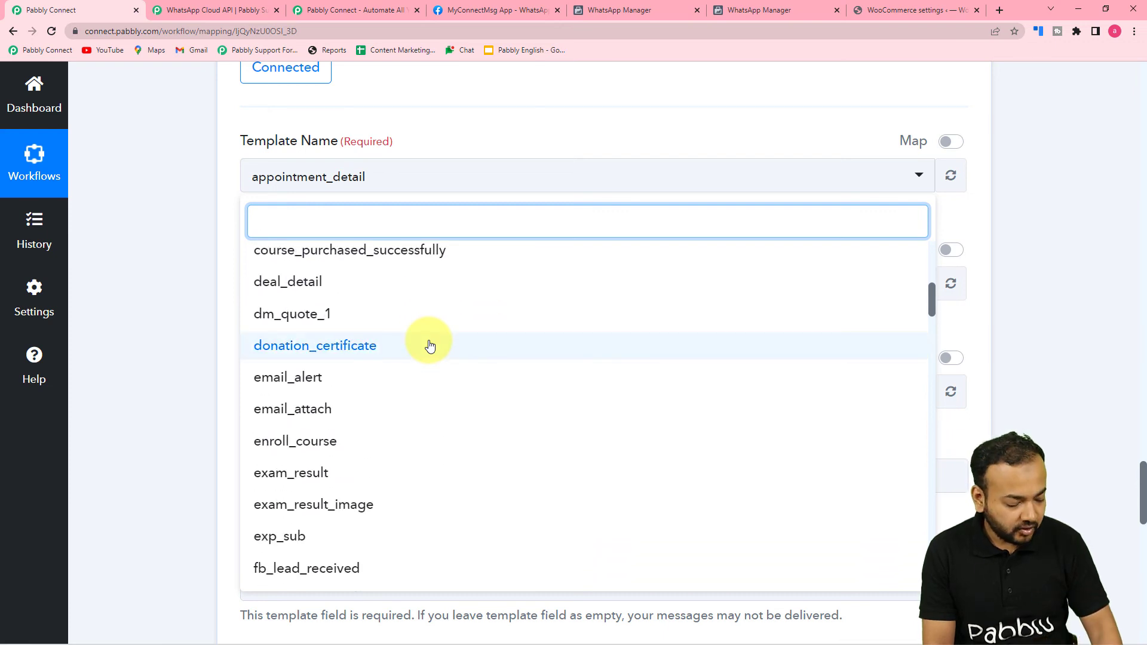
text(woo)
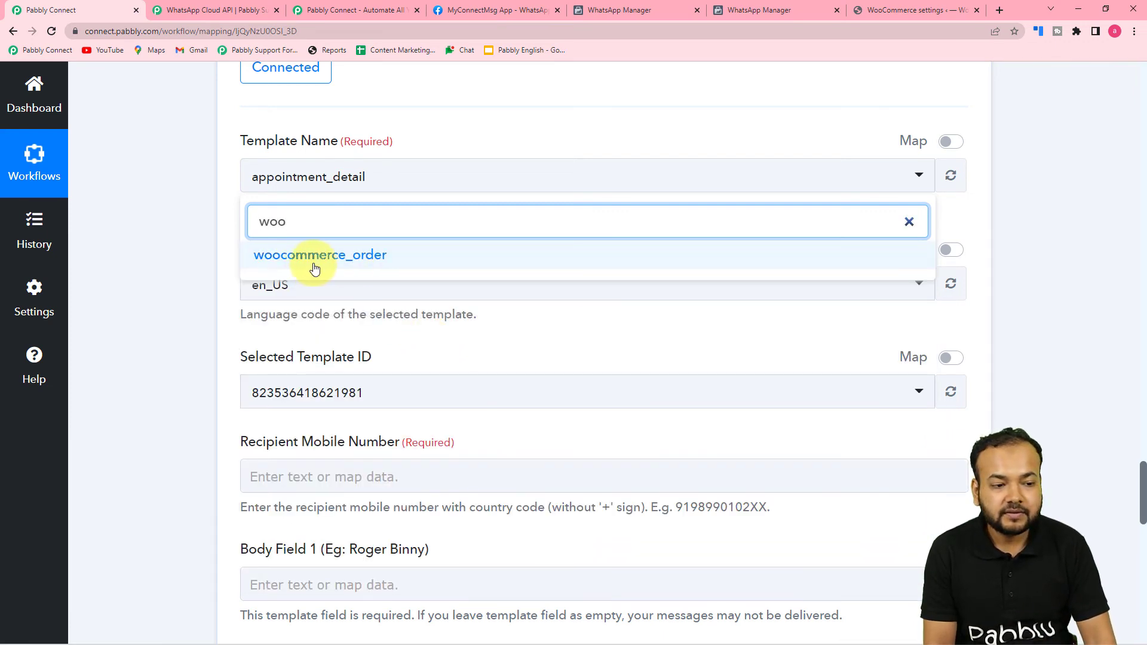
click(286, 256)
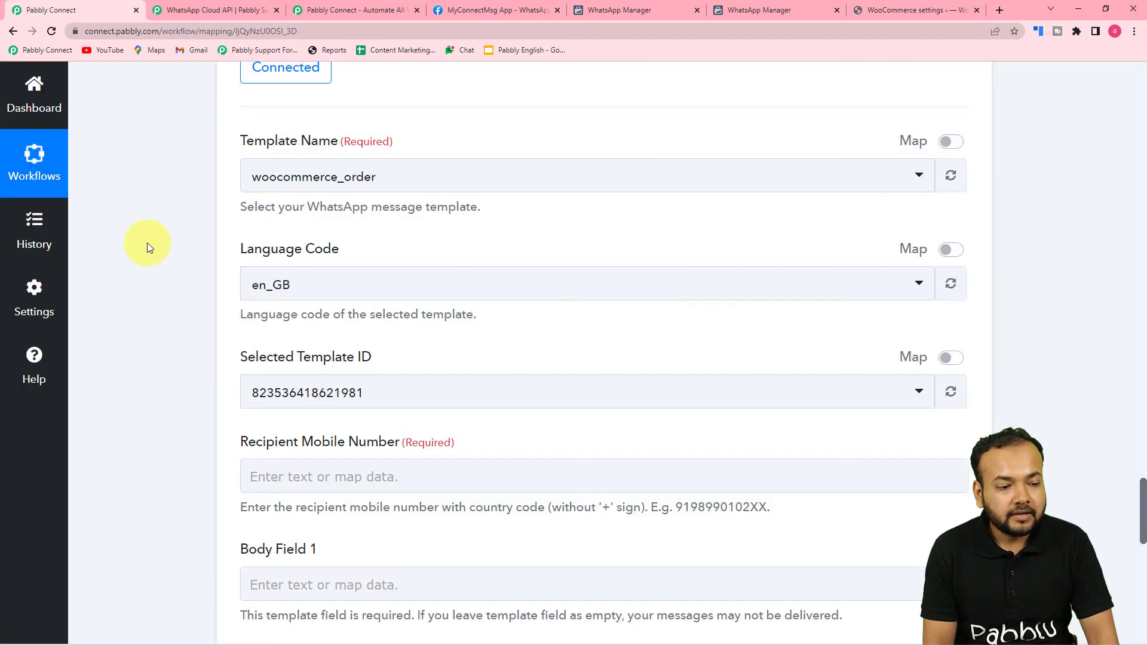
Step: Examine the template's mapping fields and look up the Billing Phone format in the WooCommerce trigger's received response
scroll(147, 243, down, 2)
scroll(227, 239, down, 2)
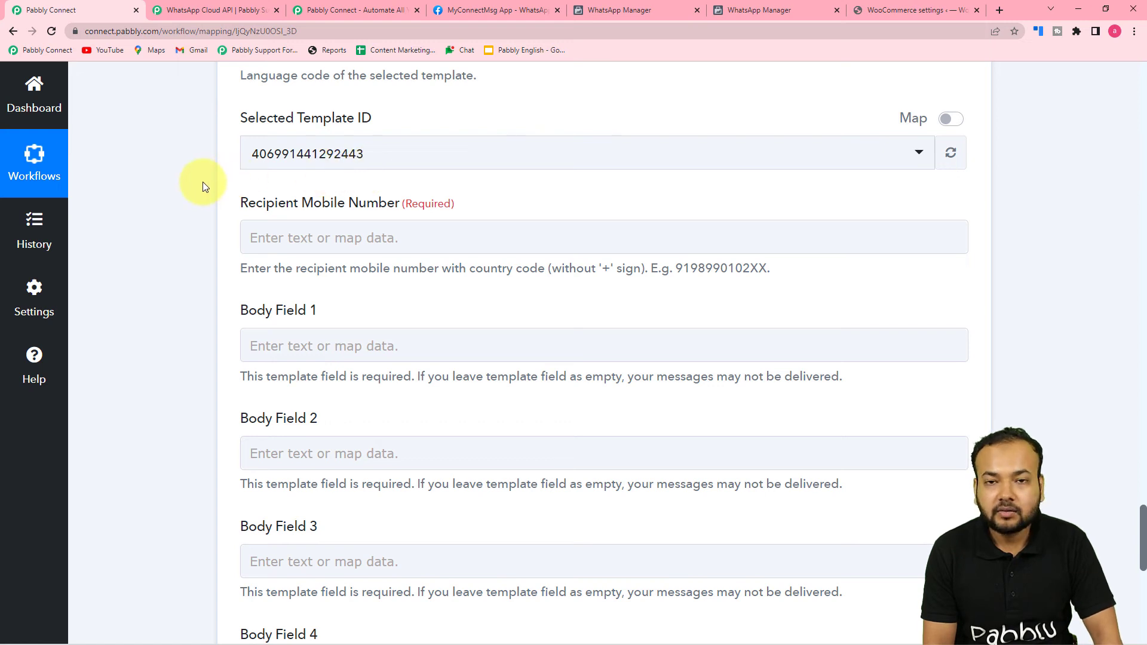
scroll(202, 182, down, 2)
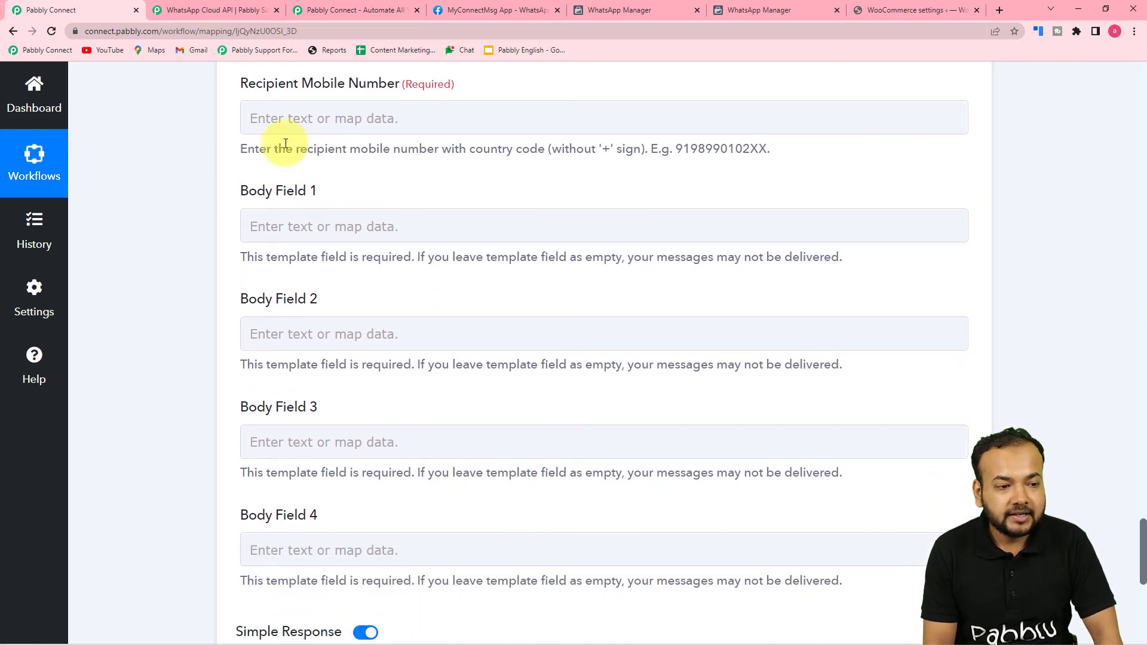
click(453, 120)
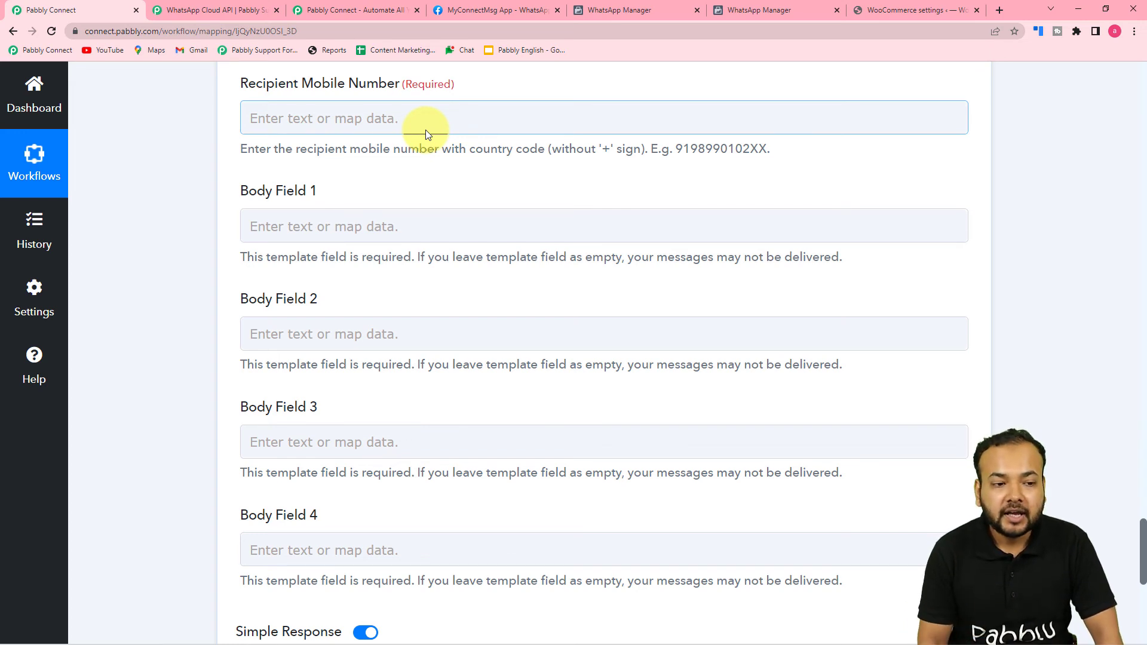
click(1138, 156)
click(1145, 155)
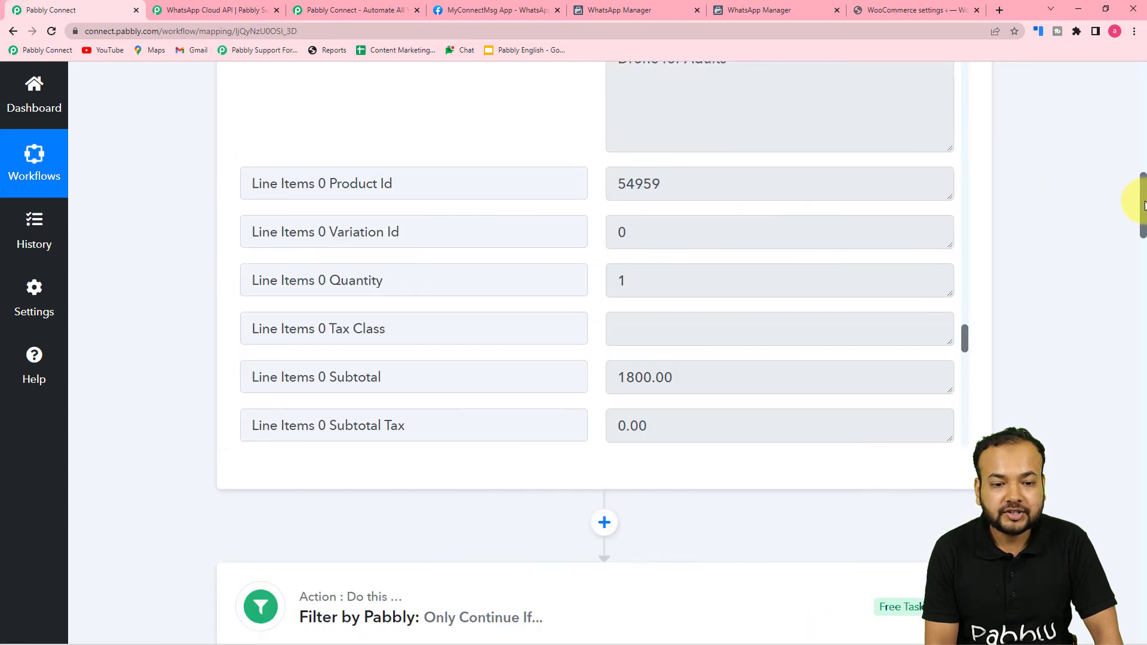
drag(1143, 201, 1142, 184)
scroll(589, 402, up, 18)
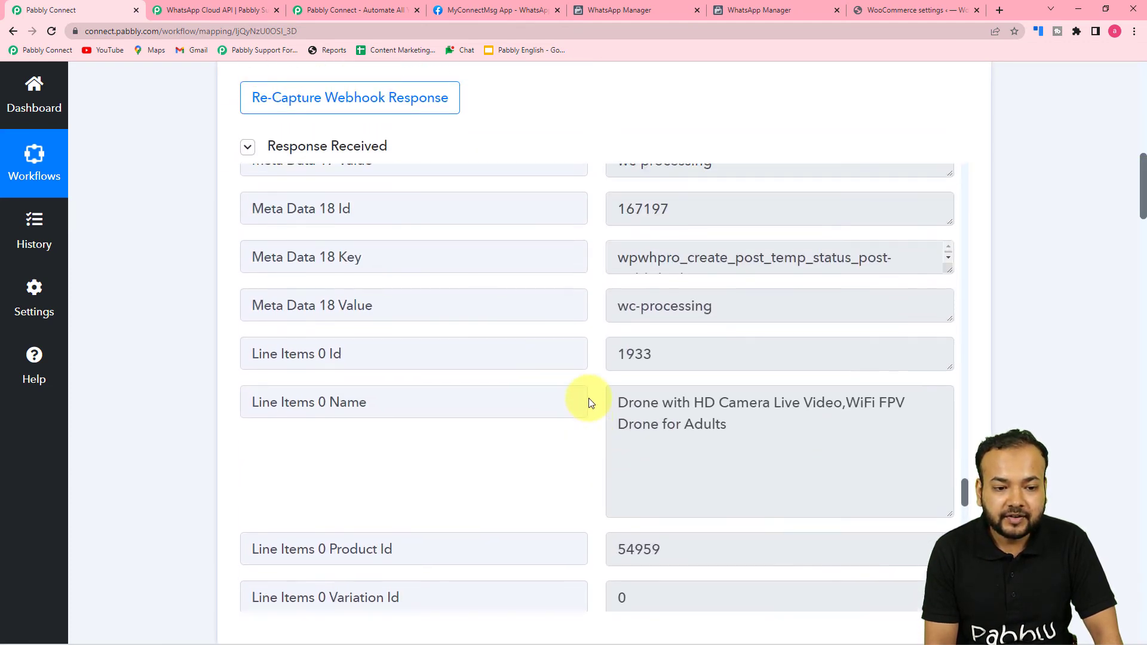
scroll(587, 398, up, 20)
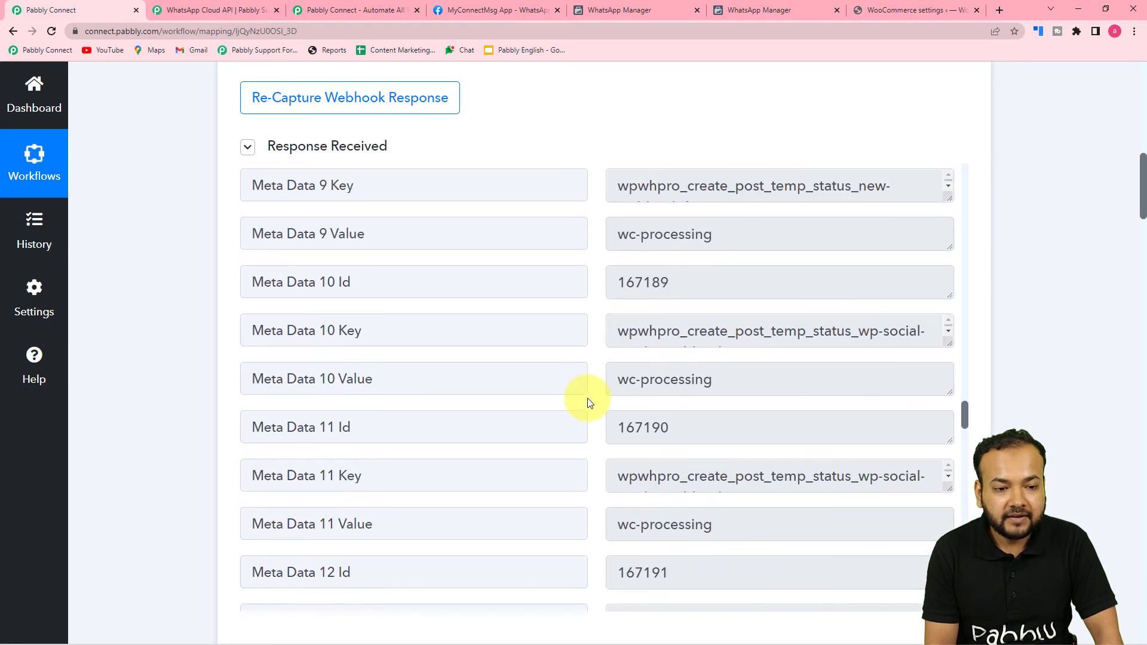
scroll(587, 398, up, 20)
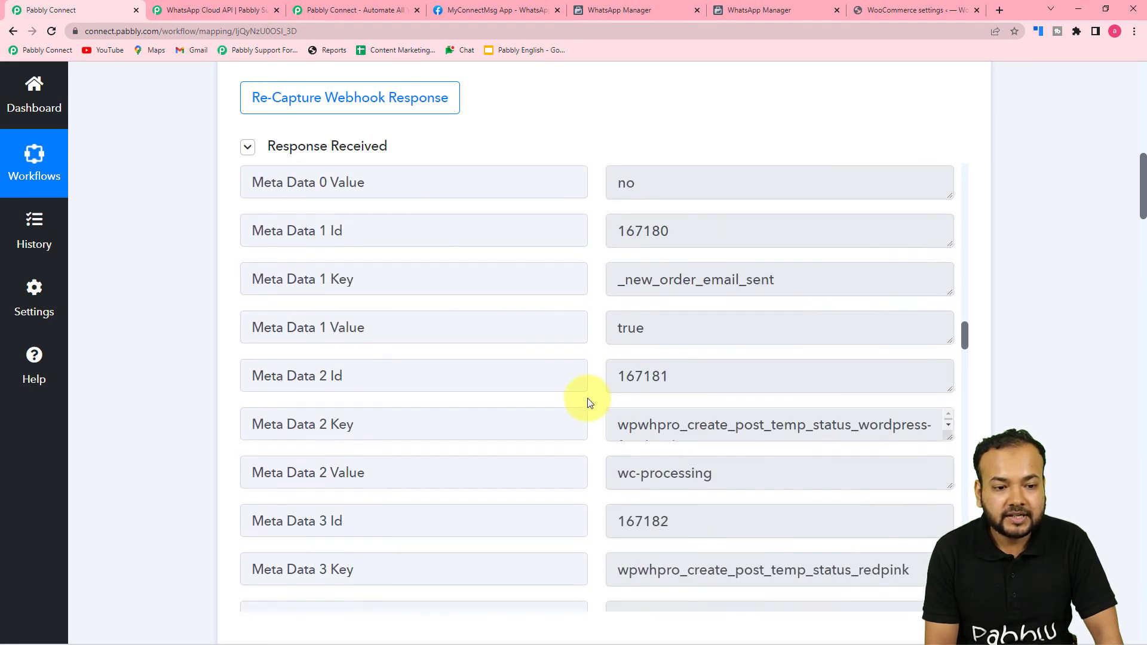
scroll(587, 398, up, 10)
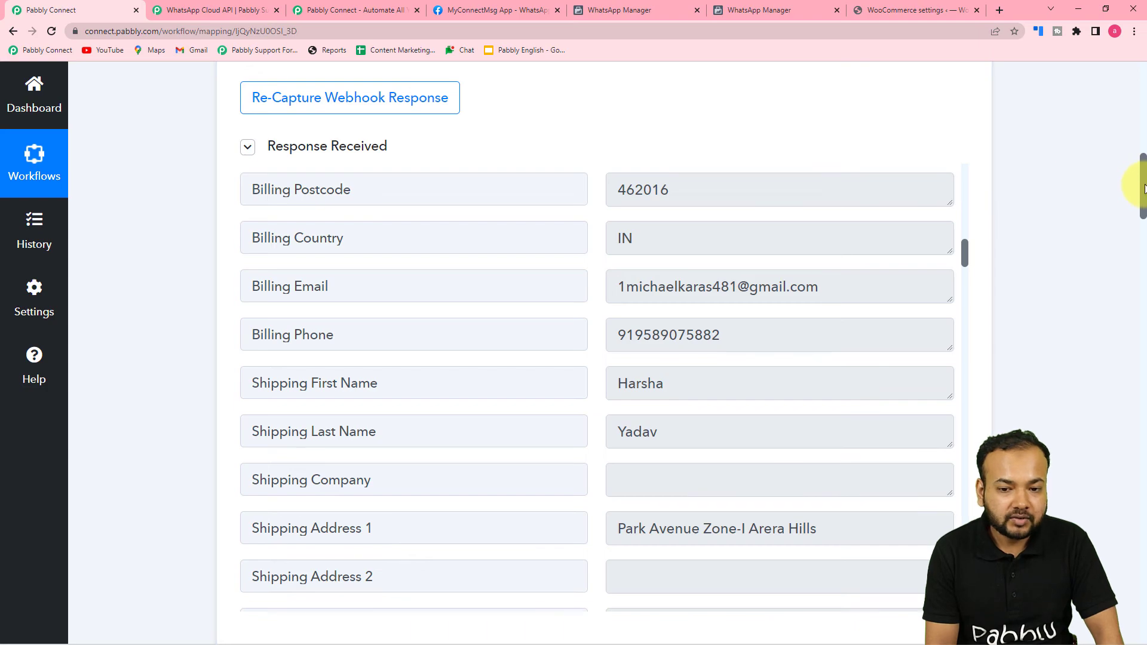
drag(1138, 184, 1139, 551)
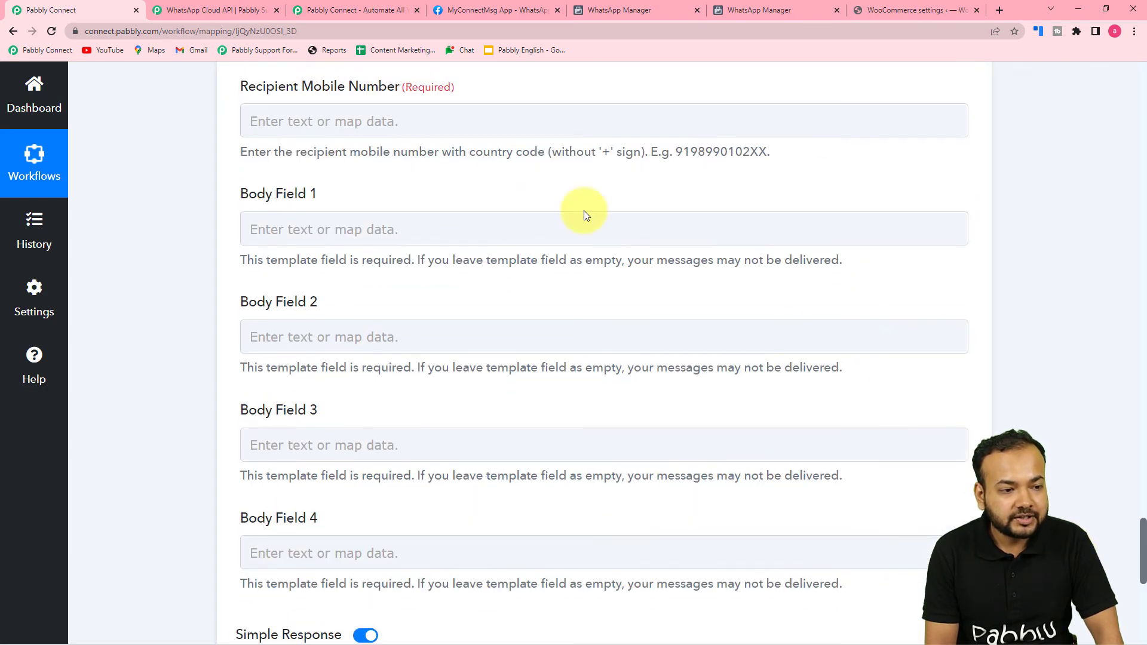
Step: Map the Recipient Mobile Number to Billing Phone from the WooCommerce New Order Created step
click(299, 127)
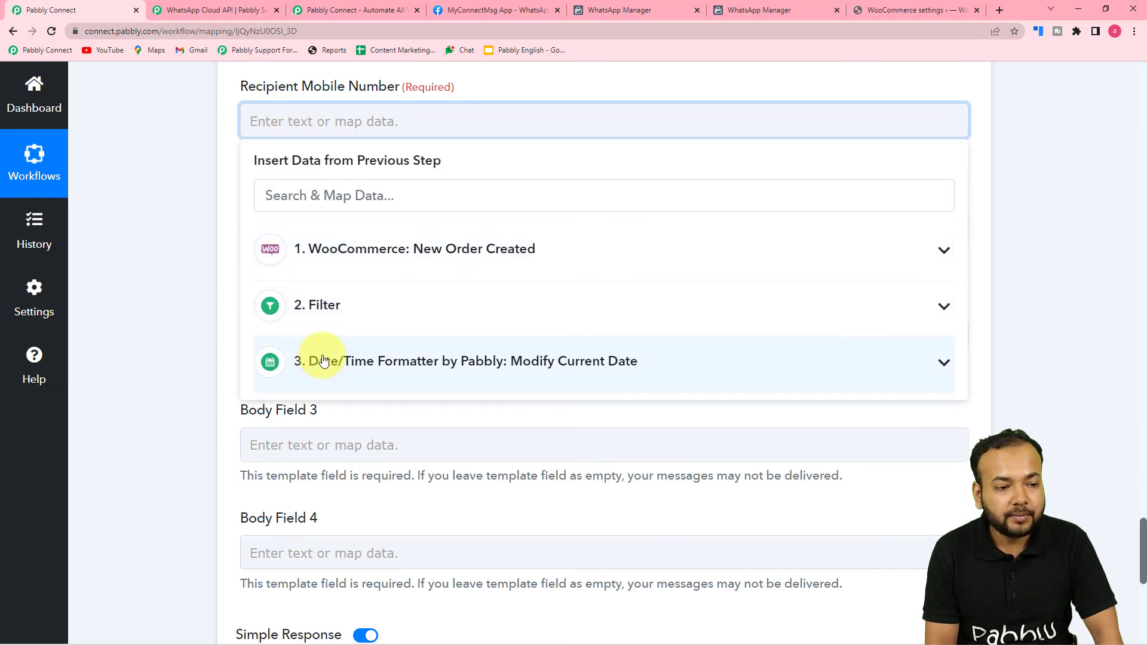
click(412, 257)
scroll(403, 358, down, 8)
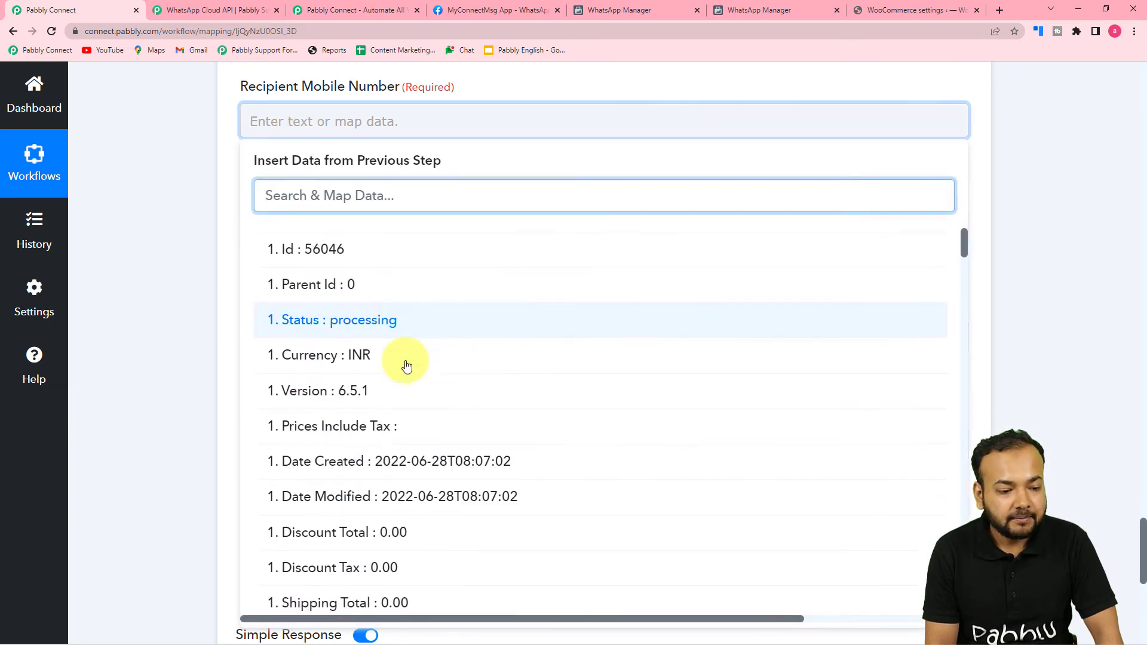
scroll(406, 366, down, 6)
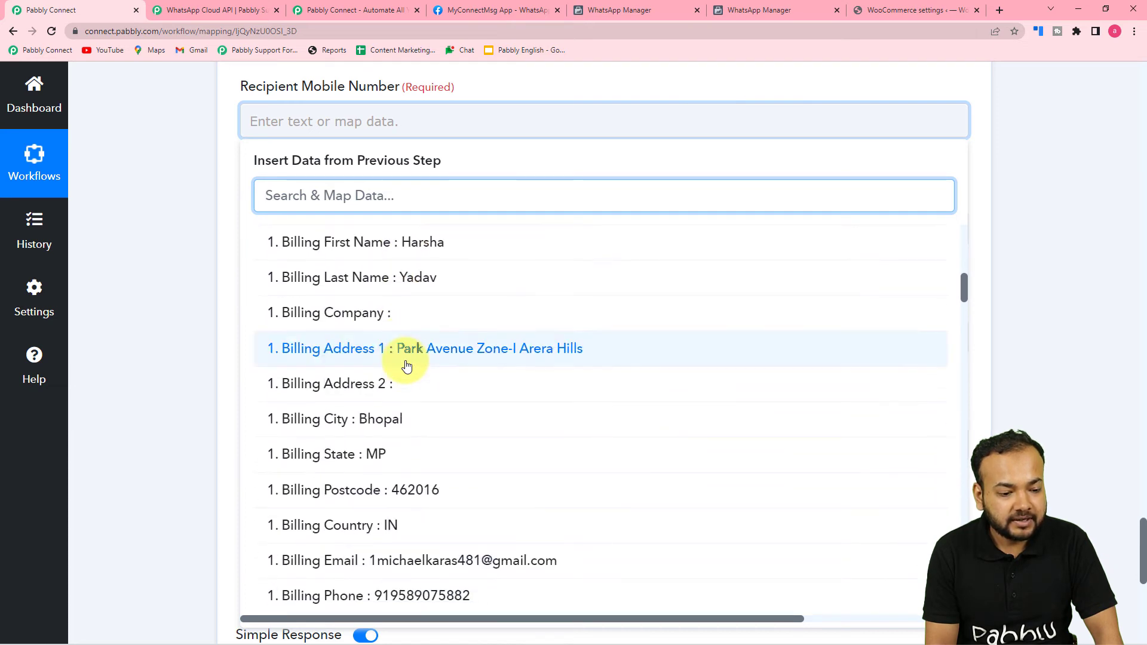
click(391, 417)
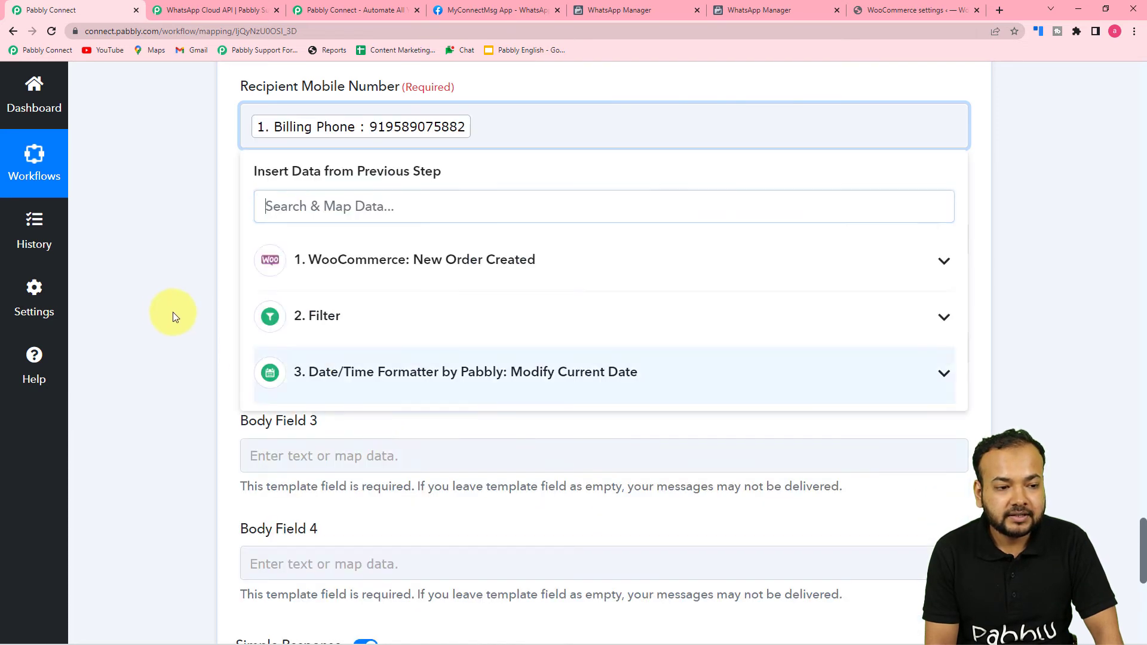
click(173, 312)
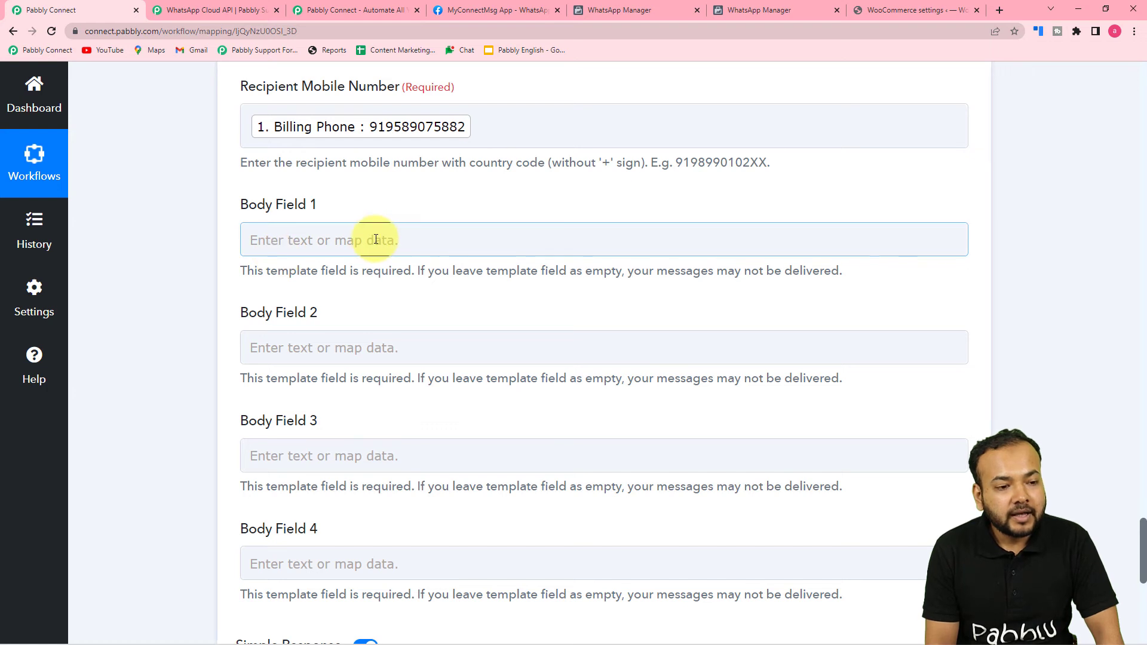
Step: Check the woocommerce_order template in WhatsApp Manager for what each of its body variables stands for
scroll(371, 233, down, 1)
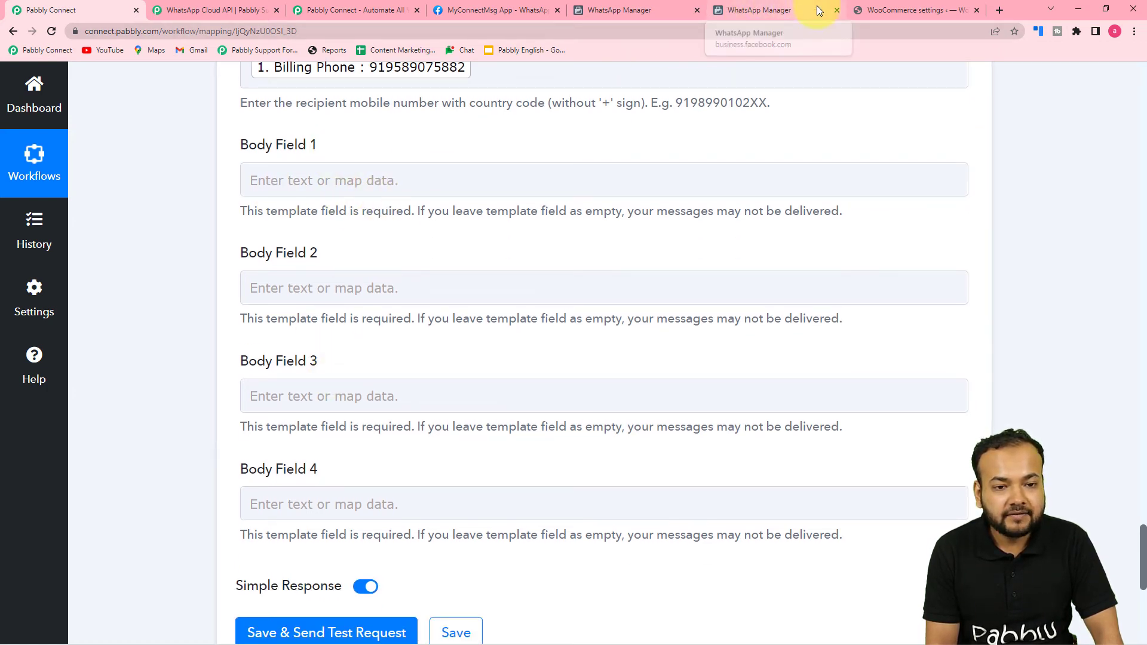
click(743, 9)
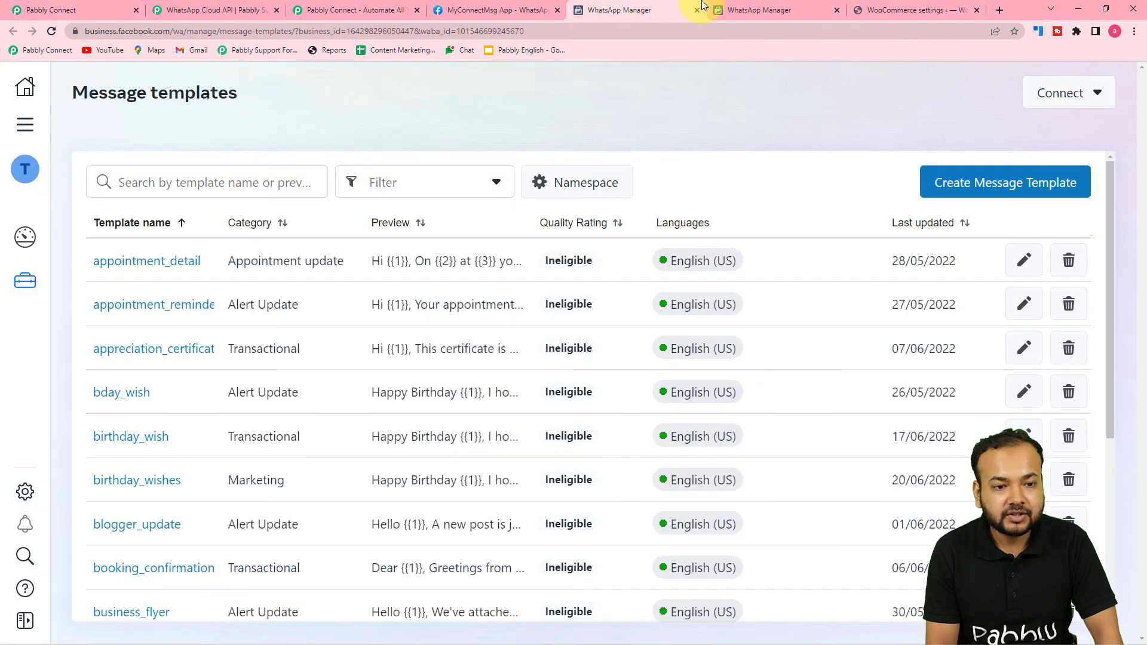
scroll(895, 304, down, 1)
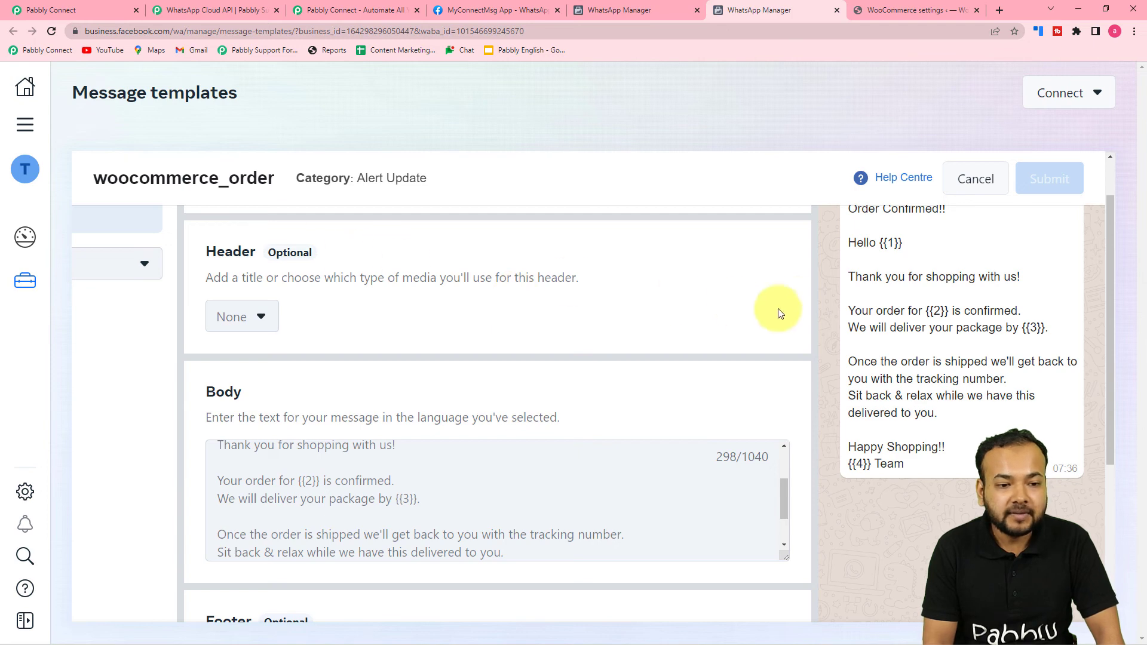
Step: Switch to the Pabbly Connect workflow and map Body Field 1 to Billing First Name and Billing Last Name from the WooCommerce New Order Created step
click(94, 8)
scroll(161, 179, down, 1)
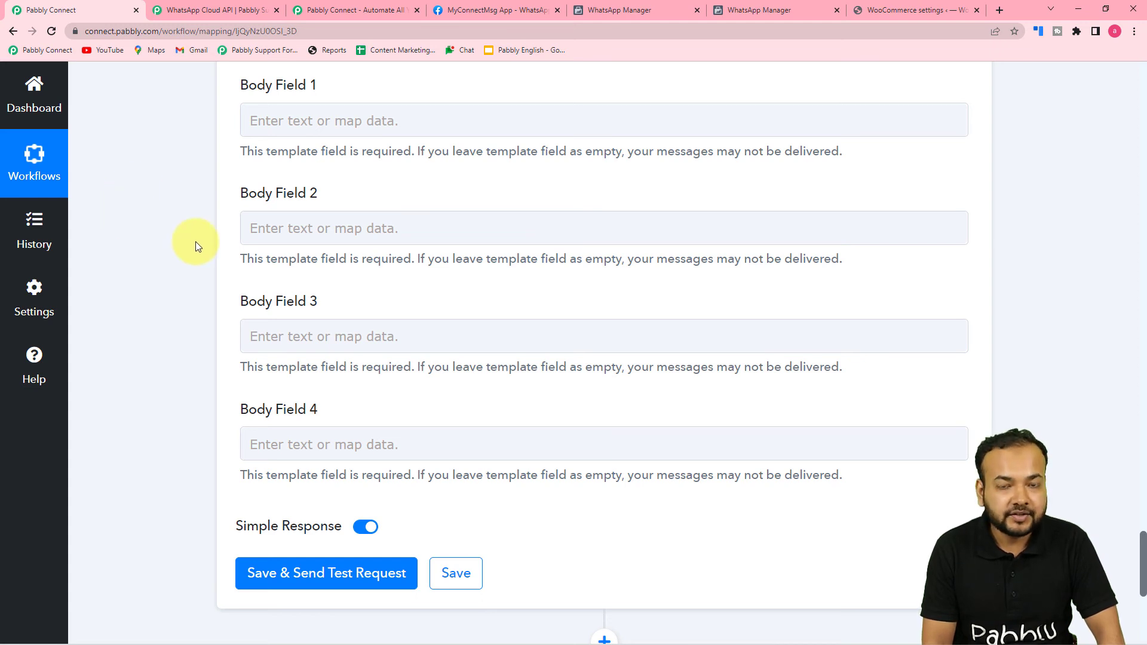
click(292, 124)
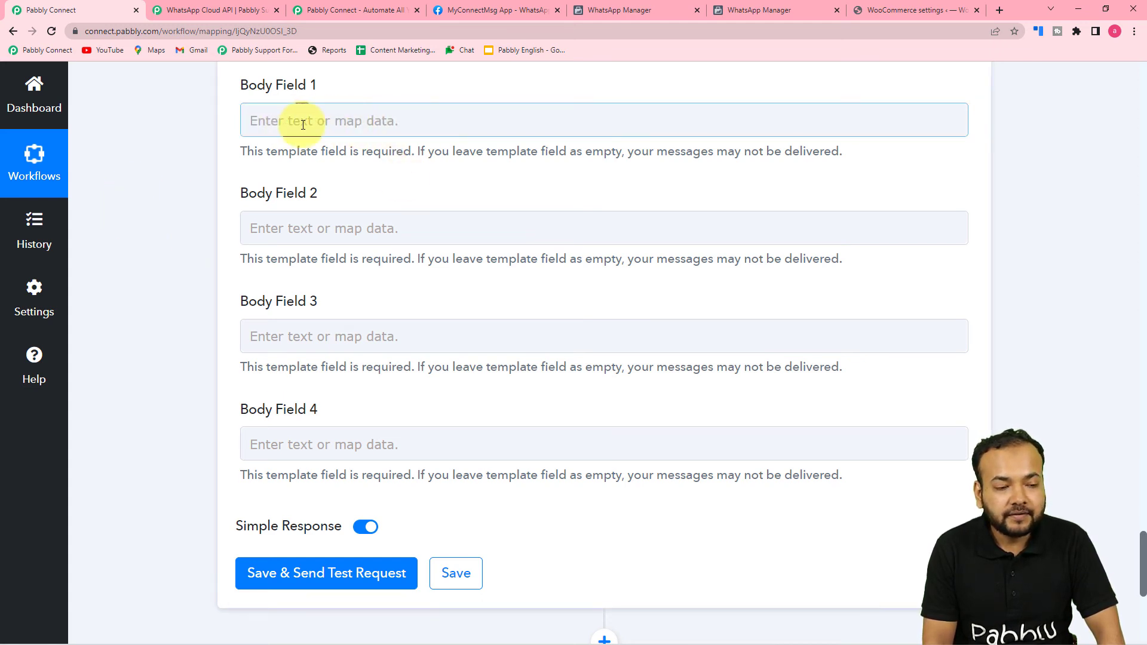
click(338, 124)
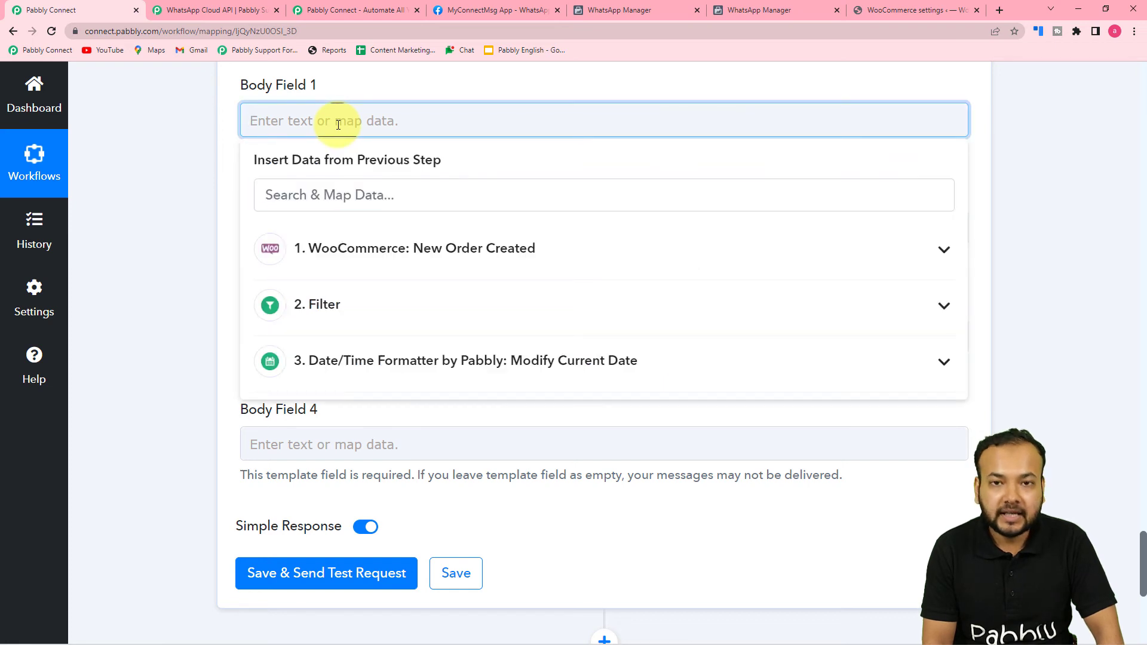
click(404, 251)
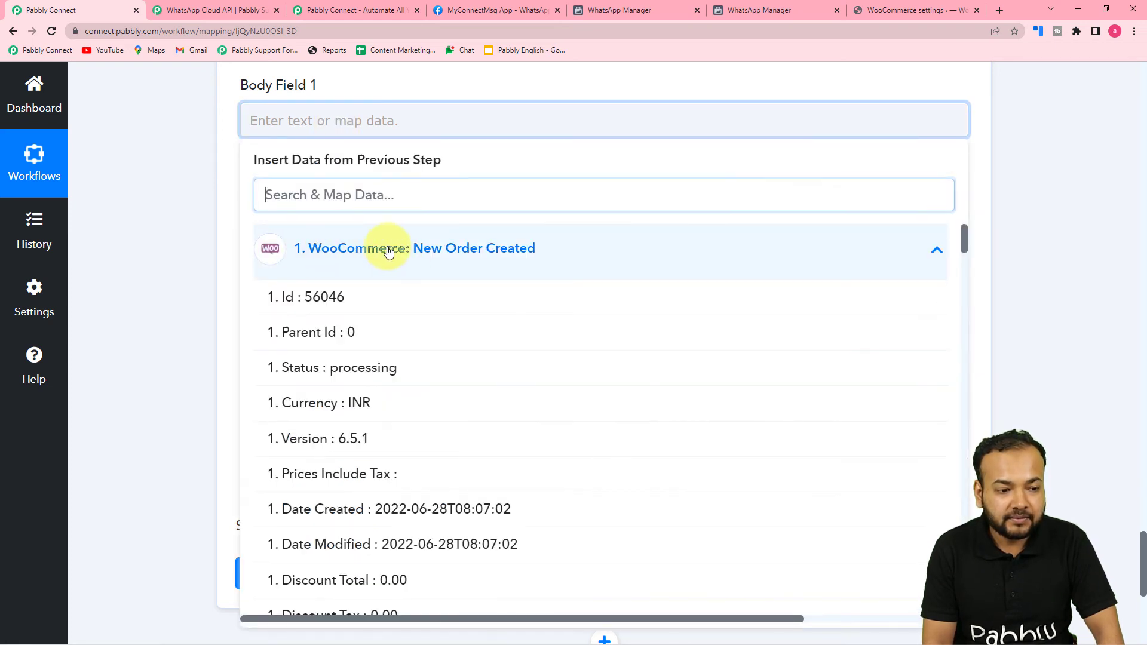
scroll(378, 358, down, 8)
scroll(378, 358, down, 5)
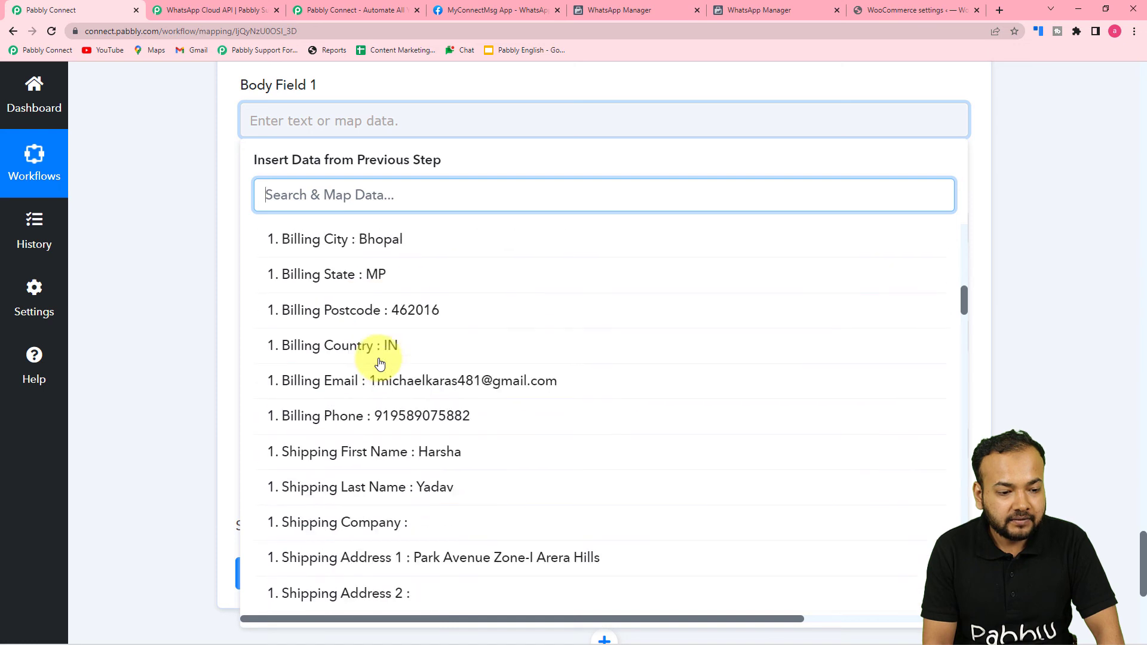
scroll(378, 361, up, 3)
click(411, 244)
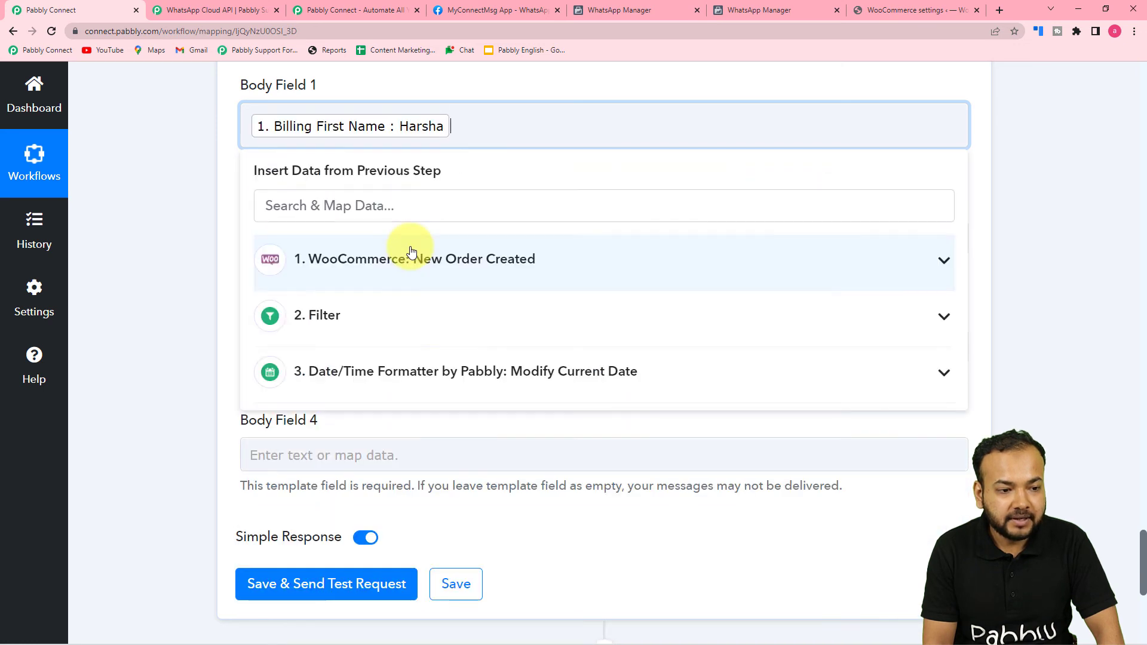
click(411, 250)
scroll(410, 427, down, 8)
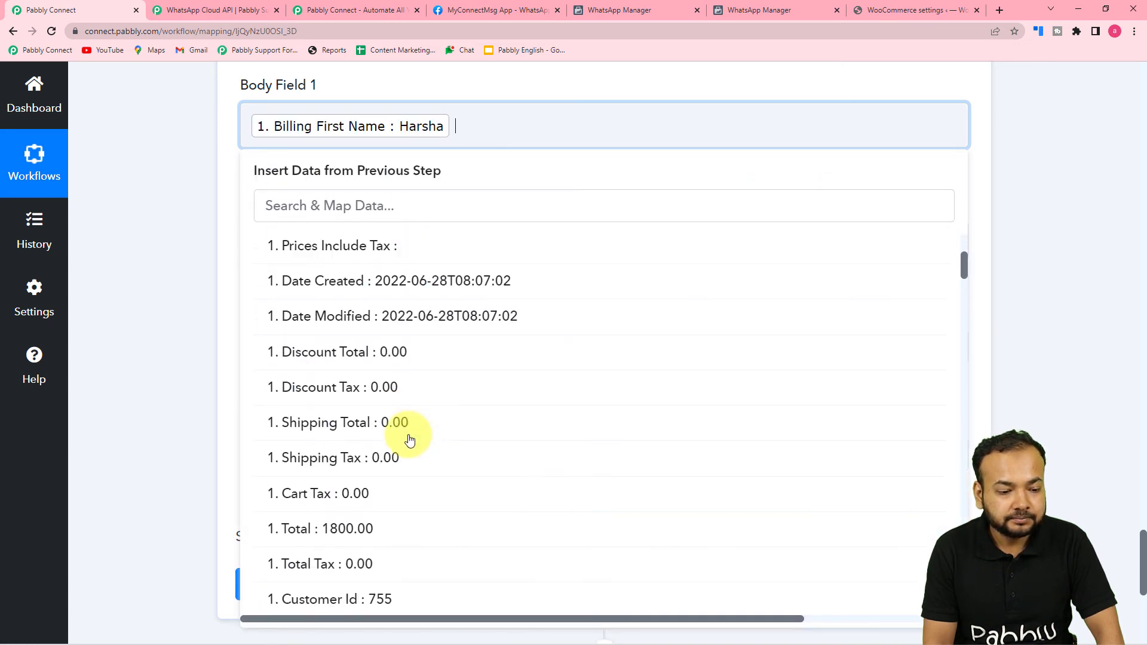
click(409, 462)
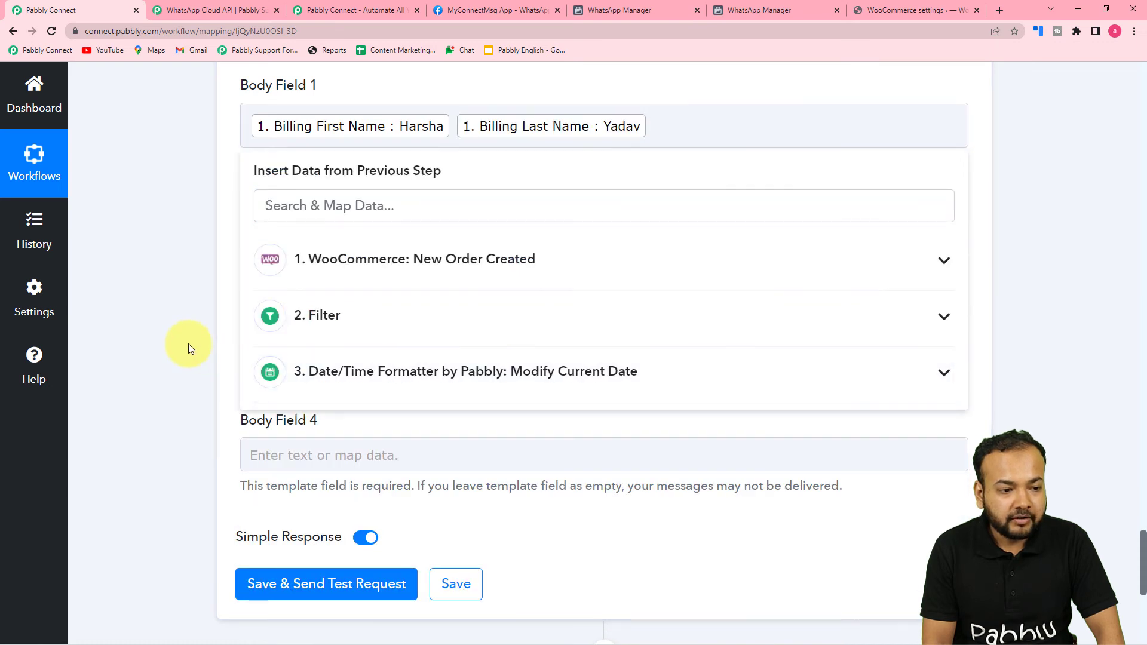
click(188, 344)
Step: Check the template's second variable in WhatsApp Manager and map Body Field 2 to Line Items 0 Name from the WooCommerce step in Pabbly Connect
click(750, 9)
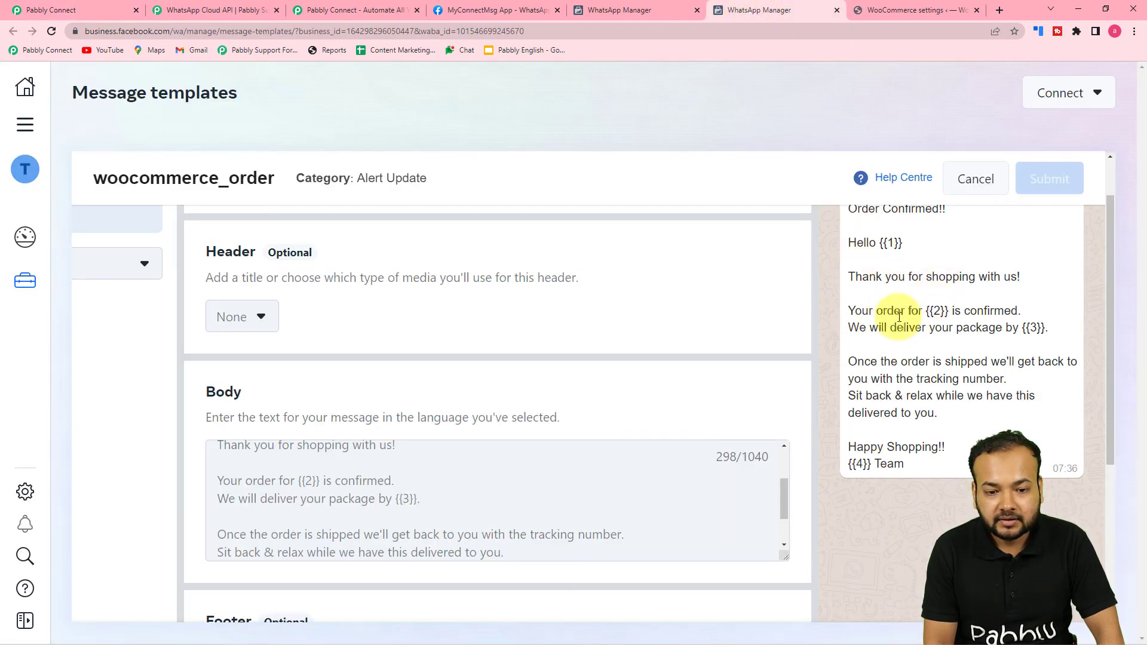
click(72, 10)
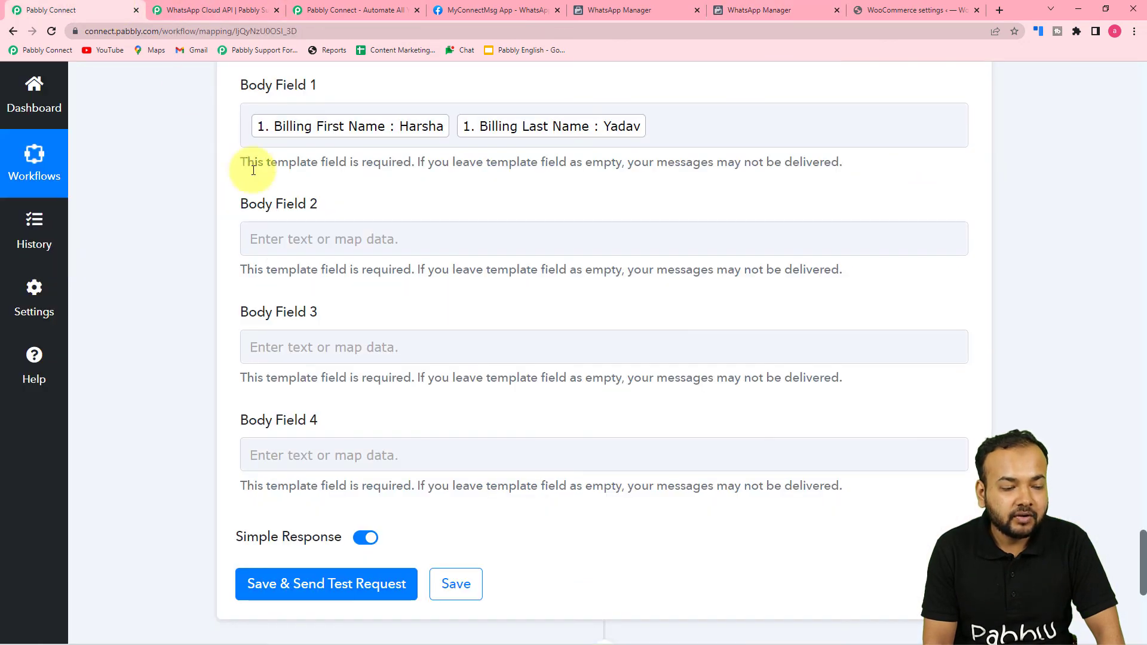
scroll(294, 205, down, 3)
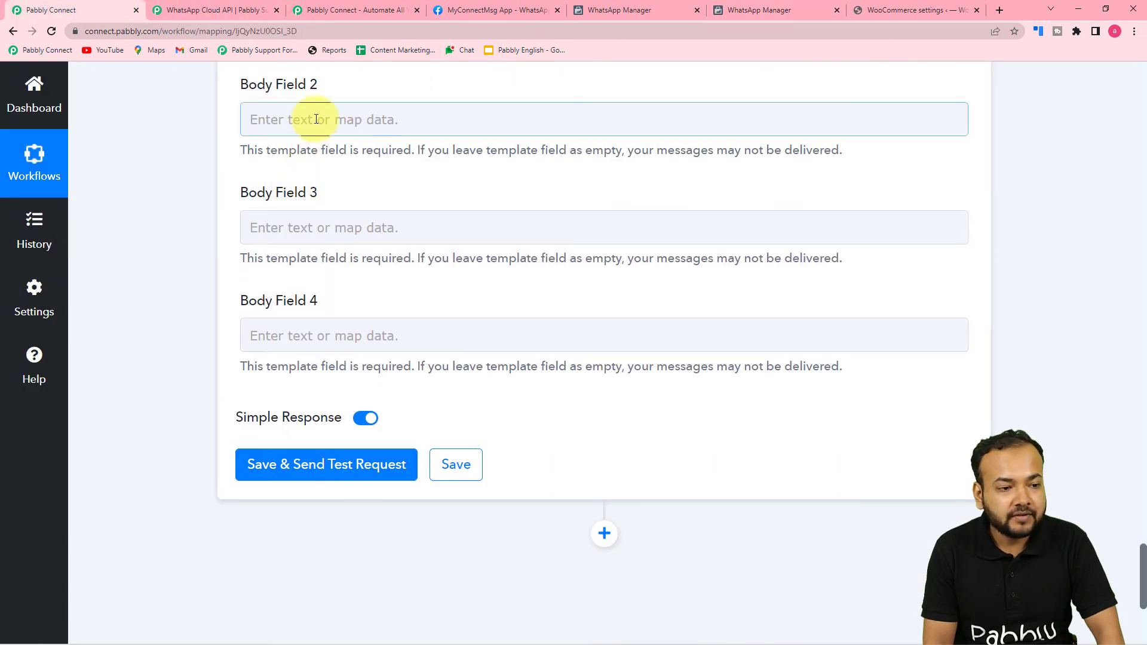
click(316, 119)
click(335, 246)
scroll(375, 498, down, 4)
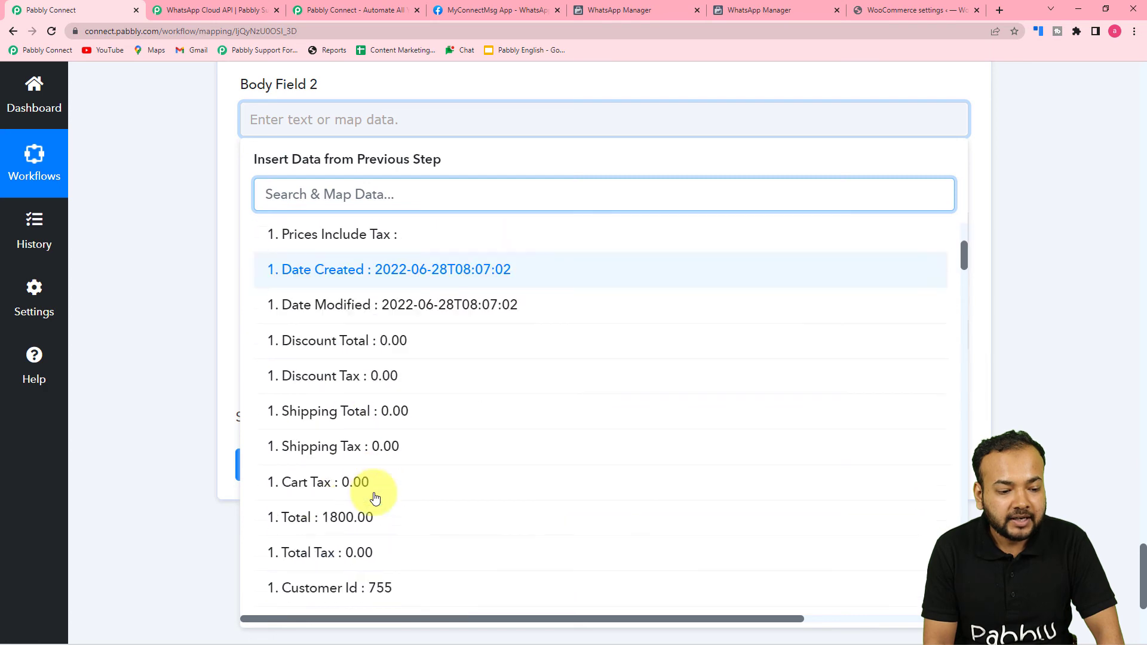
scroll(375, 497, down, 20)
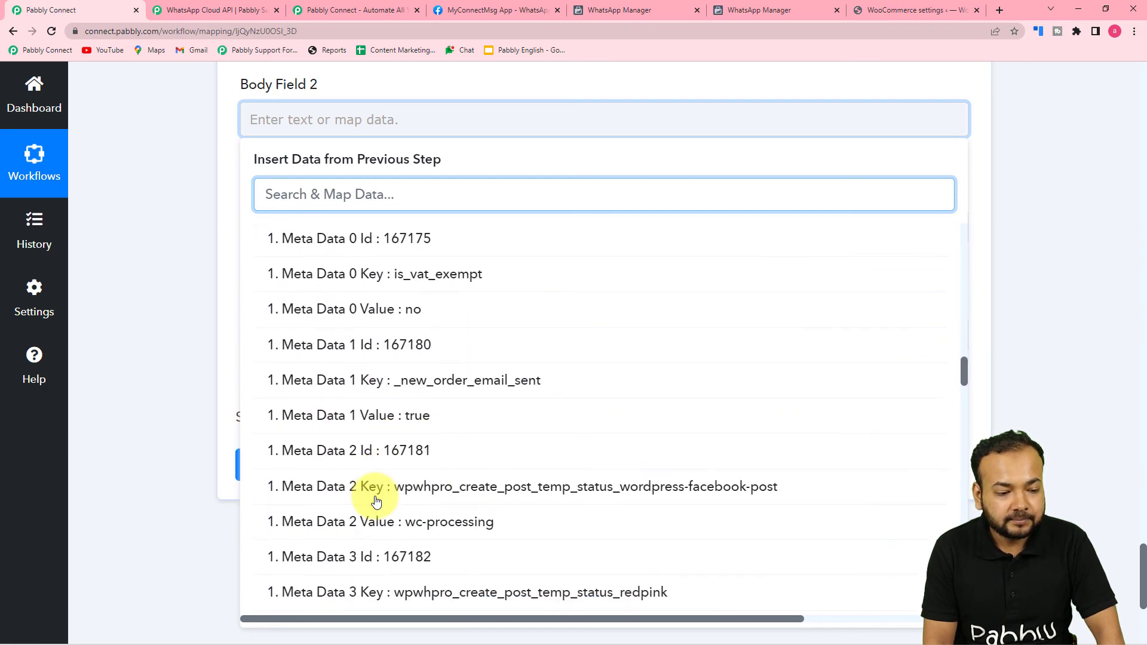
scroll(376, 502, down, 20)
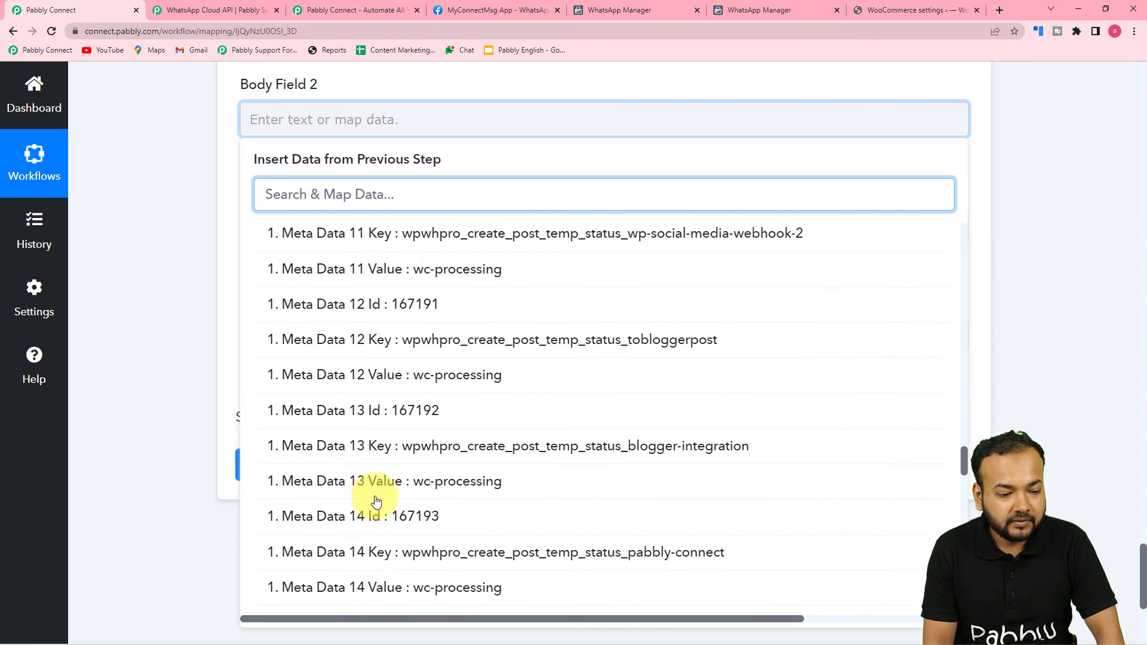
scroll(376, 501, down, 15)
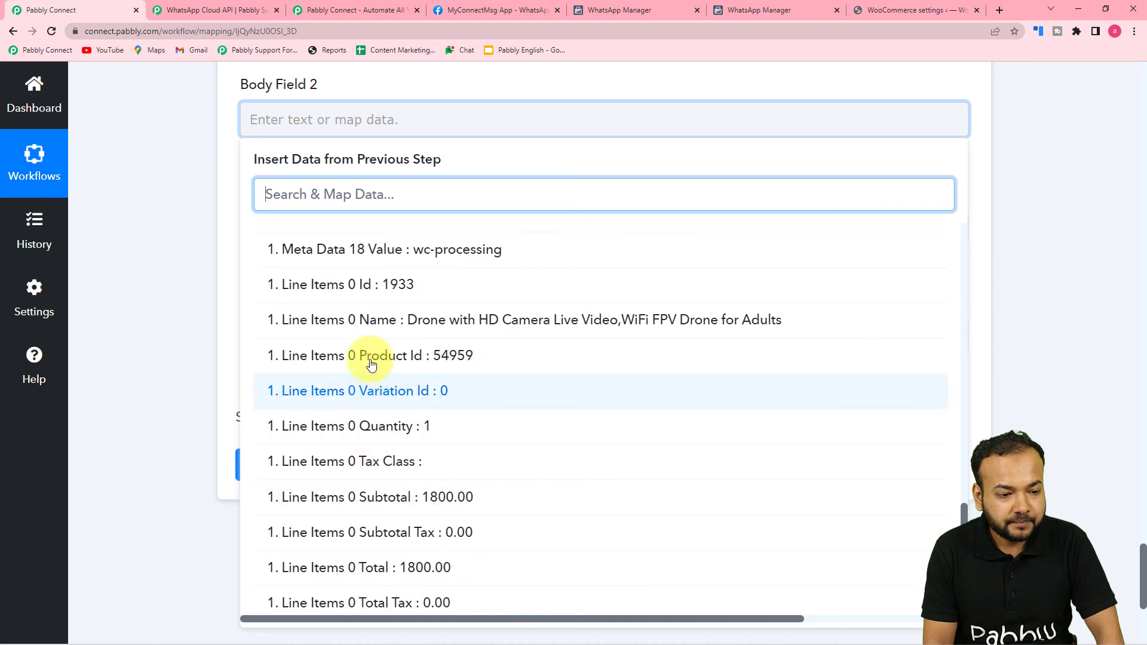
click(366, 319)
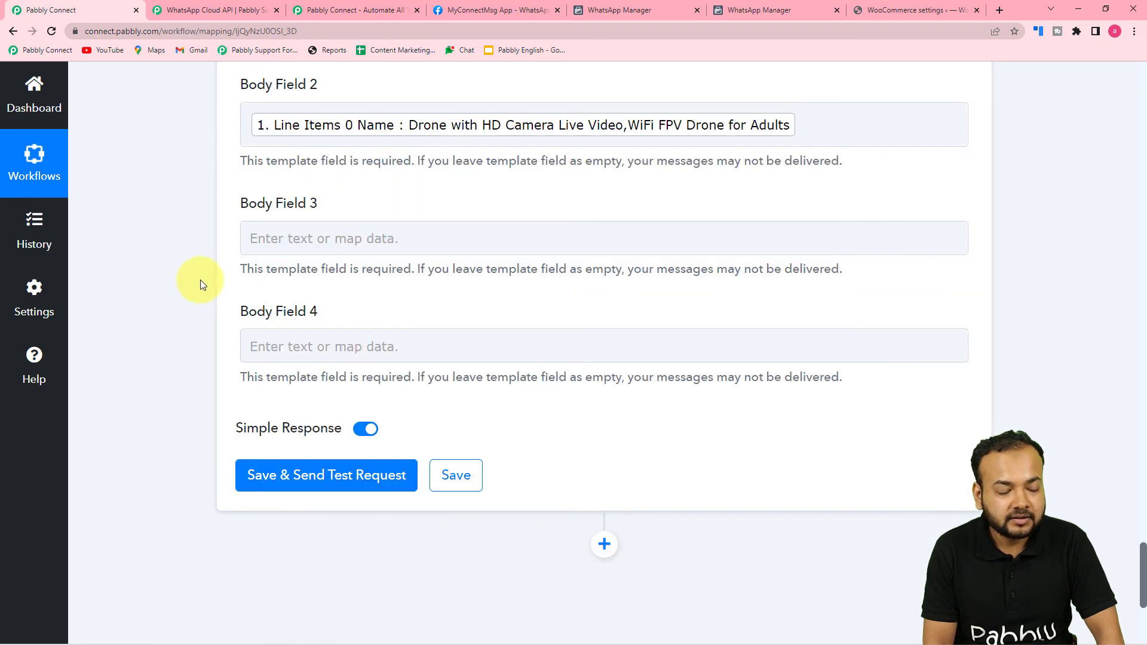
Step: Map Body Field 3 to 0 Datetime from the Date/Time Formatter's Modify Current Date step and set Body Field 4 to Pabbly
click(313, 233)
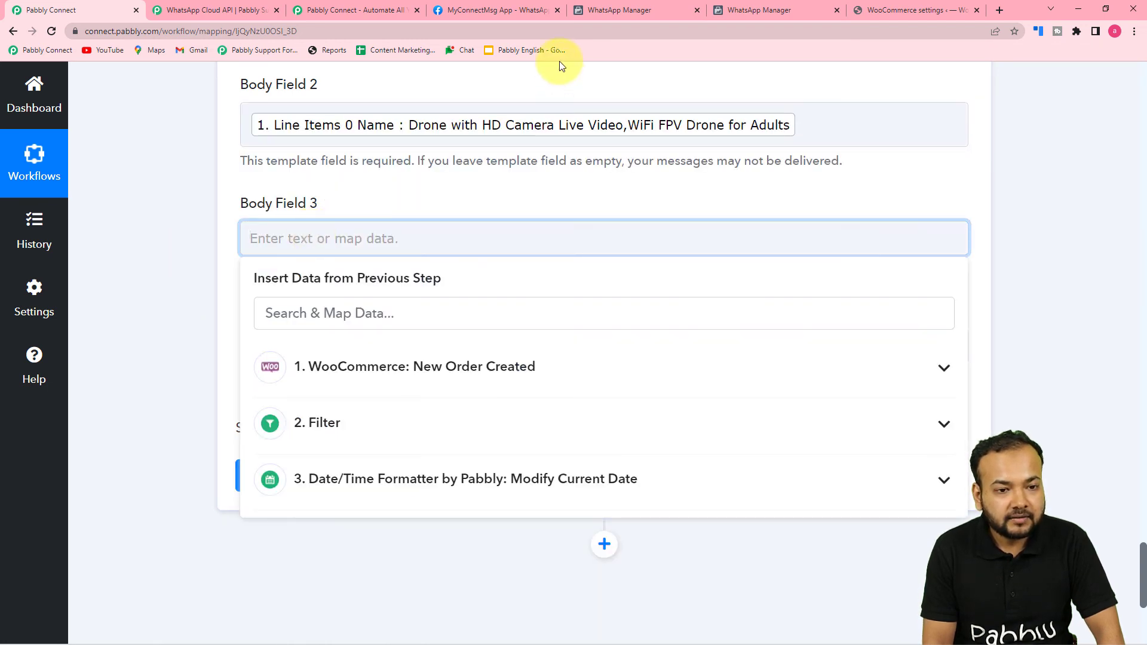
click(653, 13)
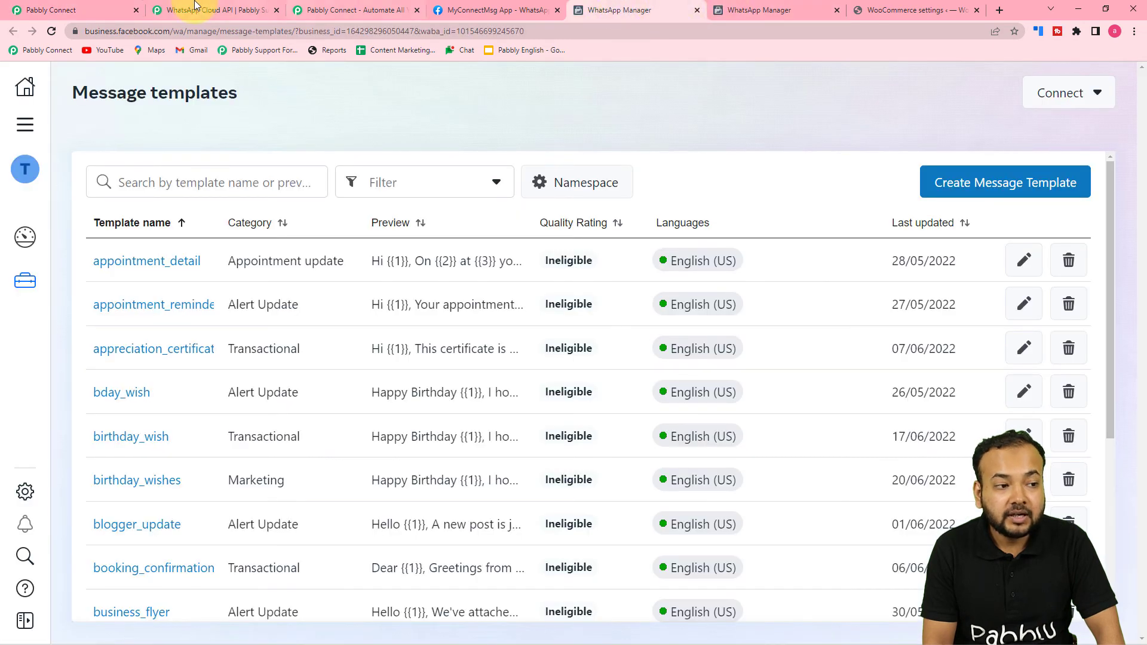
click(56, 10)
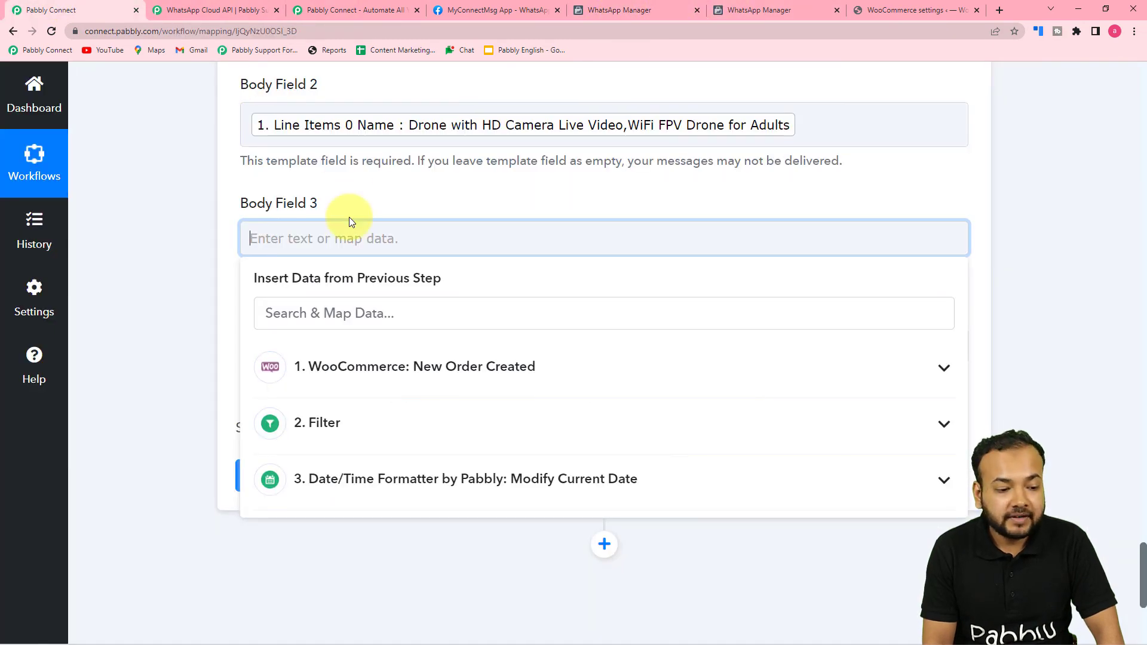
scroll(349, 218, down, 3)
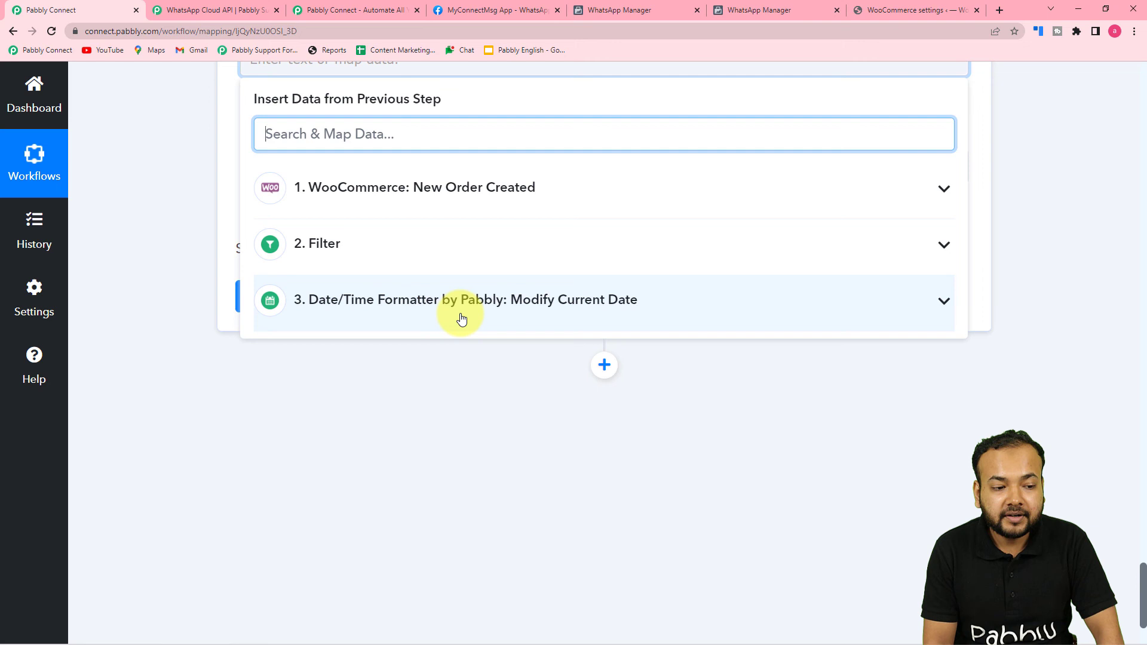
click(360, 320)
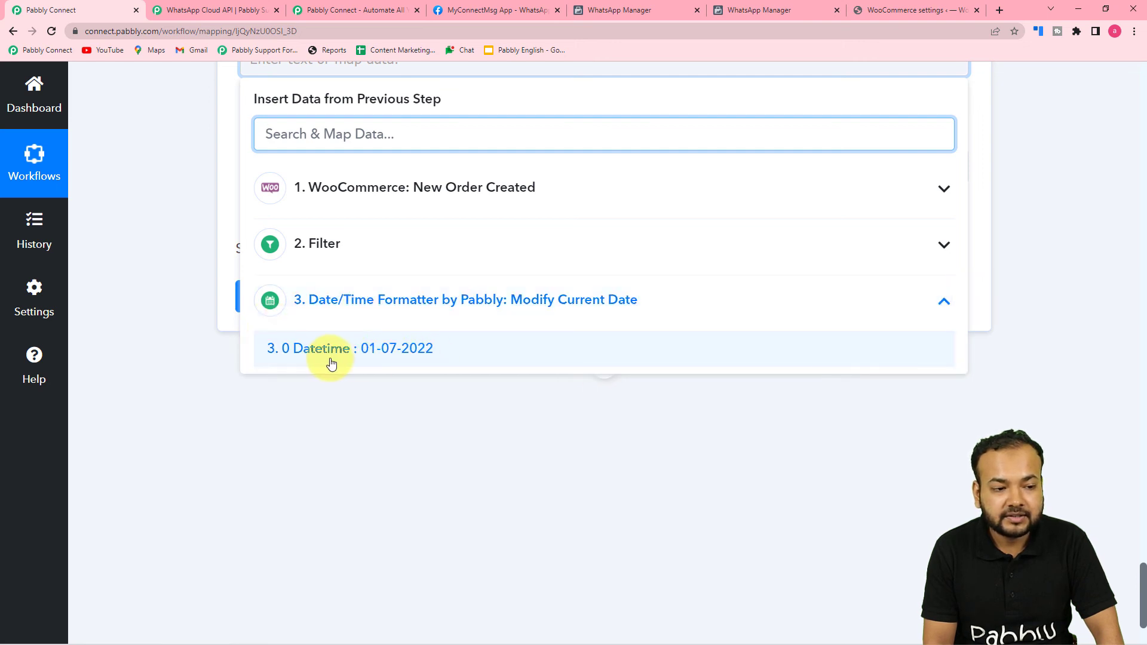
click(332, 364)
click(162, 256)
click(370, 174)
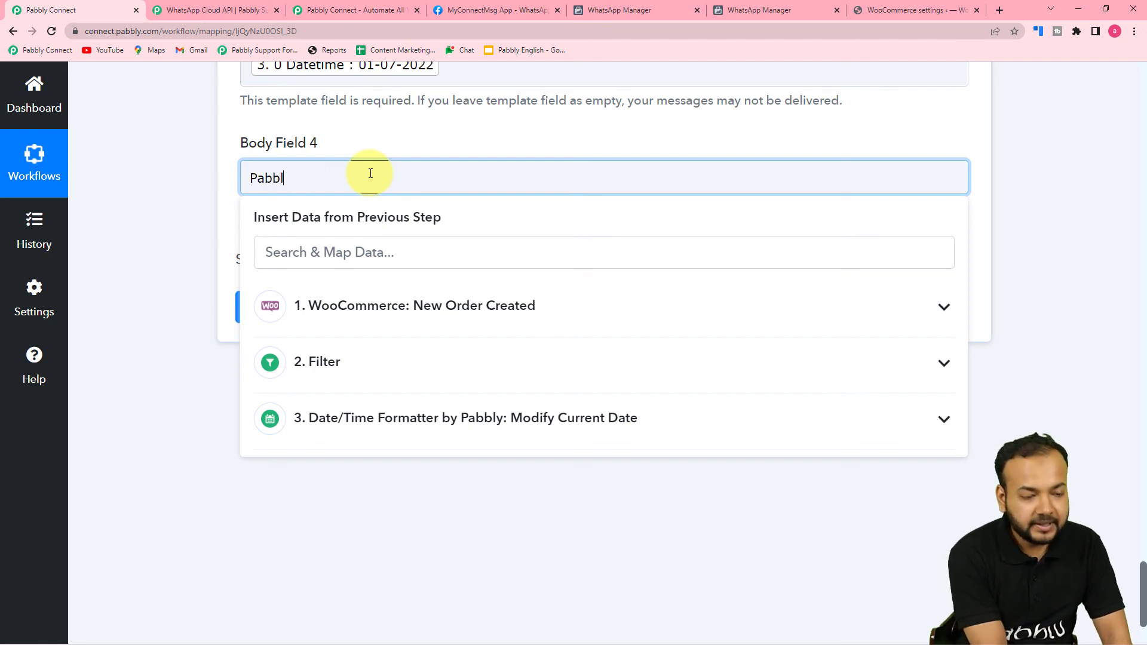
click(179, 175)
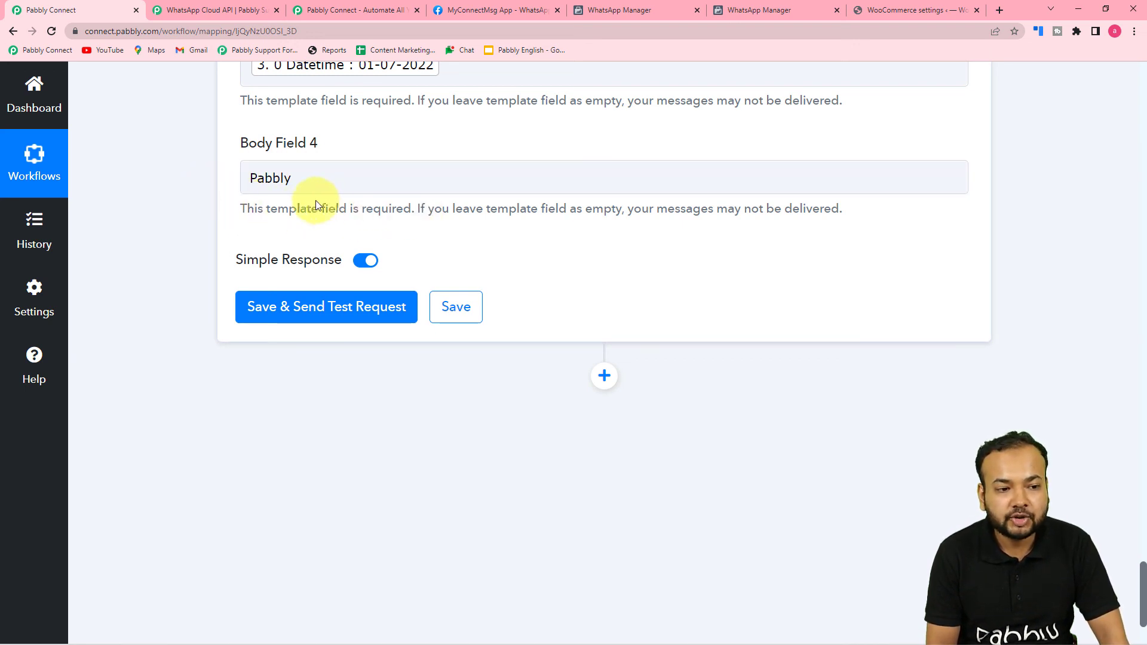
Step: Review the mapped recipient number and body fields, and save the WhatsApp action with a test request
scroll(335, 205, up, 5)
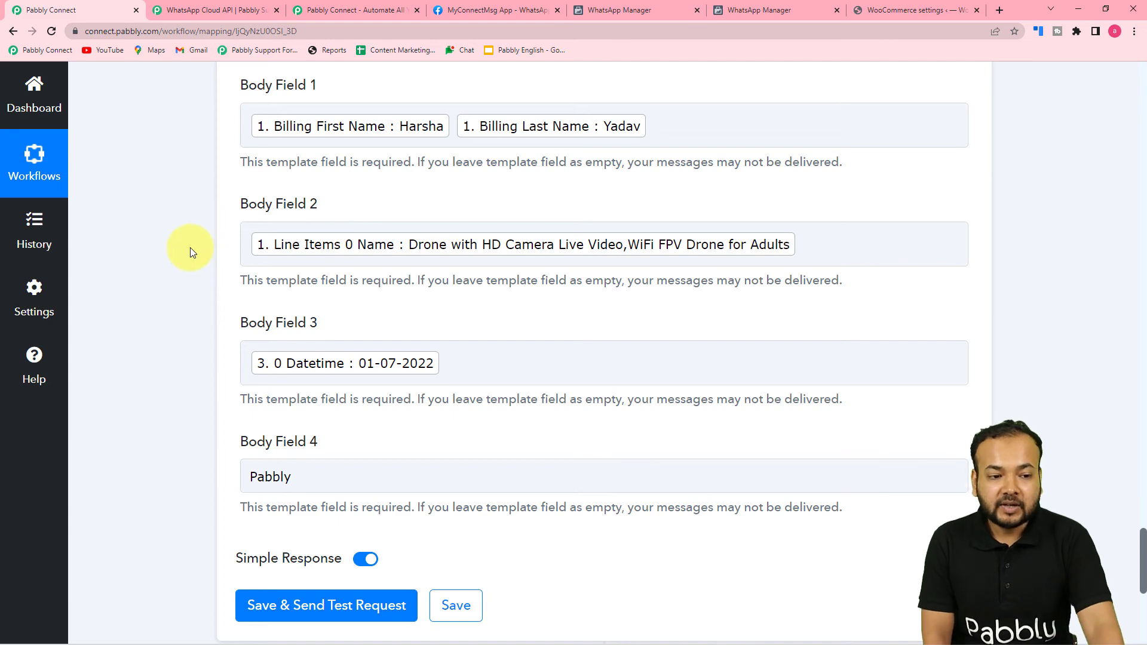
scroll(190, 247, up, 3)
scroll(190, 247, down, 6)
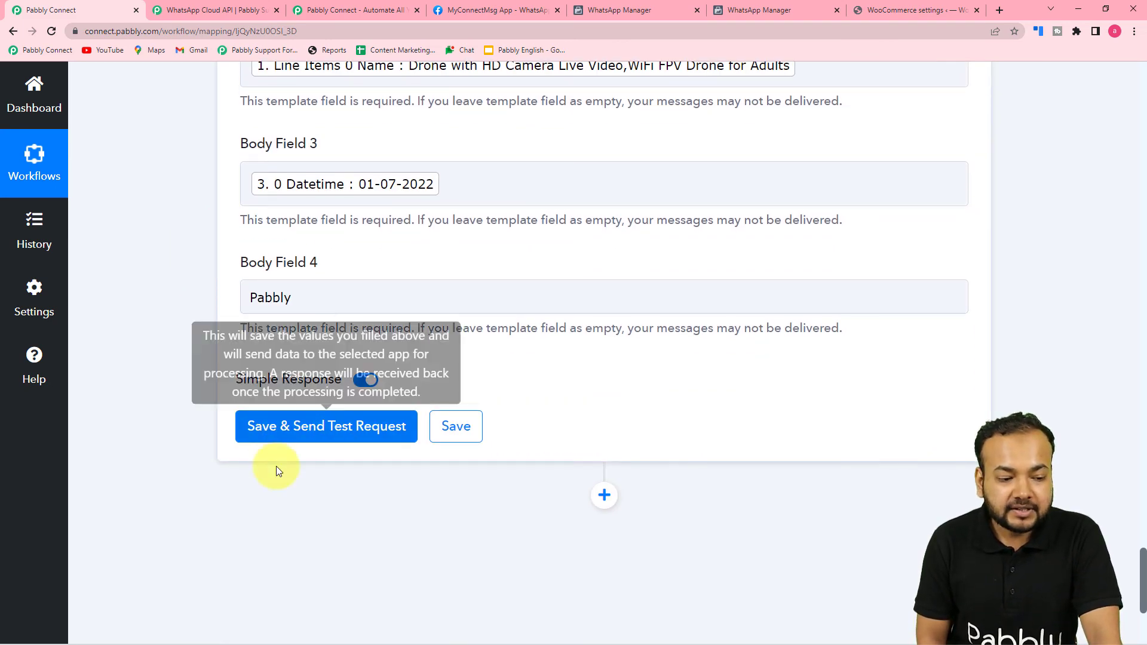
scroll(332, 493, up, 8)
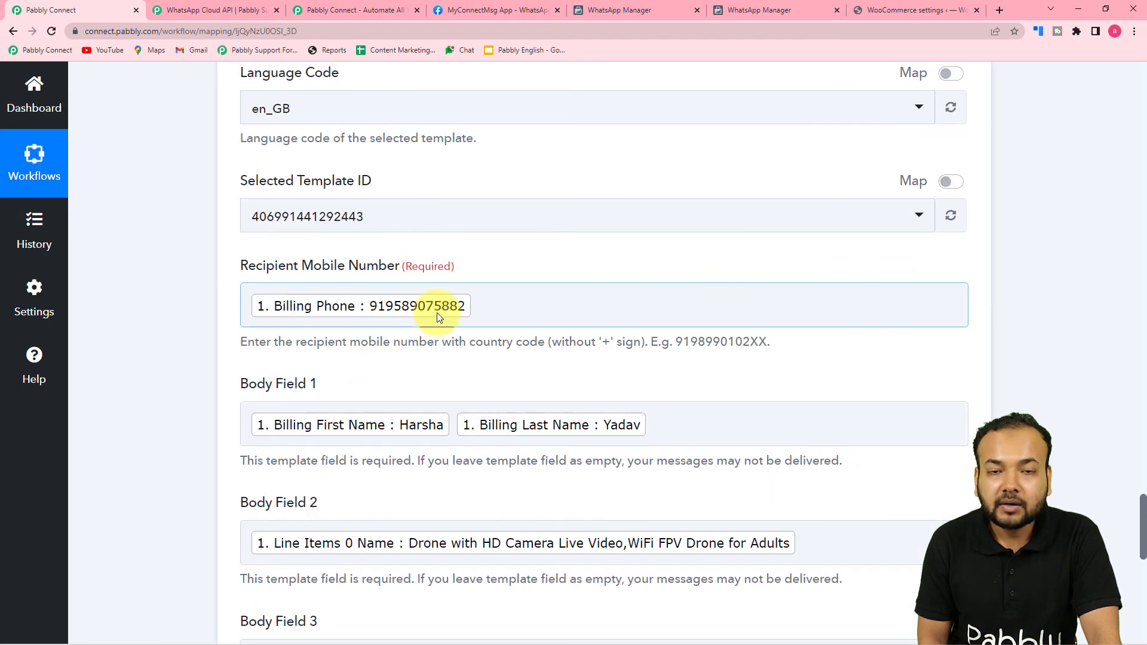
scroll(148, 298, down, 2)
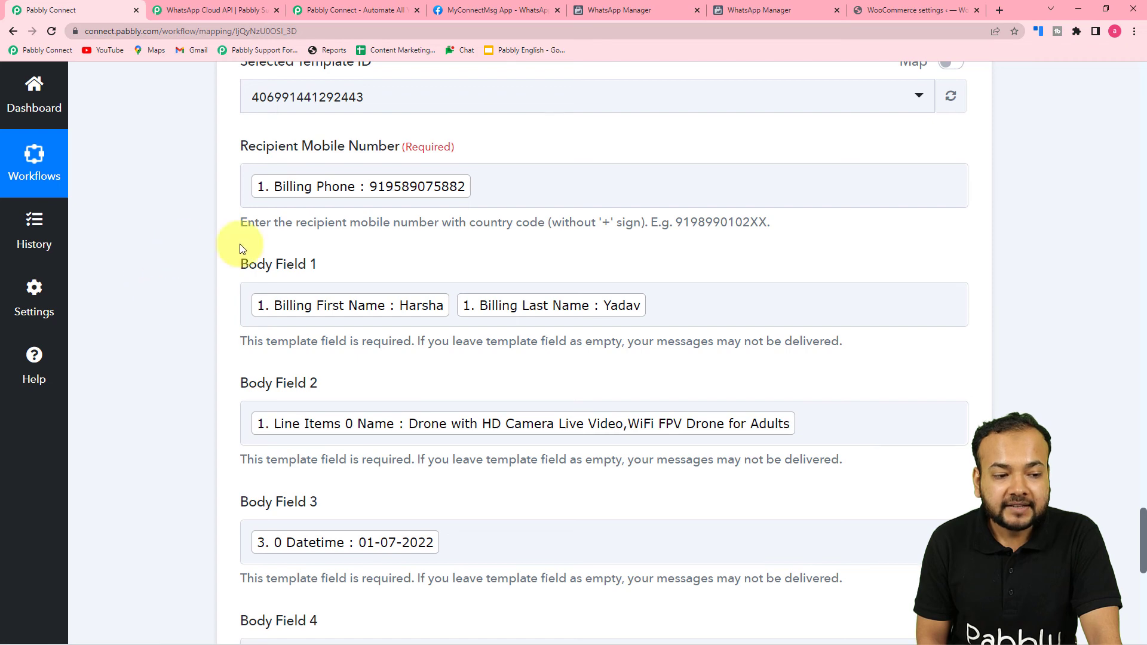
scroll(150, 261, down, 5)
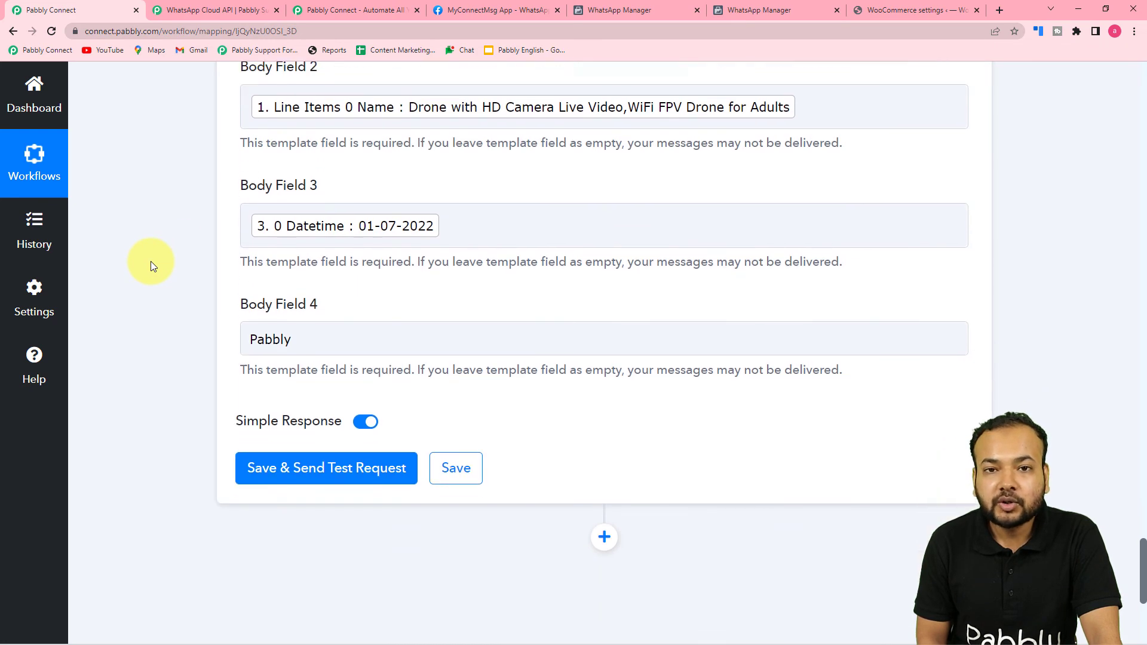
scroll(151, 266, down, 1)
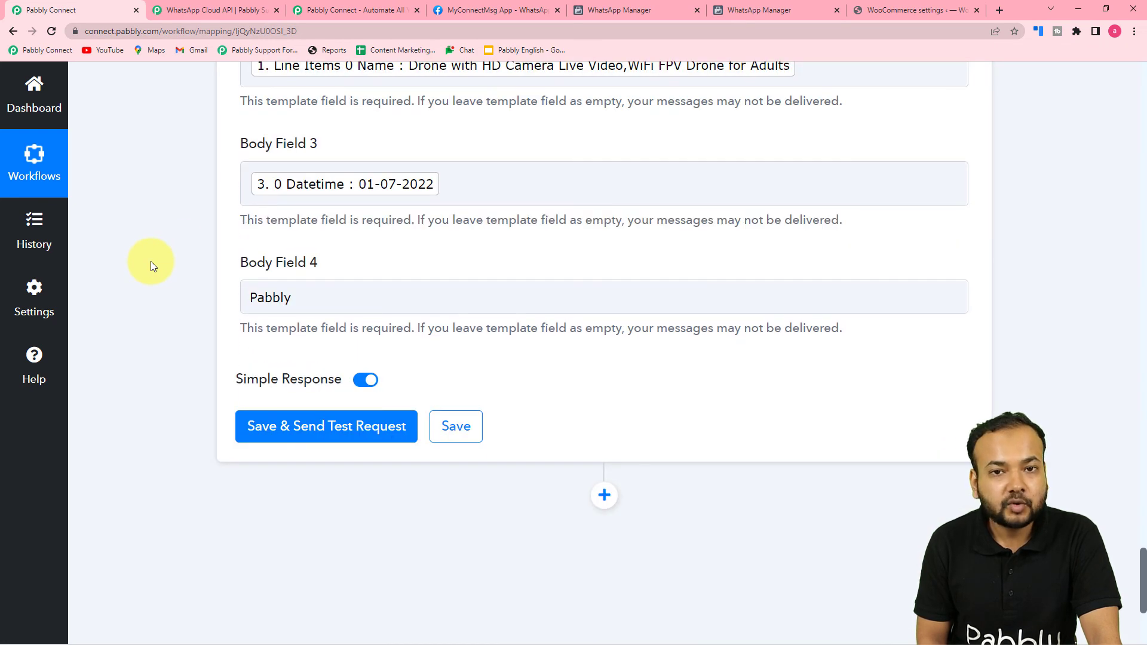
click(263, 425)
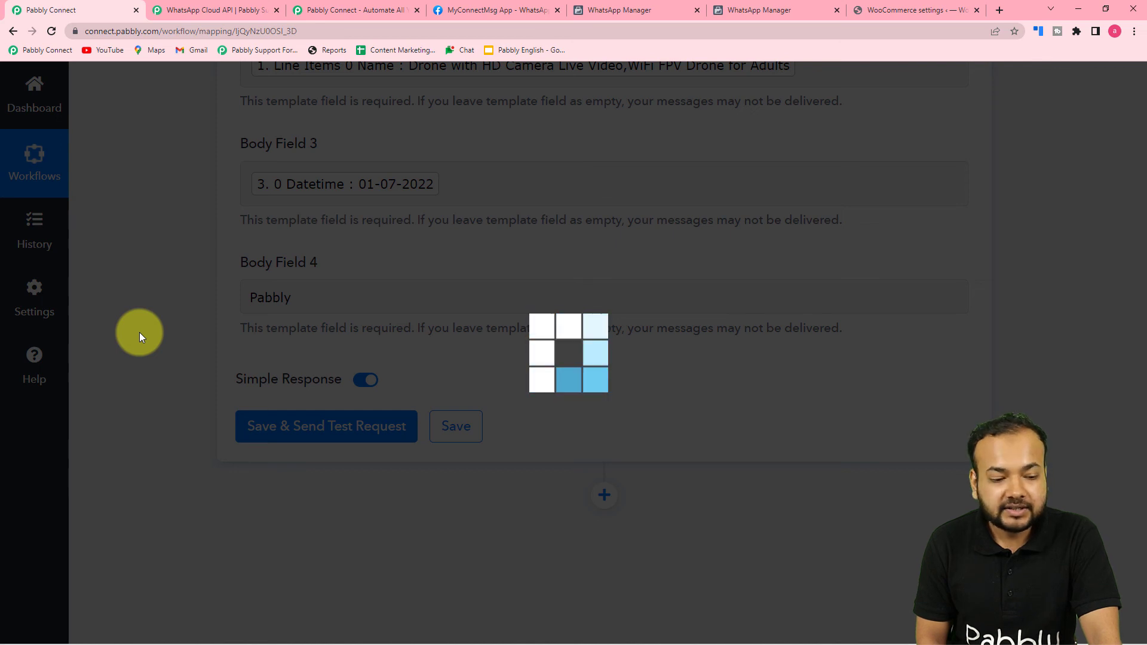
scroll(138, 332, down, 4)
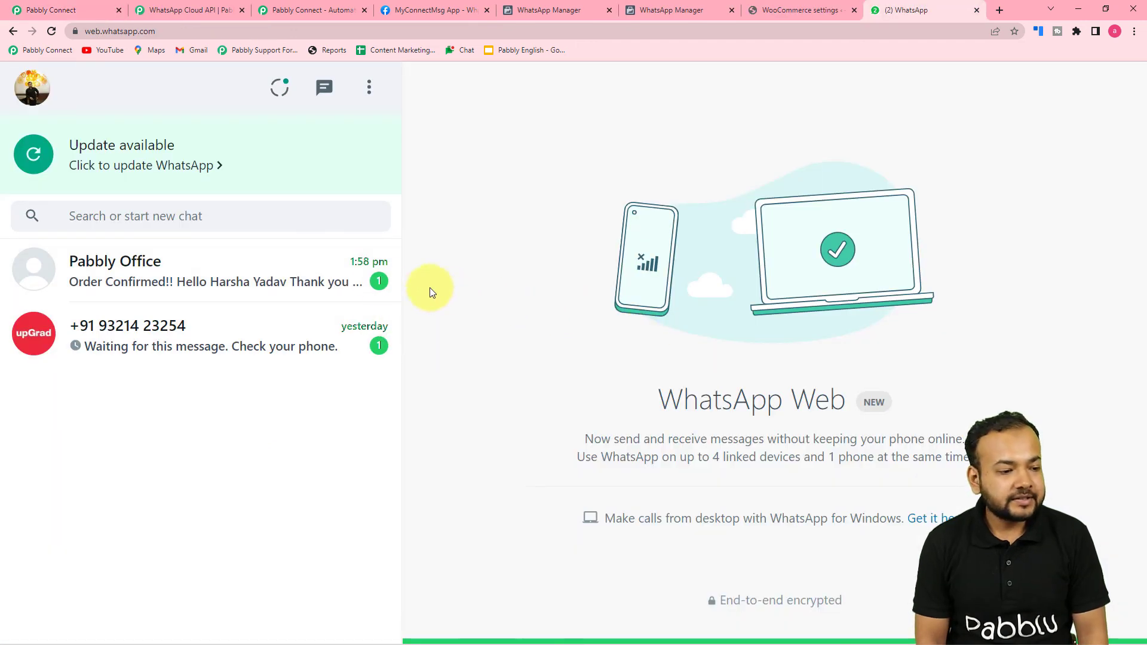
Step: Open the Pabbly Office chat in WhatsApp Web and compare the received order message with the workflow's mapped body fields
click(234, 291)
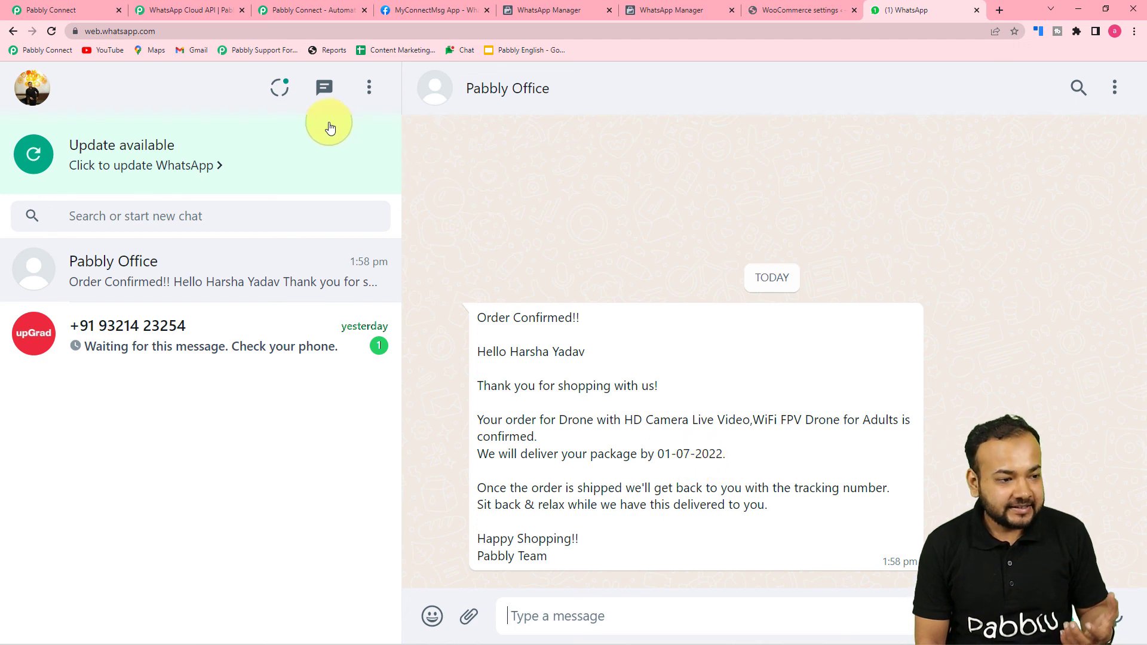
click(78, 10)
scroll(168, 133, up, 8)
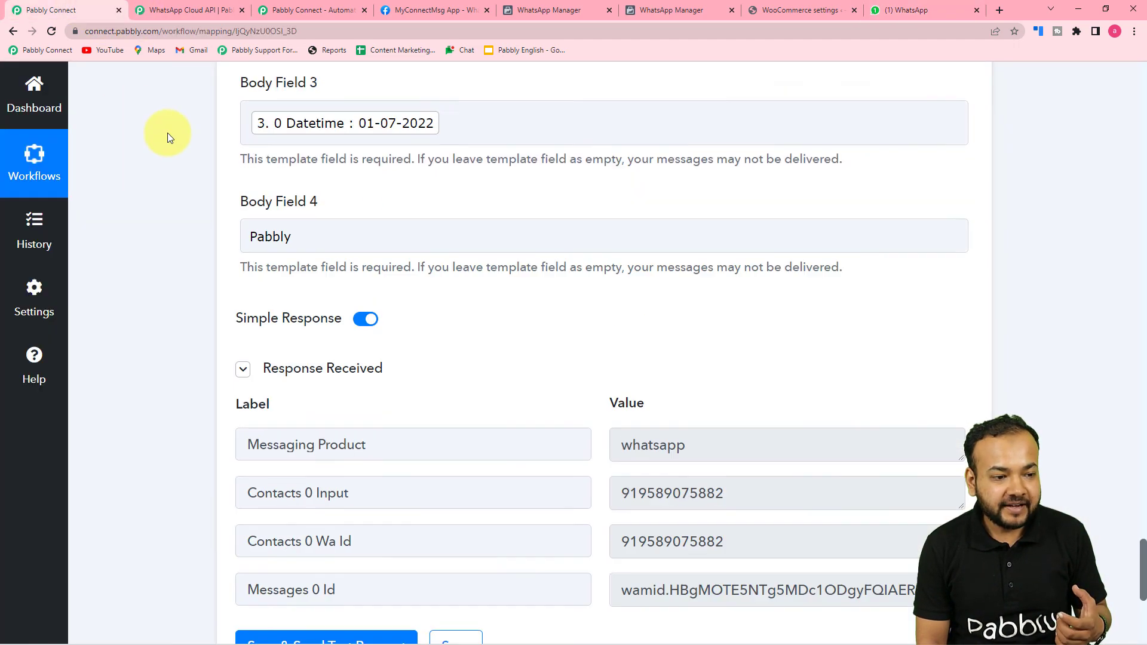
scroll(168, 132, up, 4)
scroll(167, 132, down, 7)
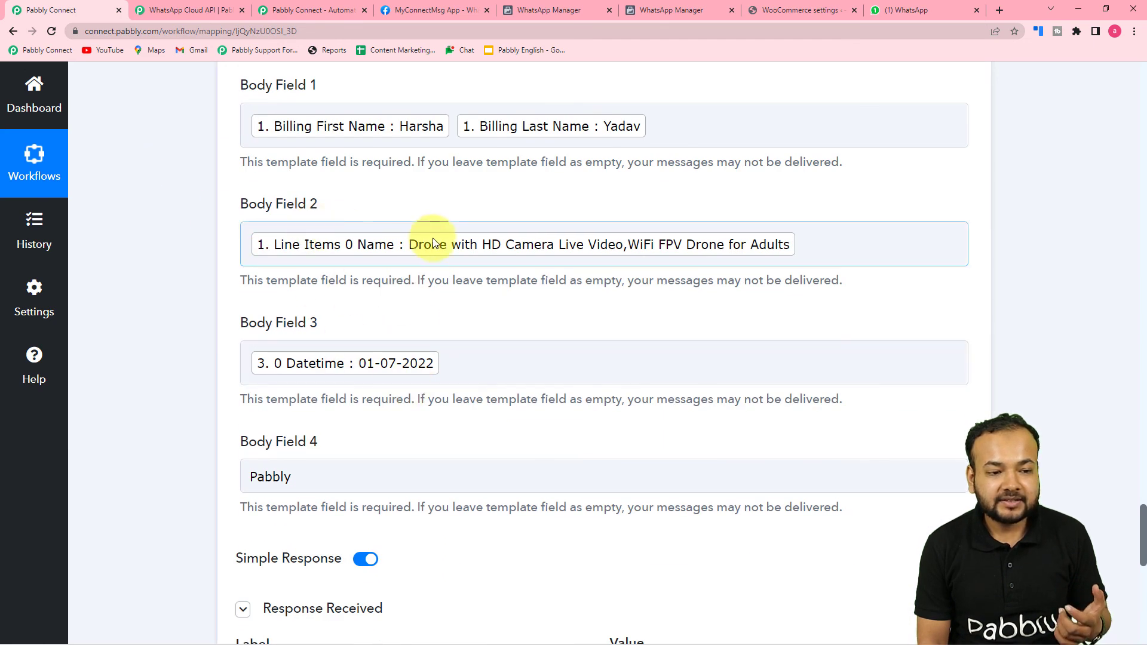
click(908, 9)
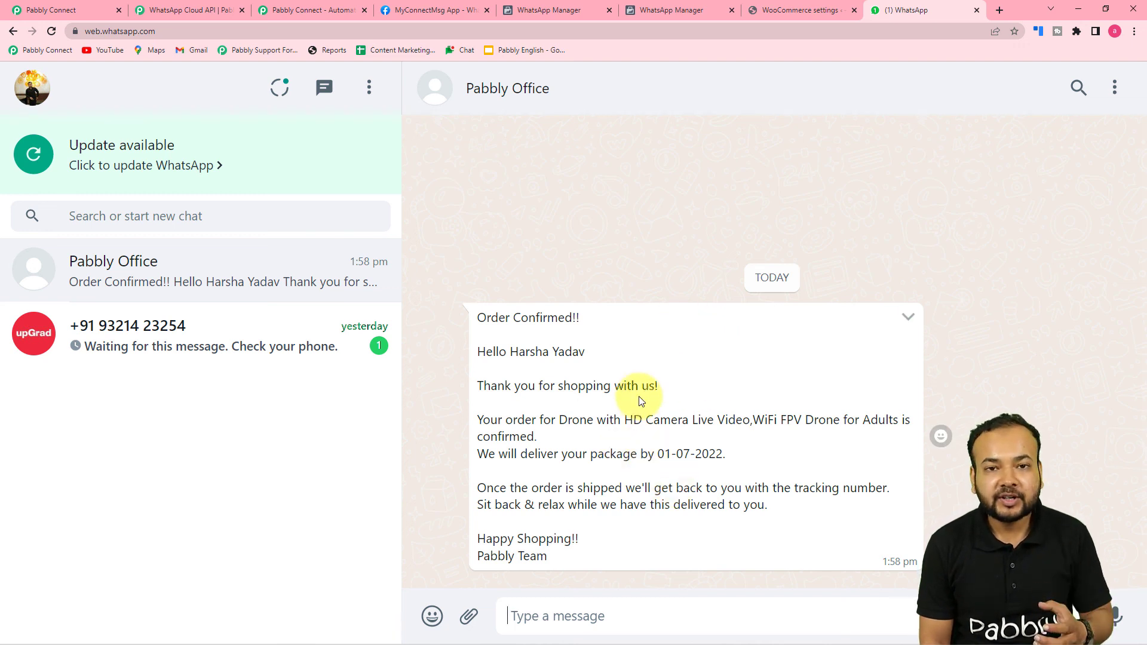
Step: Switch to the Pabbly Connect workflow and collapse the WhatsApp Cloud API and Date/Time Formatter action steps
click(67, 6)
scroll(875, 251, up, 10)
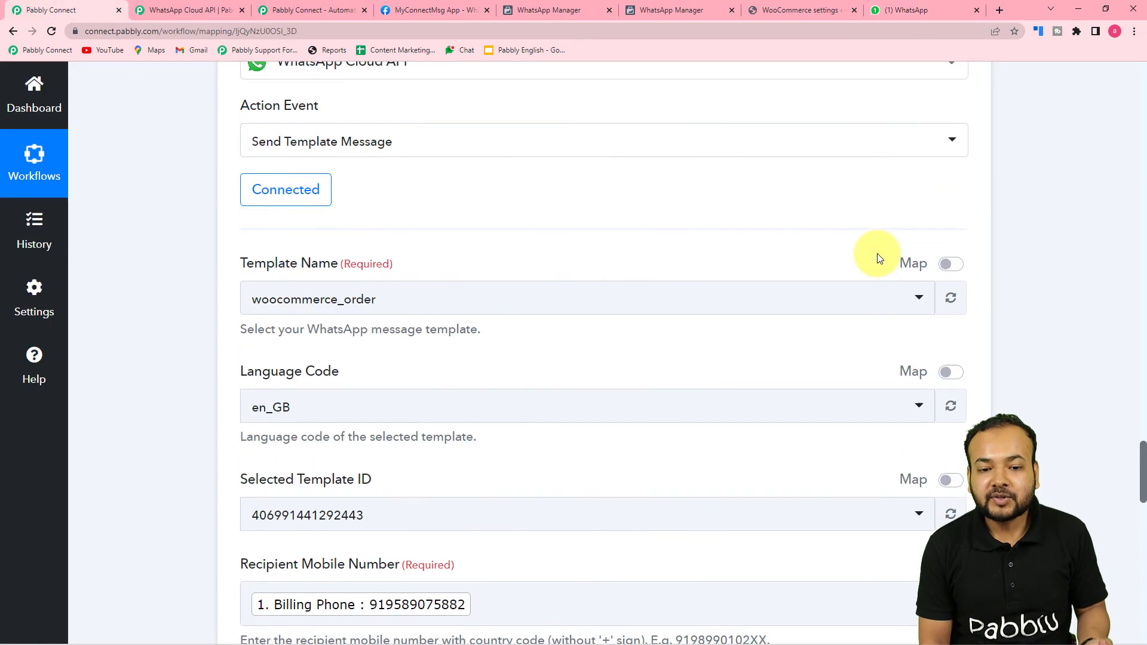
scroll(878, 258, up, 3)
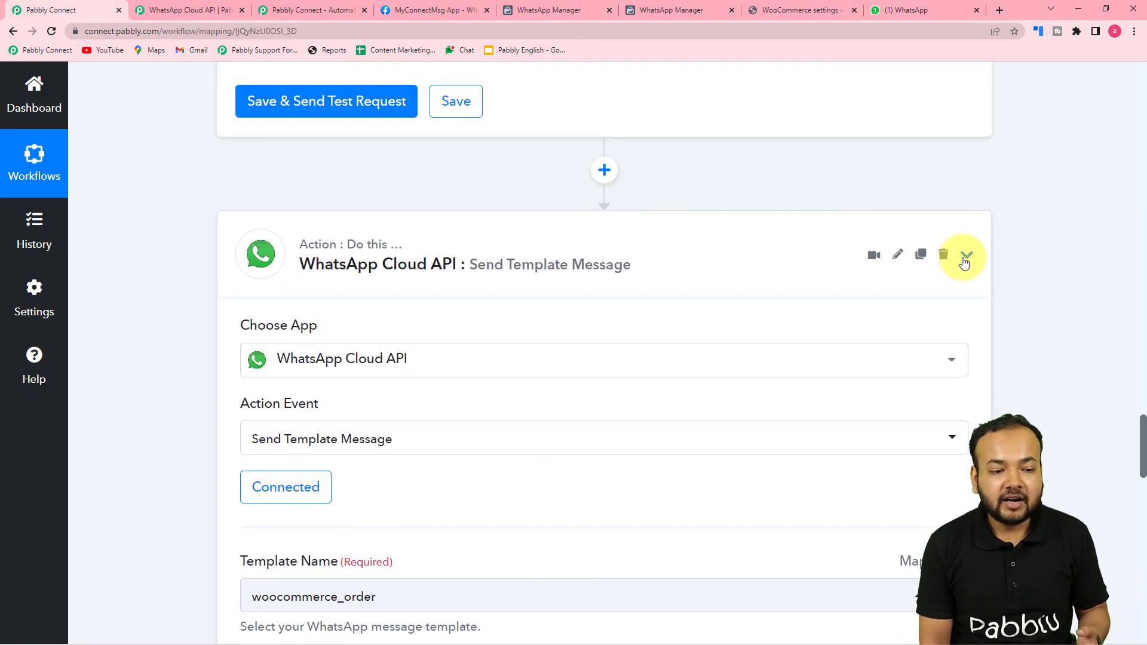
click(965, 256)
scroll(966, 289, up, 10)
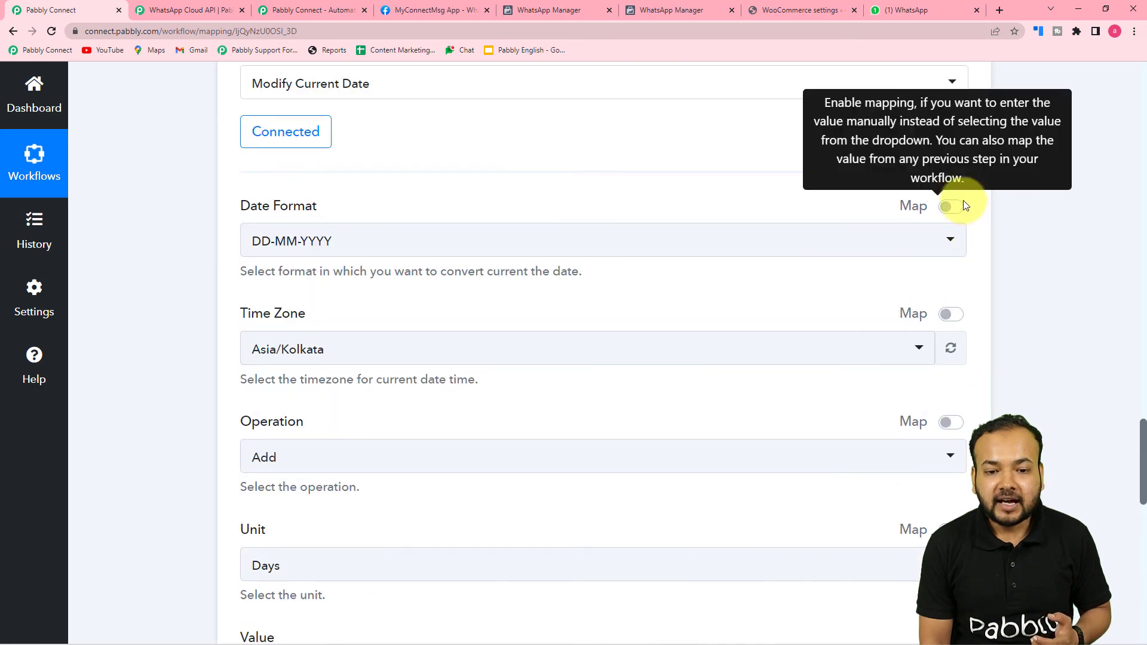
scroll(963, 206, up, 4)
click(965, 136)
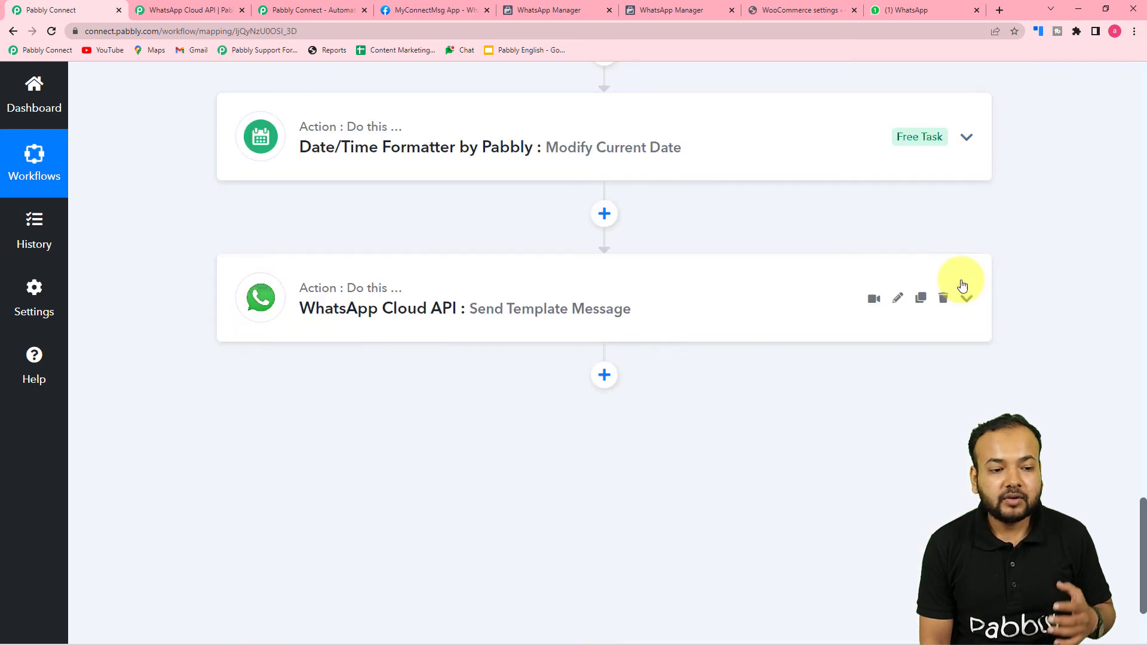
scroll(961, 286, up, 3)
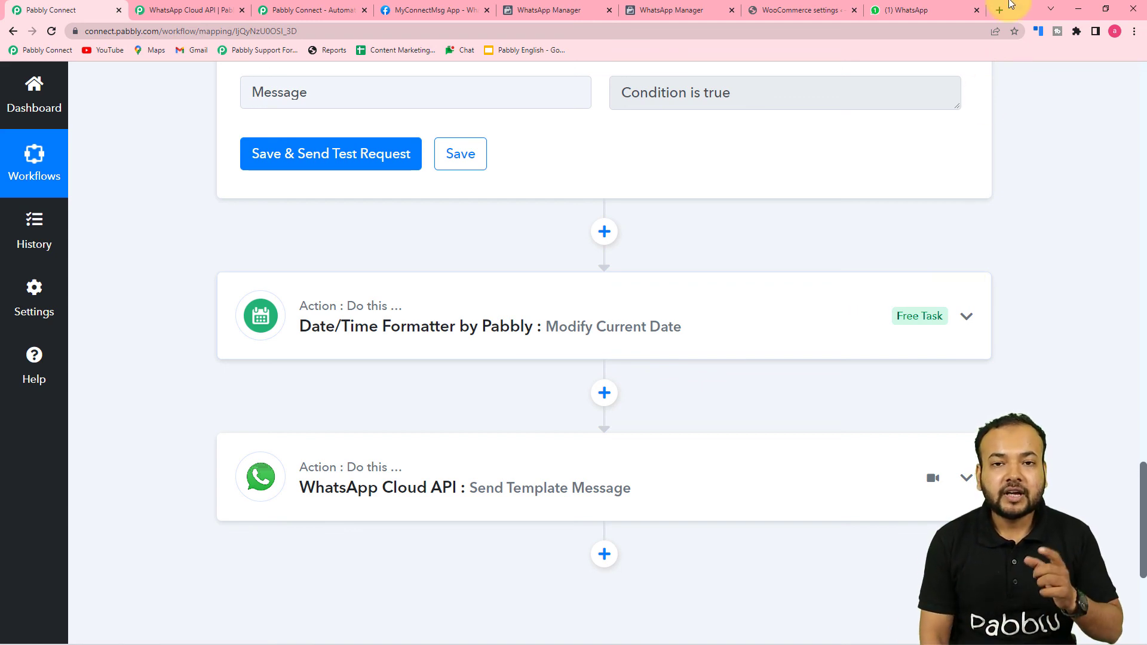
Step: Recheck the received order message in WhatsApp Web, and collapse the Filter by Pabbly step in the Pabbly Connect workflow
click(930, 10)
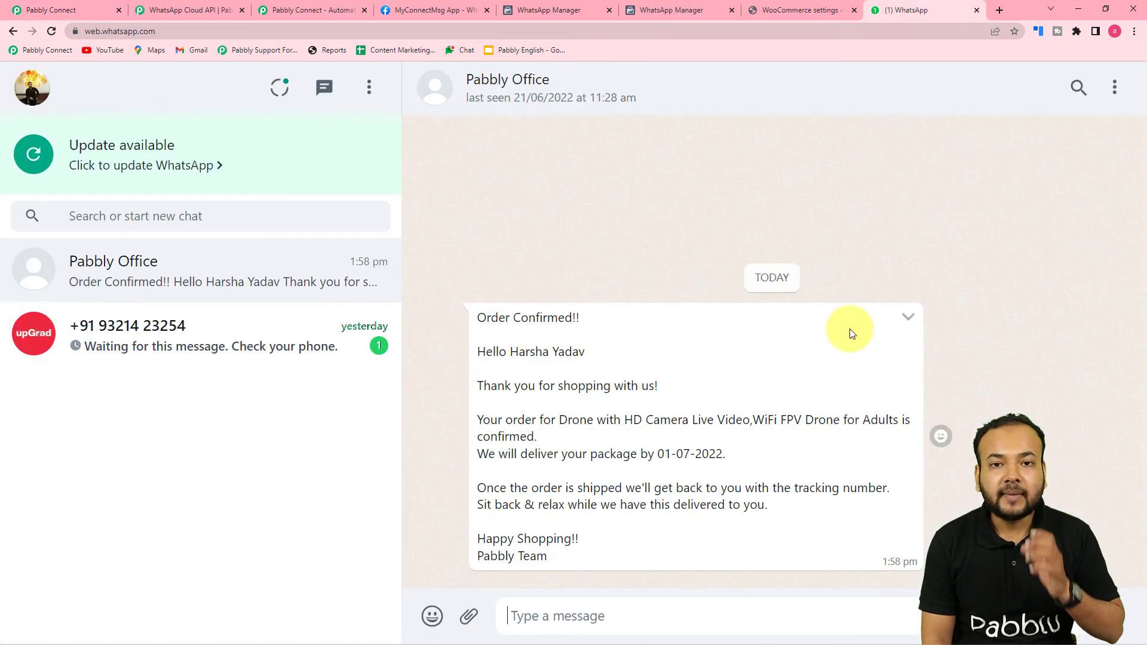
click(66, 11)
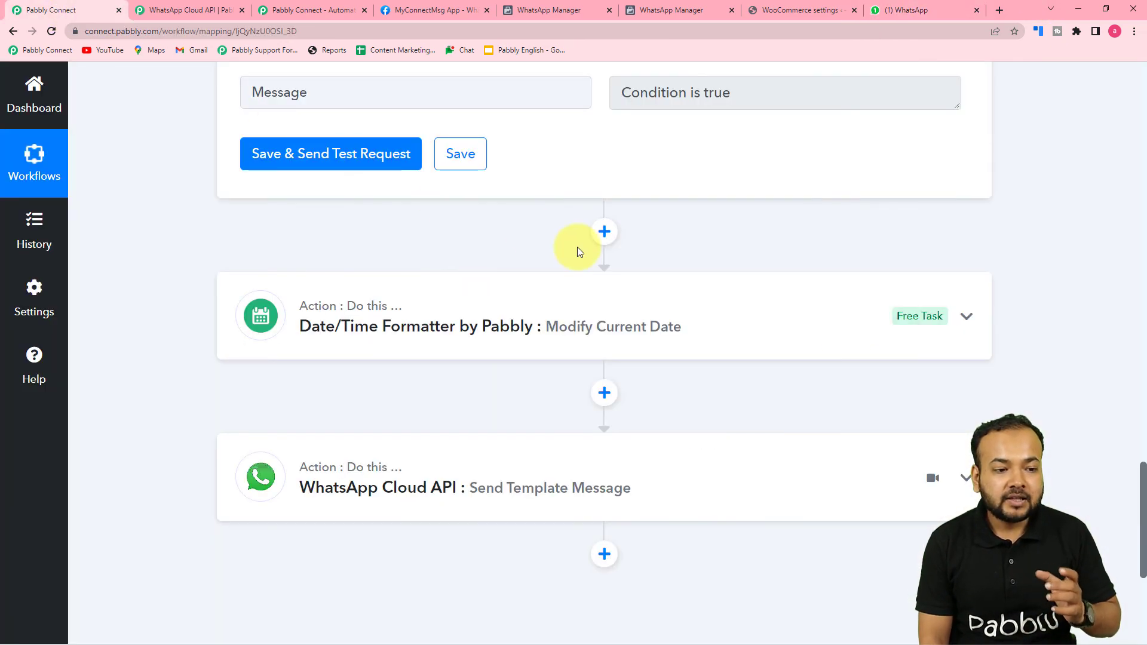
scroll(578, 249, up, 8)
scroll(1027, 224, up, 3)
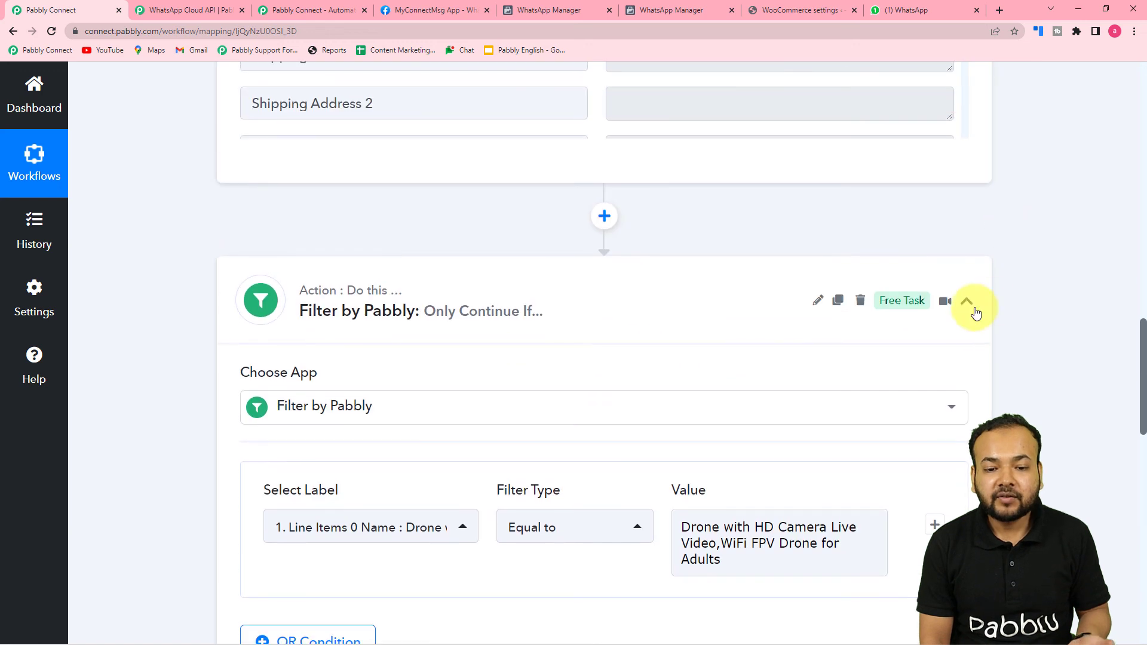
click(966, 300)
scroll(1054, 292, up, 4)
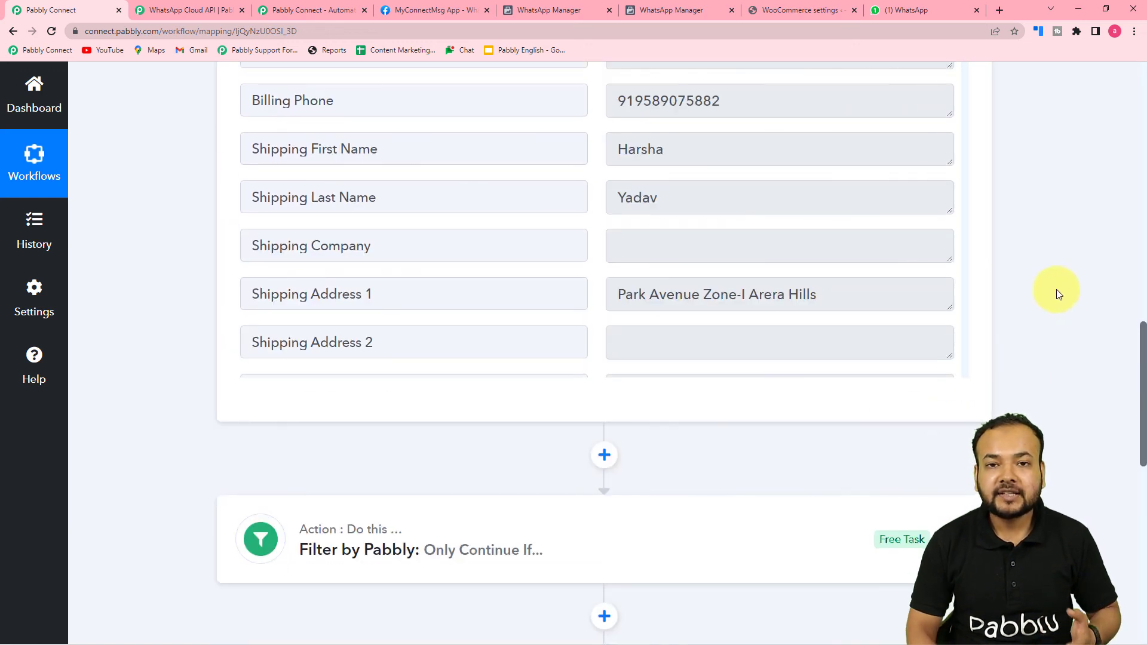